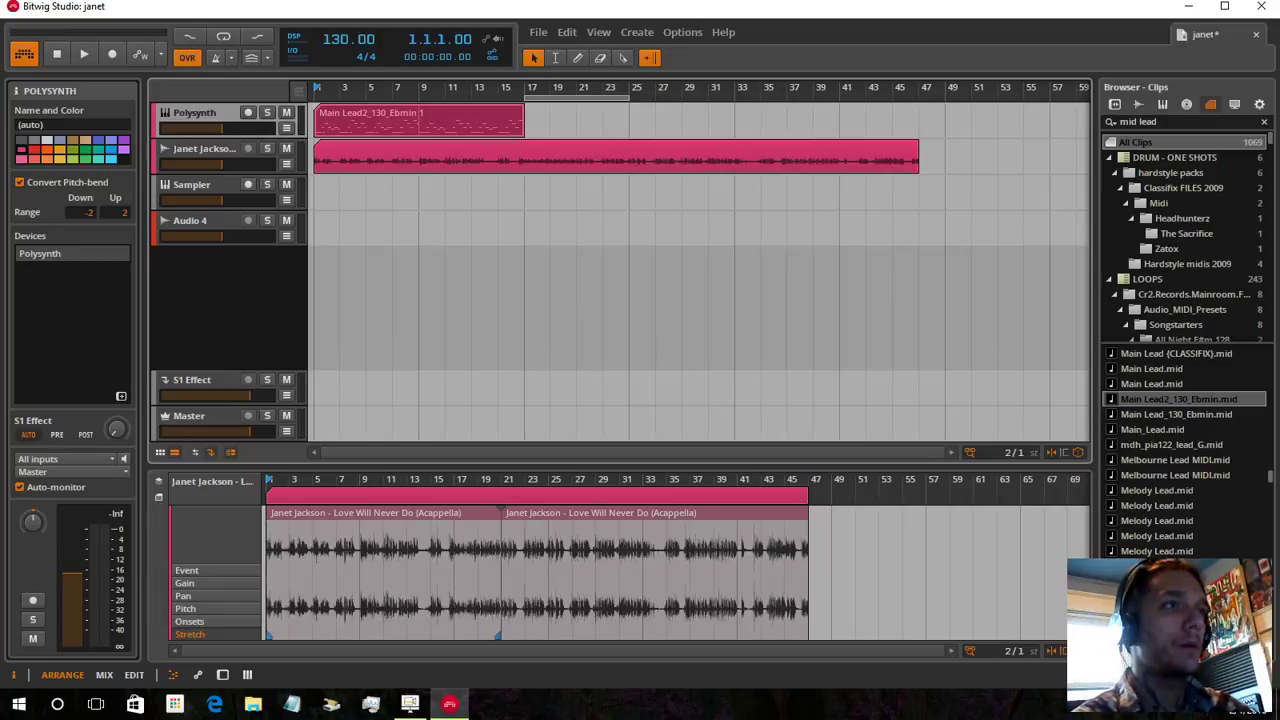
Trim the loop of the Main Lead2_130_Ebmin clip on the Polysynth track to exactly 8 bars
left_click(400, 113)
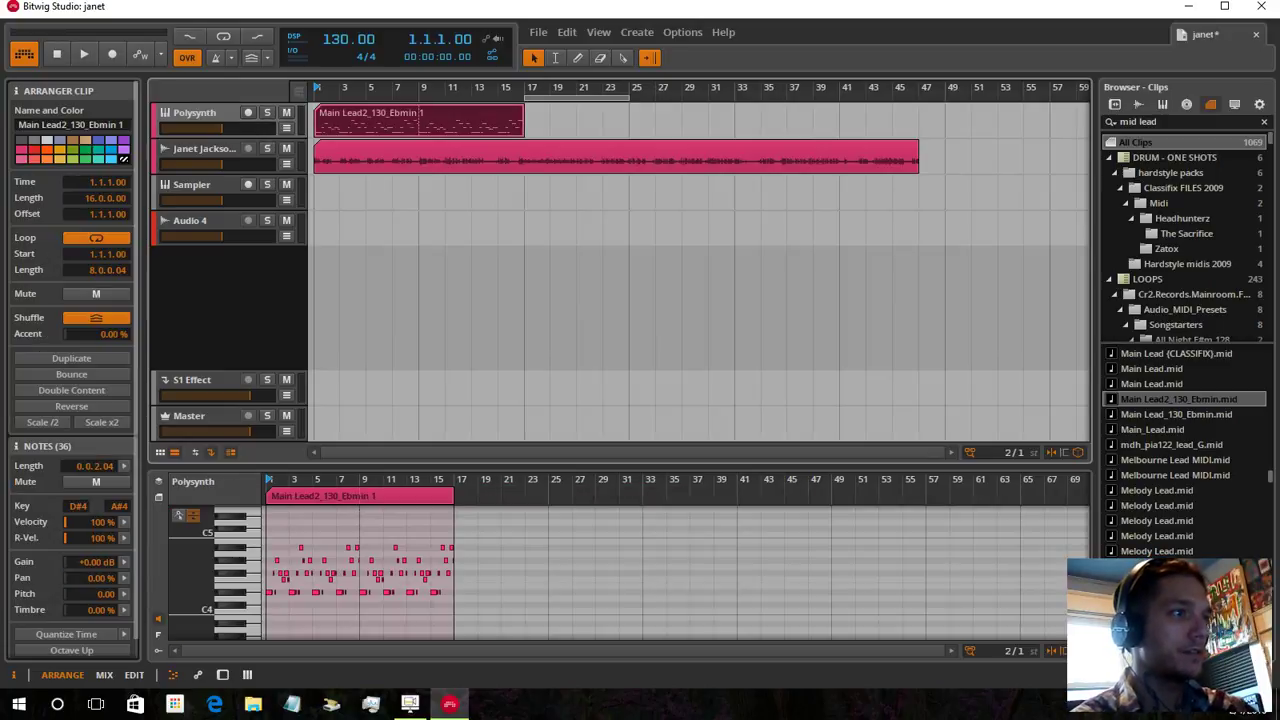
left_click_drag(319, 480, 319, 570)
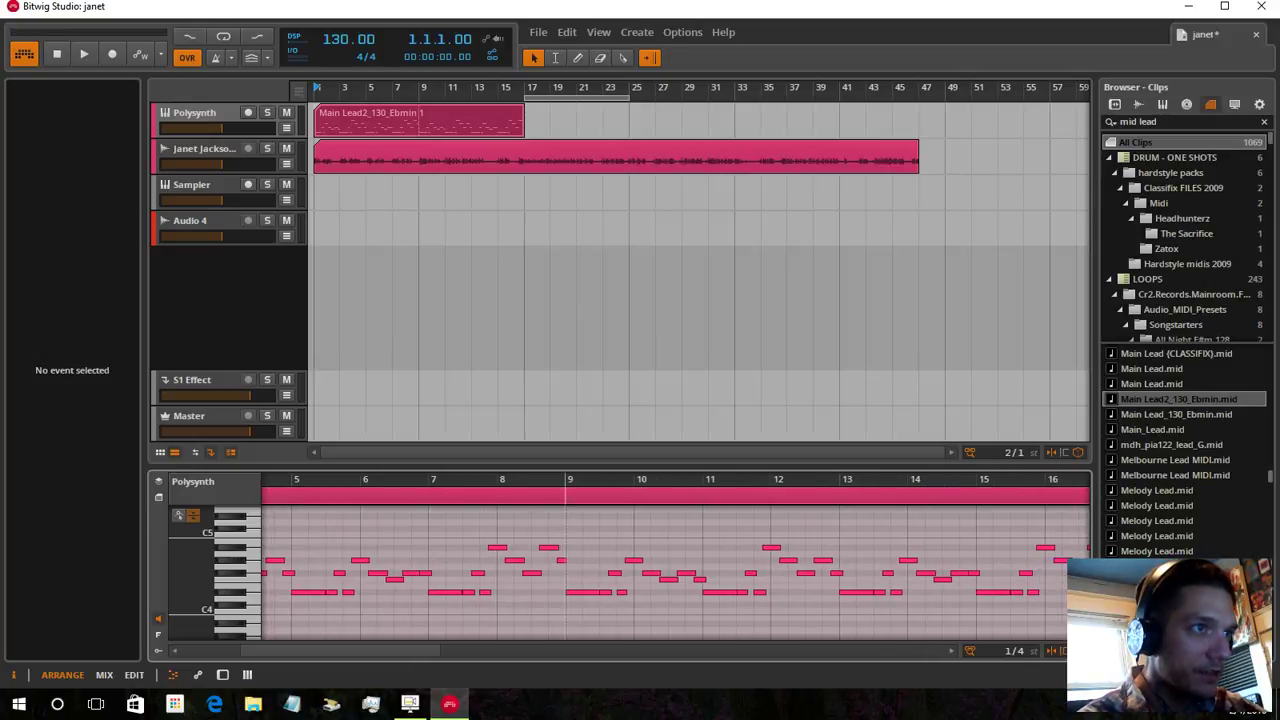
scroll(560, 560, "up", 5)
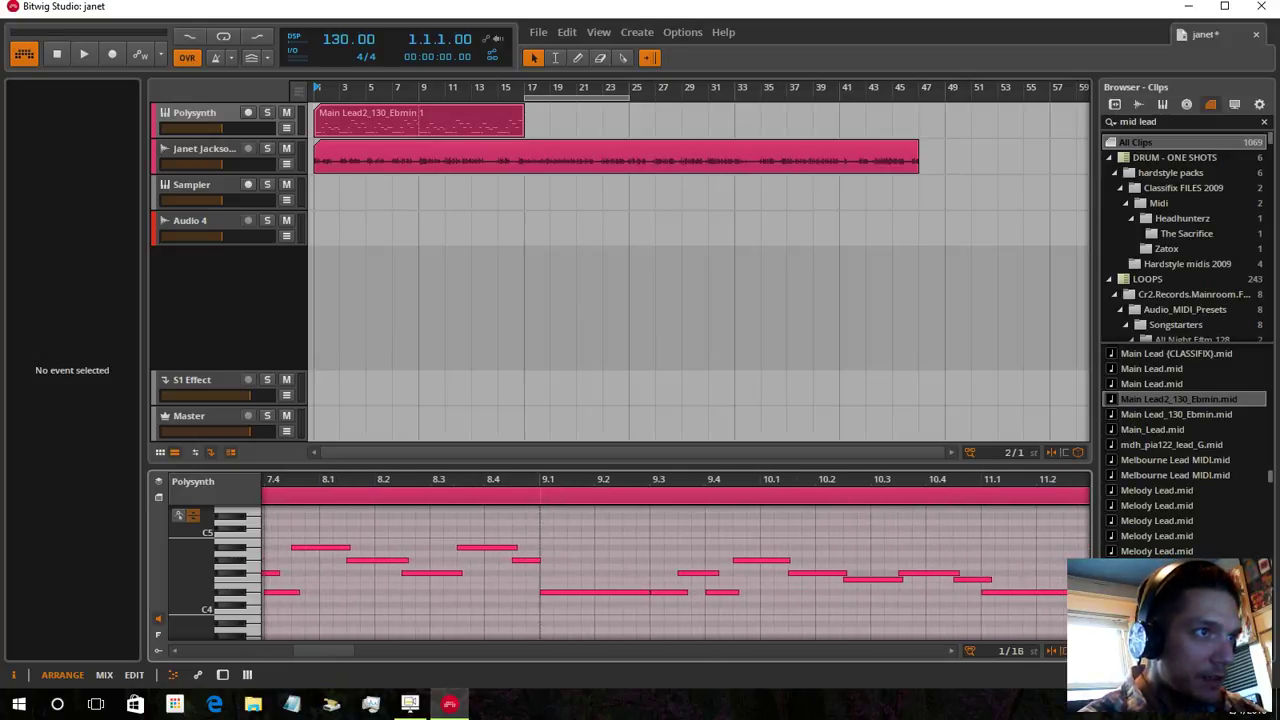
scroll(540, 560, "up", 5)
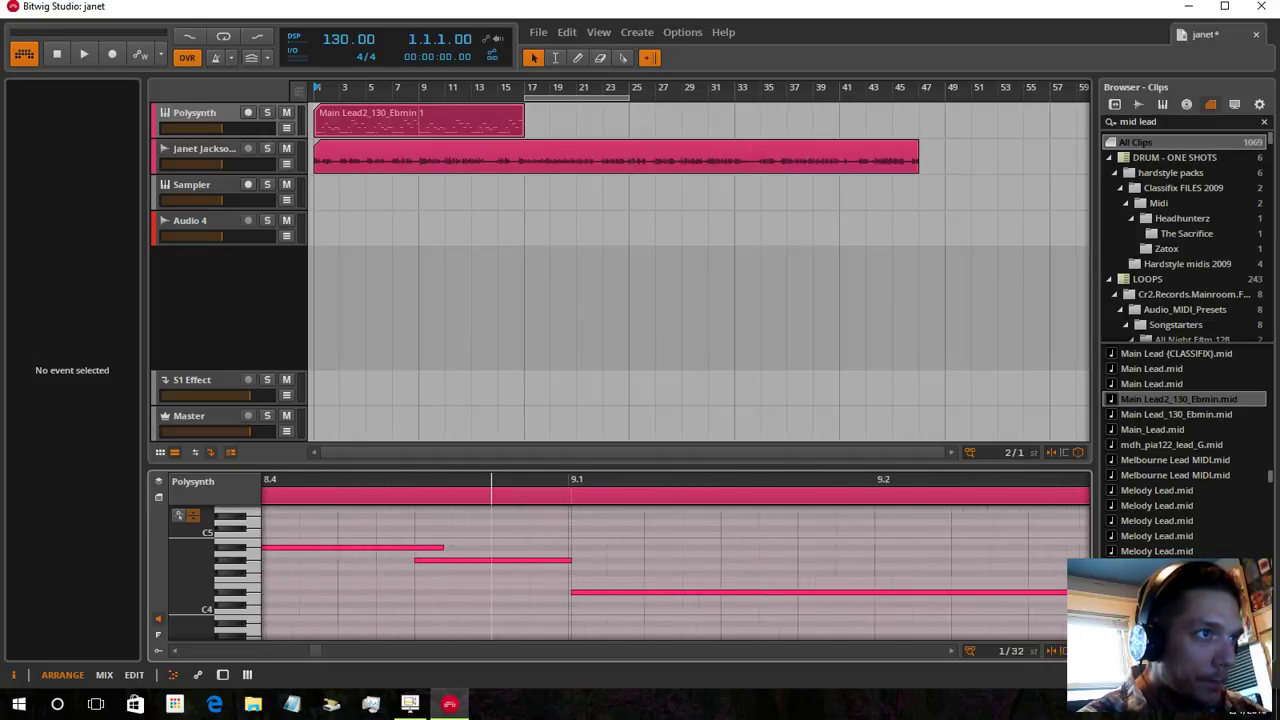
key("ctrl+a")
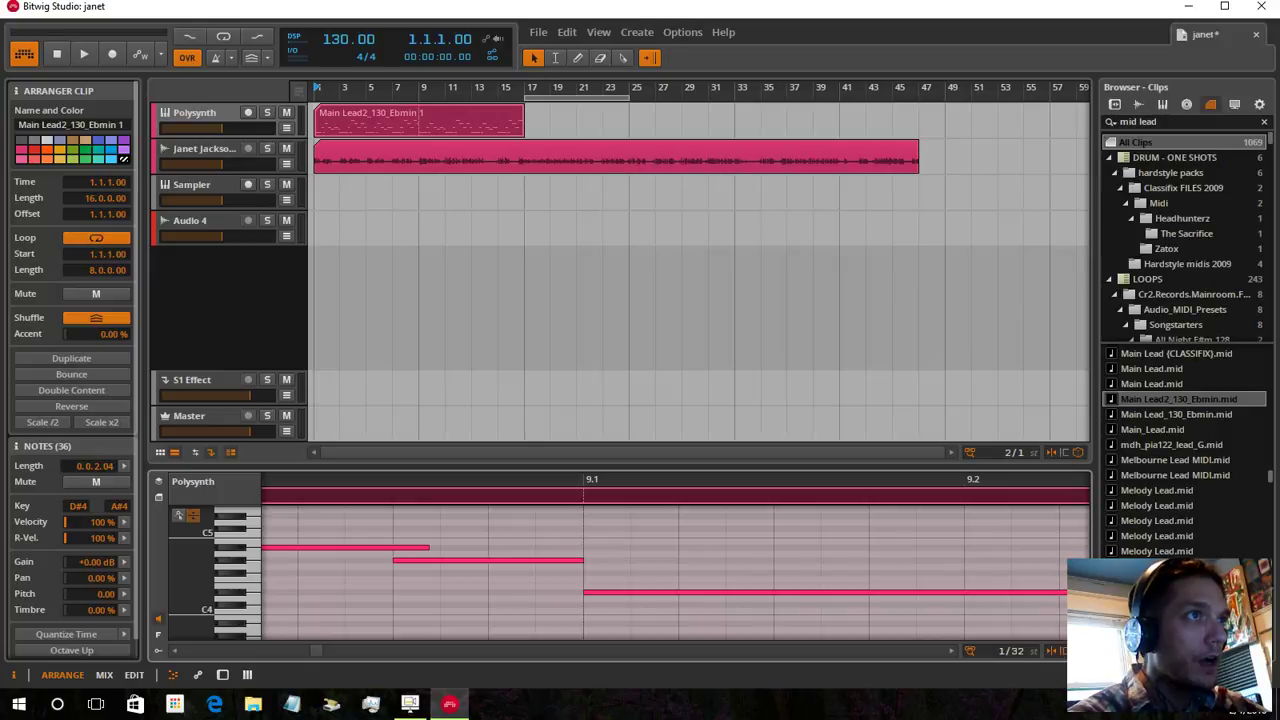
Extend the looped Polysynth clip in the arranger to a length of 48 bars
mouse_move(523, 122)
left_mouse_down()
mouse_move(445, 122)
mouse_move(524, 122)
left_mouse_up()
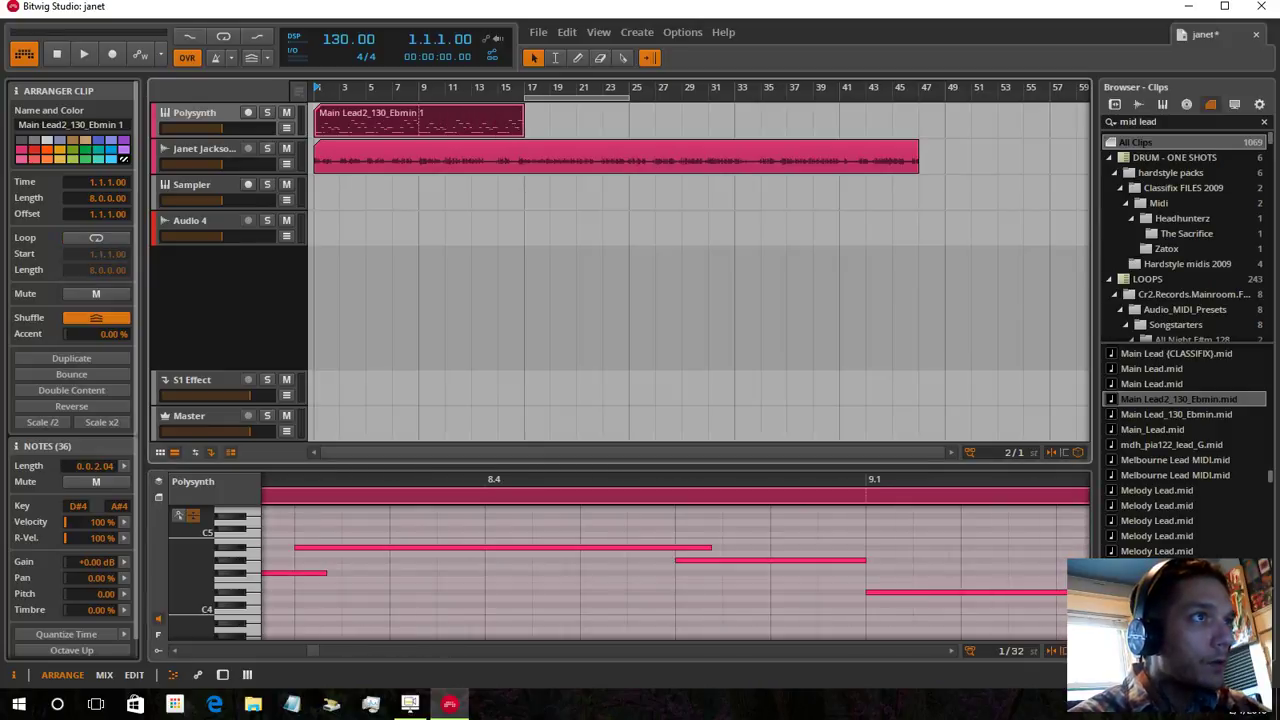
key("ctrl+shift+z")
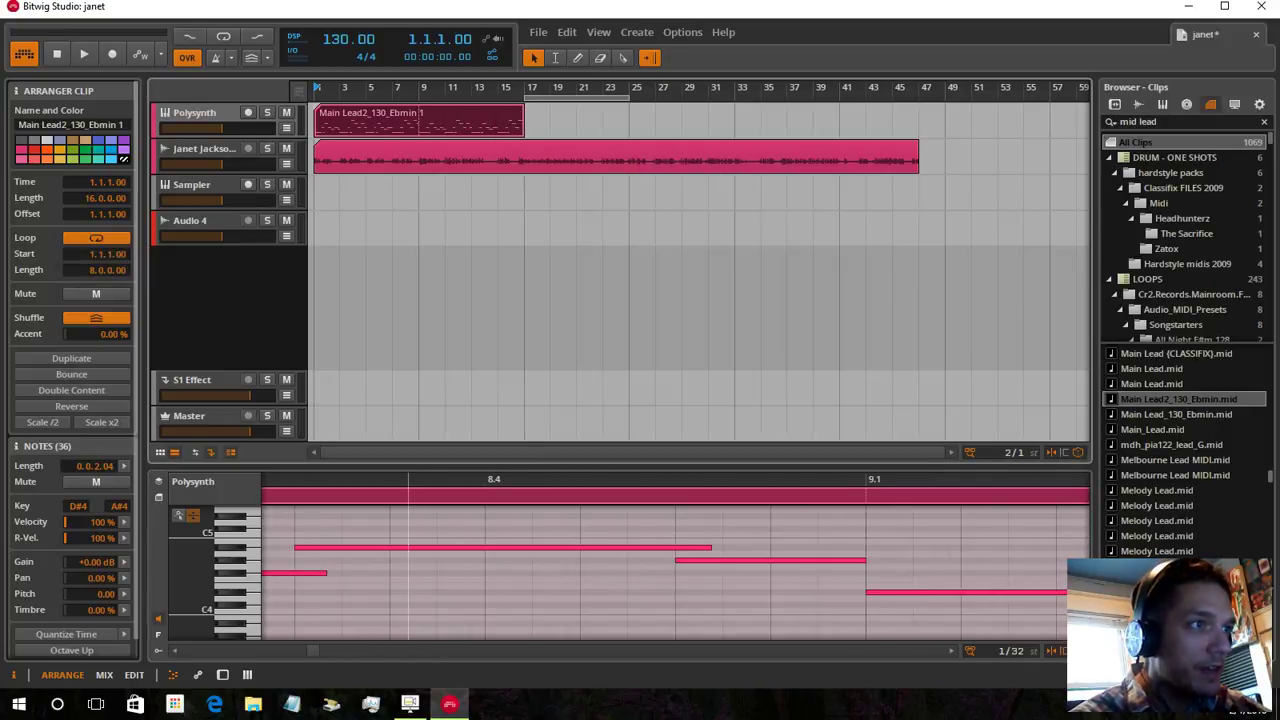
left_click_drag(408, 480, 371, 562)
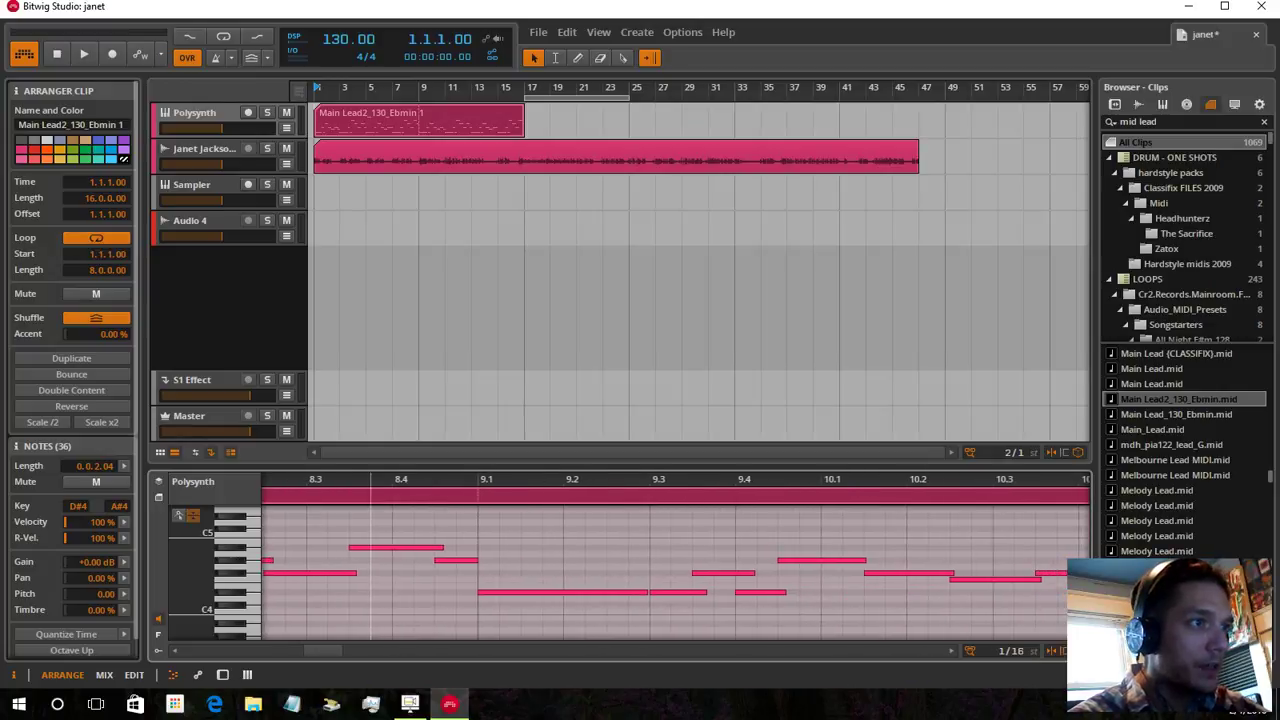
left_click_drag(400, 482, 728, 480)
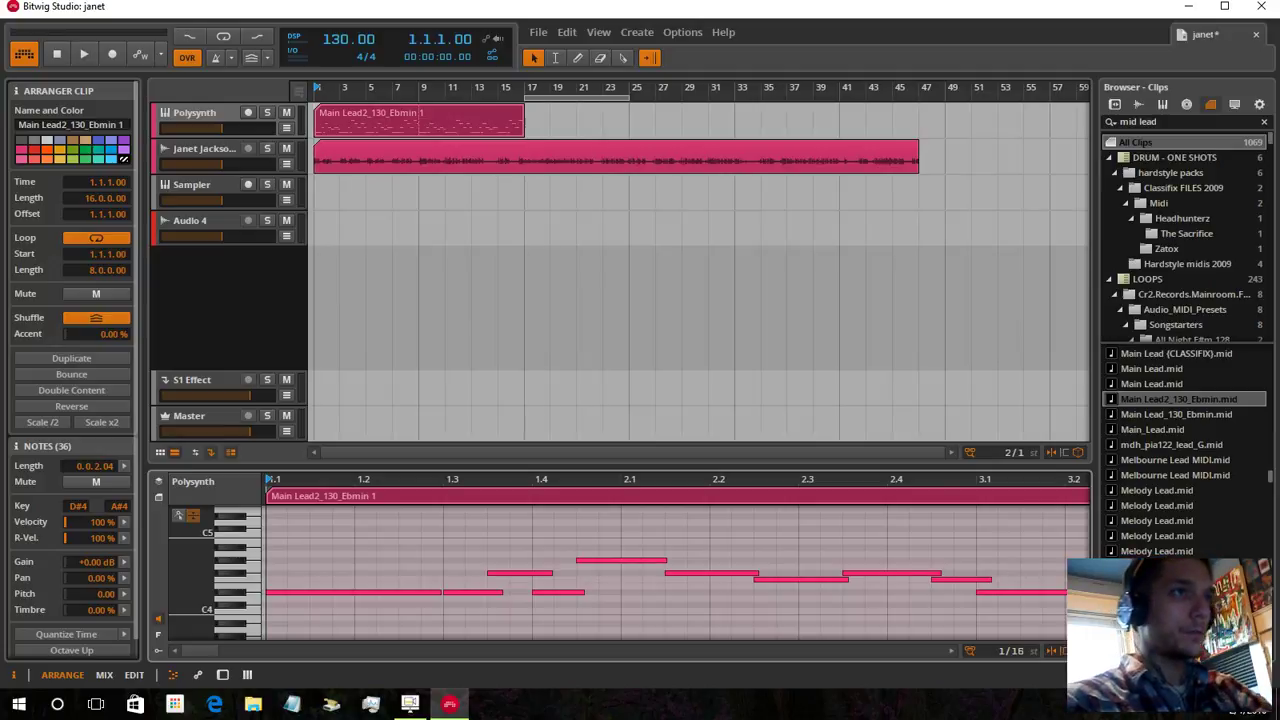
left_click_drag(523, 125, 918, 125)
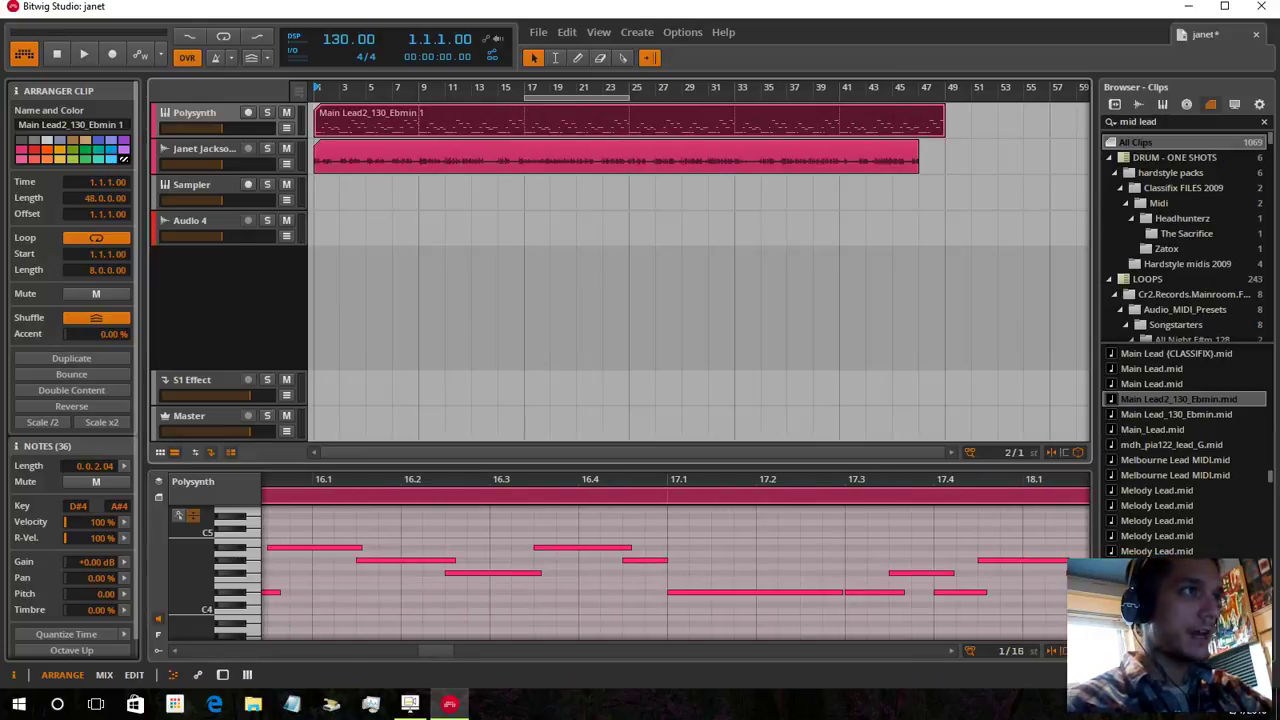
Open the Sampler device on the Sampler track and load the Janet Jackson acapella clip into it as the sample
left_click(204, 149)
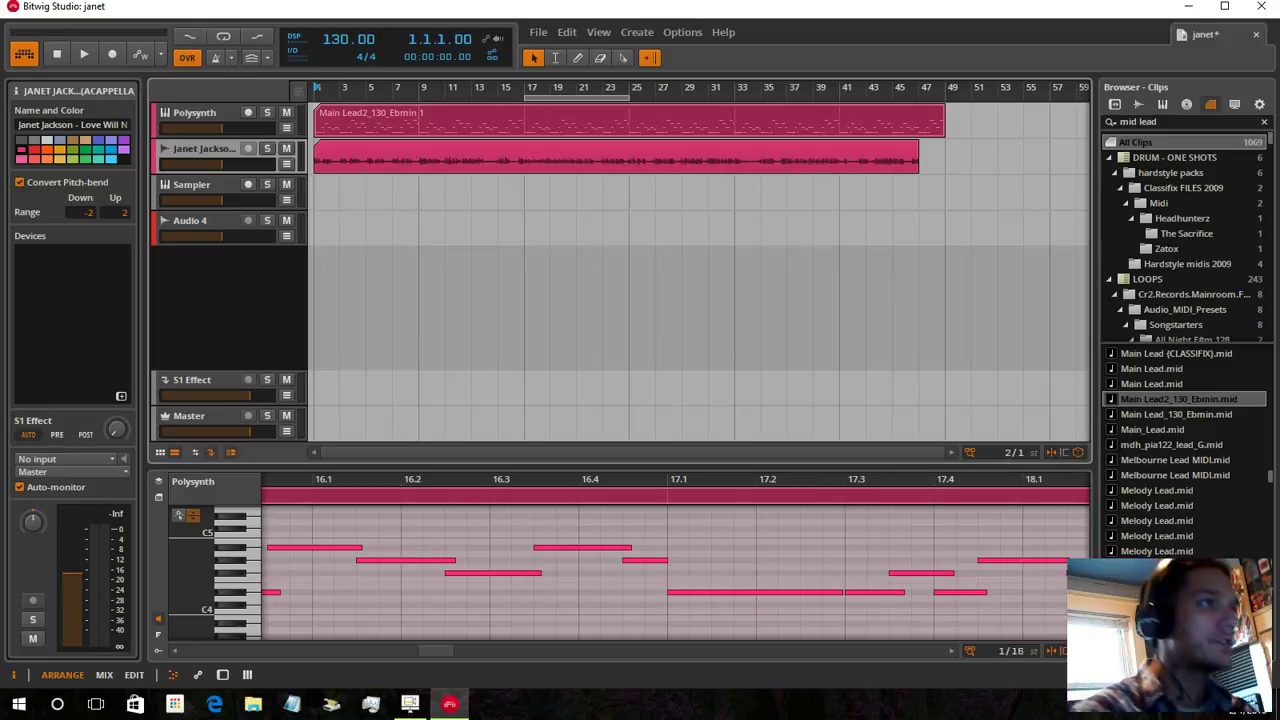
left_click(204, 185)
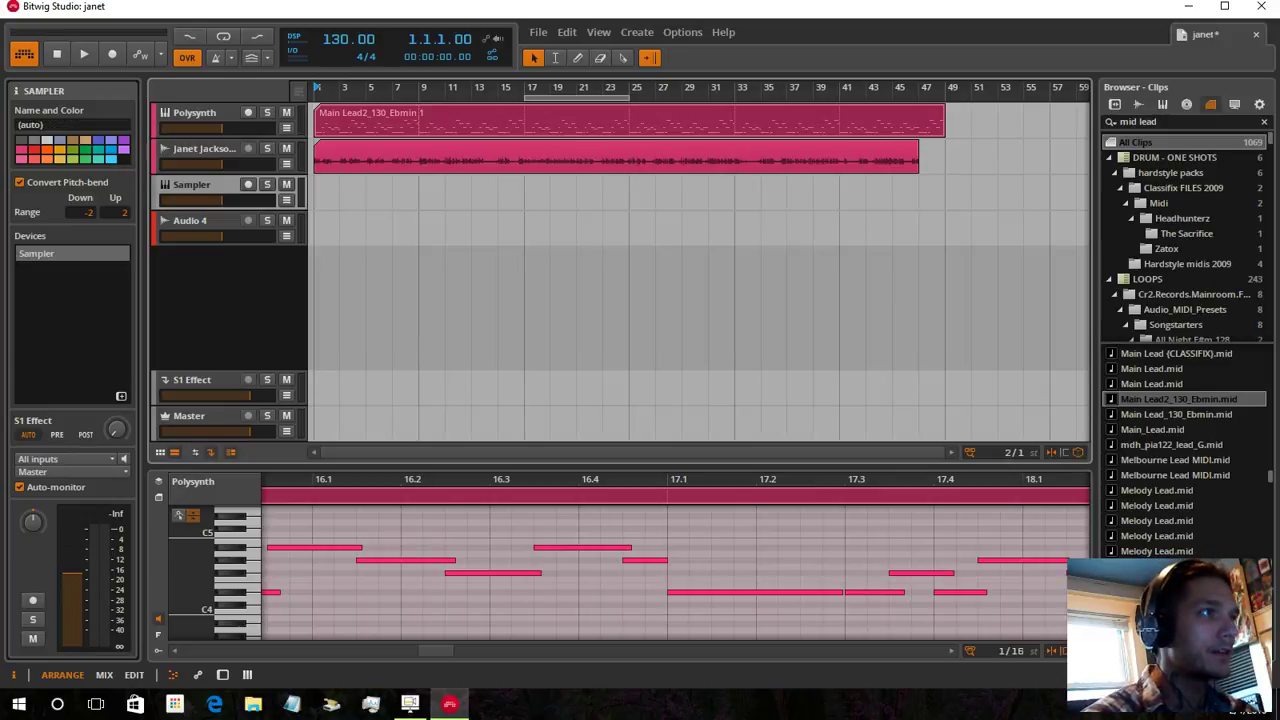
double_click(72, 254)
left_click_drag(440, 158, 440, 524)
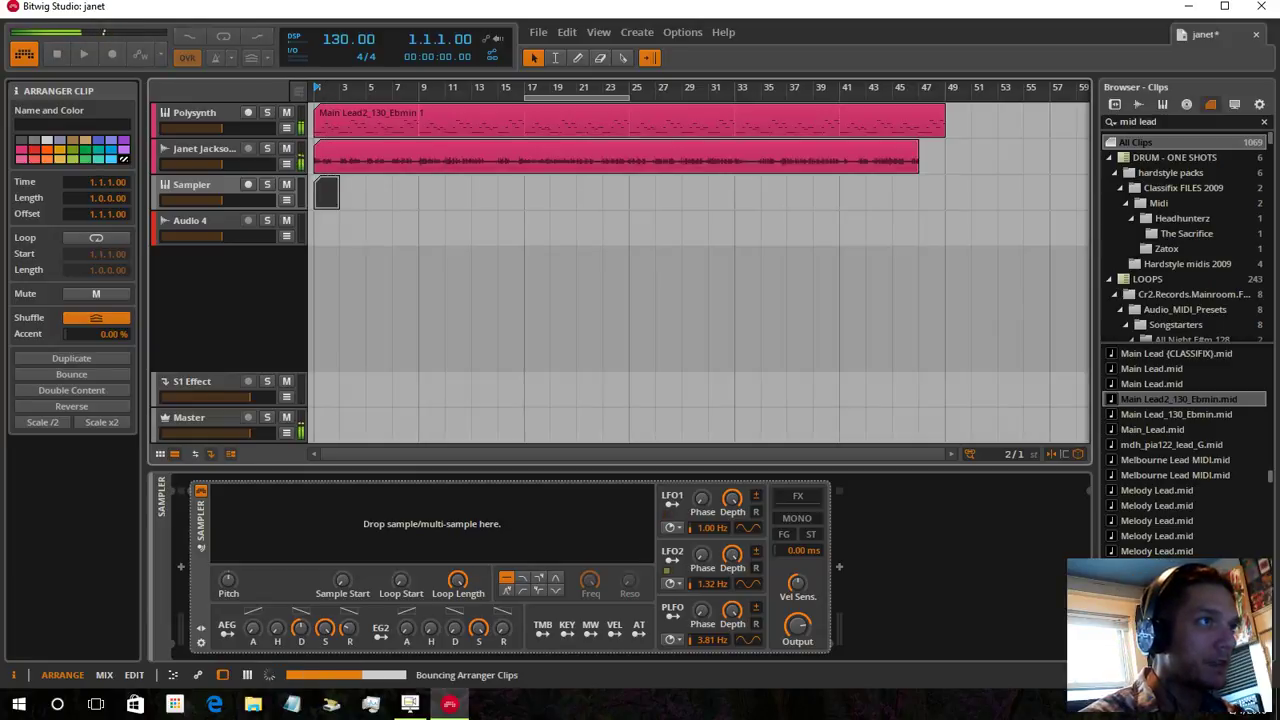
Open the new clip on the sampler track and add four 1/16-long C2 notes, one on each eighth from bar 1
double_click(326, 193)
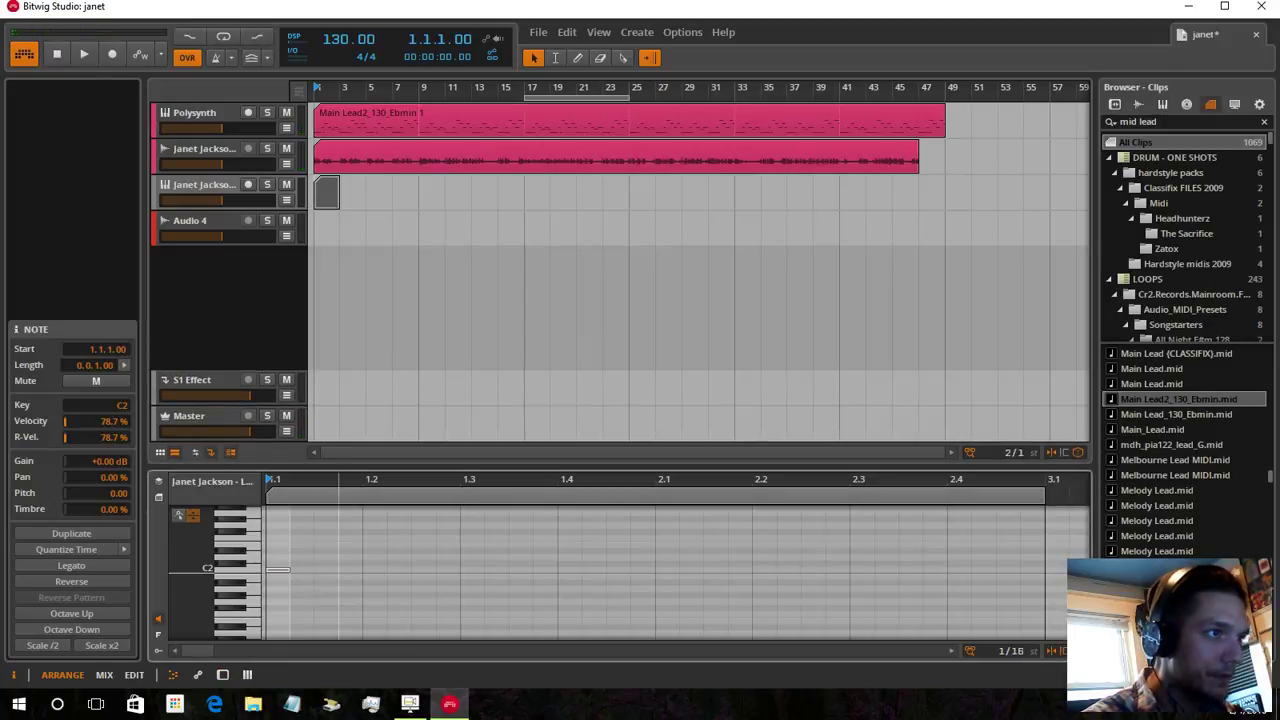
double_click(326, 570)
double_click(374, 570)
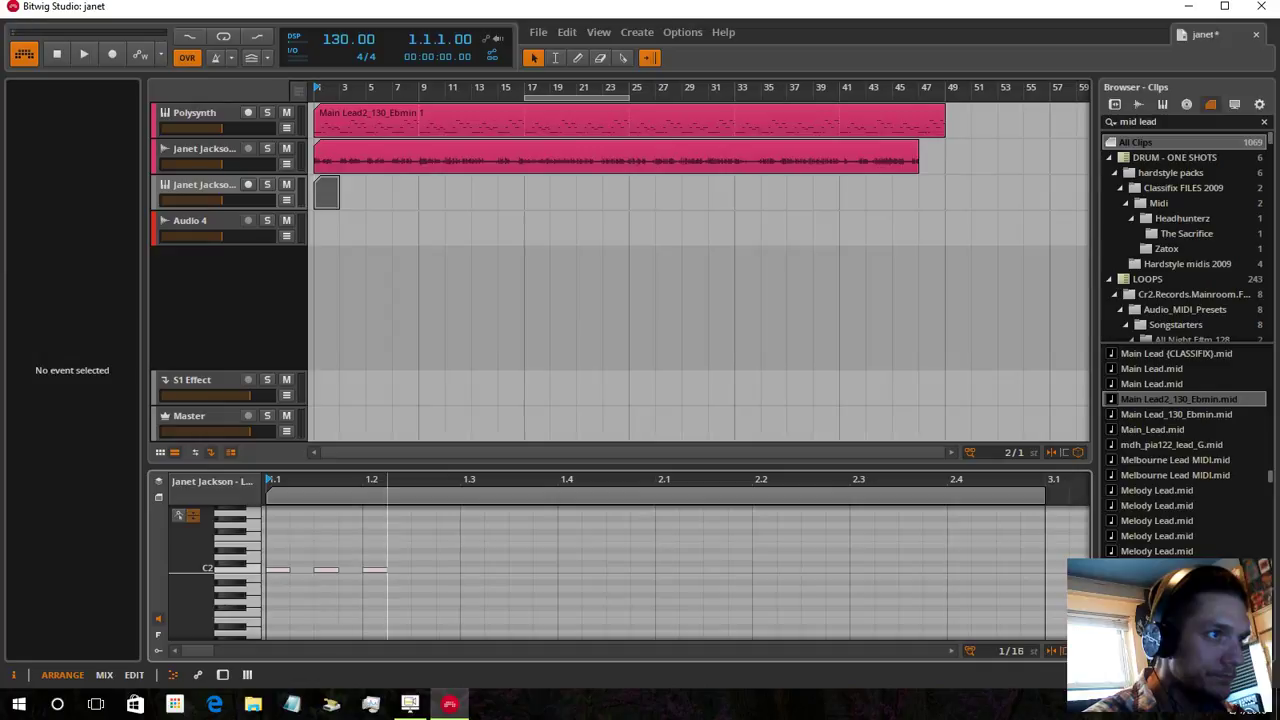
double_click(423, 570)
Duplicate the C2 notes until they fill both bars of the sampler clip
left_click_drag(472, 586, 282, 554)
left_click_drag(450, 570, 475, 570)
left_click_drag(689, 595, 264, 562)
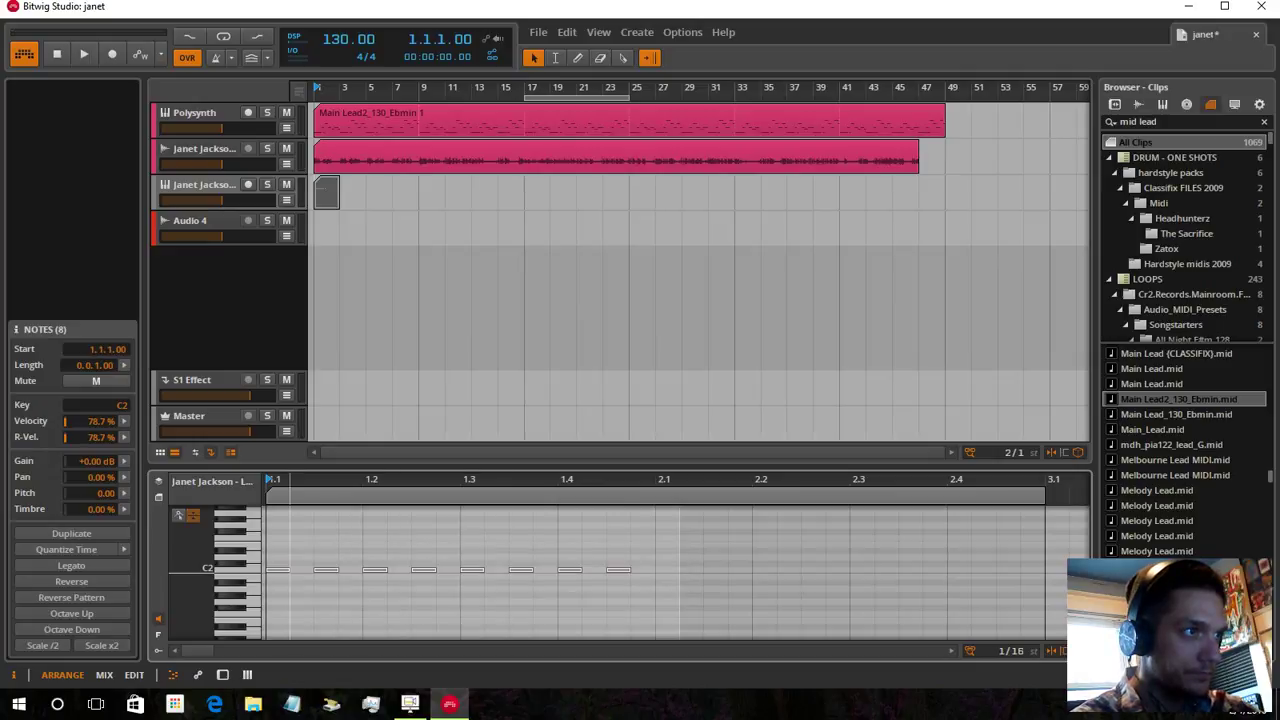
key("ctrl+d")
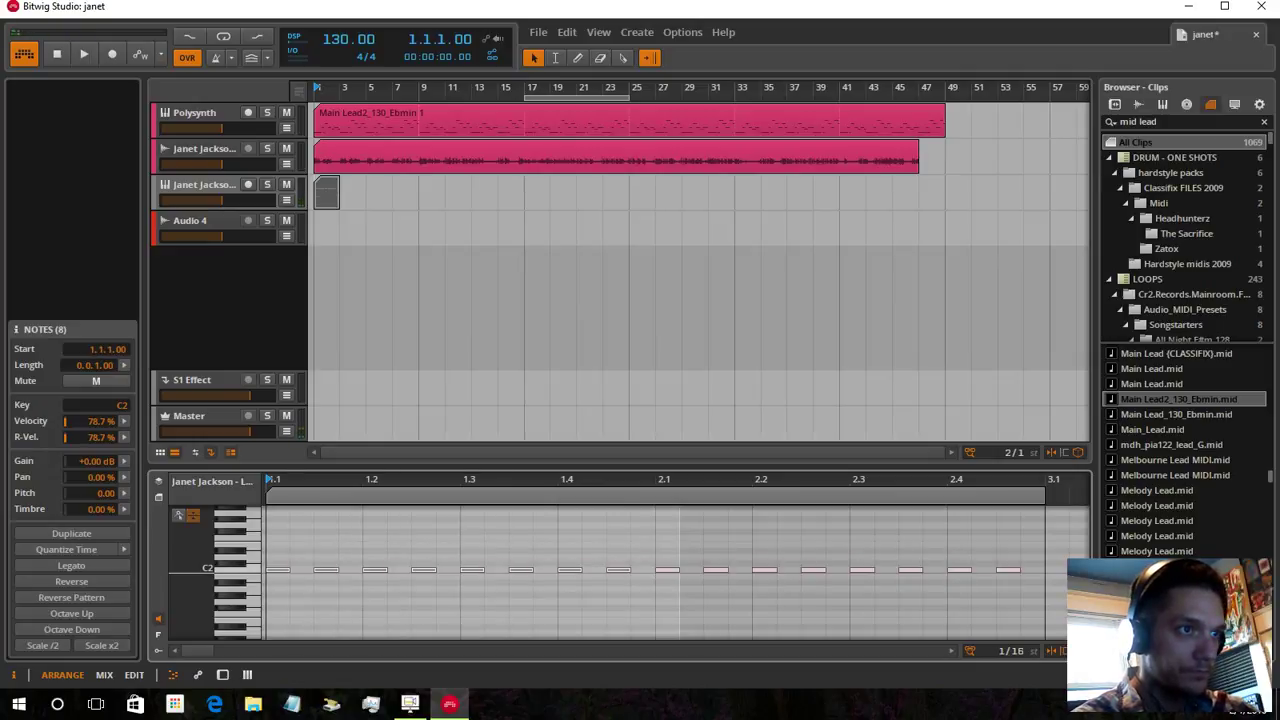
Extend the two-bar sampler clip as a loop to a length of 40 bars in the arranger
left_click(550, 390)
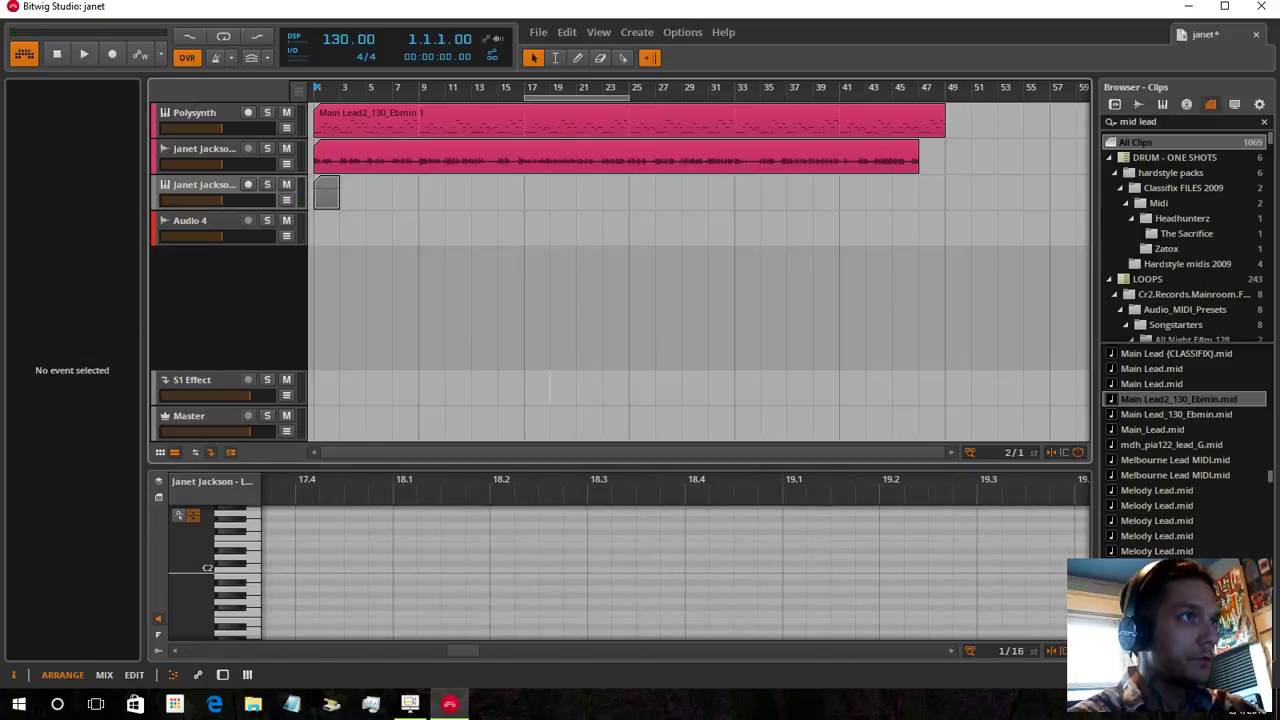
left_click_drag(339, 190, 839, 190)
left_click(57, 54)
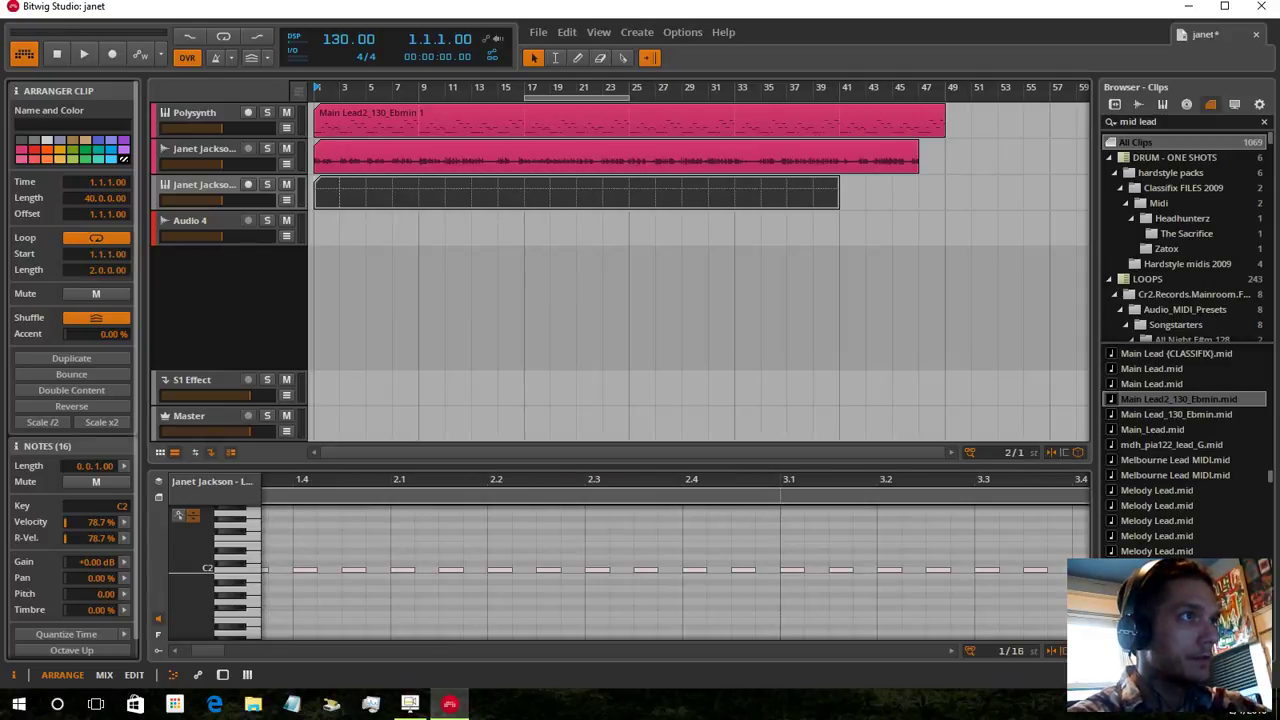
Play the arrangement and mute both the Polysynth track and the original Janet Jackson acapella track
left_click(84, 54)
left_click(286, 112)
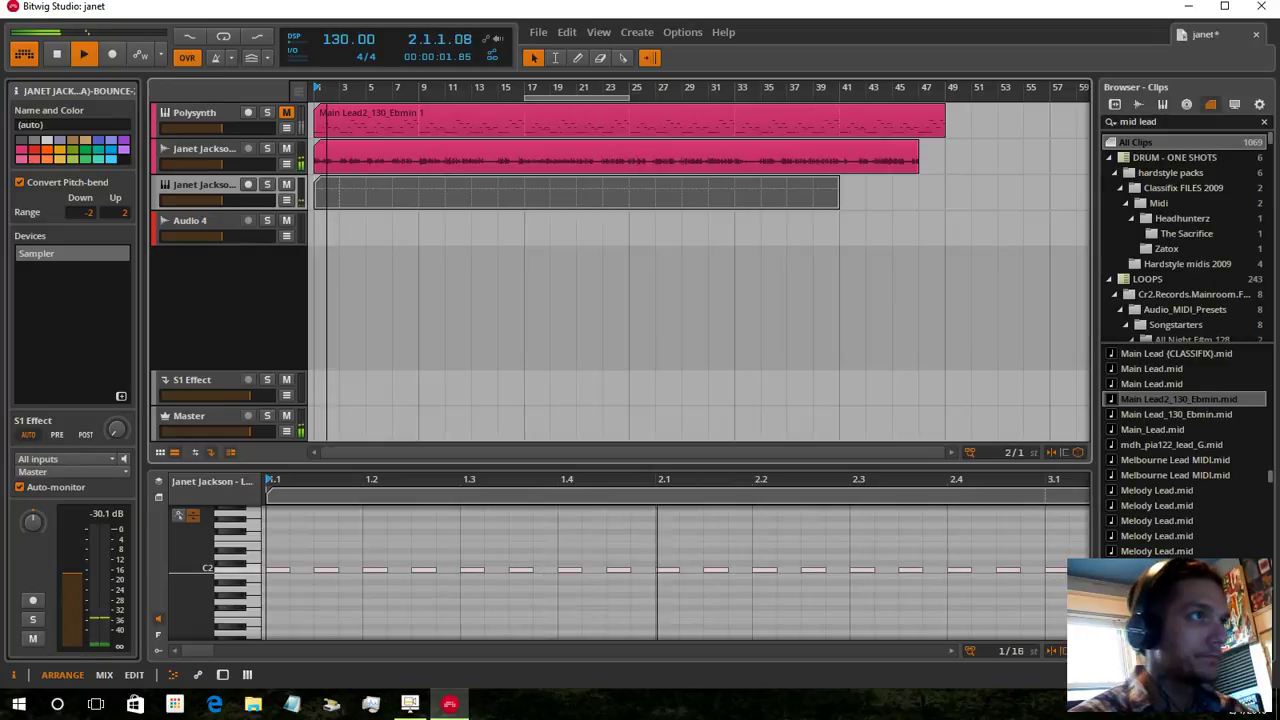
left_click(286, 148)
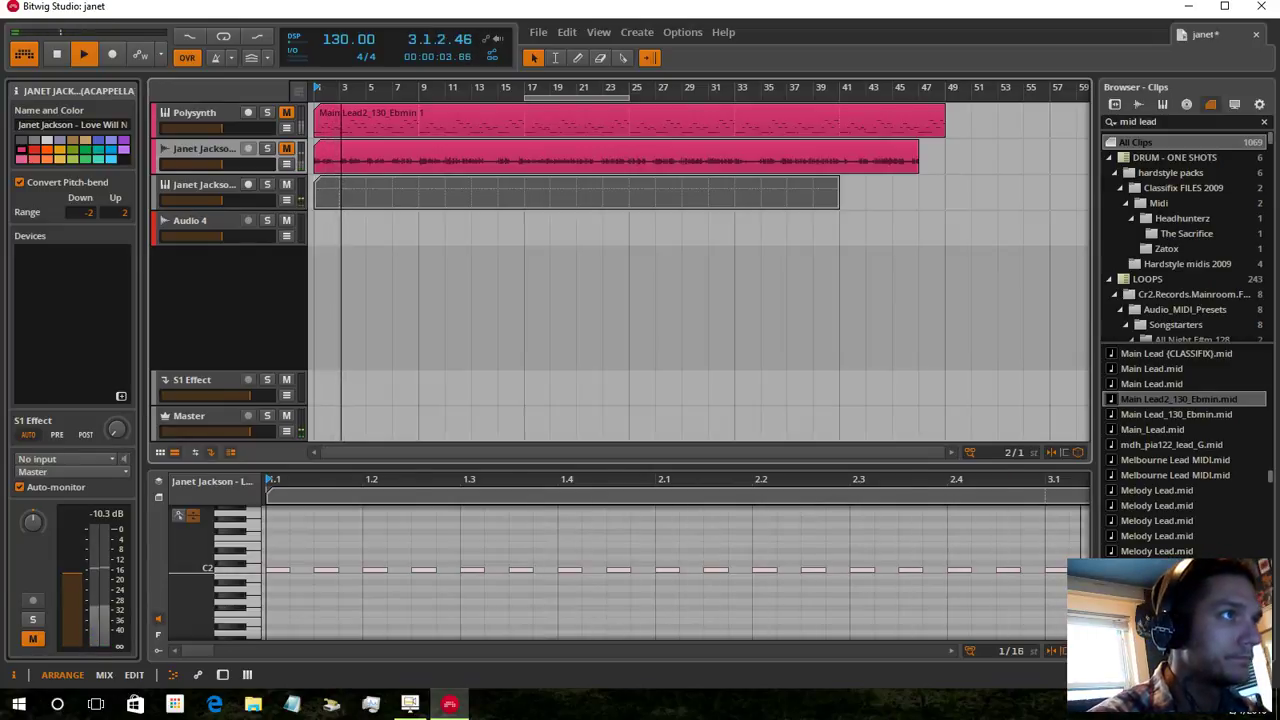
In the sampler track's Sampler device, map LFO1 to Sample Start with a modulation amount of +0.82
left_click(204, 185)
left_click(72, 254)
key("d")
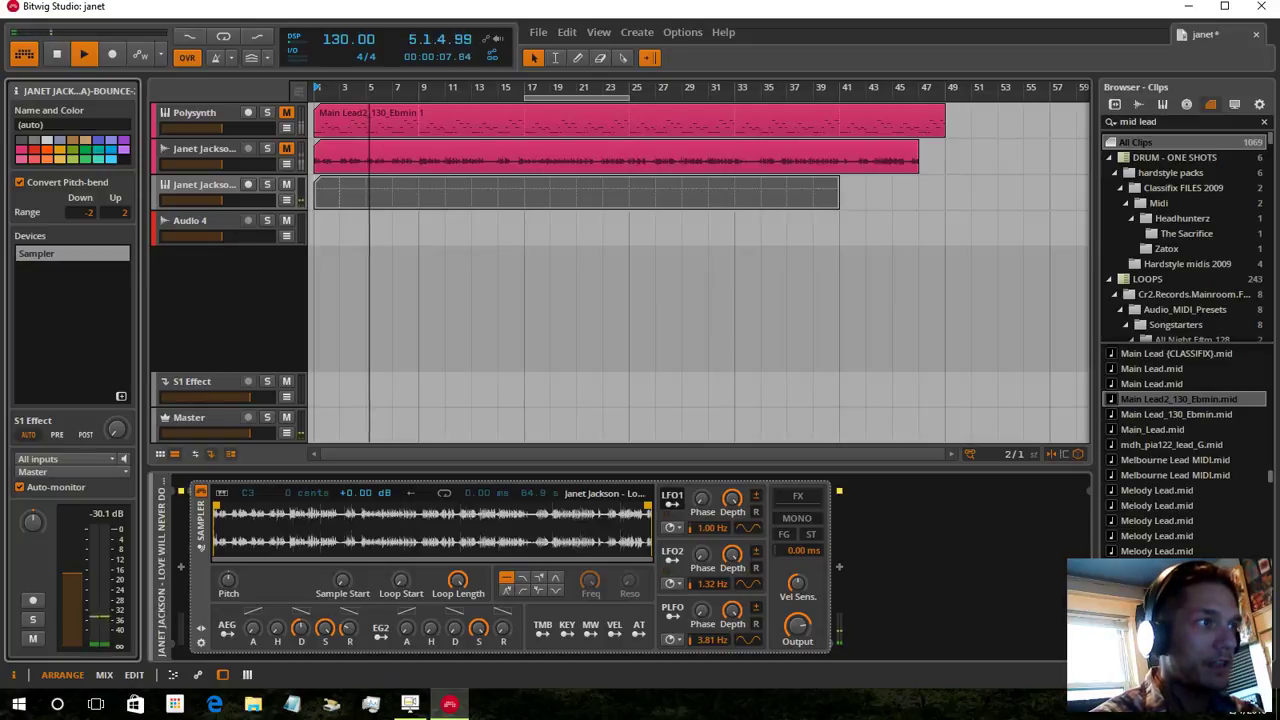
left_click(672, 500)
left_click_drag(343, 580, 343, 518)
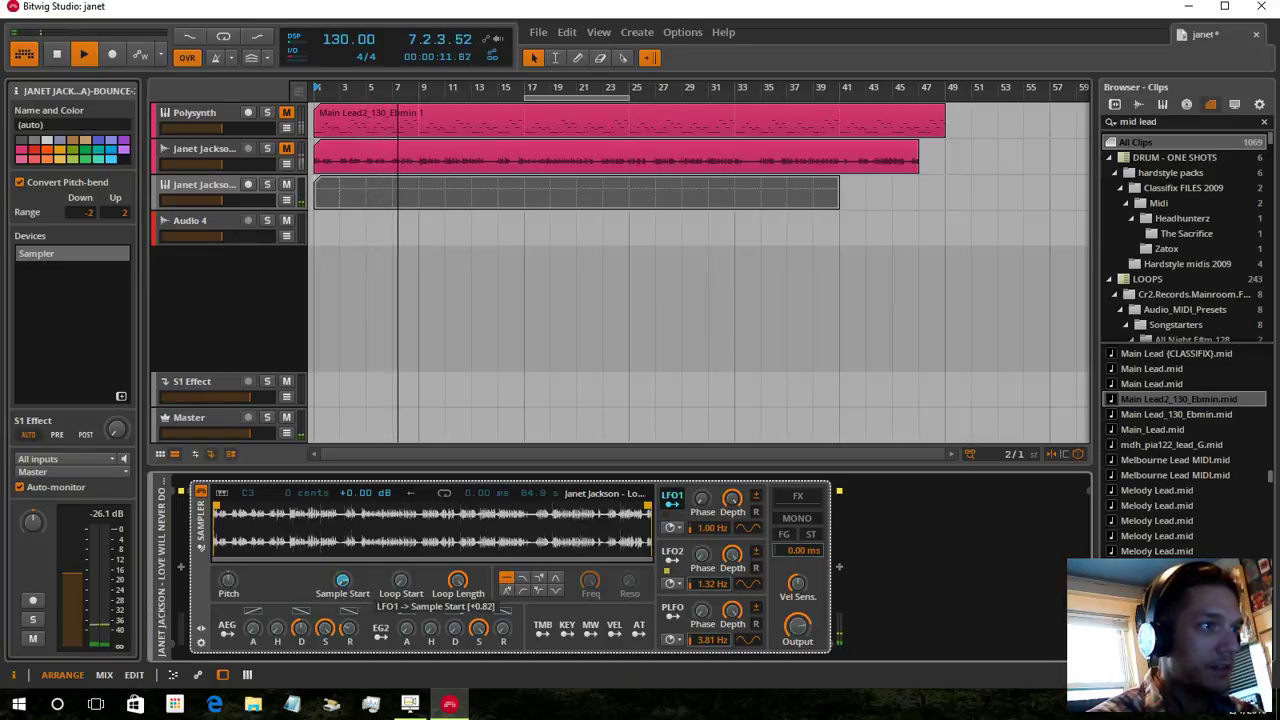
left_click(672, 500)
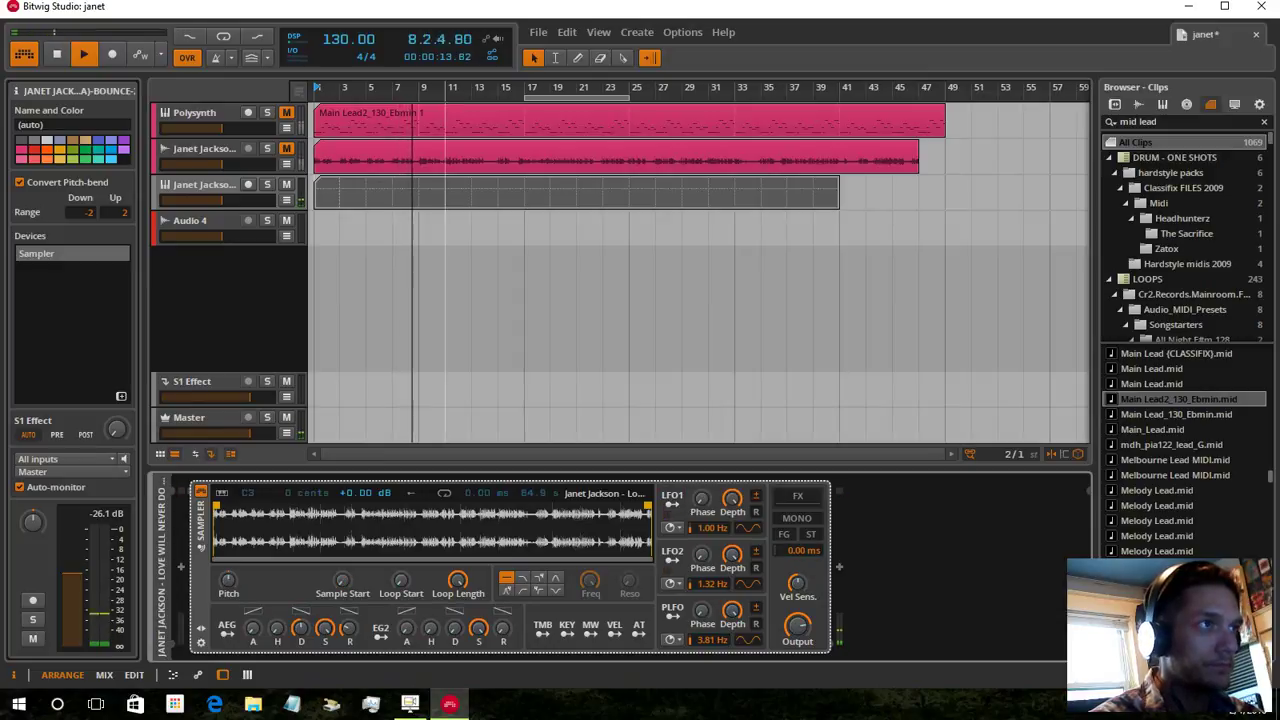
Stop playback and quantize the notes of the 40-bar sampler clip to a quarter-note grid
double_click(577, 186)
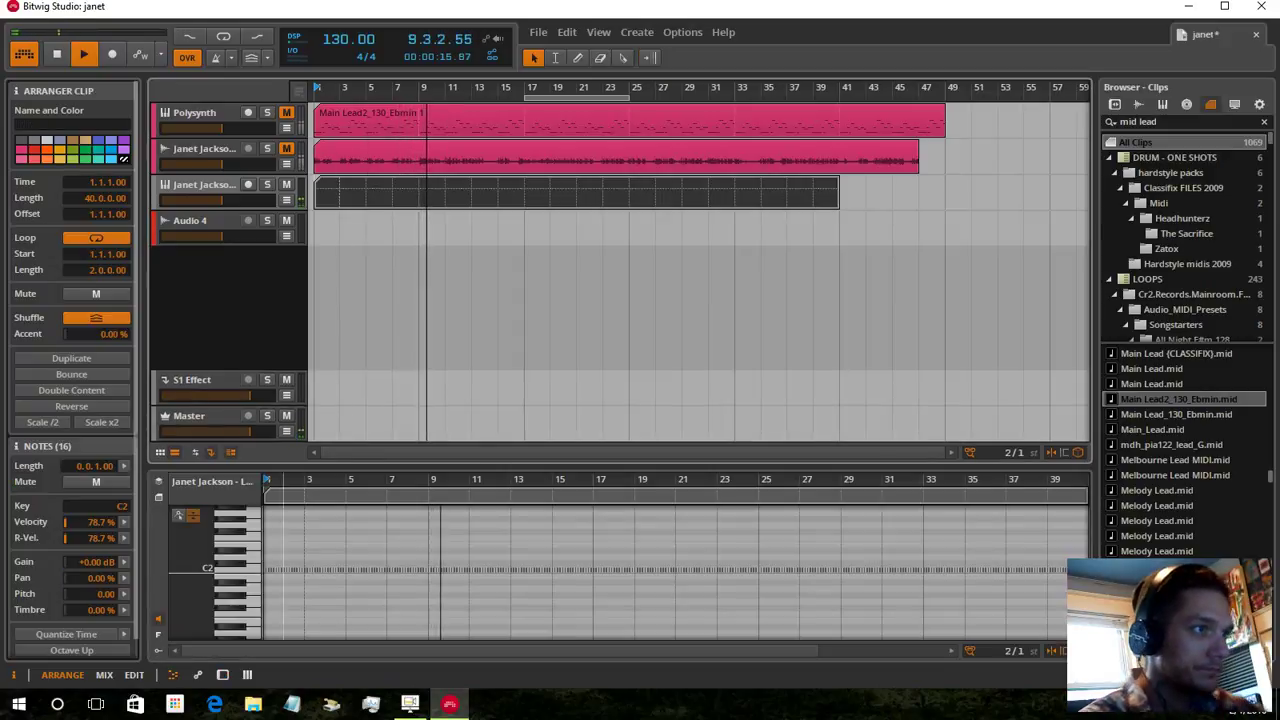
key("space")
left_click_drag(287, 480, 376, 705)
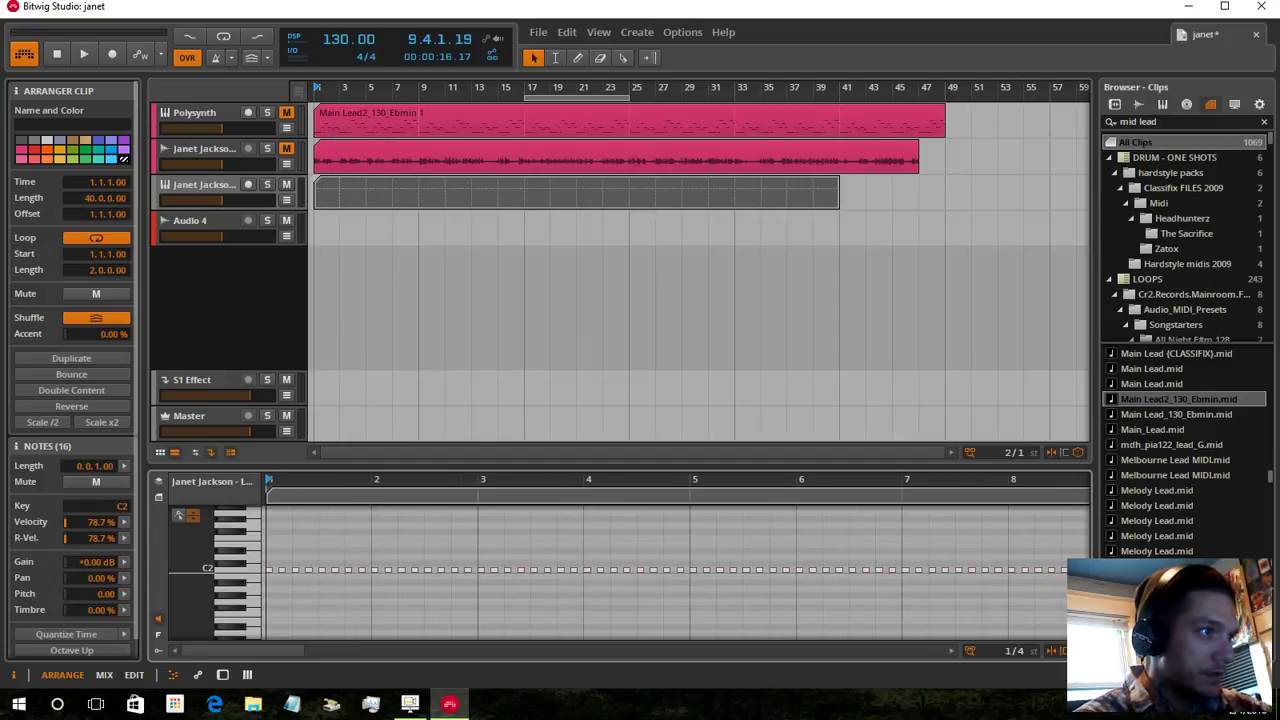
left_click(124, 634)
left_click(203, 574)
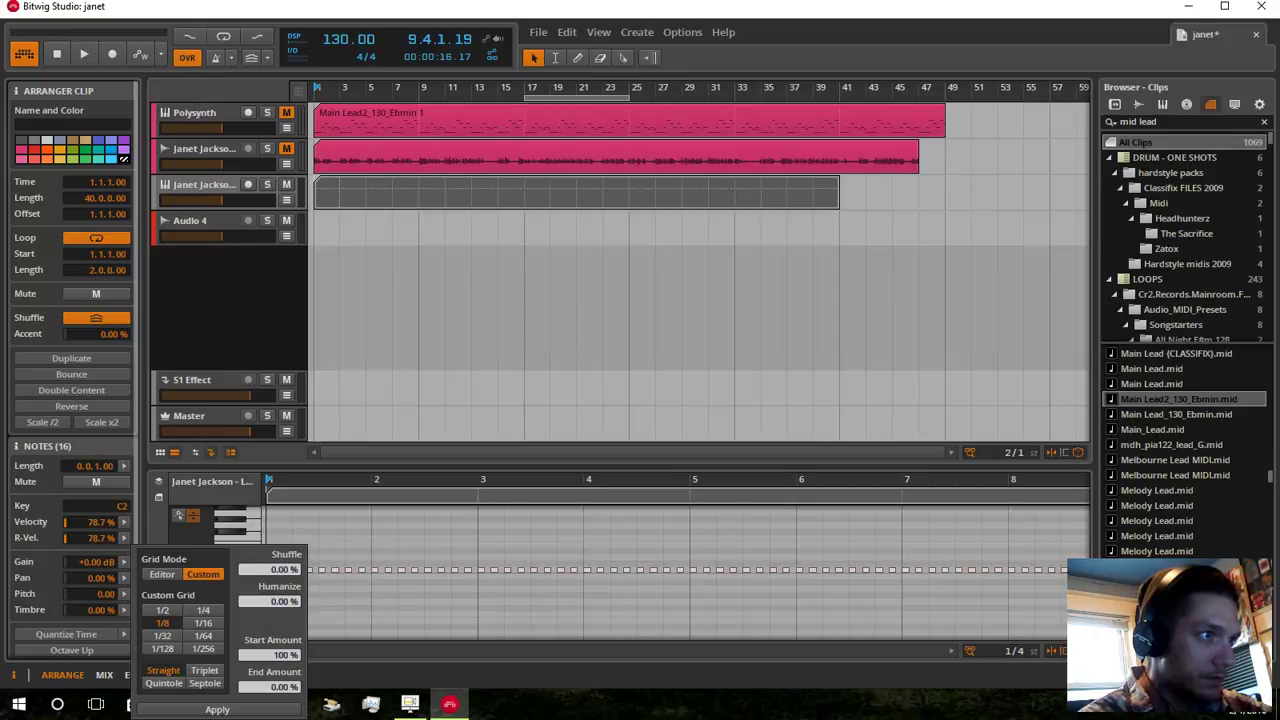
left_click(217, 709)
left_click(320, 608)
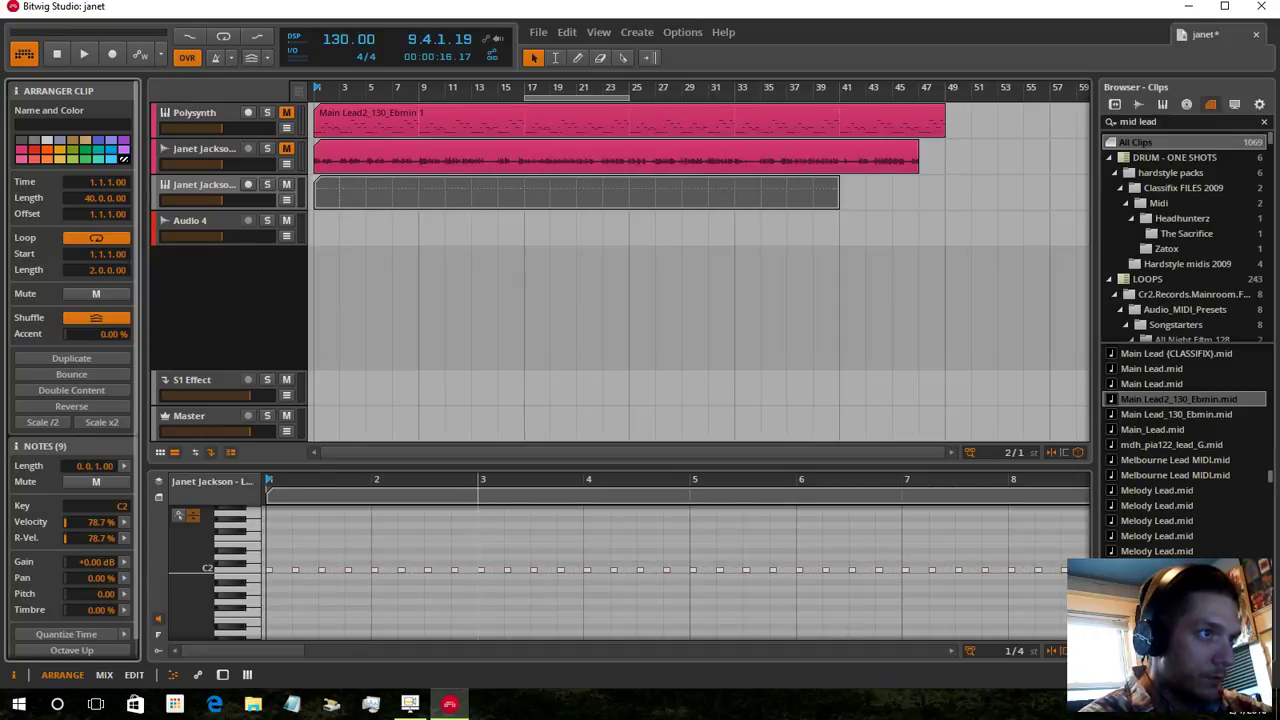
Lengthen the sampler clip's C2 notes to 0.0.2.00 and play back the result
left_click_drag(462, 598, 262, 538)
left_click_drag(319, 481, 317, 510)
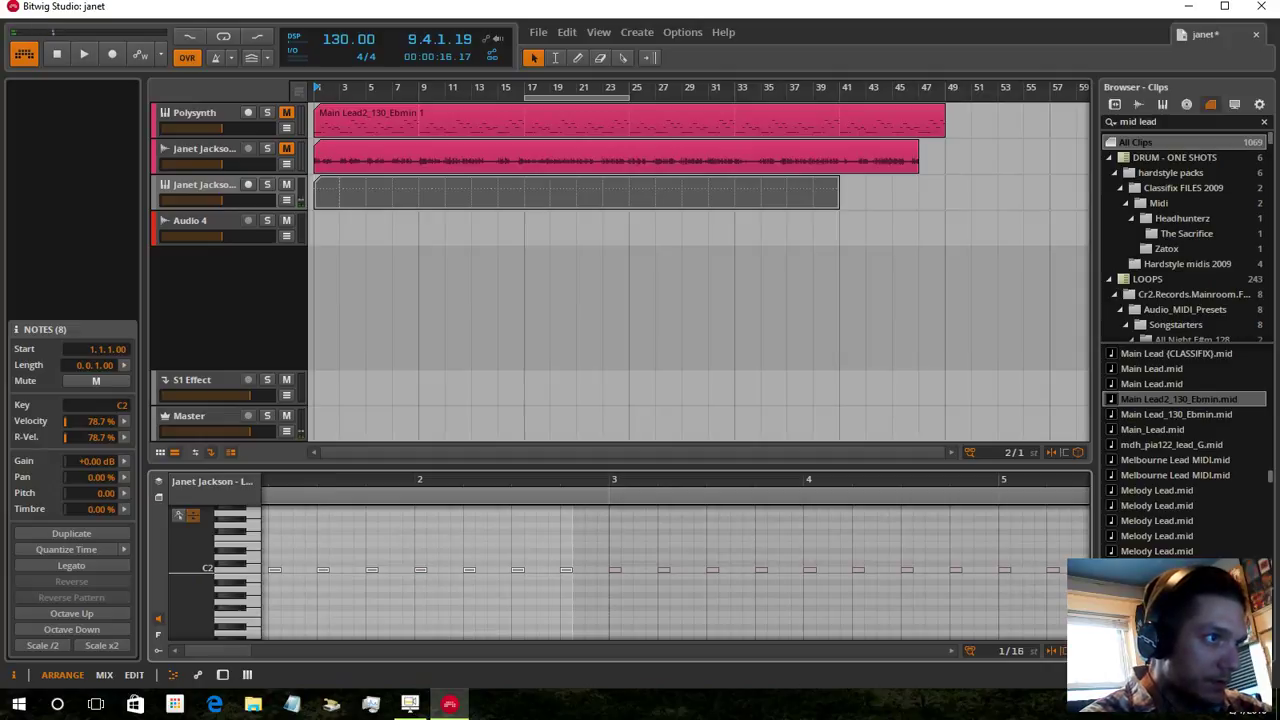
left_click_drag(329, 570, 342, 570)
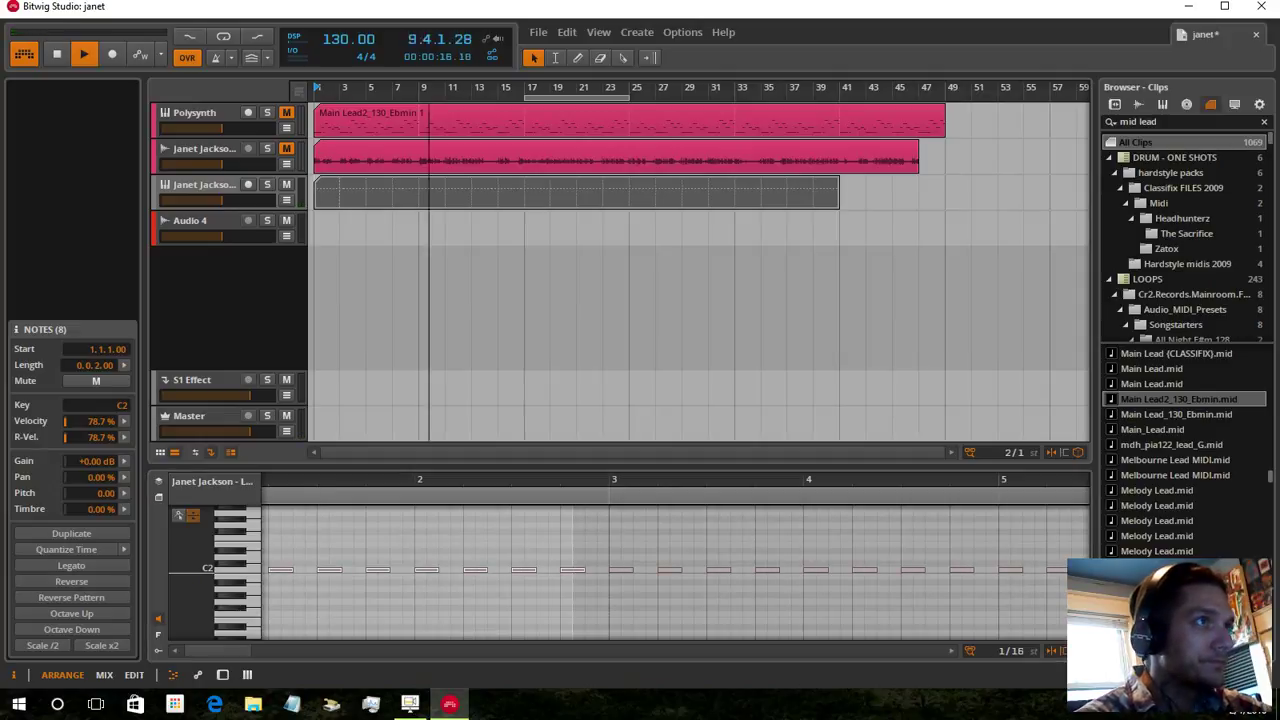
key("space")
Switch the Sampler's LFO1 rate to tempo-synced note values and set it to 4/1
left_click(204, 149)
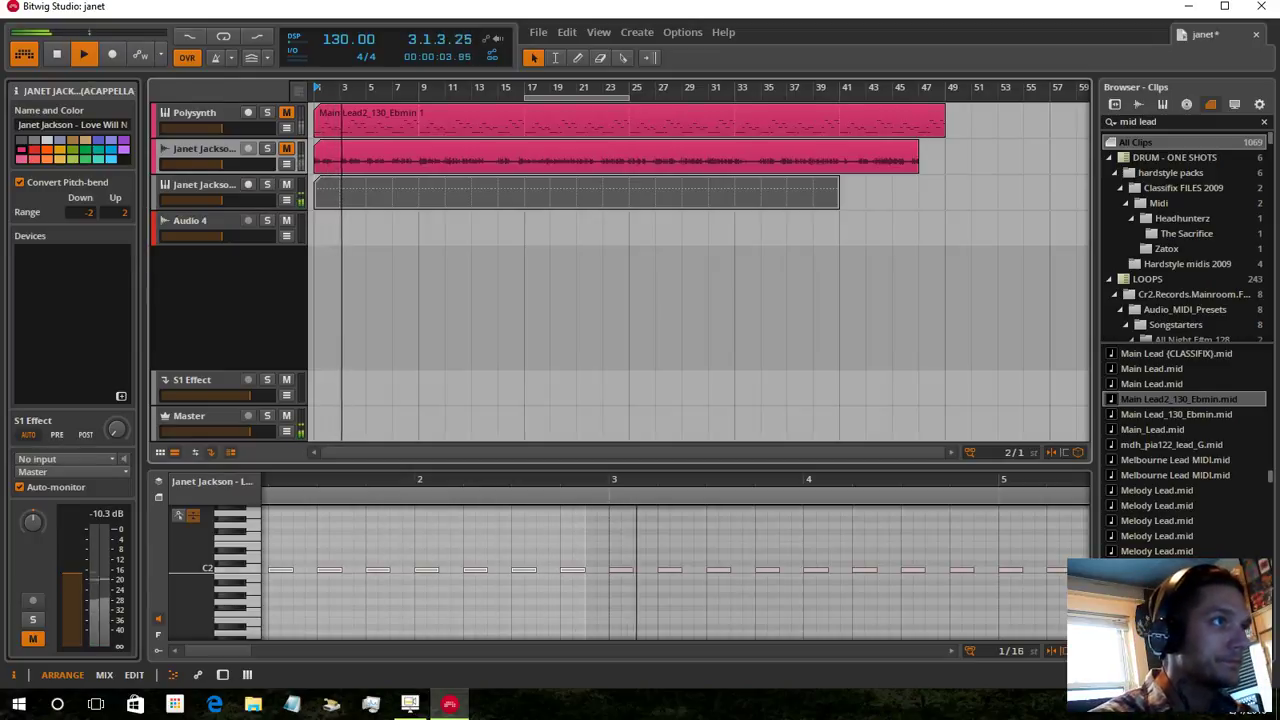
left_click(204, 185)
double_click(72, 254)
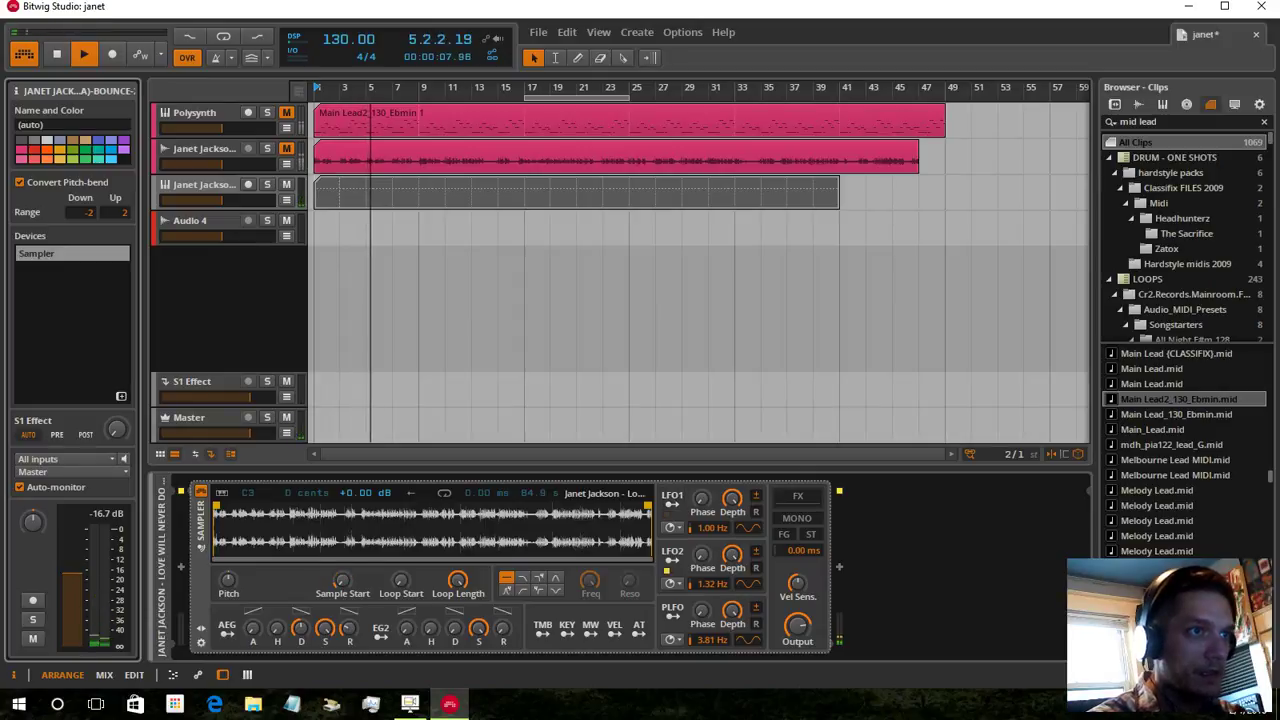
left_click(673, 527)
left_click(700, 539)
left_click_drag(716, 528, 716, 560)
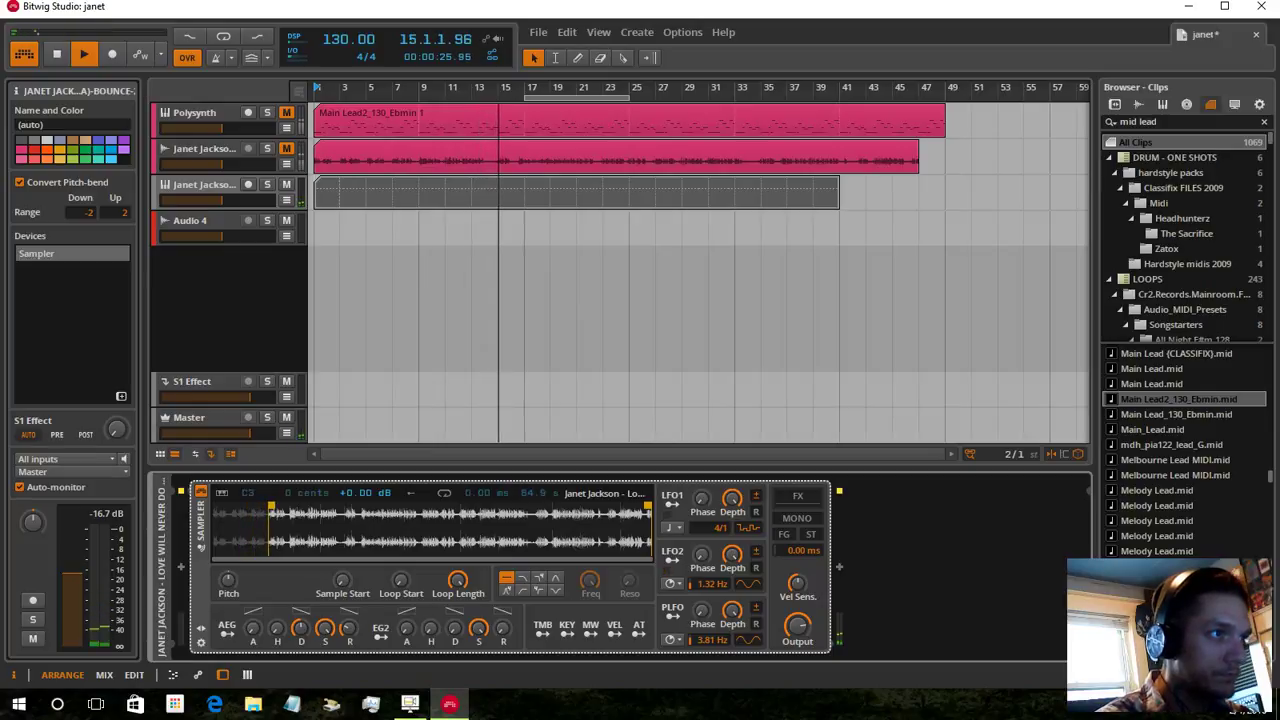
Set the project tempo to 99 BPM and stop playback
left_click_drag(349, 40, 349, 55)
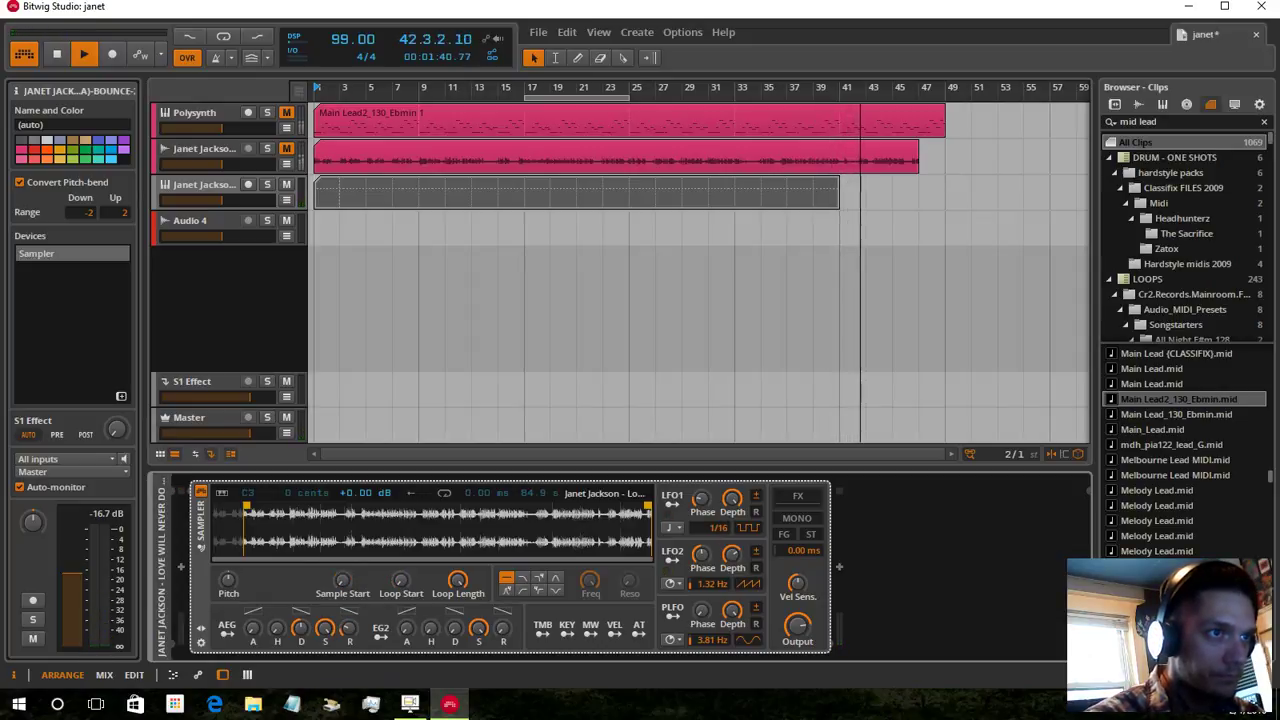
key("space")
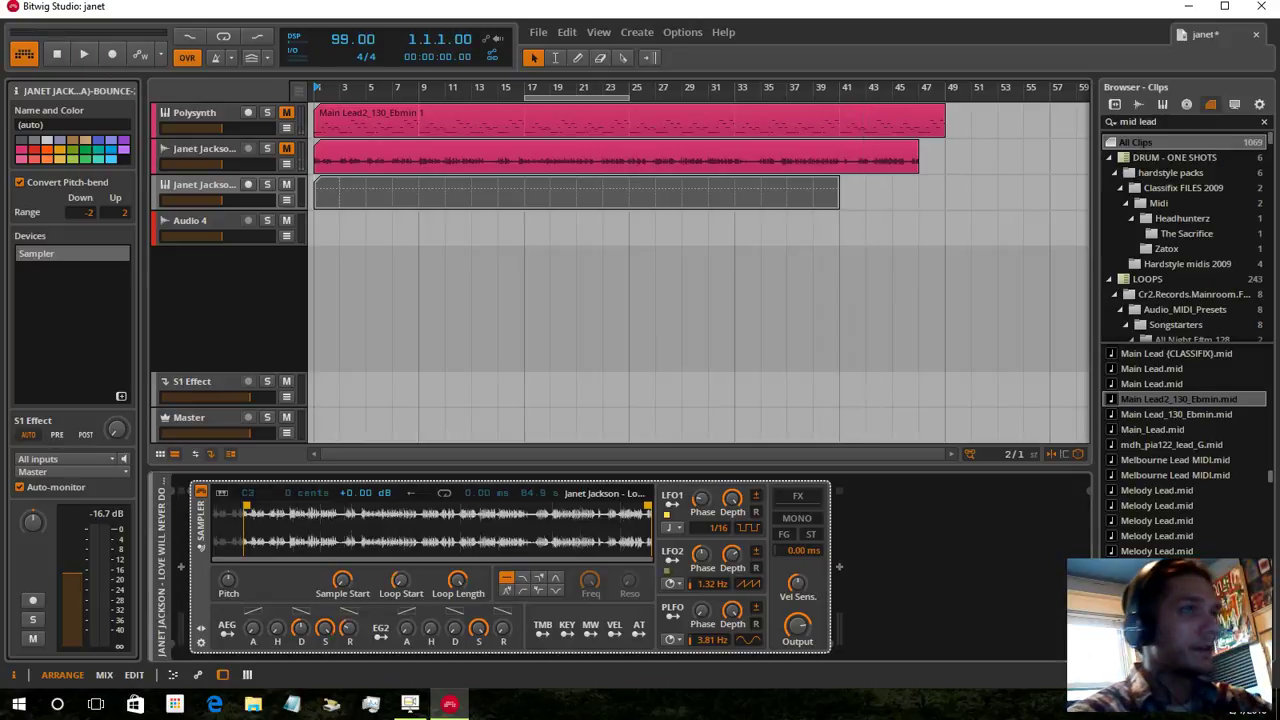
Play the arrangement and route the sampler track's output to Audio 4
key("space")
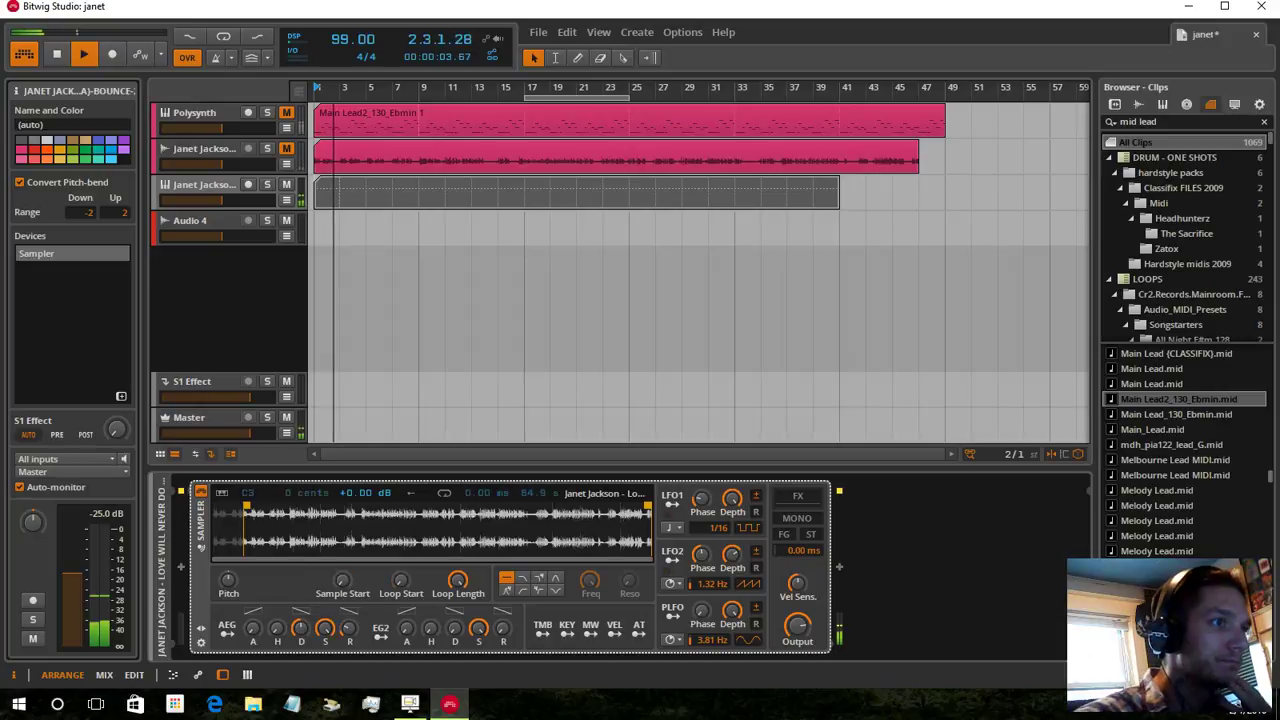
left_click(72, 472)
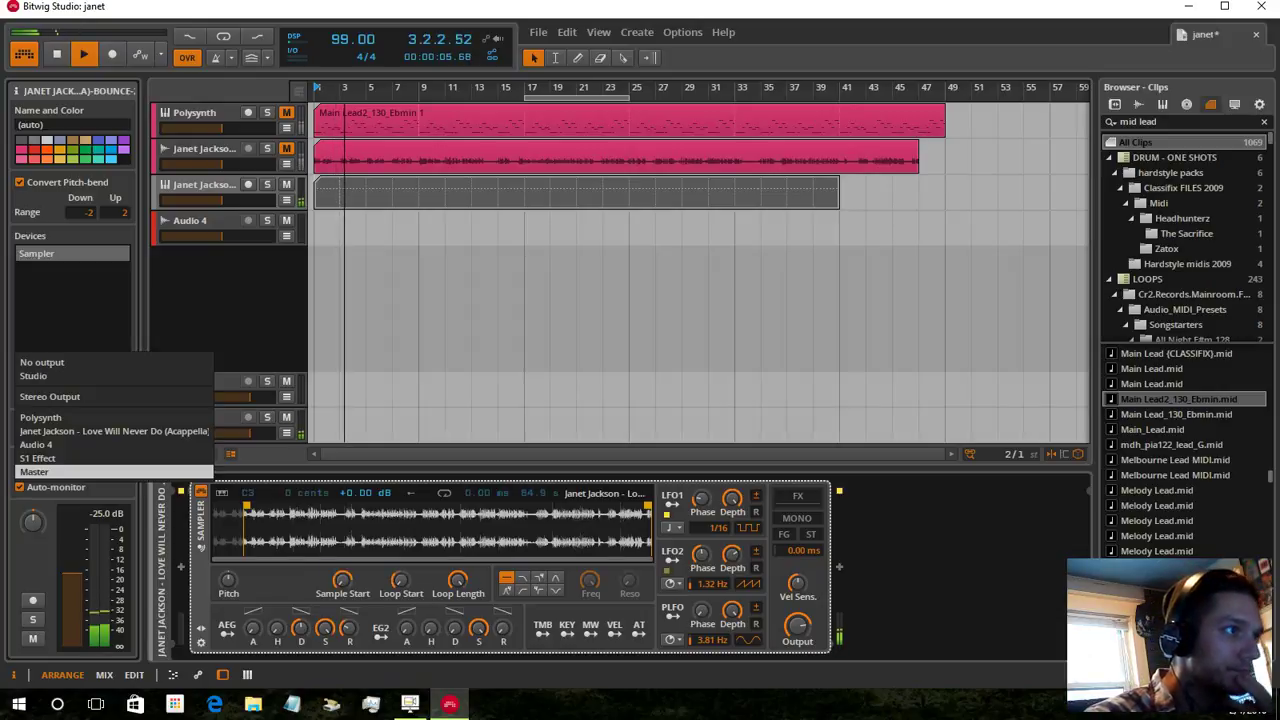
left_click(60, 445)
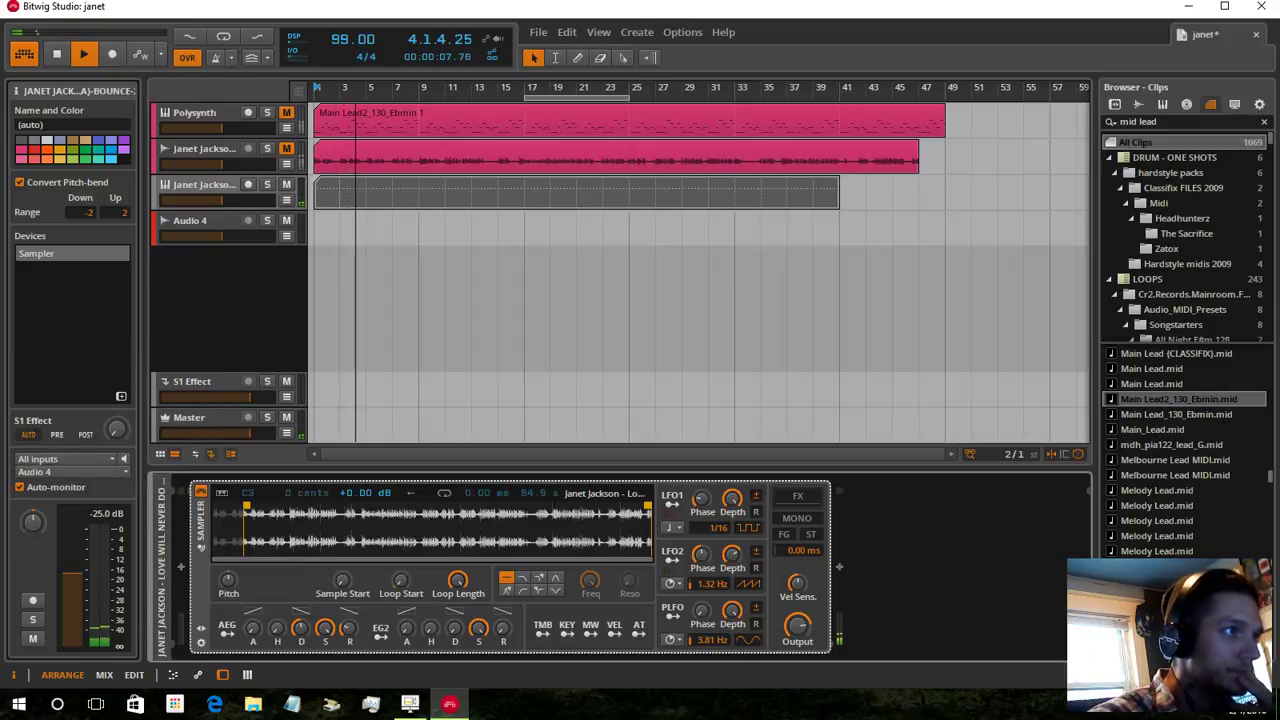
Set Audio 4's input to the post-fader signal of the Janet Jackson bounce-2 sampler track
left_click(192, 221)
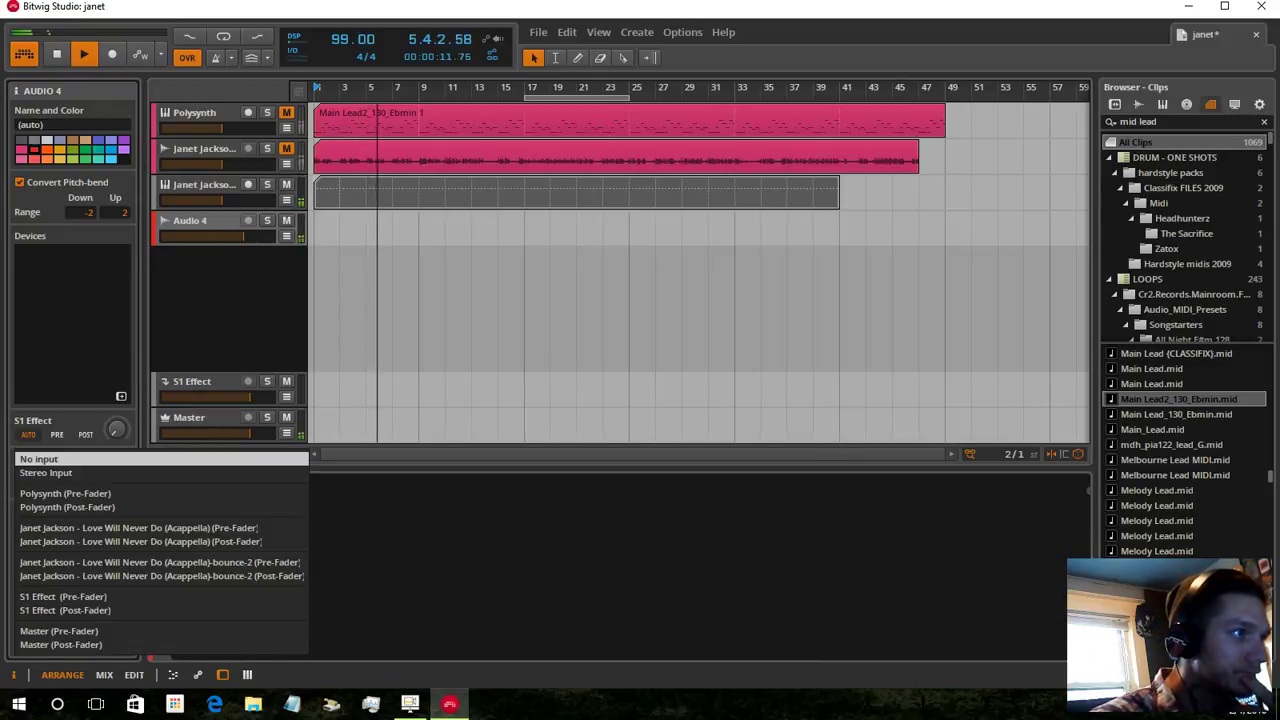
left_click(162, 576)
left_click(204, 185)
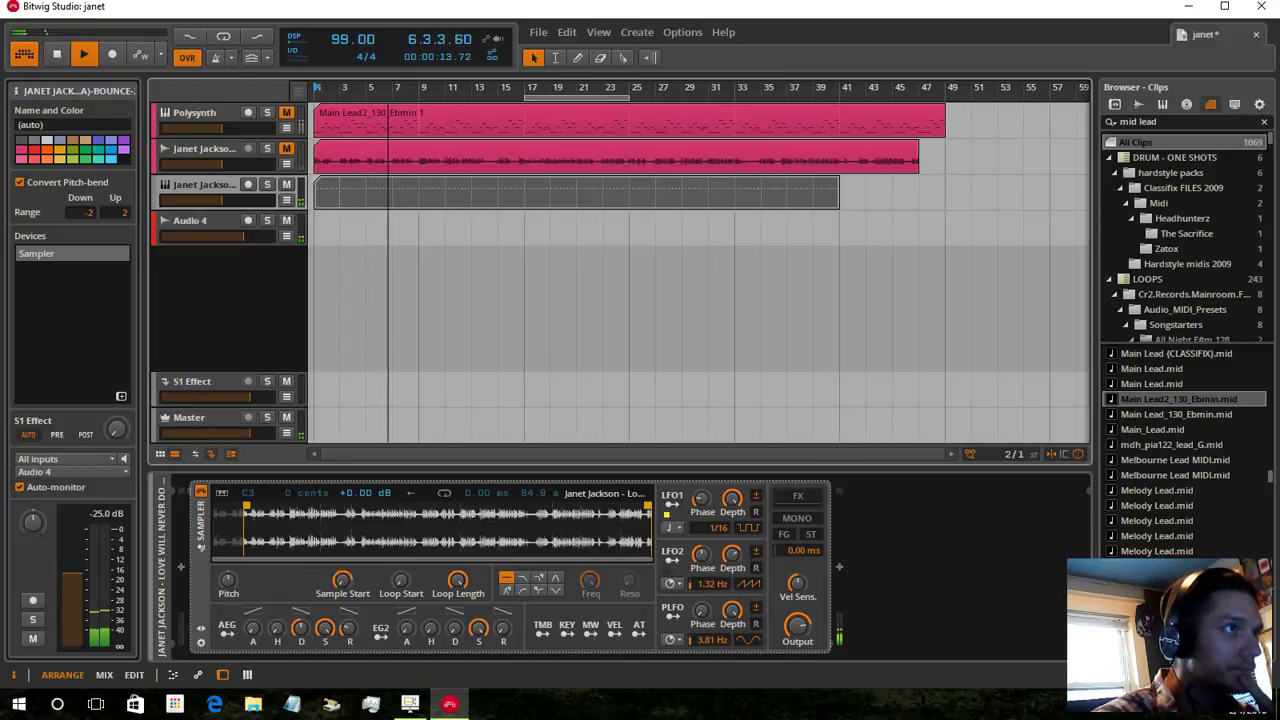
left_click(72, 472)
left_click(72, 500)
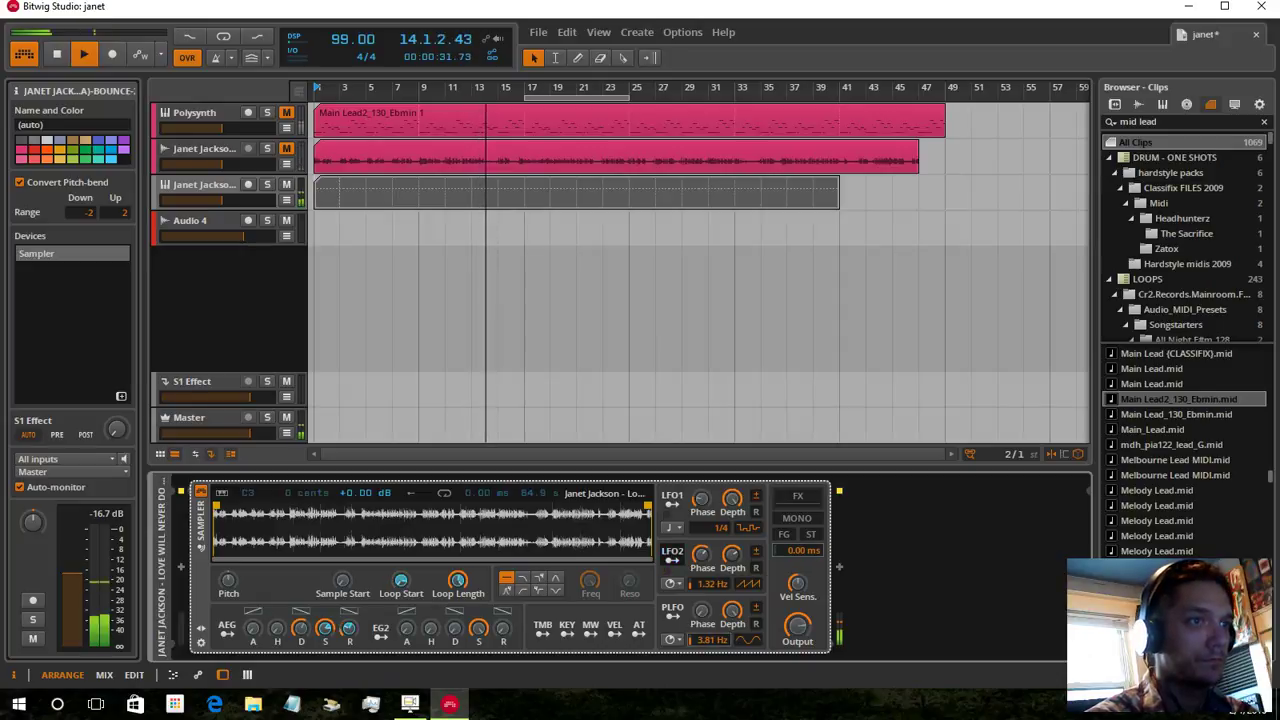
Clear LFO2's modulation assignments in the Sampler and stop playback
right_click(672, 551)
left_click(710, 644)
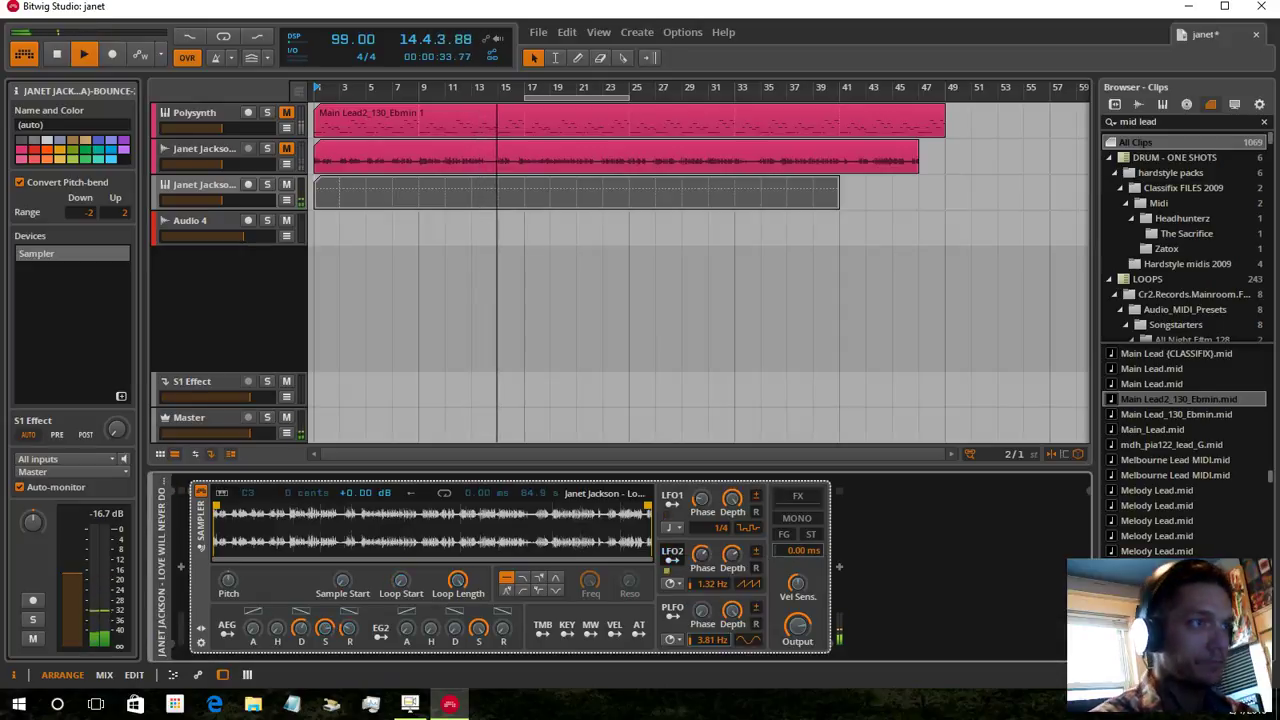
key("space")
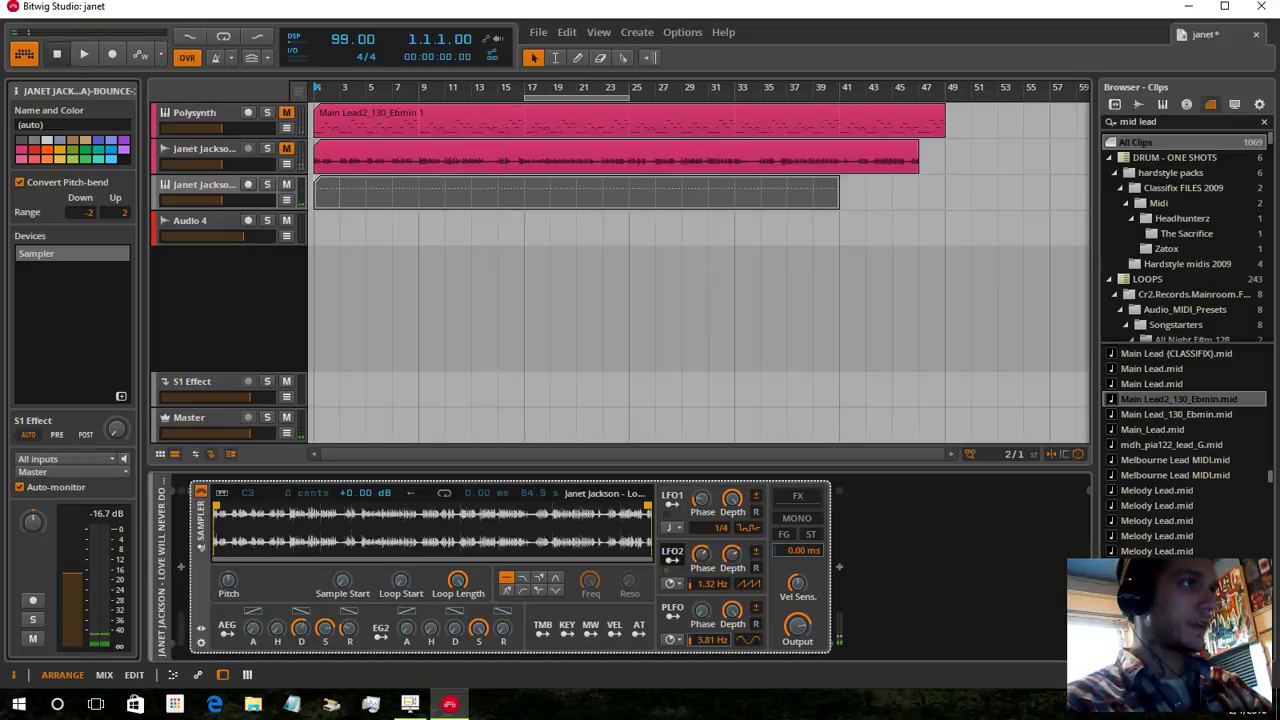
Arm Audio 4 and record a short test take of the sampler from bar 1
left_click(248, 220)
left_click(112, 54)
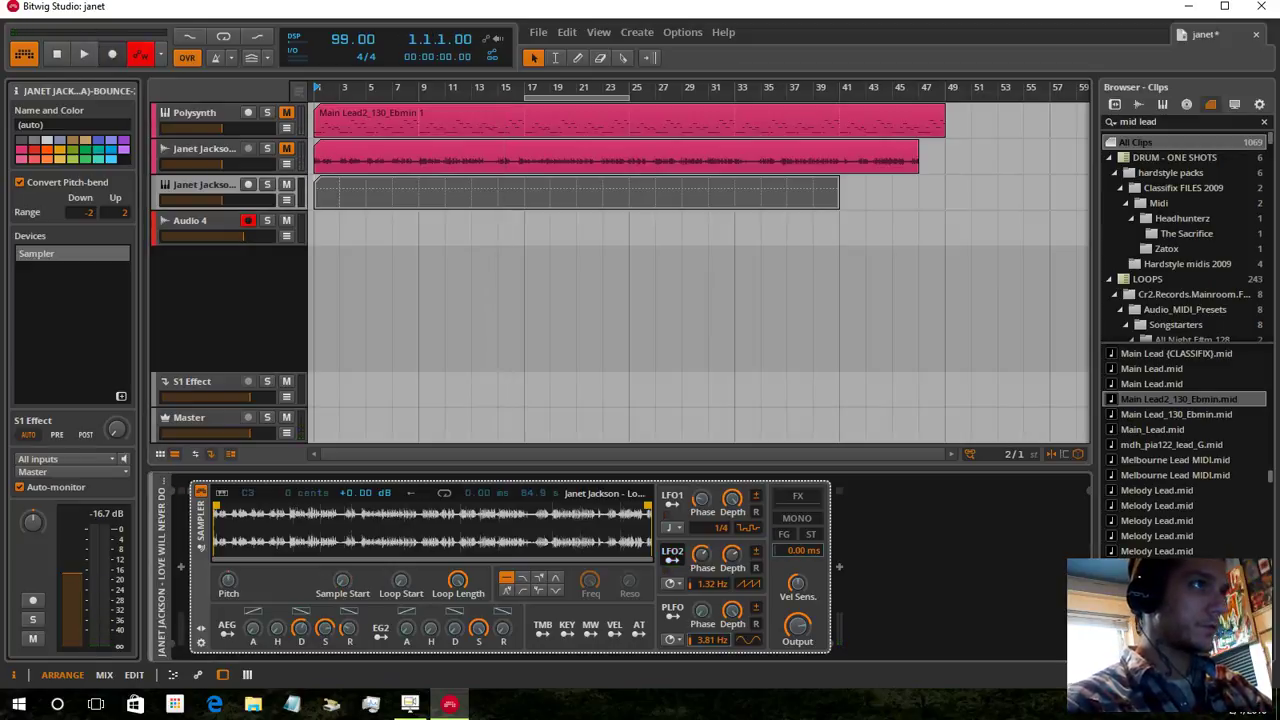
key("space")
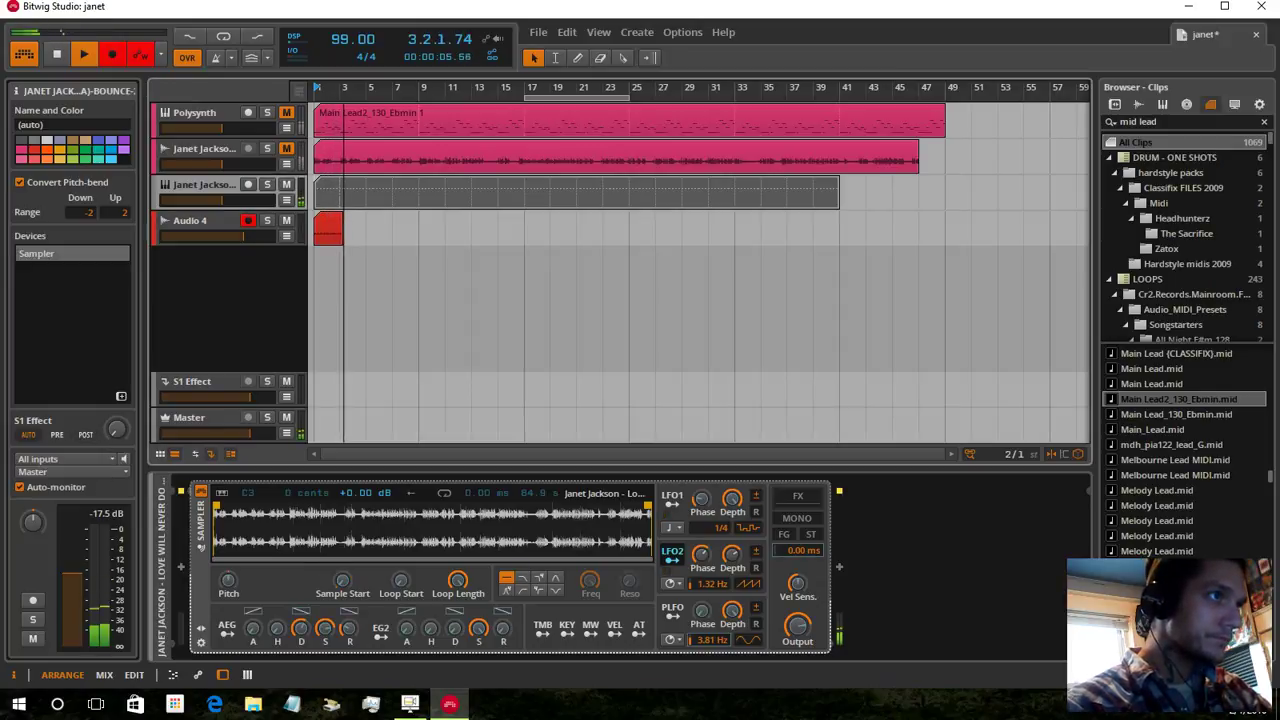
key("space")
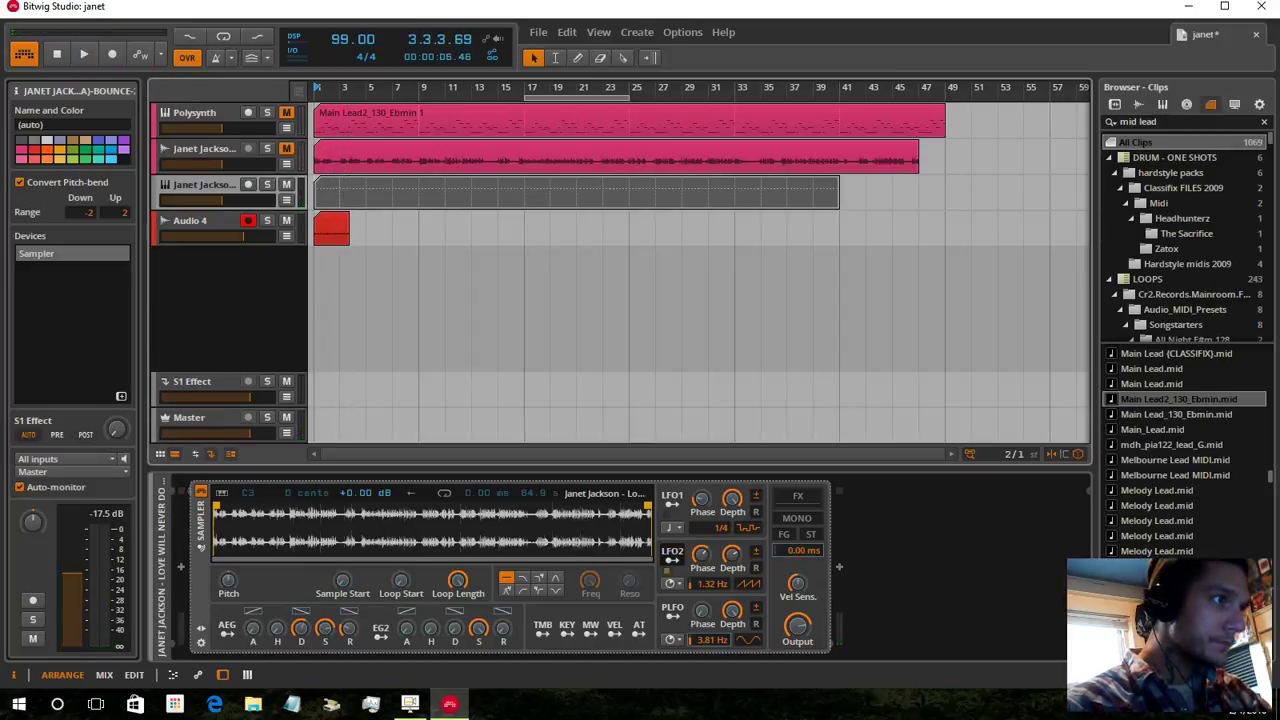
Check that the sampler track outputs to Audio 4 and play it back briefly
left_click(70, 471)
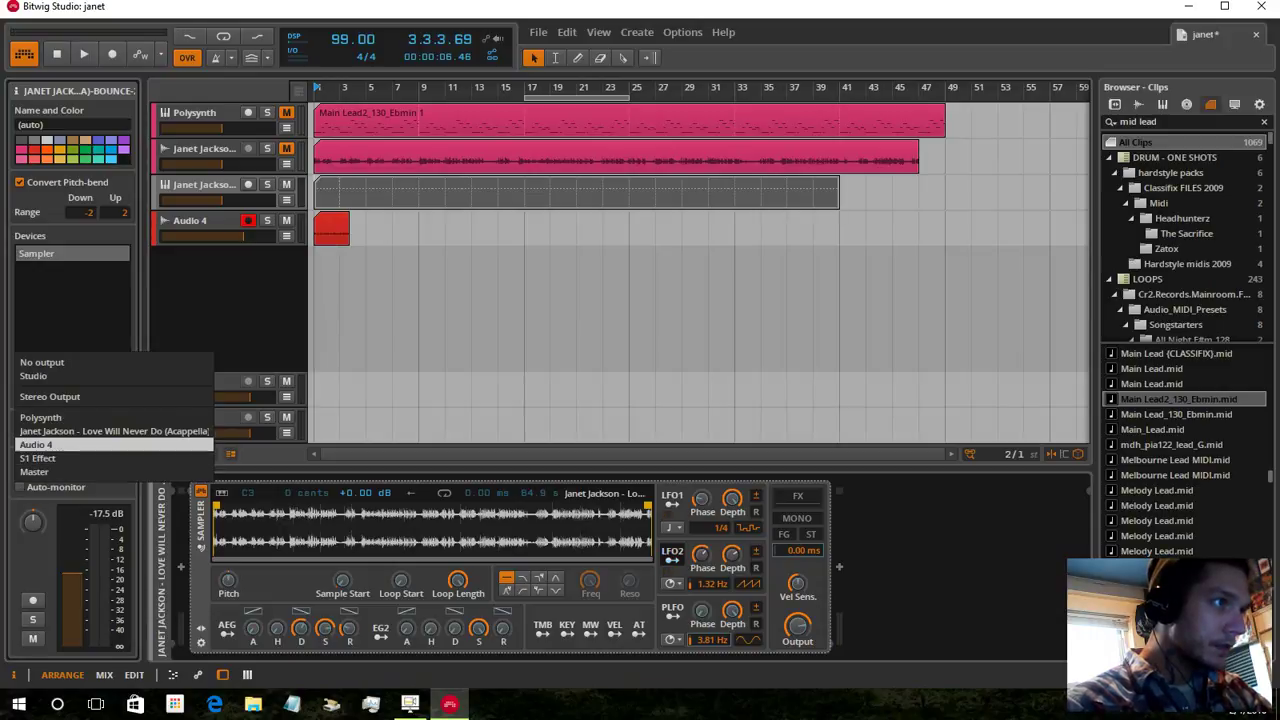
left_click(60, 444)
key("space")
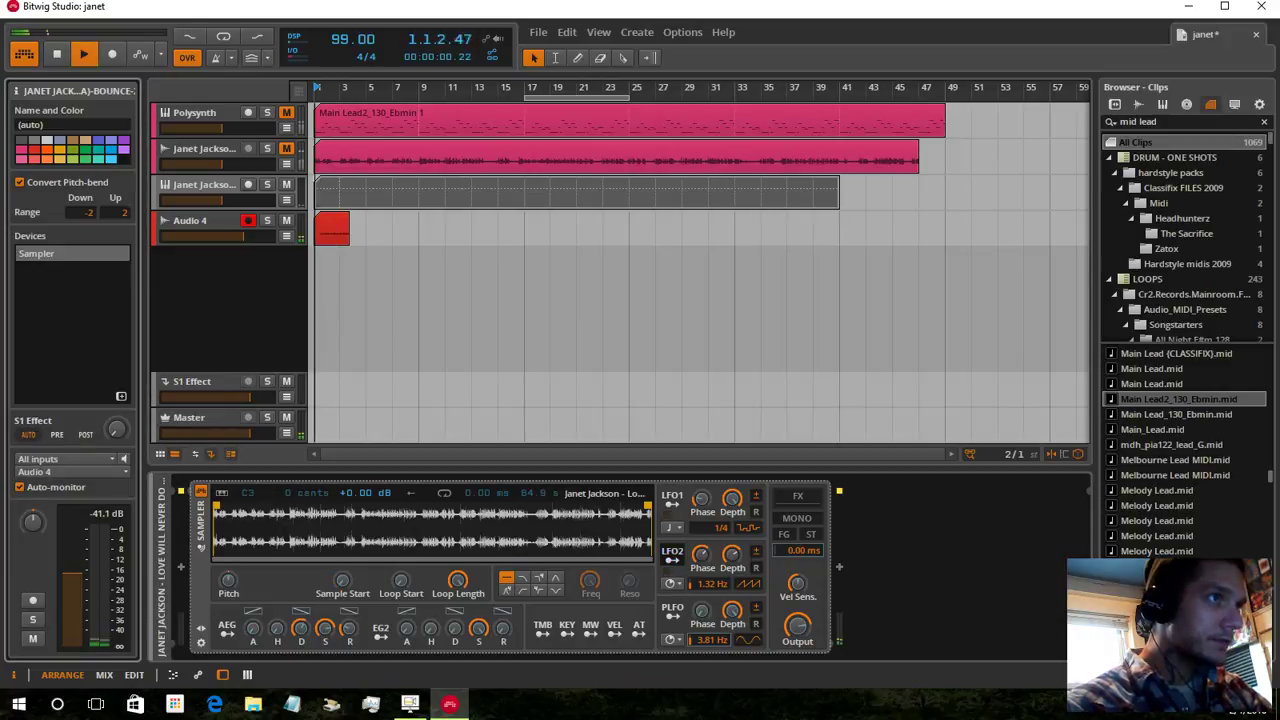
key("space")
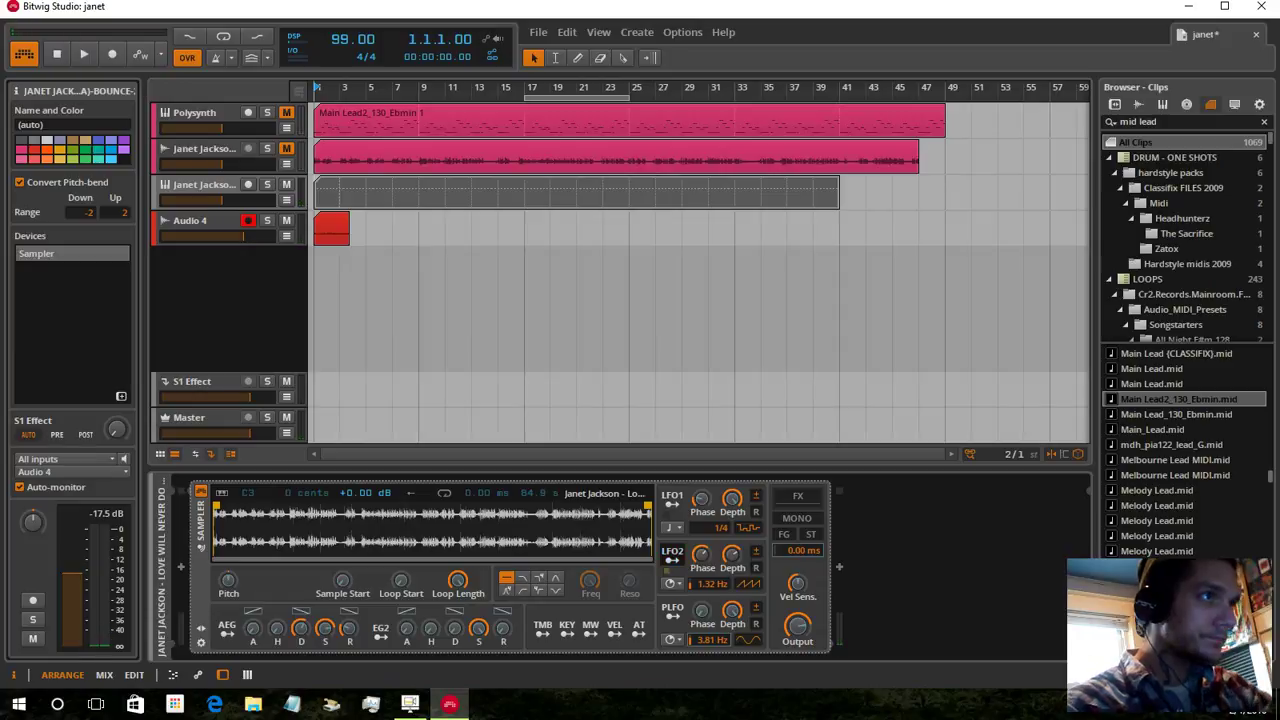
Delete the short test take on Audio 4 and record a new take of about eight bars
left_click(332, 228)
key("Delete")
left_click(112, 54)
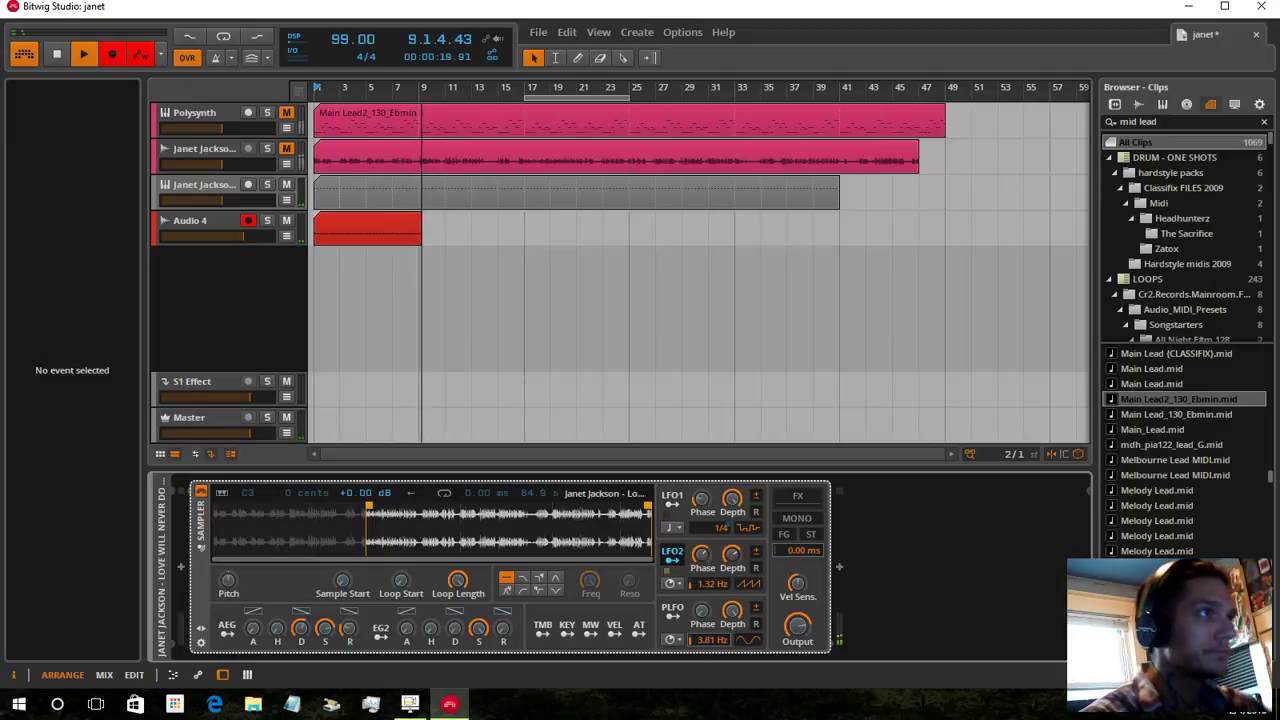
key("space")
Raise the recorded clip's gain to +18.1 dB, then trim its end to bar 9 during playback
left_click(369, 228)
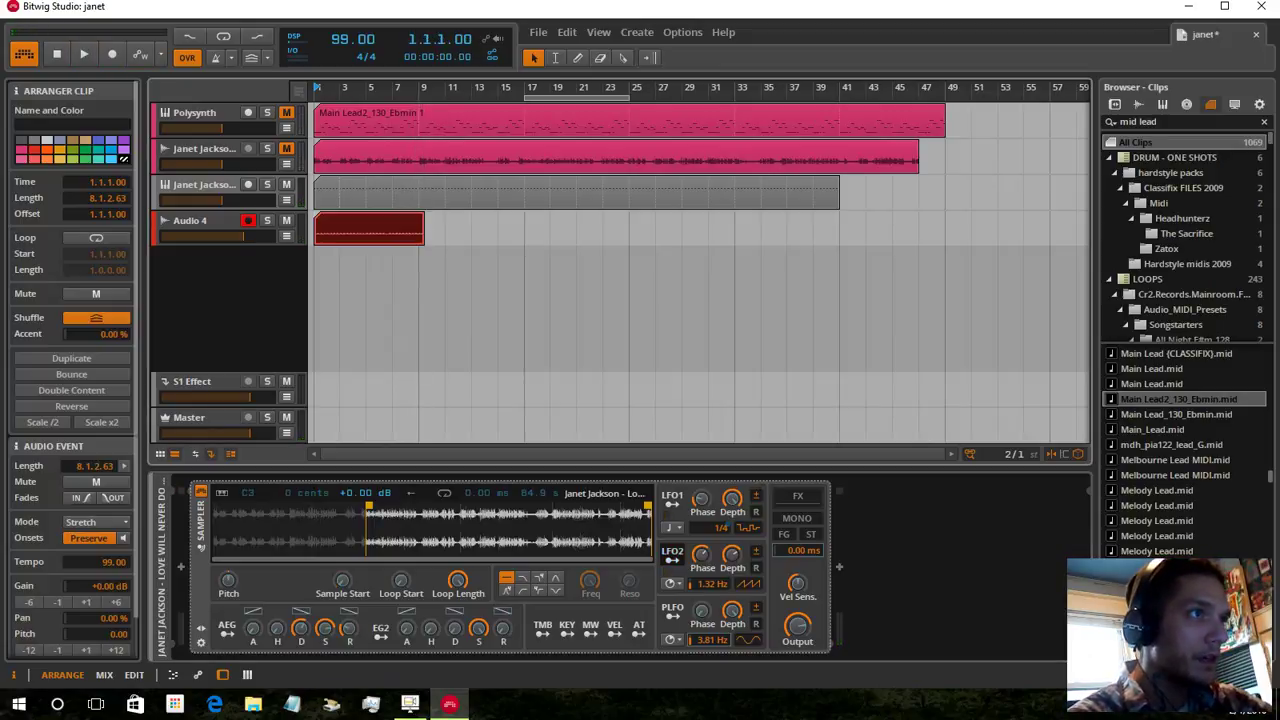
left_click(116, 602)
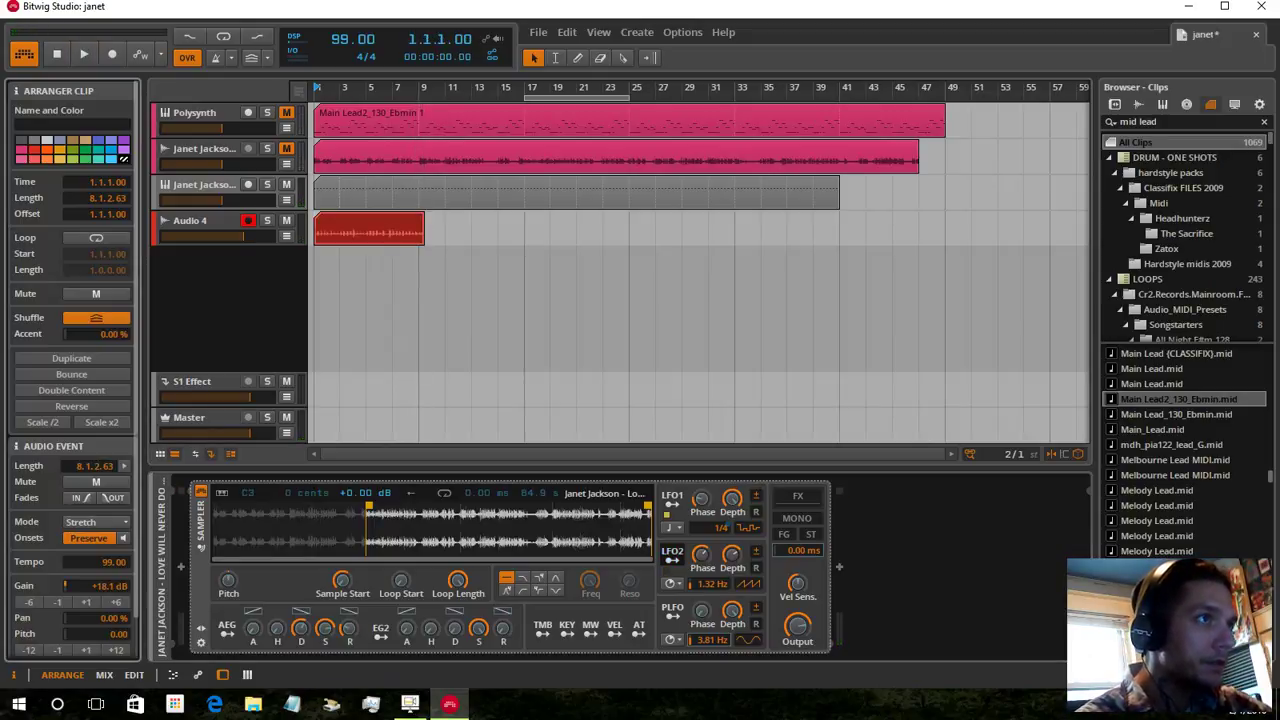
key("space")
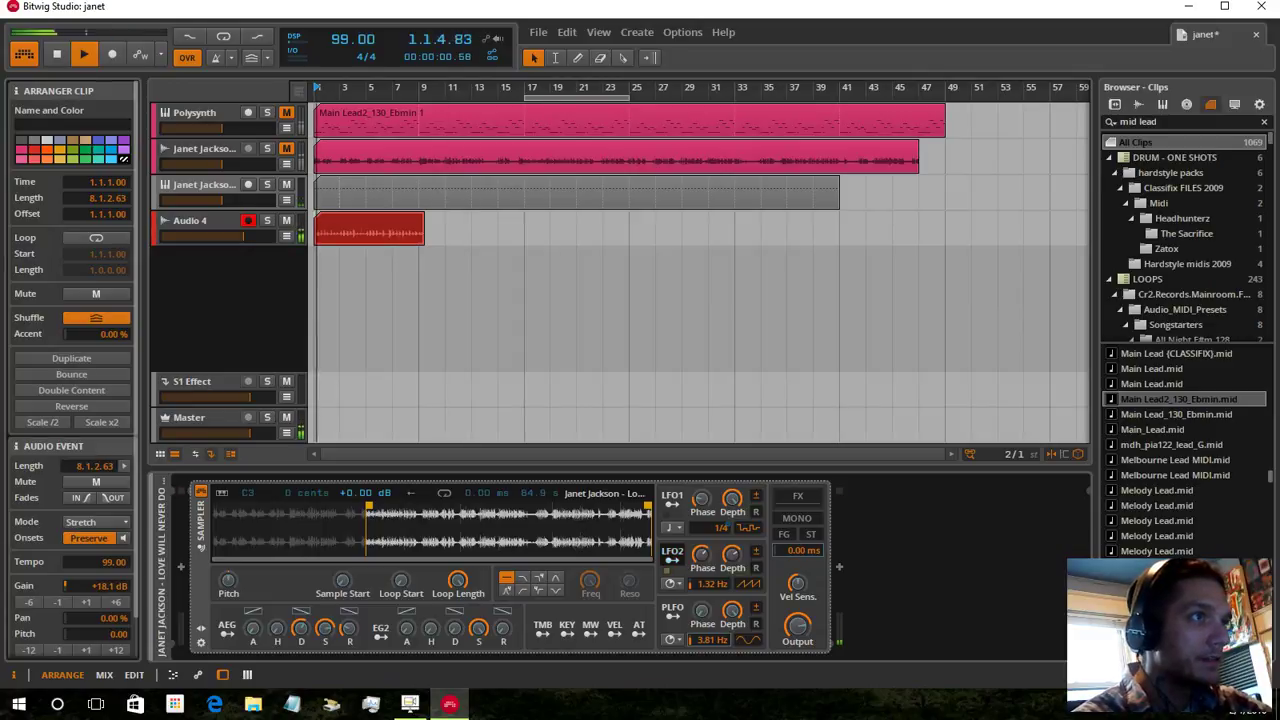
left_click_drag(423, 226, 418, 226)
Delete the original acapella and sampler tracks, keeping the Polysynth and the recorded audio track
left_click(192, 221)
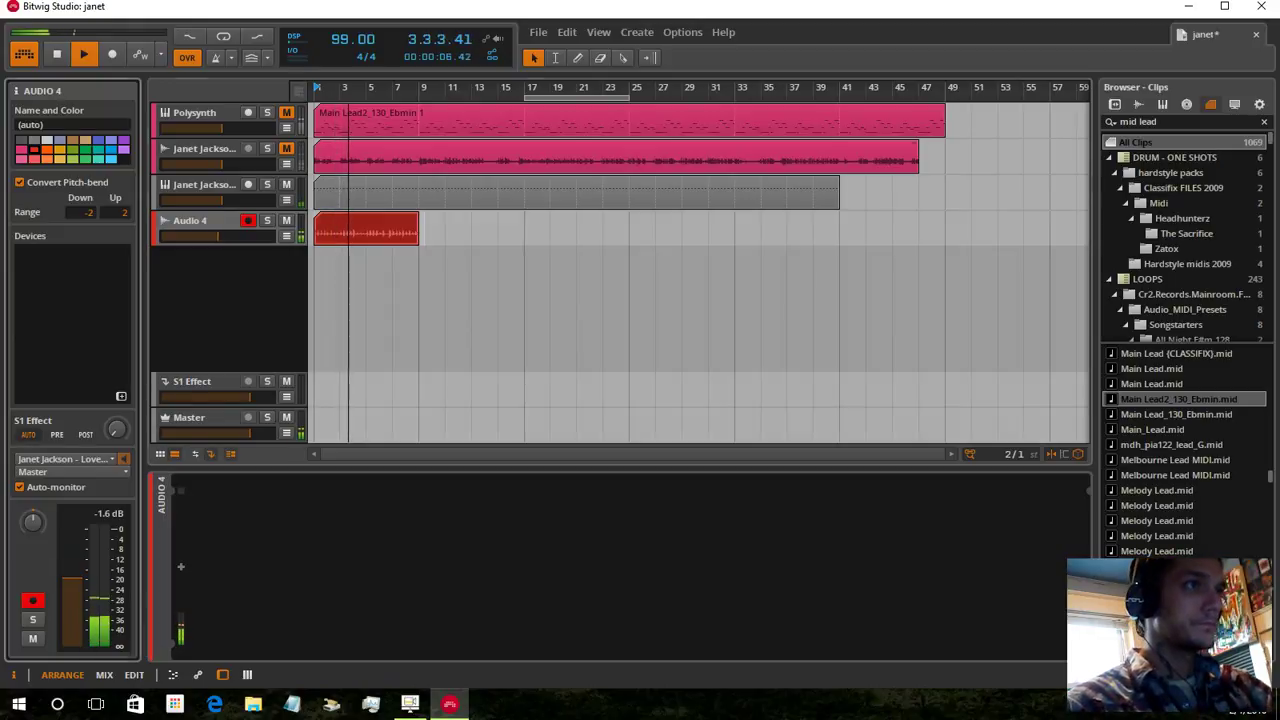
key("ctrl+a")
key("Delete")
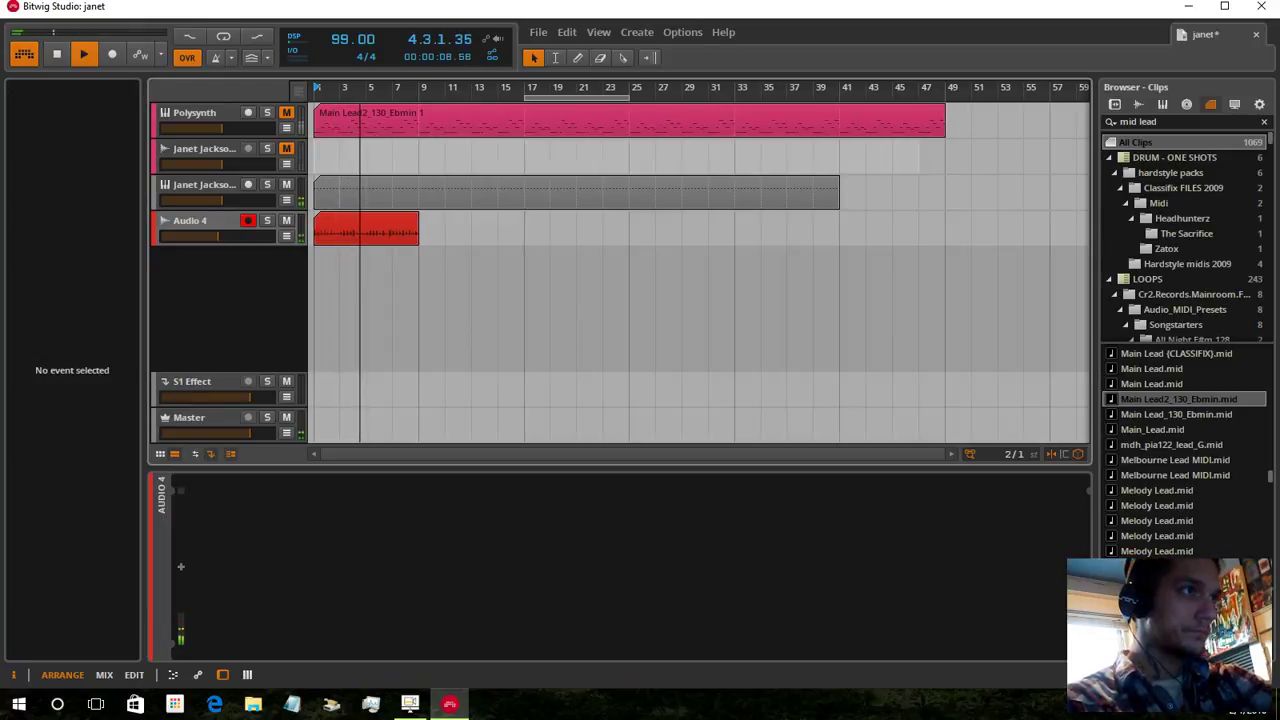
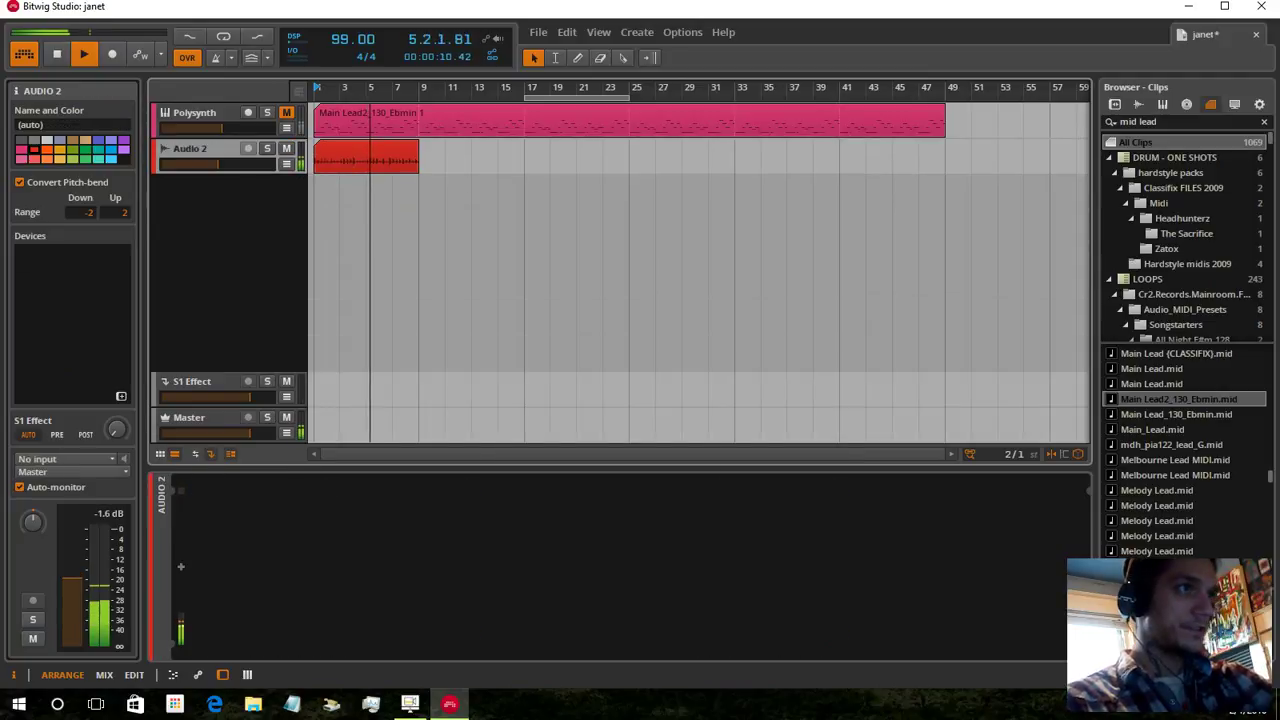
Search the devices for "melo" and add Melodyne (32-bit) to the recorded audio track
left_click(1115, 104)
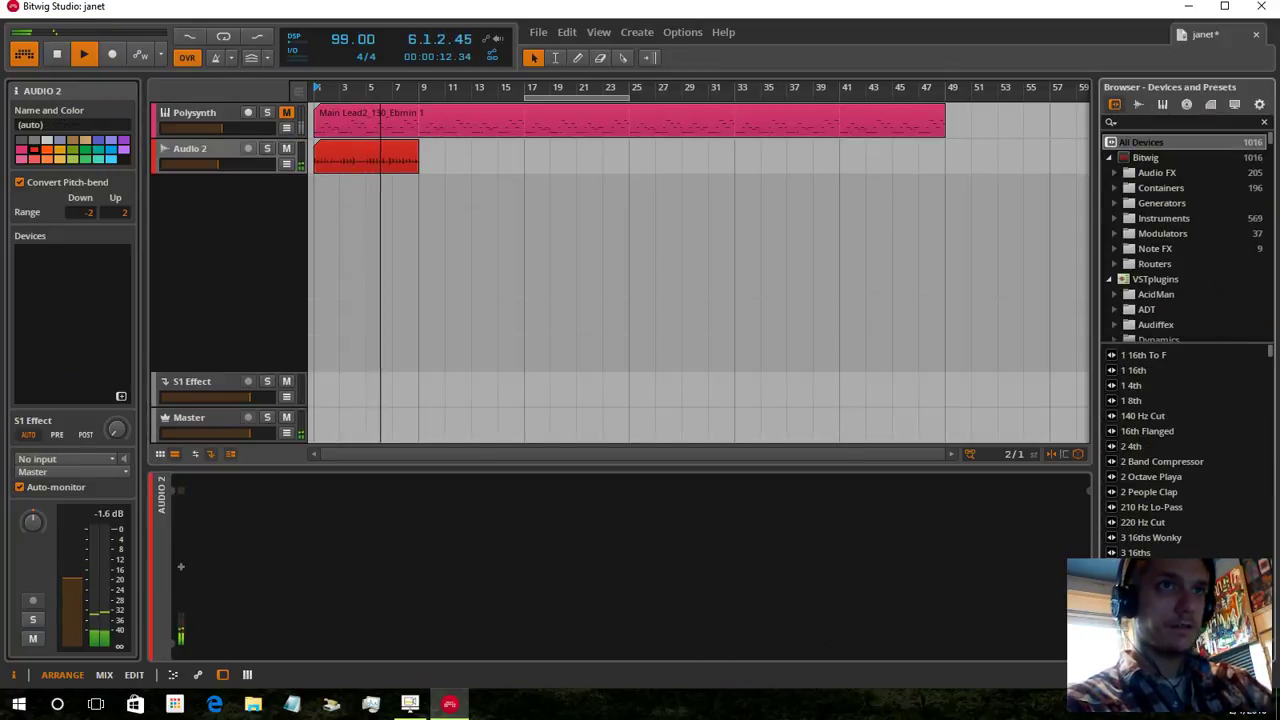
type("melo")
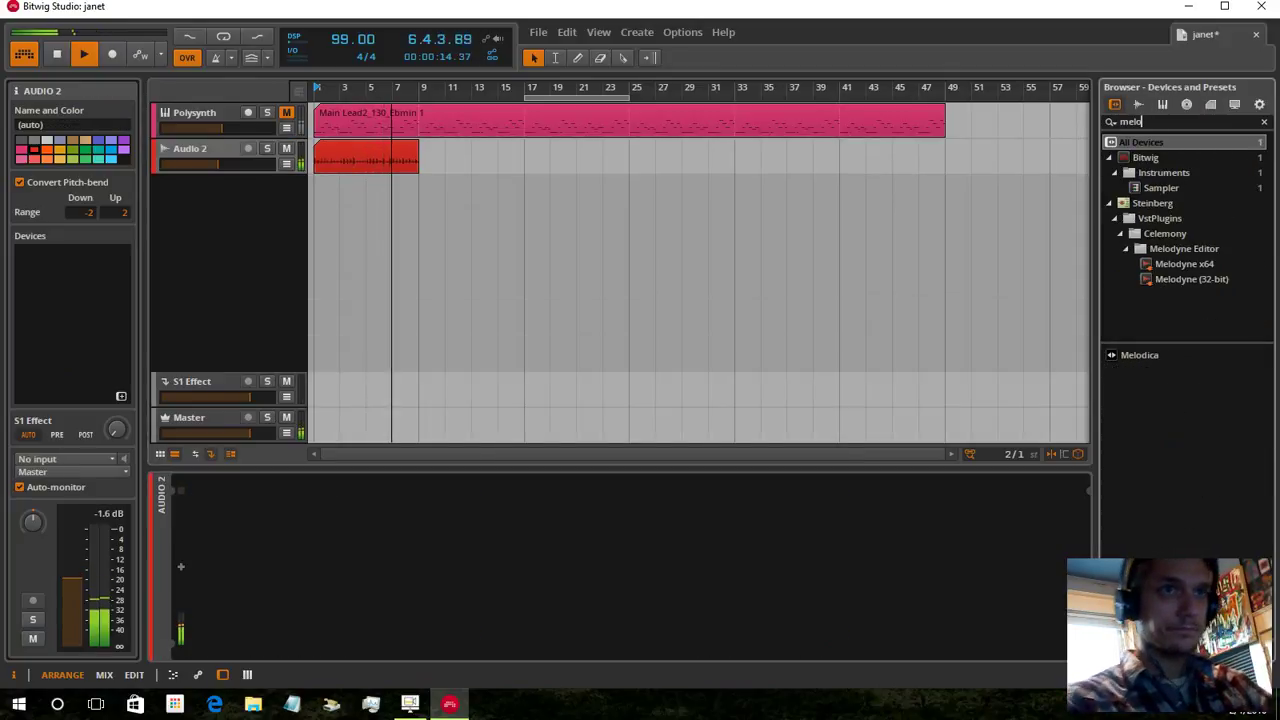
left_click_drag(1191, 279, 230, 157)
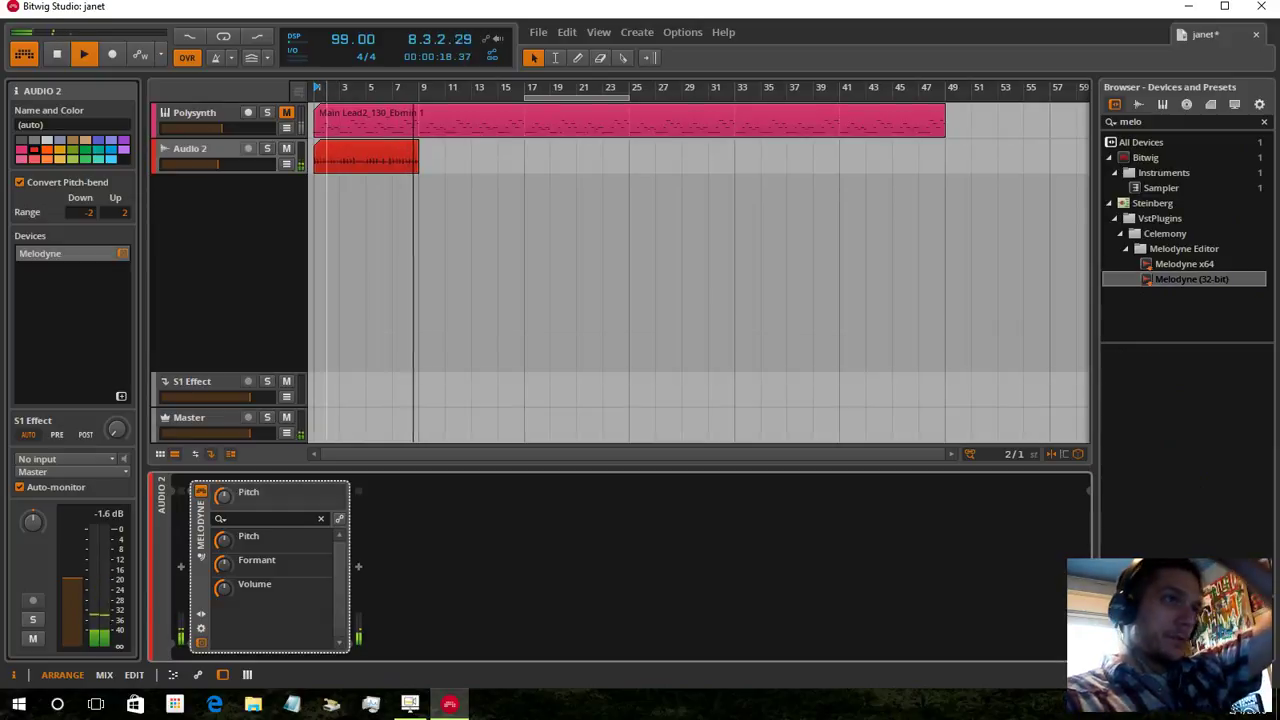
Transfer the recorded eight-bar clip into Melodyne by playing it from the start, and reposition the Melodyne window
key("space")
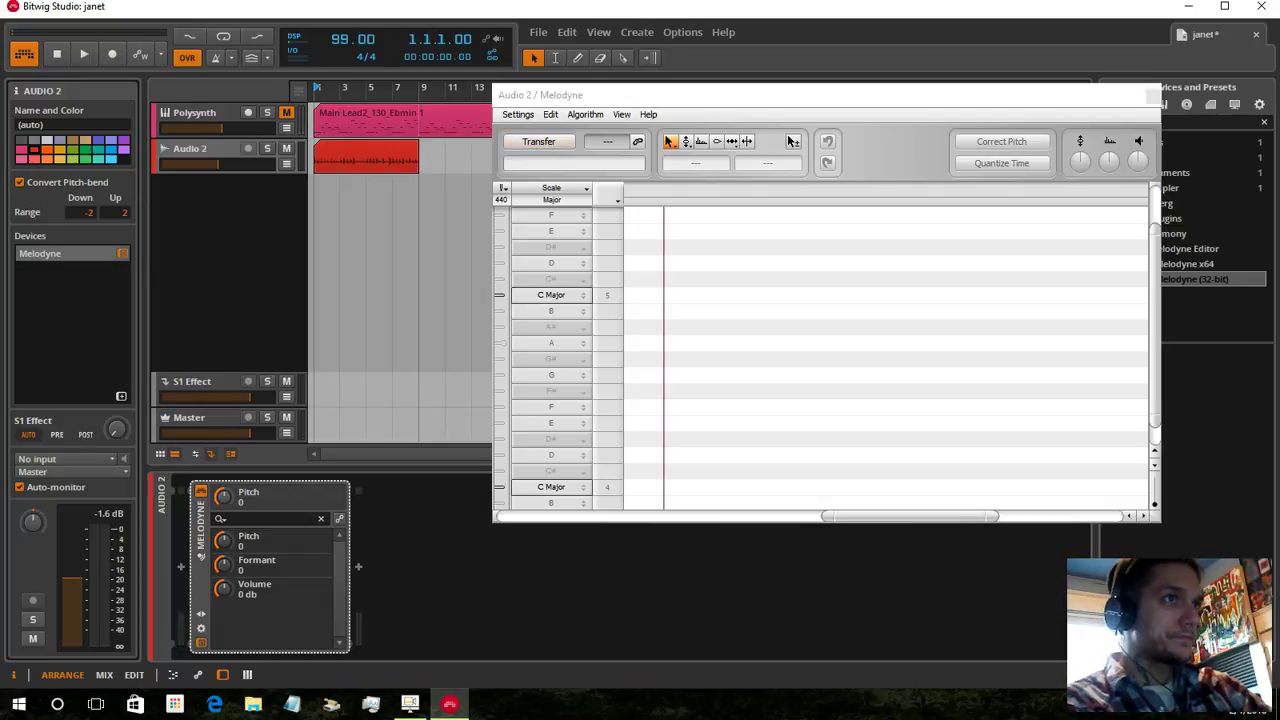
left_click(538, 141)
key("space")
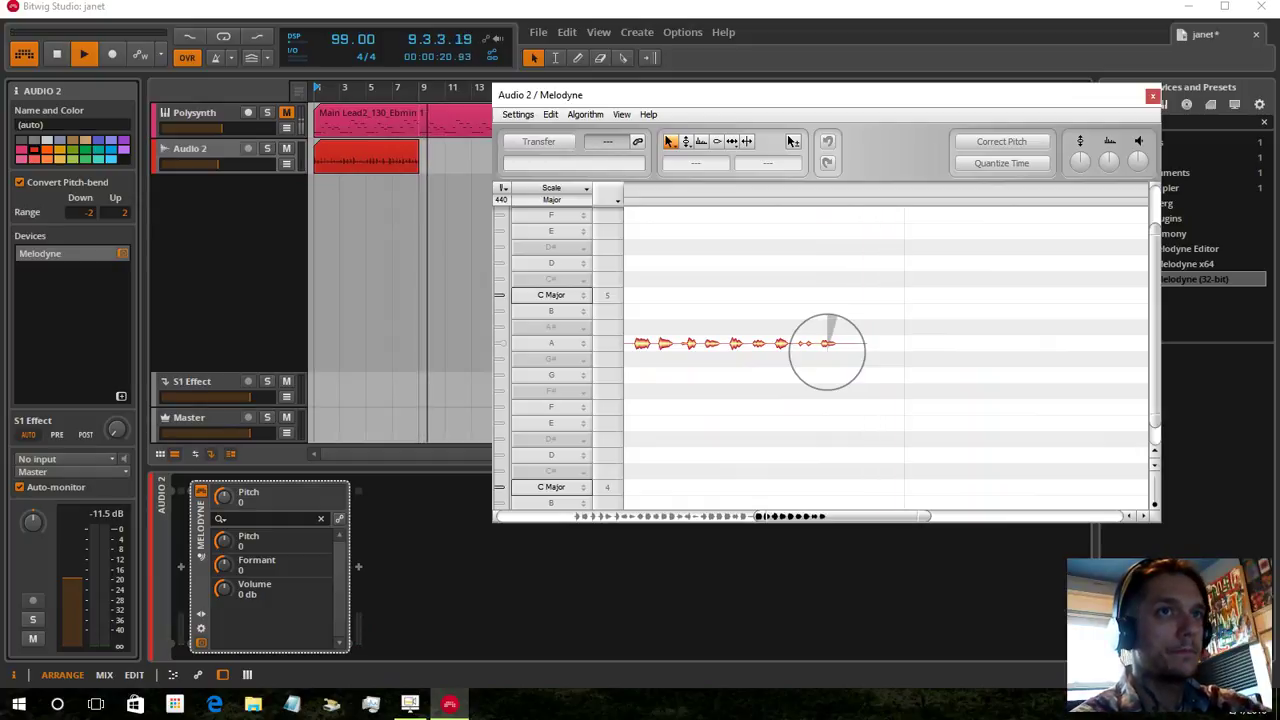
left_click_drag(1032, 96, 915, 190)
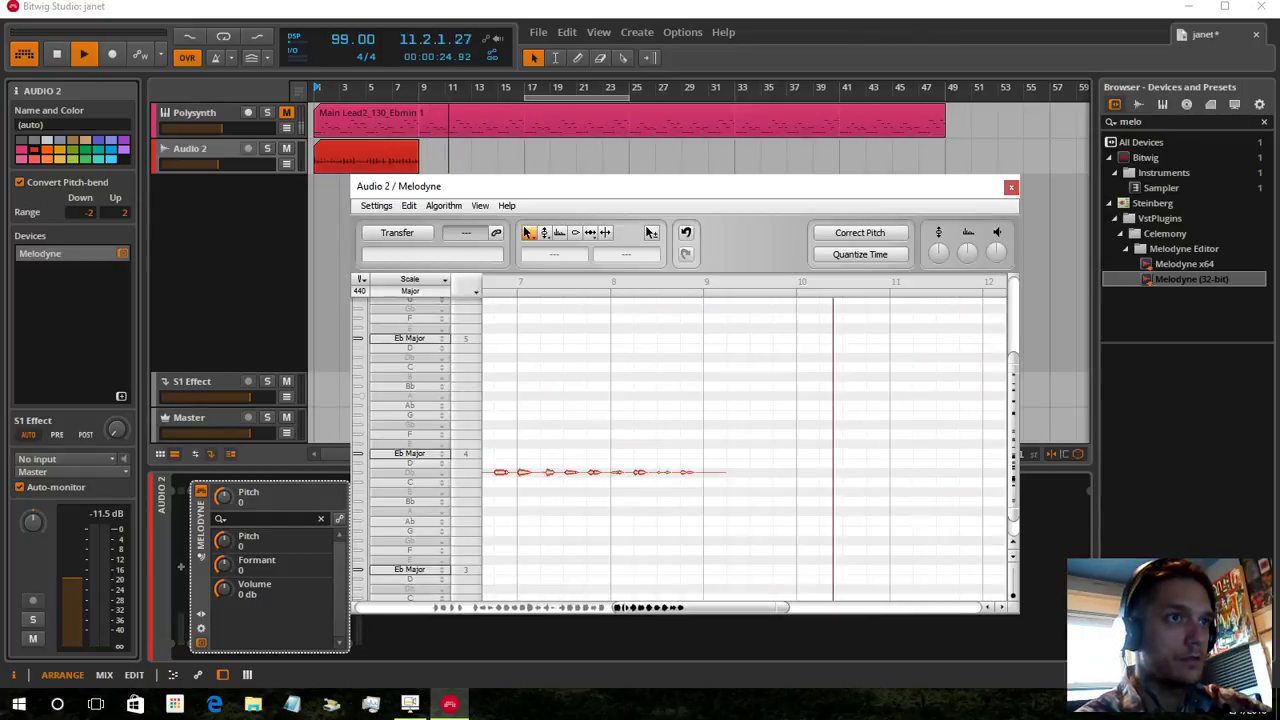
Select all transferred notes in Melodyne and choose a pitch grid option
left_click(409, 206)
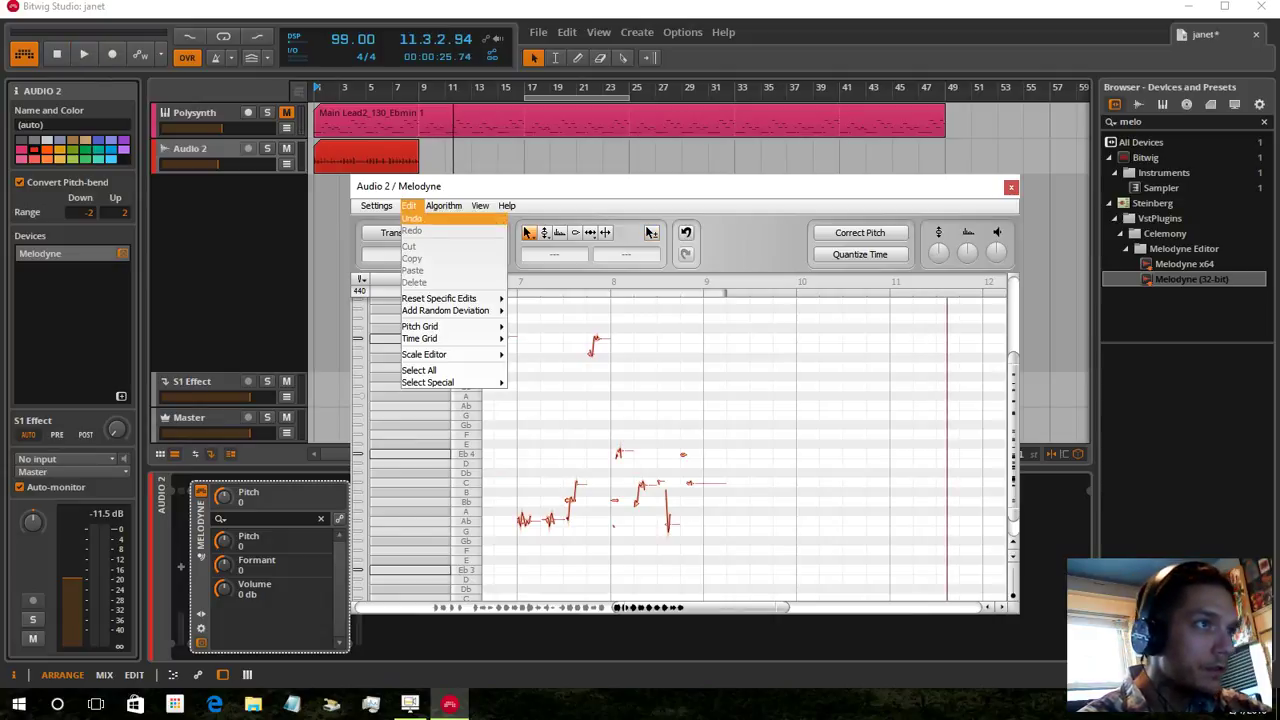
left_click(425, 369)
left_click(409, 205)
mouse_move(430, 326)
left_click(540, 338)
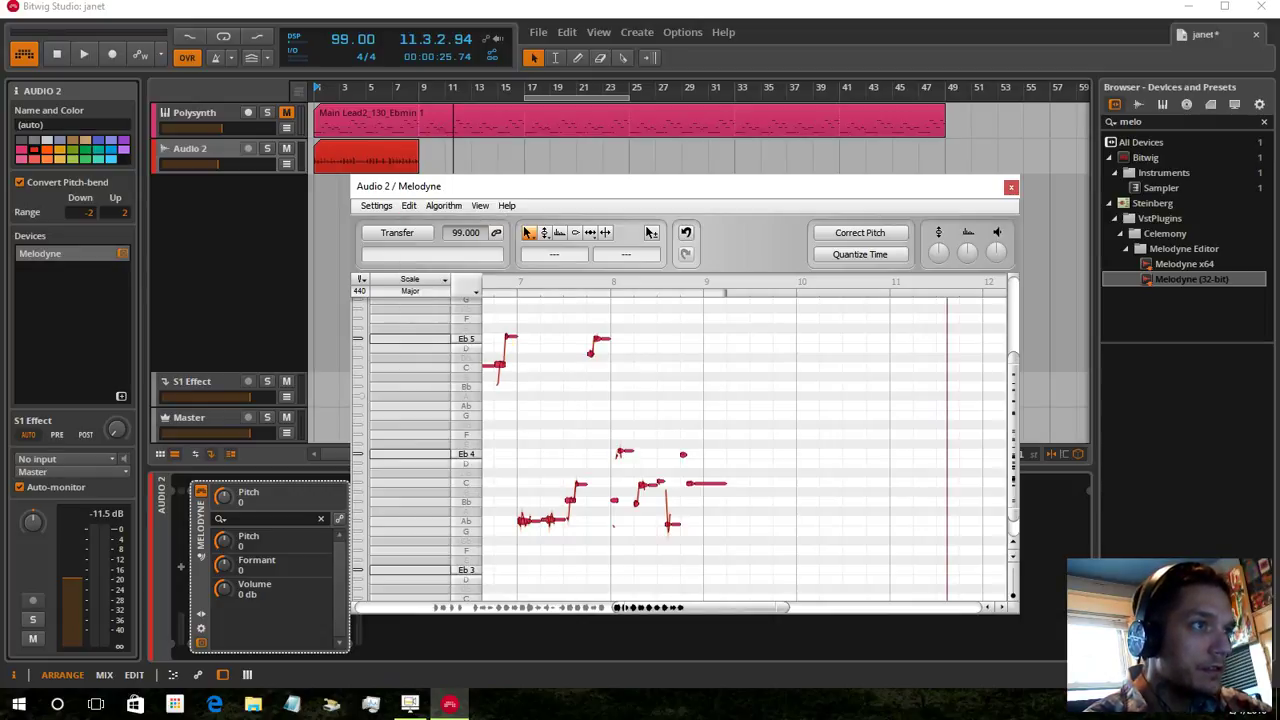
Set Melodyne's scale to Eb Minor and correct the notes' pitch center and drift by 100 %, snapped to that scale
left_click(410, 454)
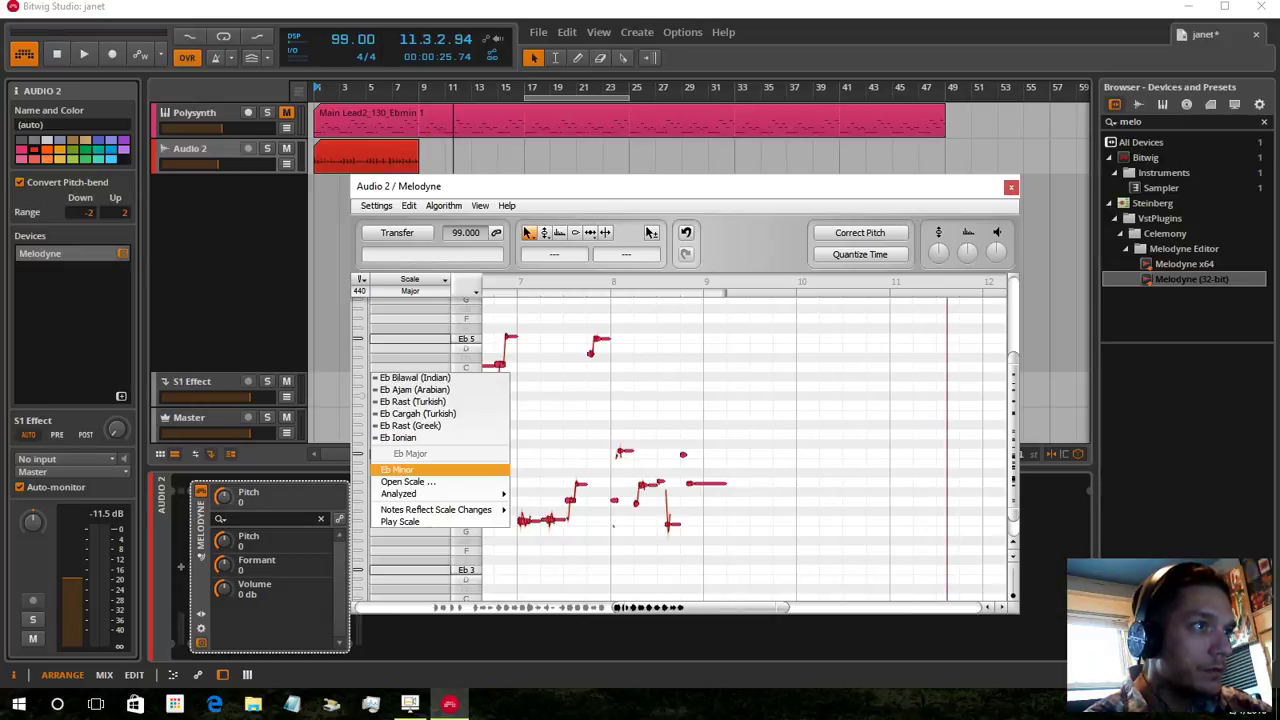
left_click(397, 470)
left_click(860, 233)
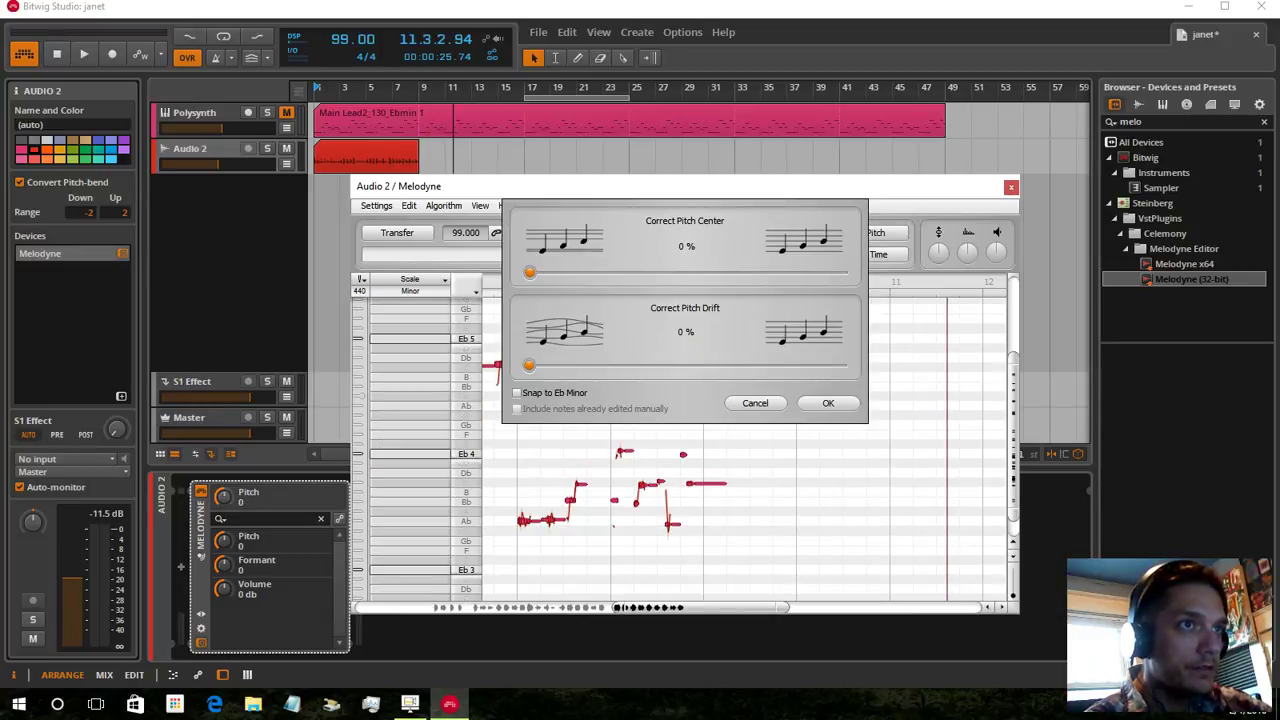
left_click_drag(529, 272, 841, 272)
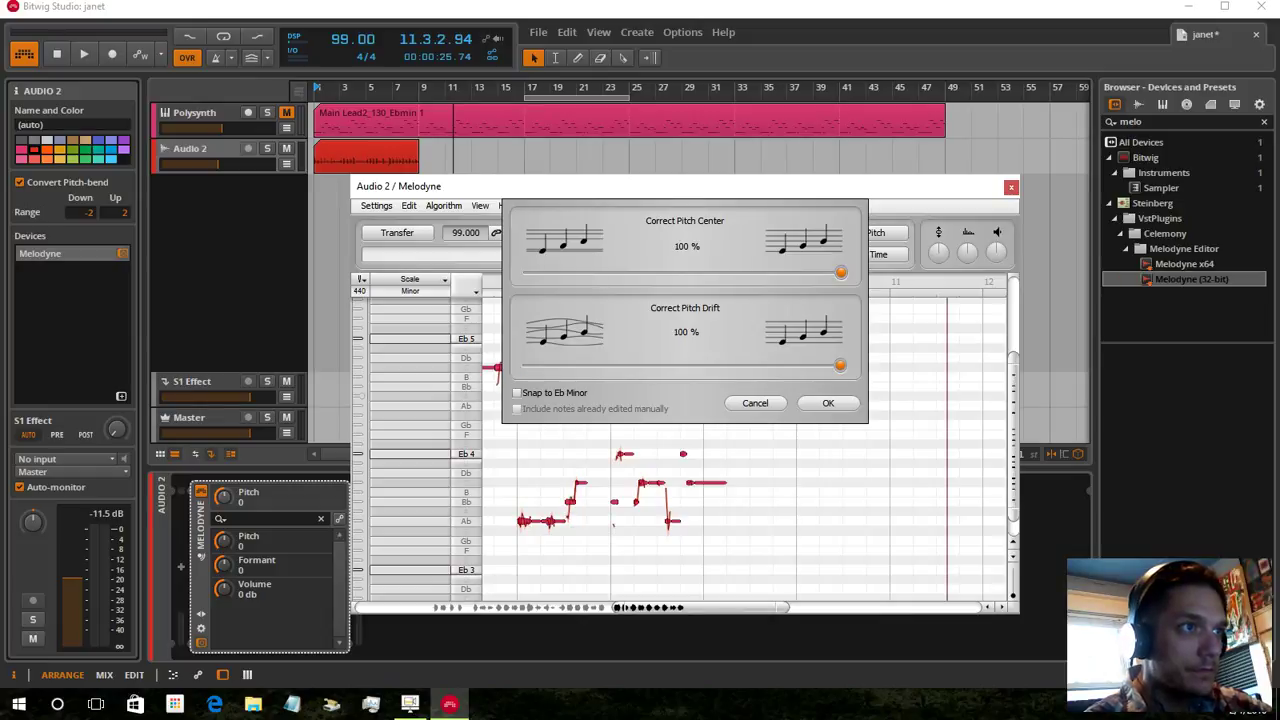
left_click(828, 403)
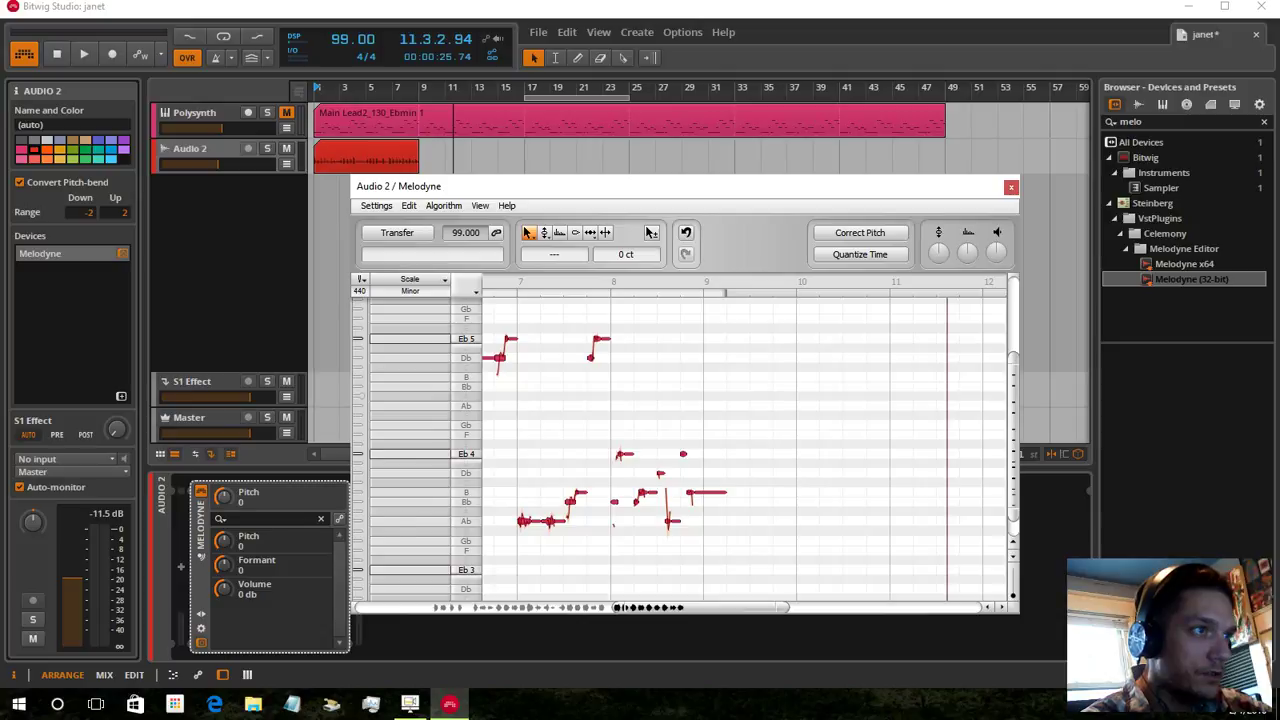
Change Melodyne's scale to Bb Minor and move the notes on B up to C
left_click(410, 502)
left_click(397, 517)
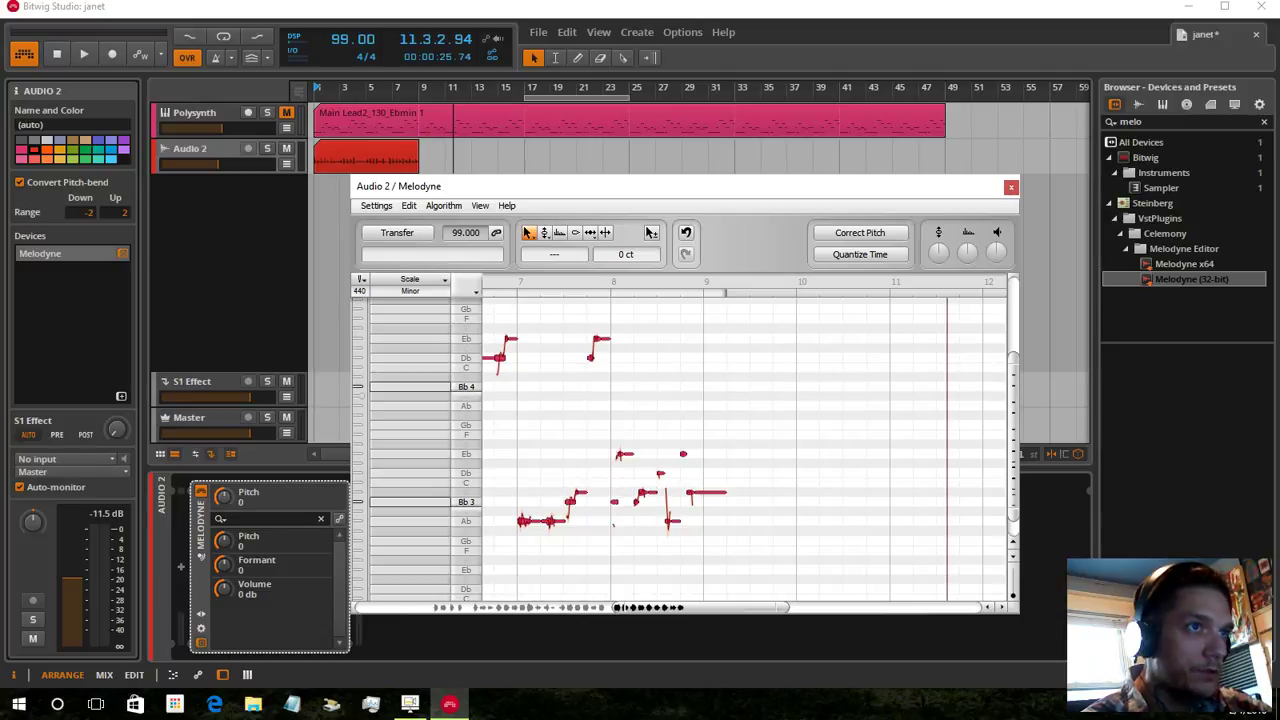
left_click_drag(704, 492, 704, 490)
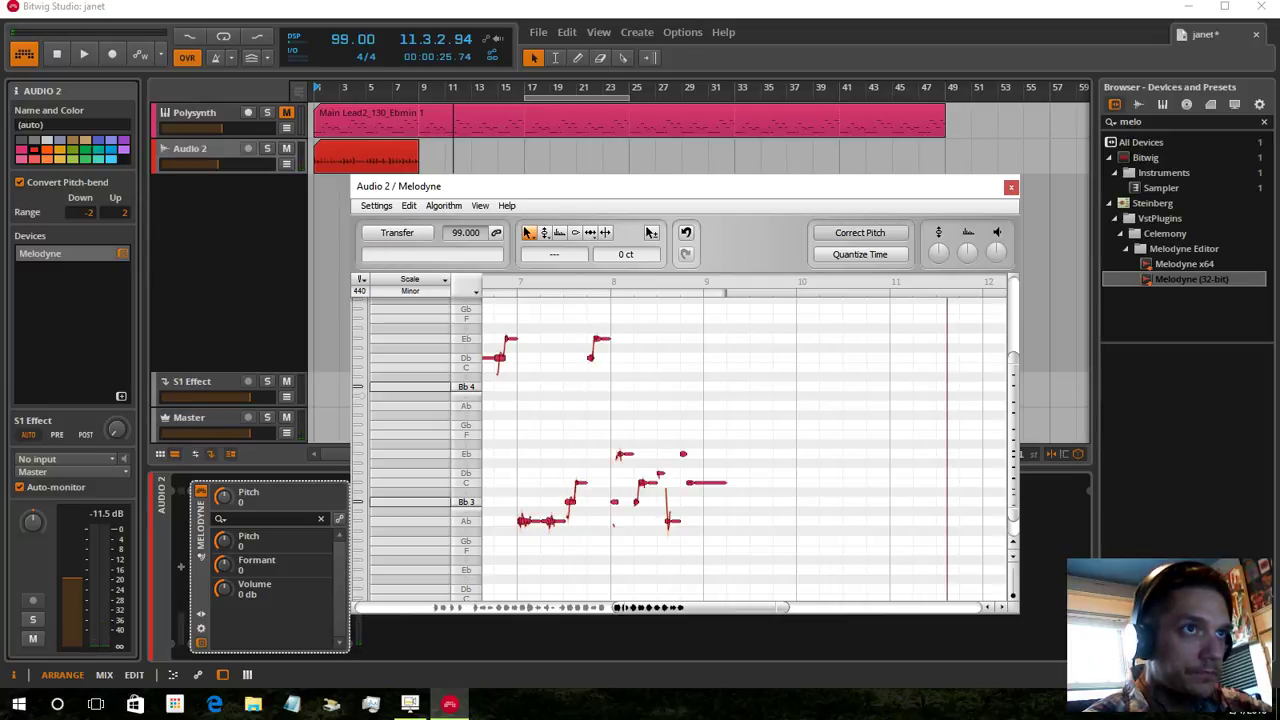
Correct the selected notes' pitch center and drift by 100 % without snapping them to the scale
left_click(860, 233)
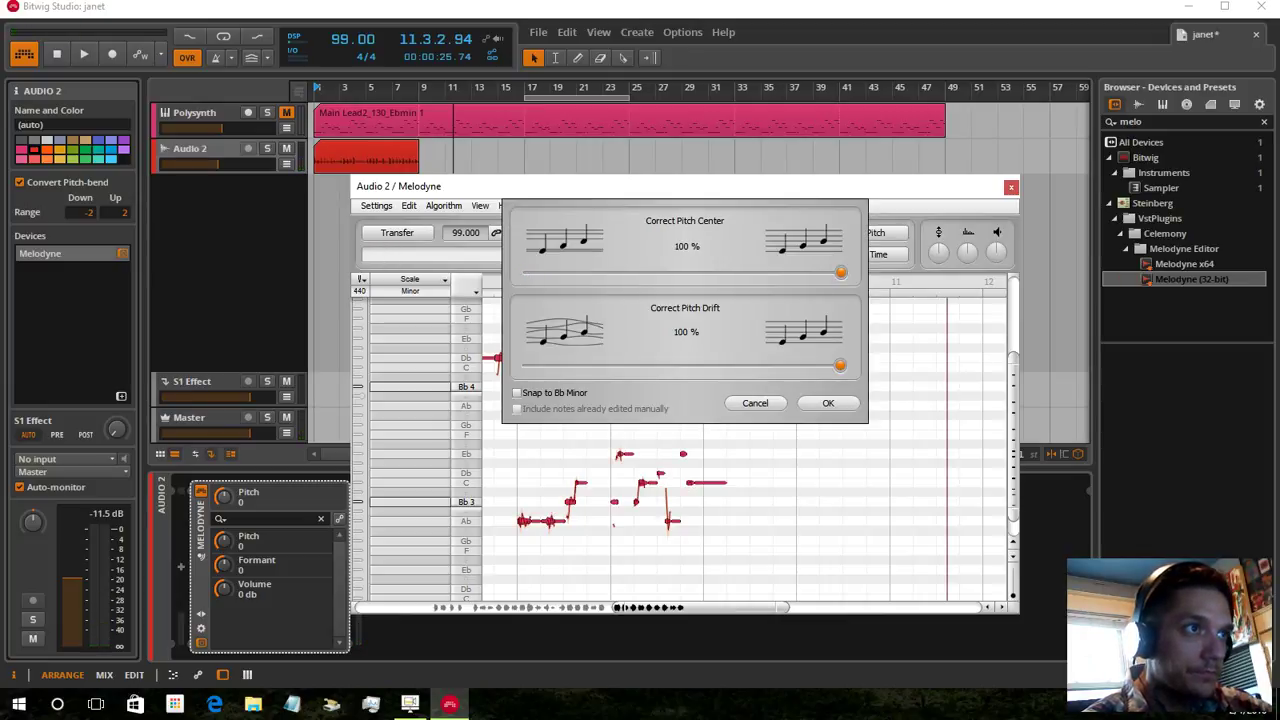
left_click(828, 403)
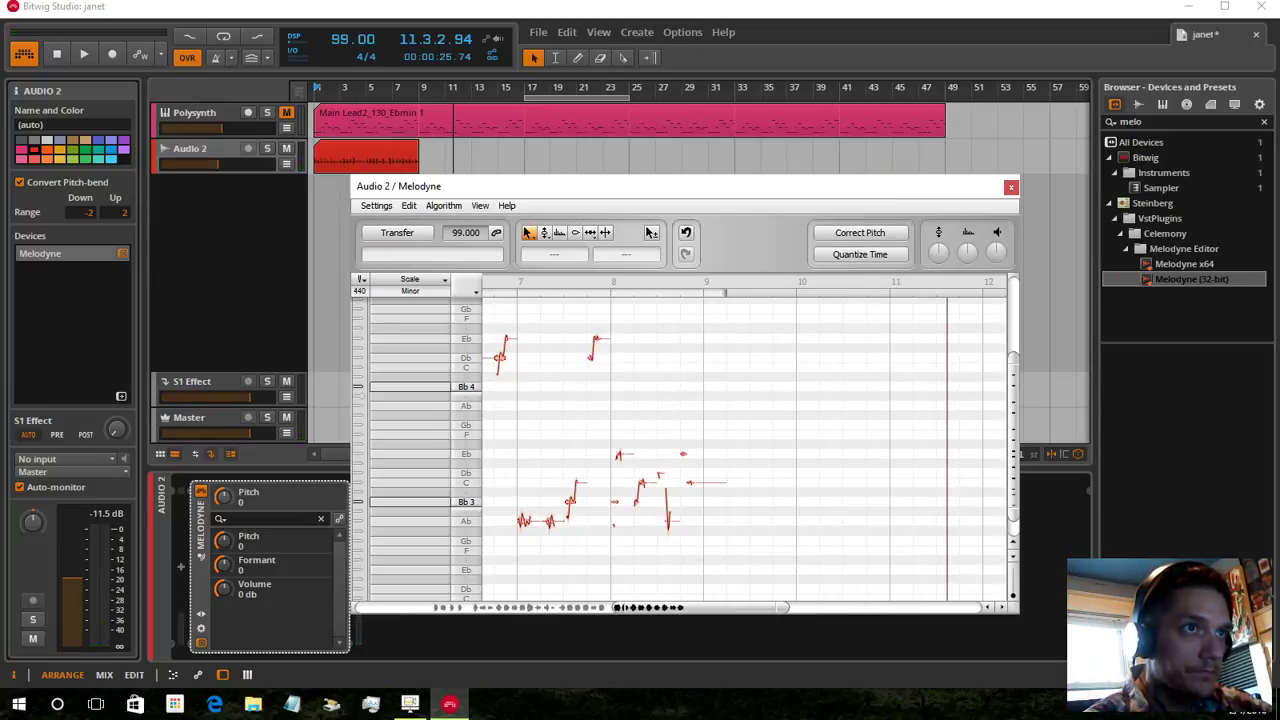
Quantize the notes' timing to a 1/32 groove reference at 99 % intensity and play the clip from the start
left_click(860, 255)
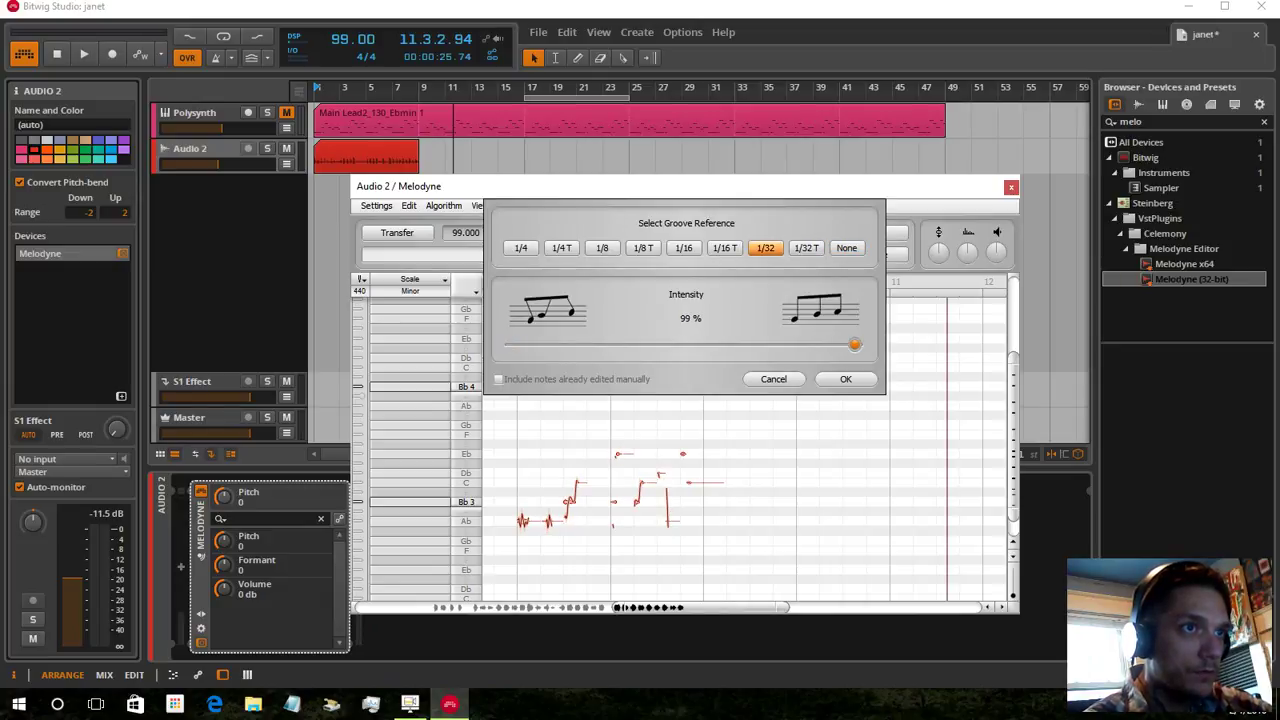
left_click(846, 379)
left_click(860, 255)
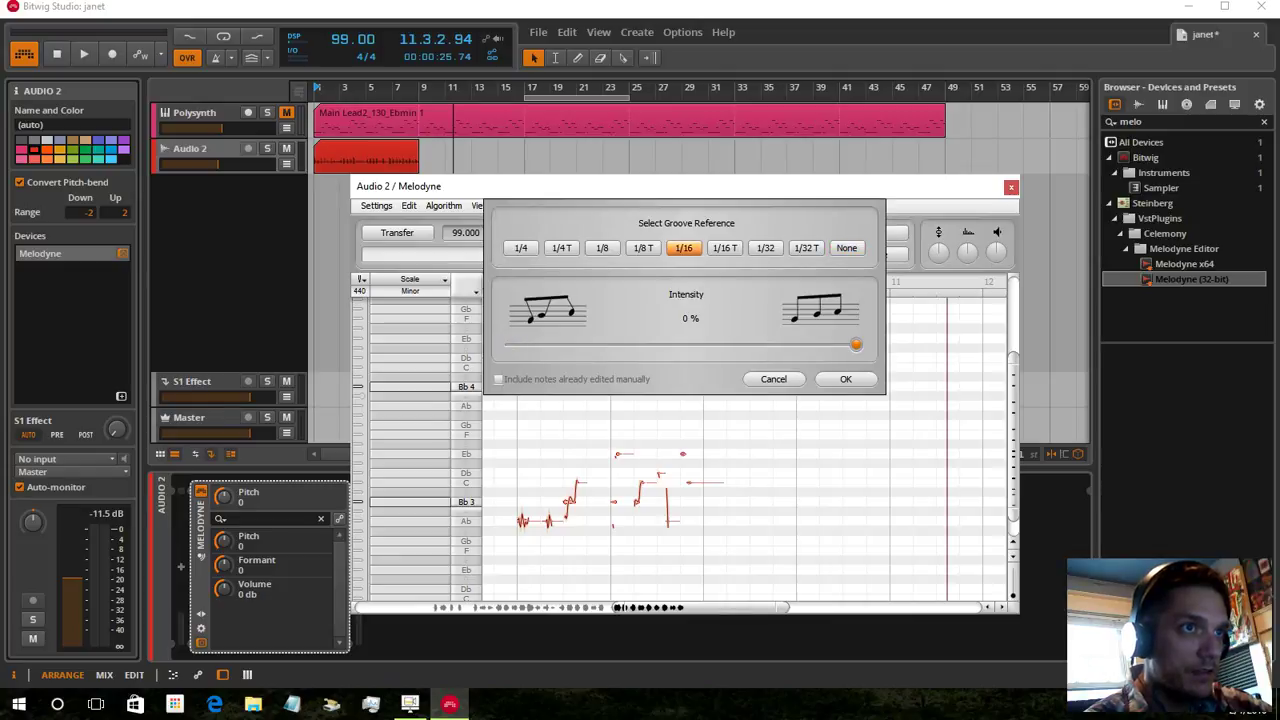
key("Return")
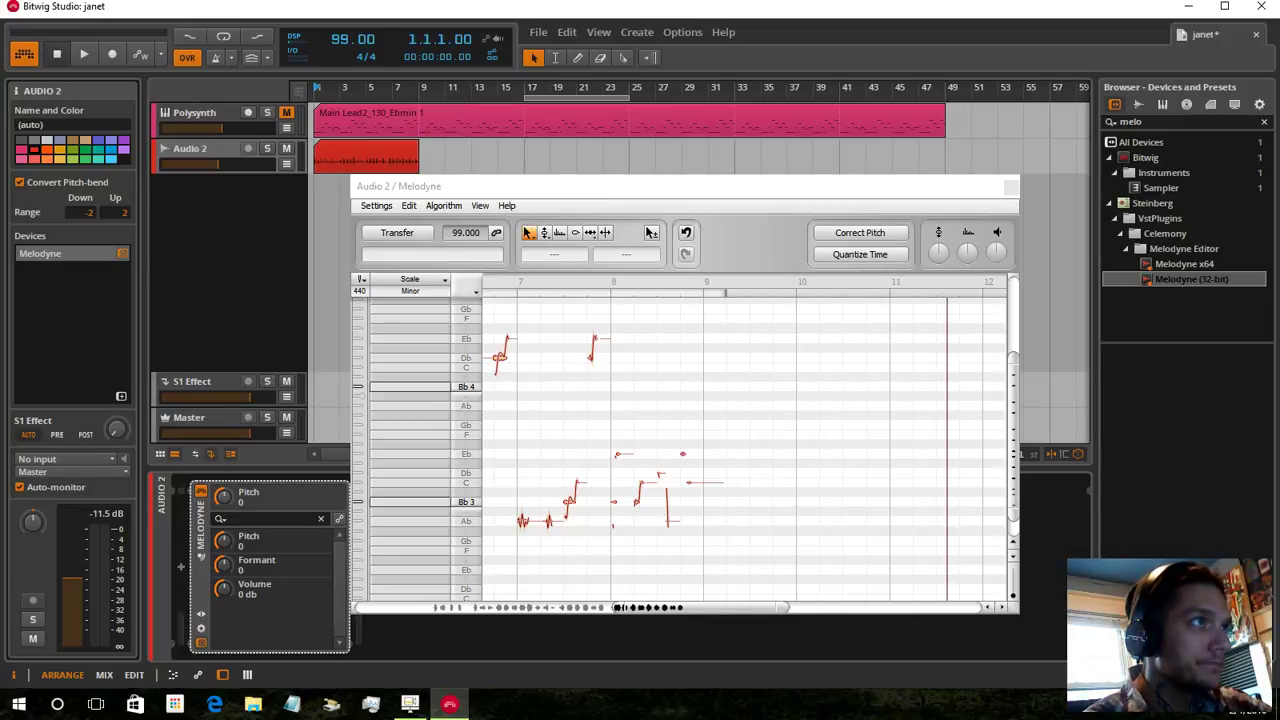
key("space")
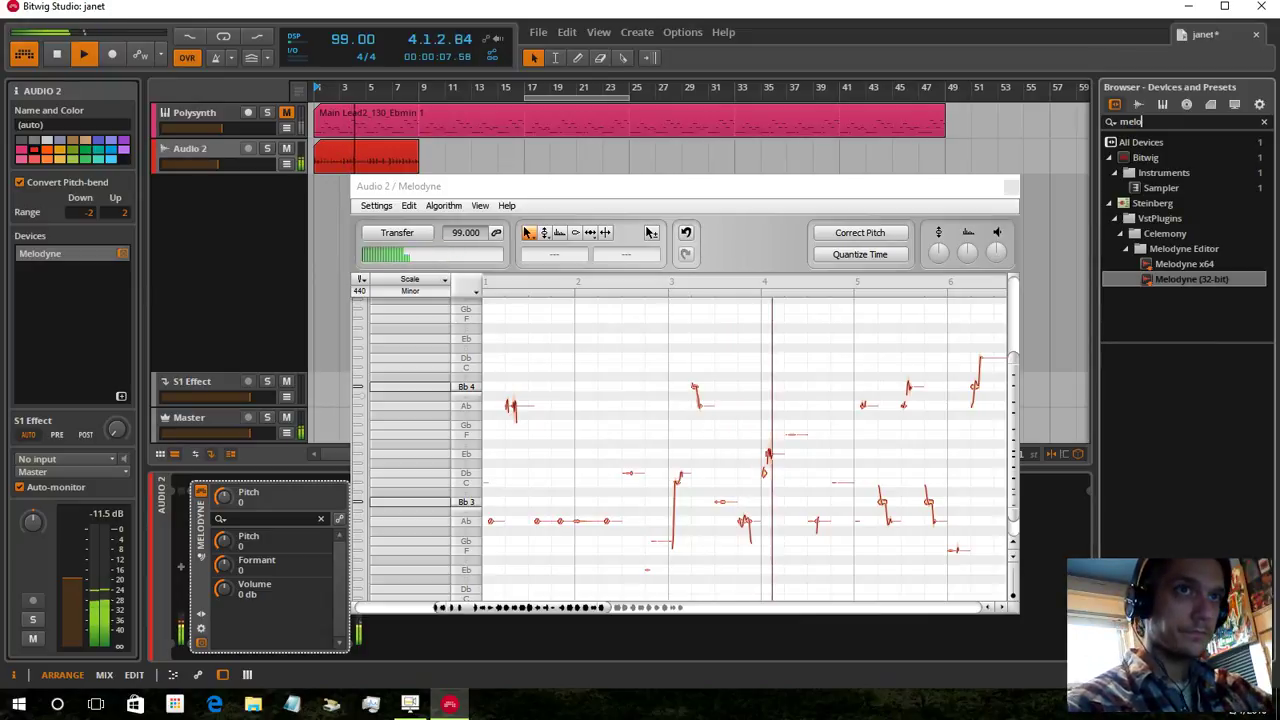
Select all notes in Melodyne, flatten their pitch curves with the pitch sub-tools, and replay the clip
left_click(409, 206)
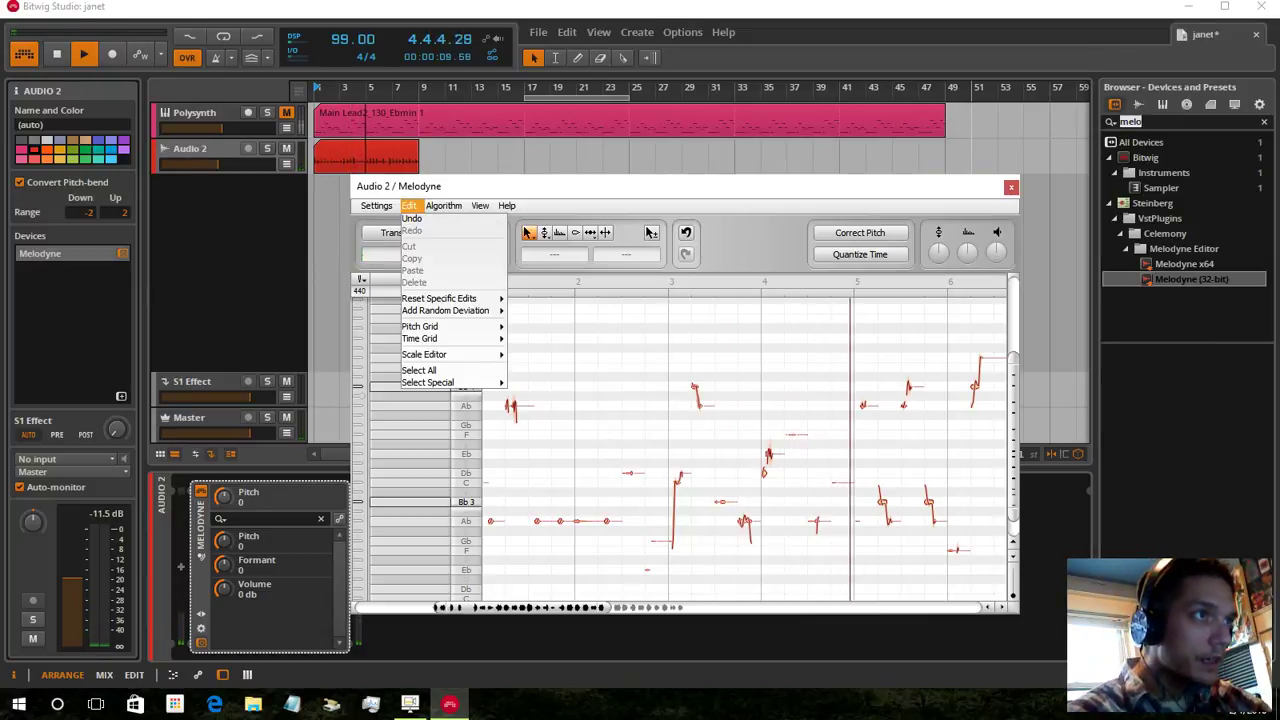
left_click(419, 370)
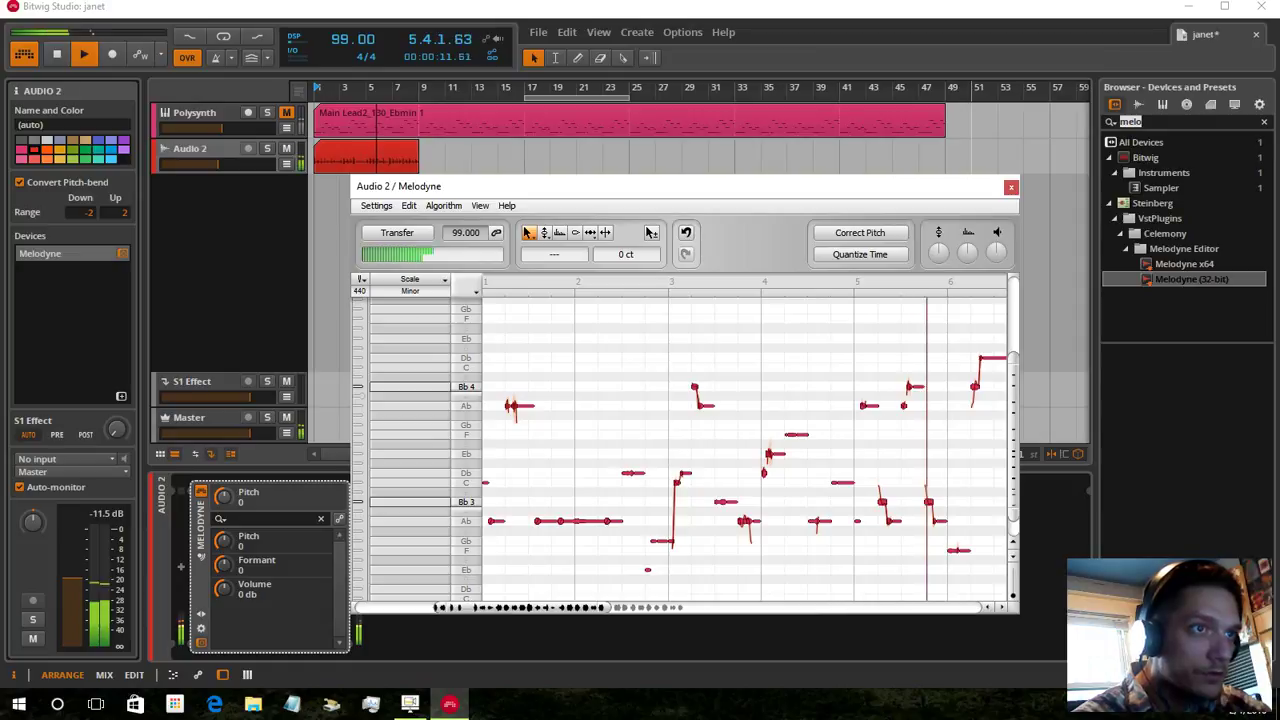
right_click(771, 470)
left_click(787, 454)
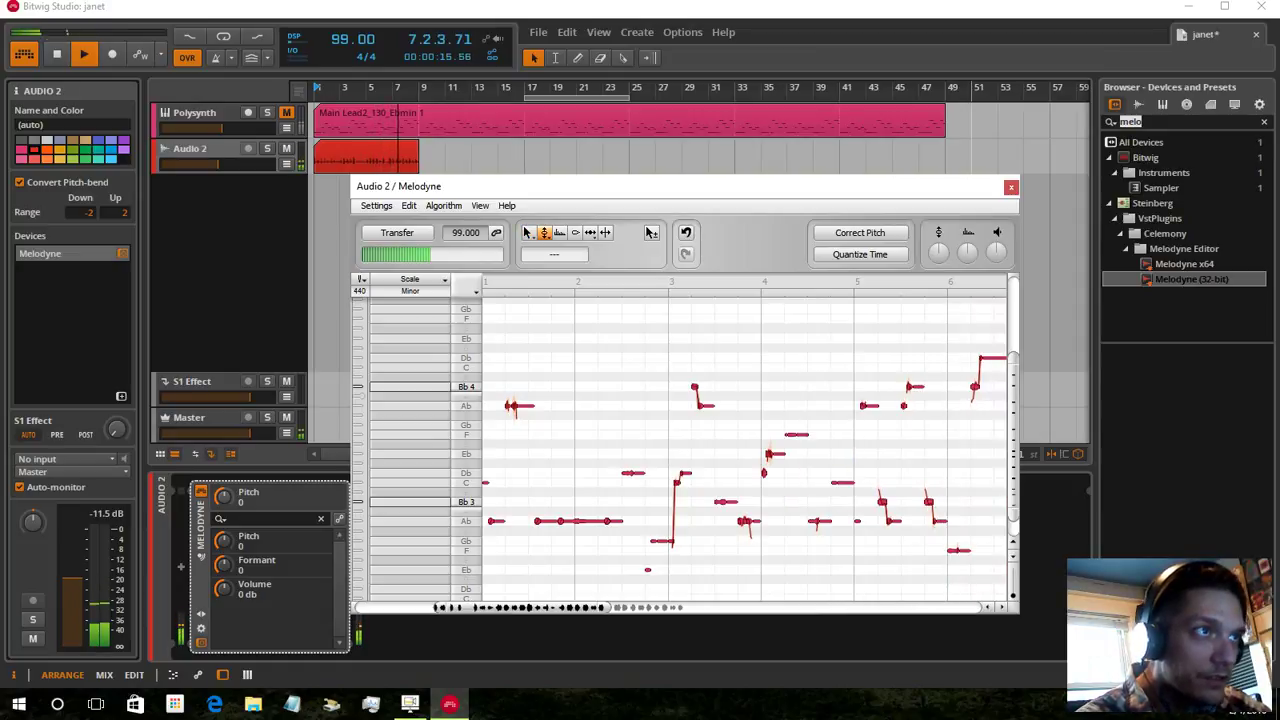
right_click(768, 453)
left_click(768, 456)
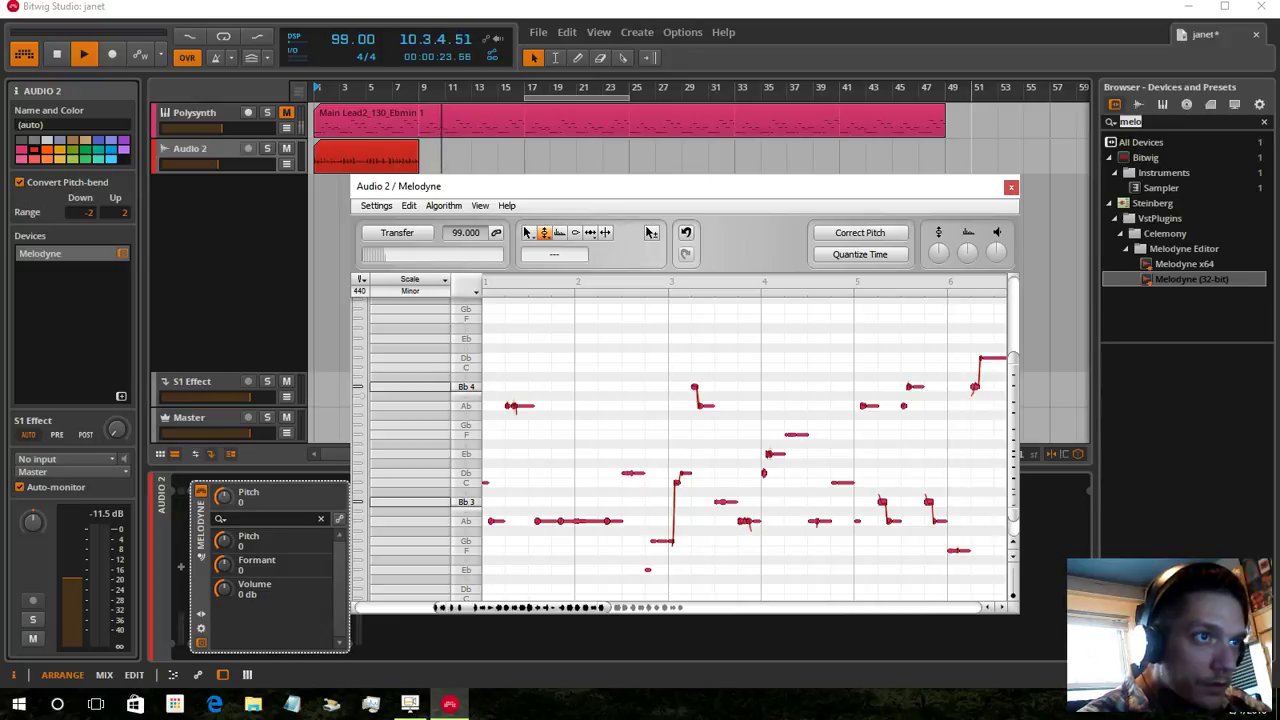
right_click(748, 490)
left_click(750, 492)
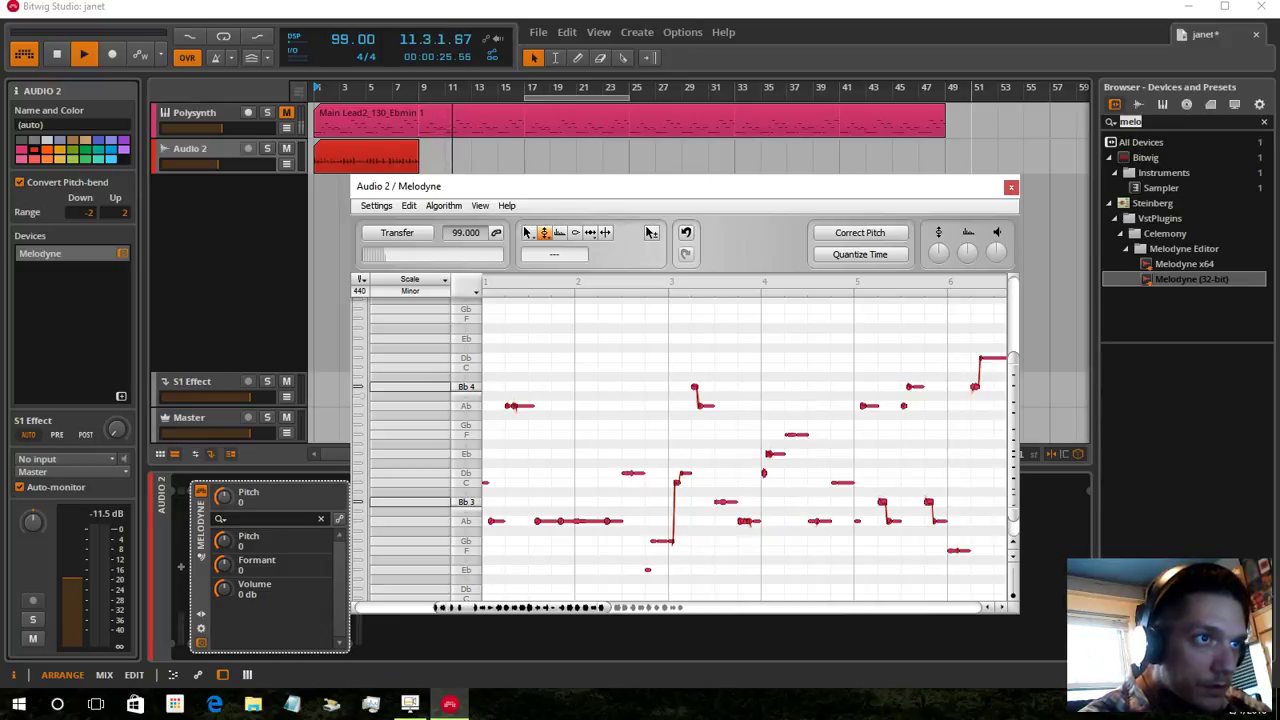
key("space")
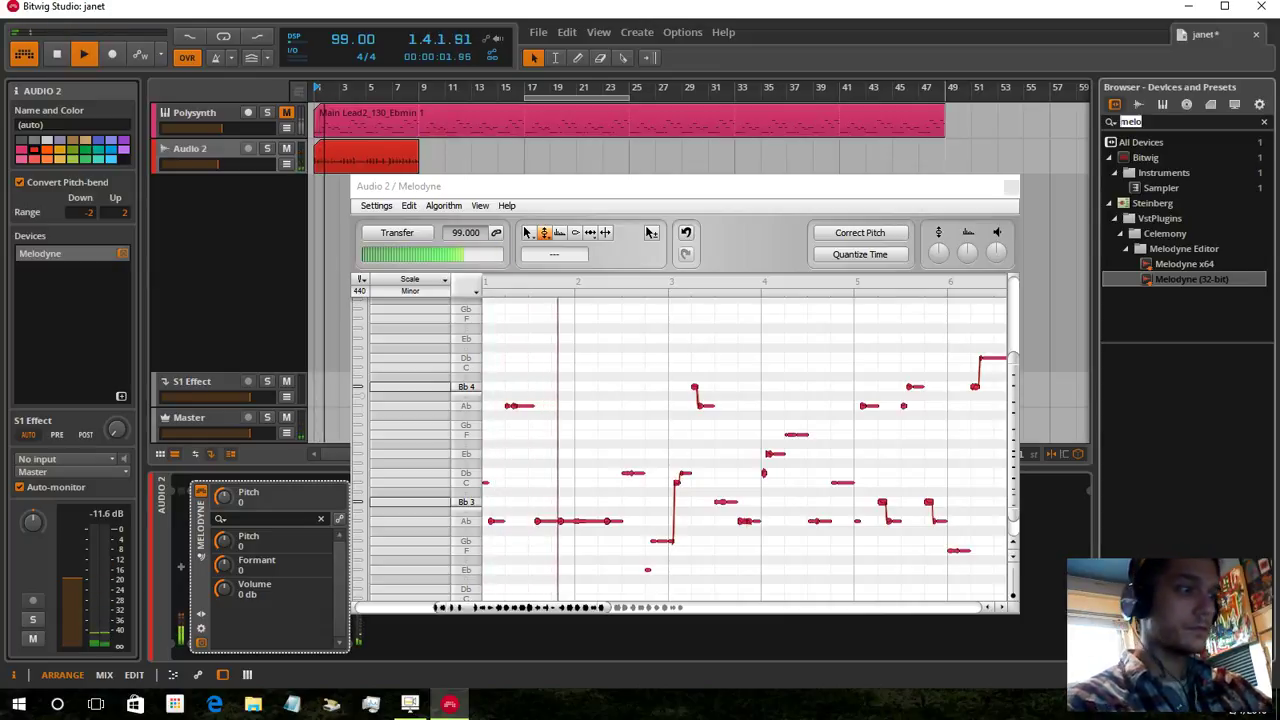
Search the device browser for "auto" and replace the Polysynth device on its track with Autotune Evo (32-bit)
type("auto")
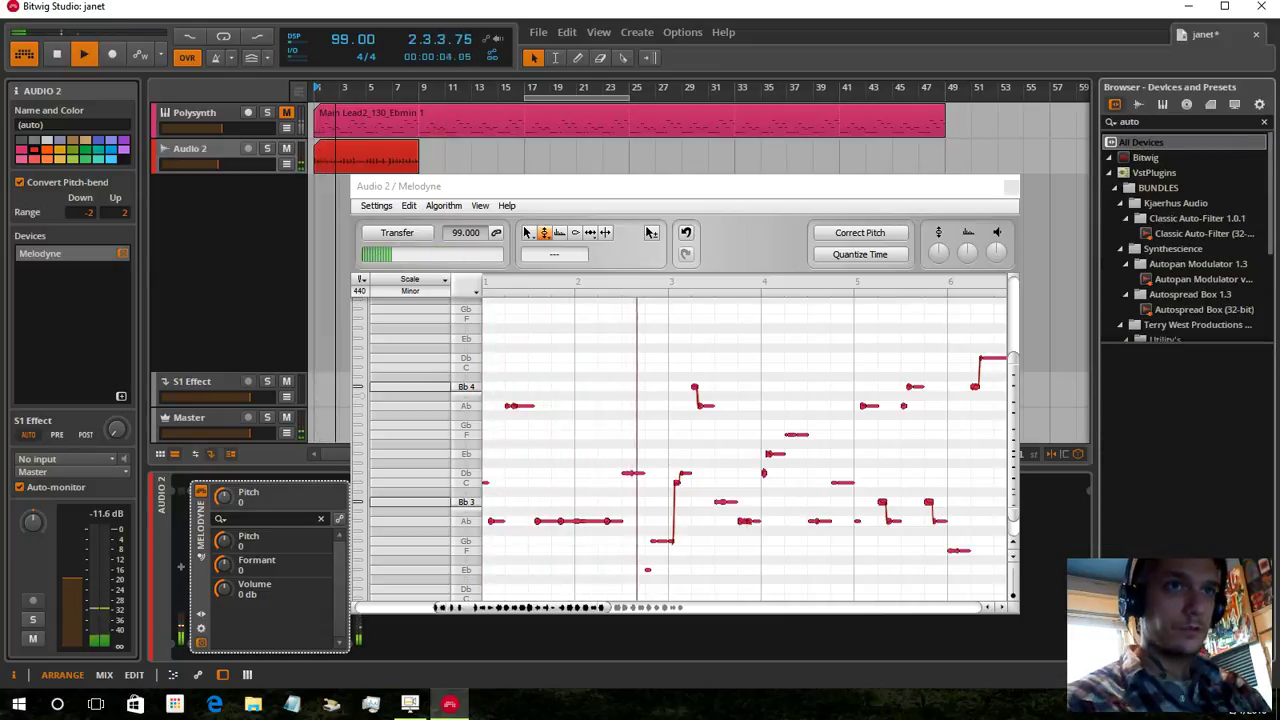
left_click(1187, 331)
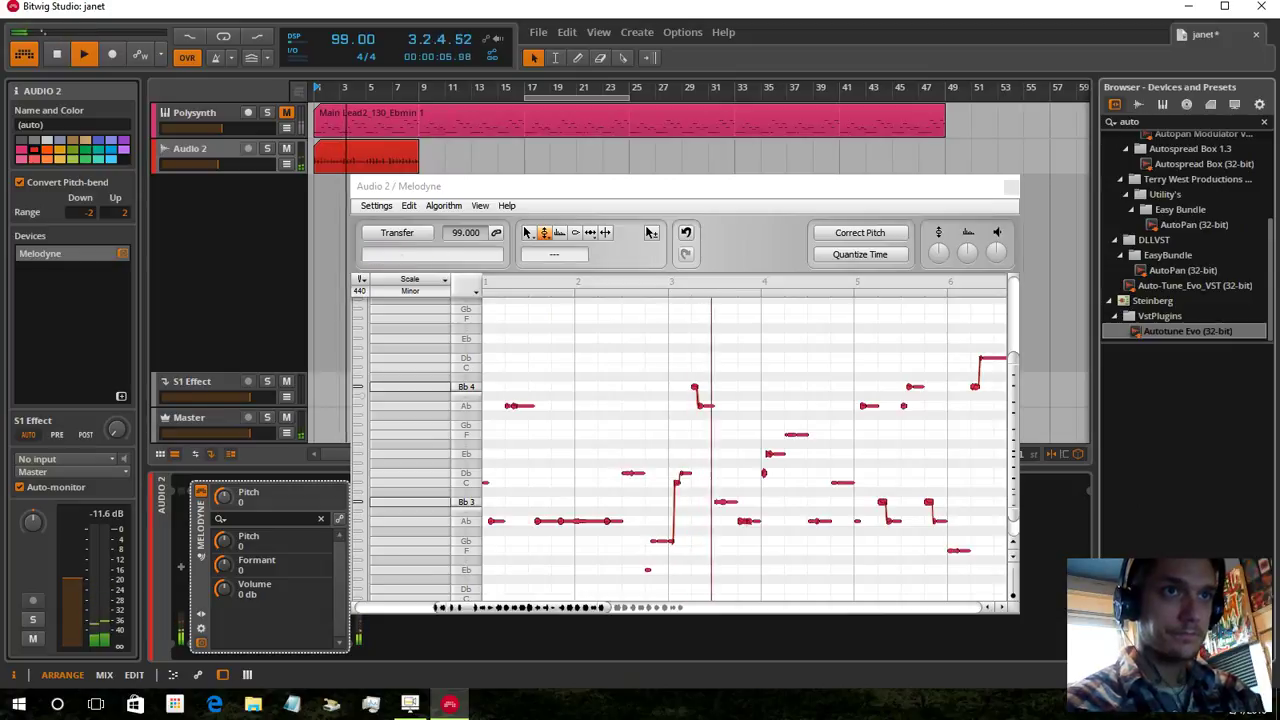
left_click(602, 127)
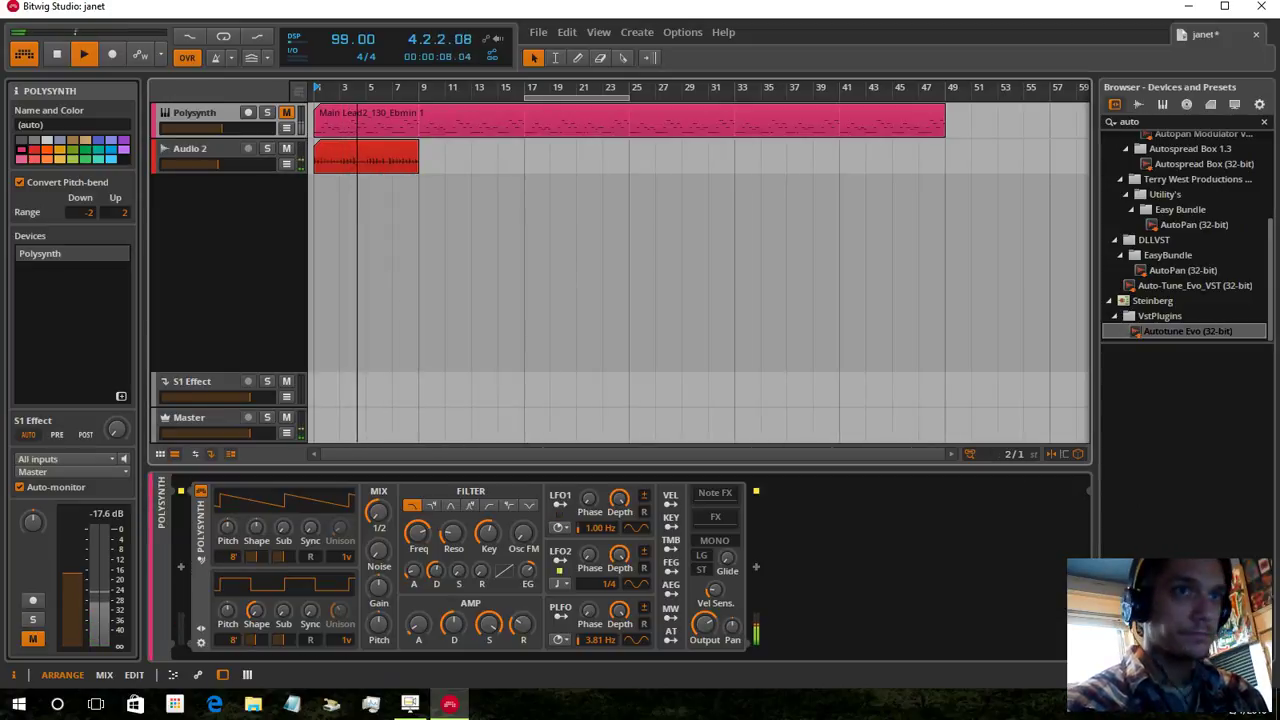
double_click(1187, 331)
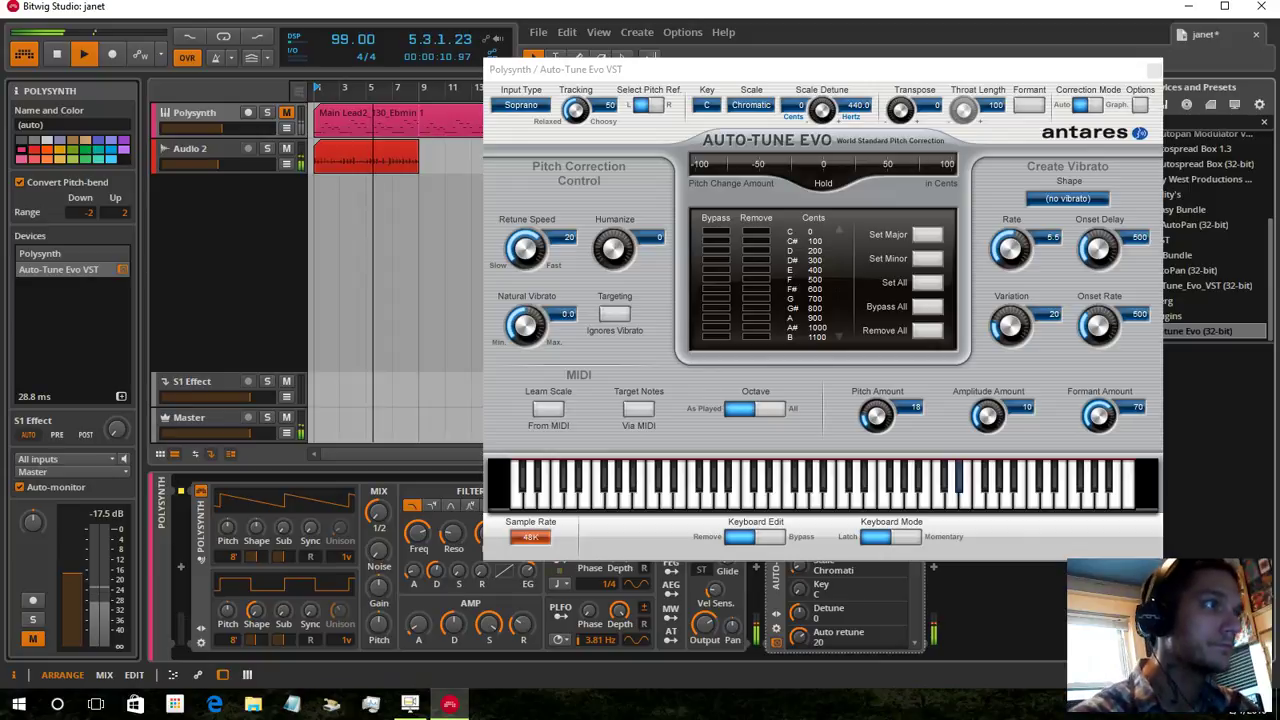
left_click(68, 254)
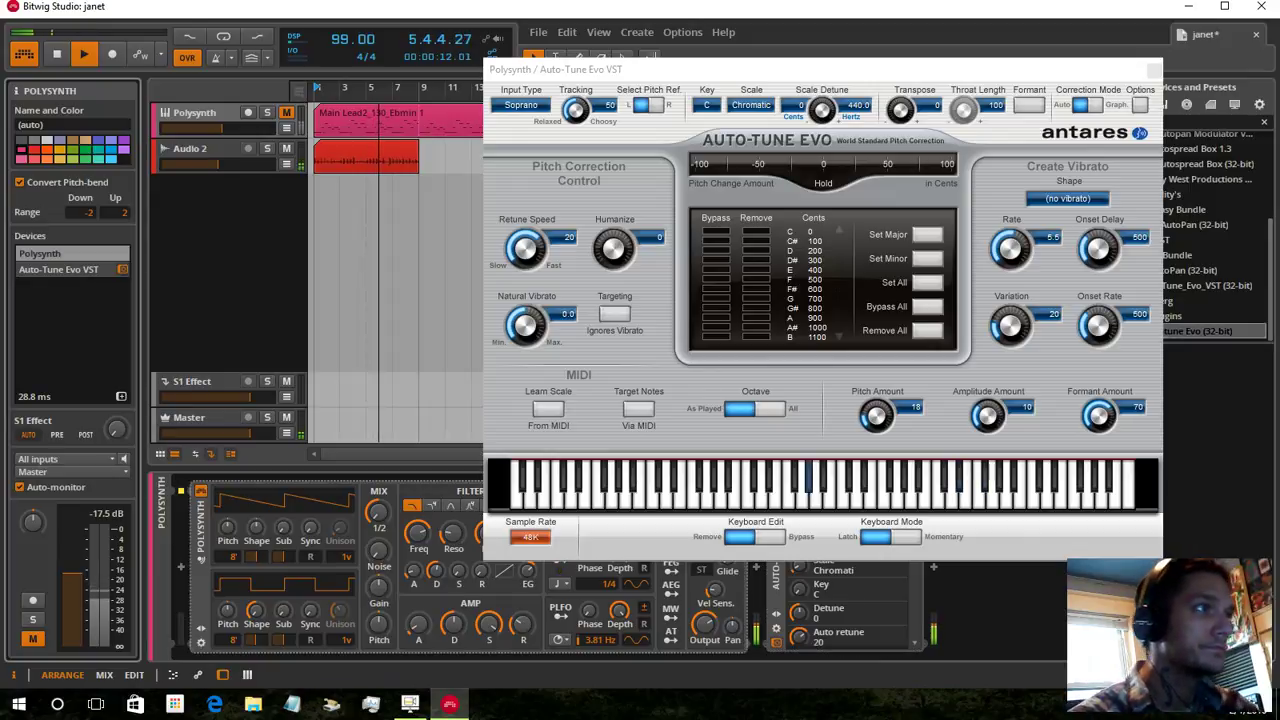
key("Delete")
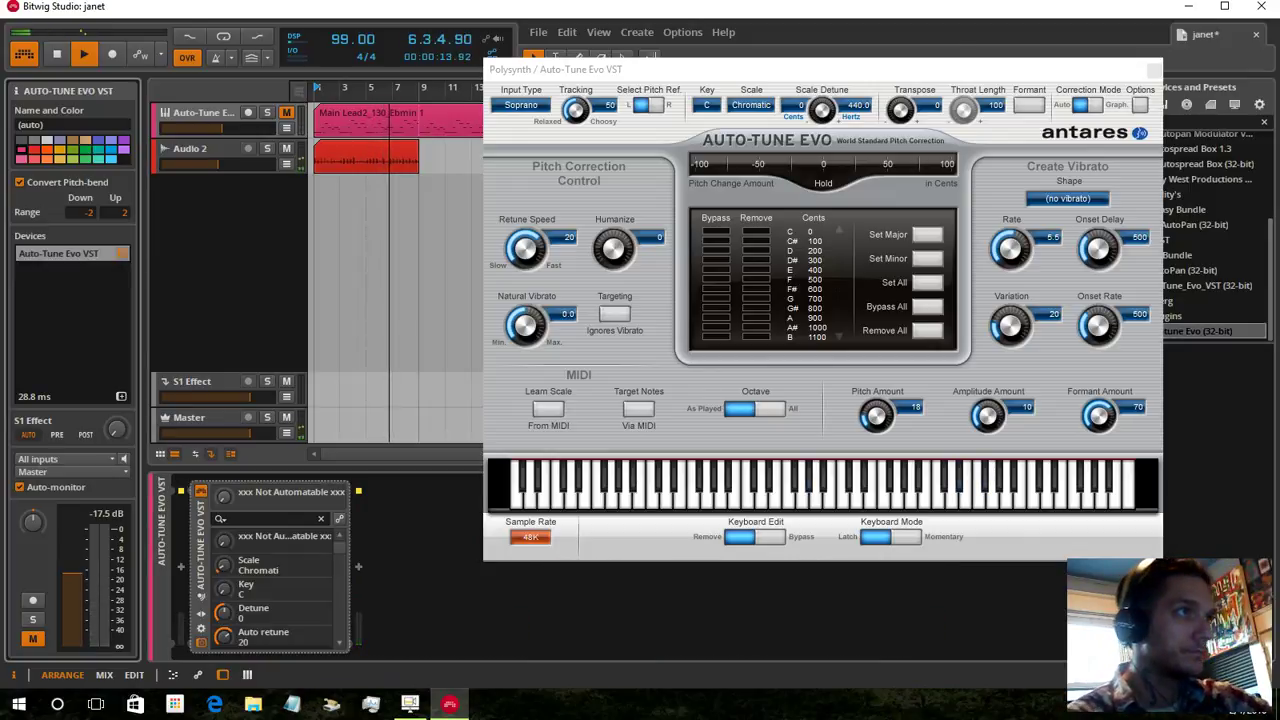
Bounce the Melodyne-tuned Audio 2 clip to a new audio track with Post-Fader as the source
left_click(190, 149)
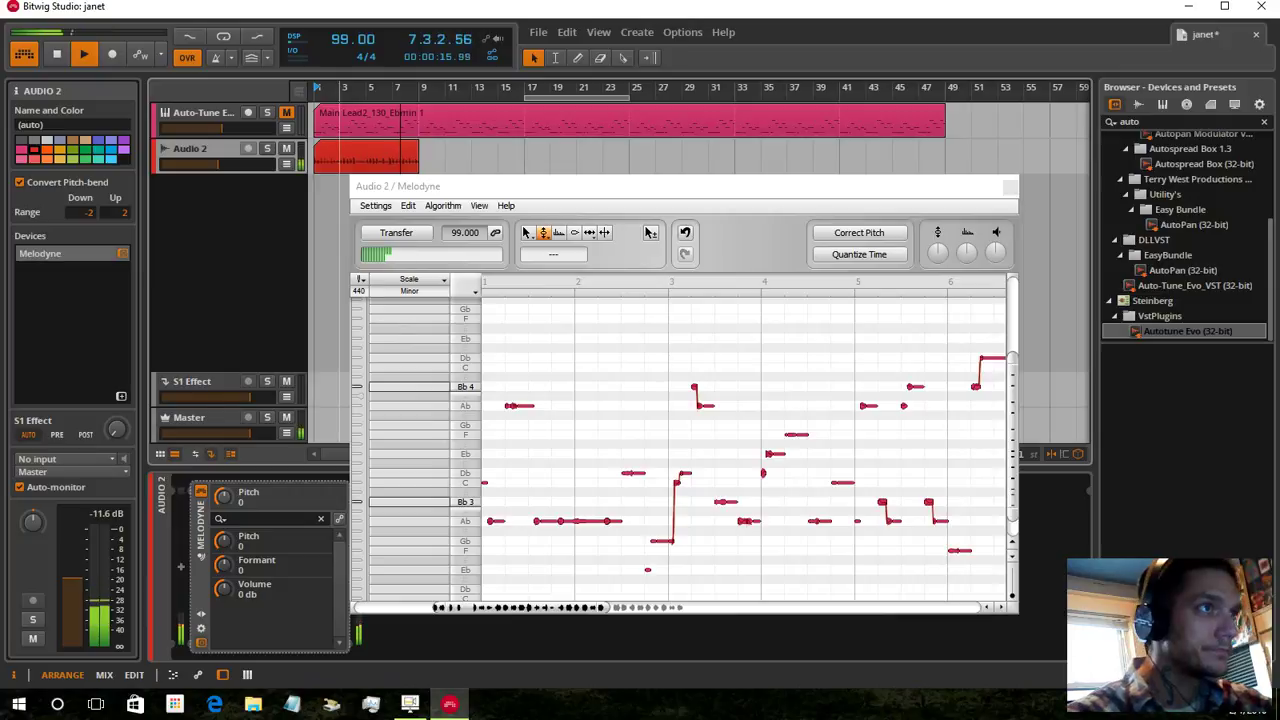
left_click(340, 163)
right_click(340, 163)
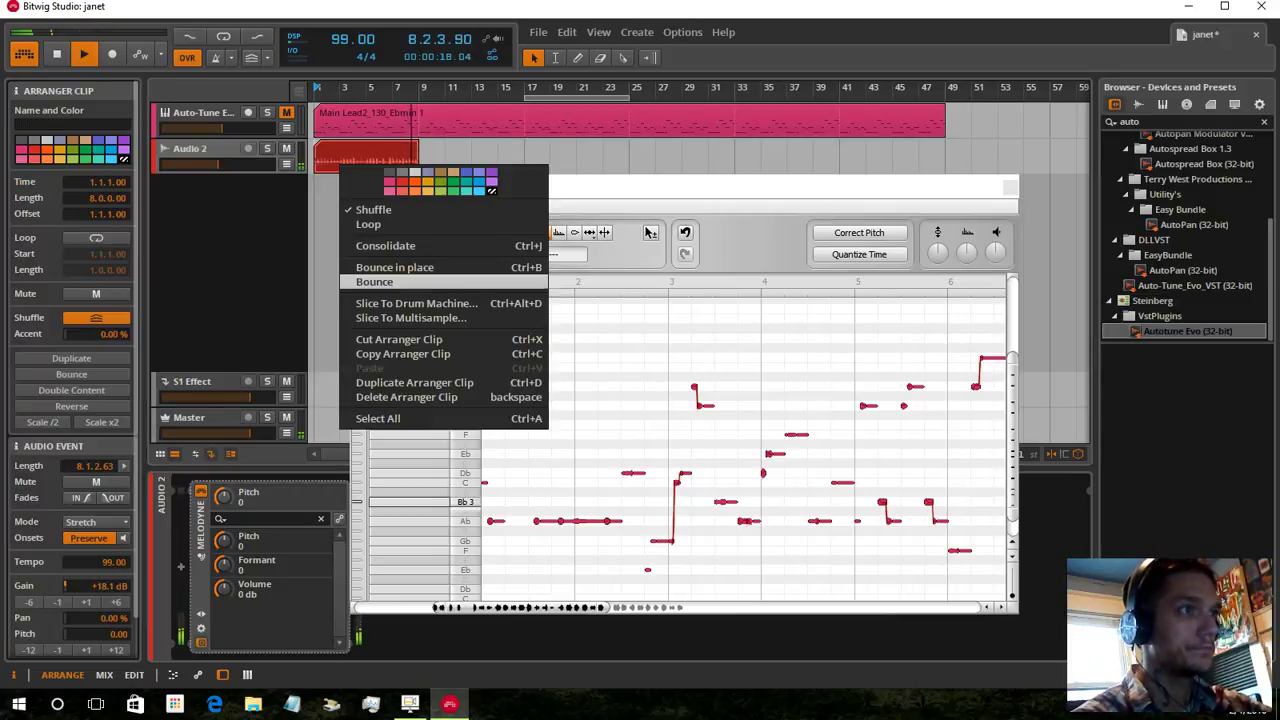
left_click(385, 282)
left_click_drag(720, 187, 495, 555)
left_click(665, 308)
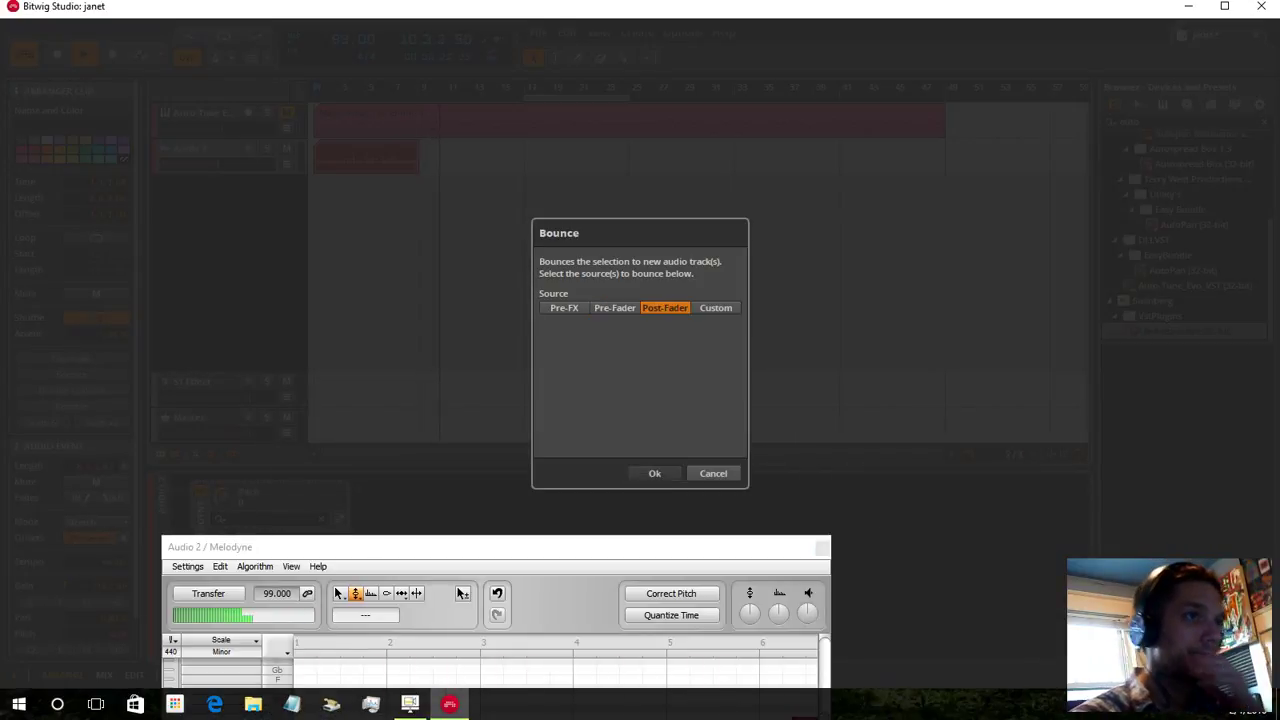
key("Return")
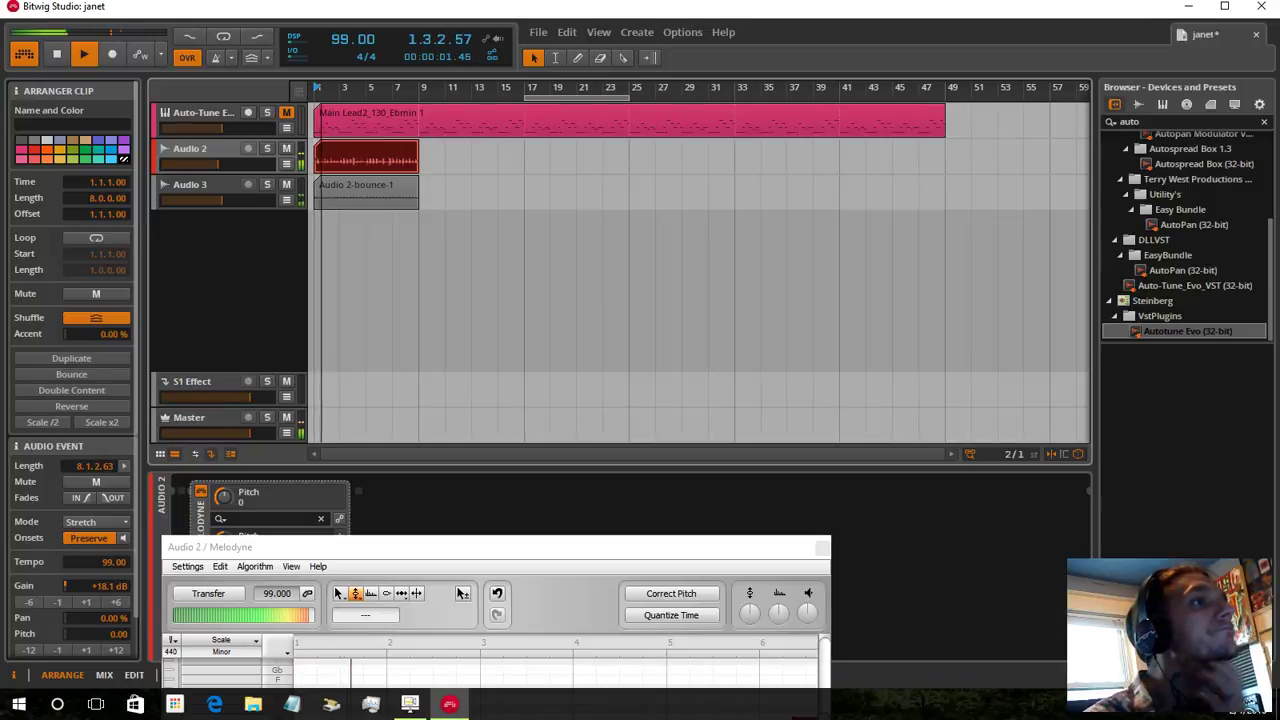
Delete the original Audio 2 track with Melodyne and set the bounced clip's gain to +18.0 dB
left_click(200, 149)
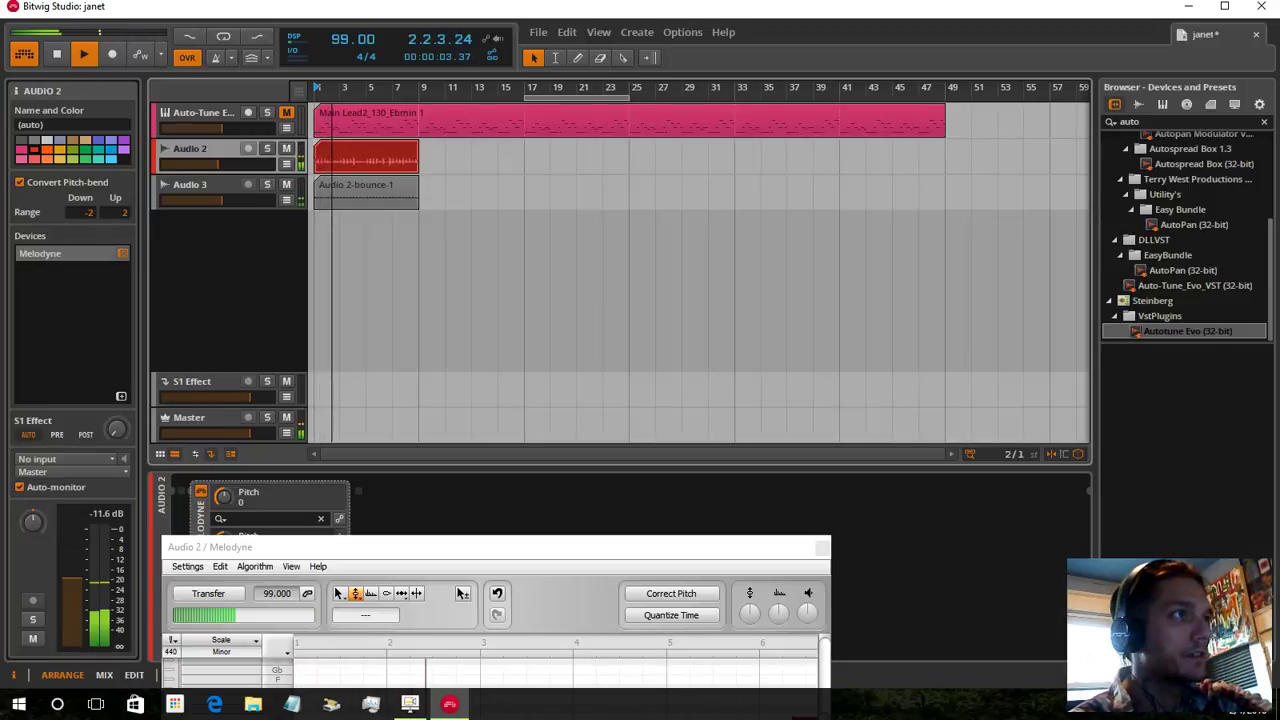
key("Delete")
left_click(366, 149)
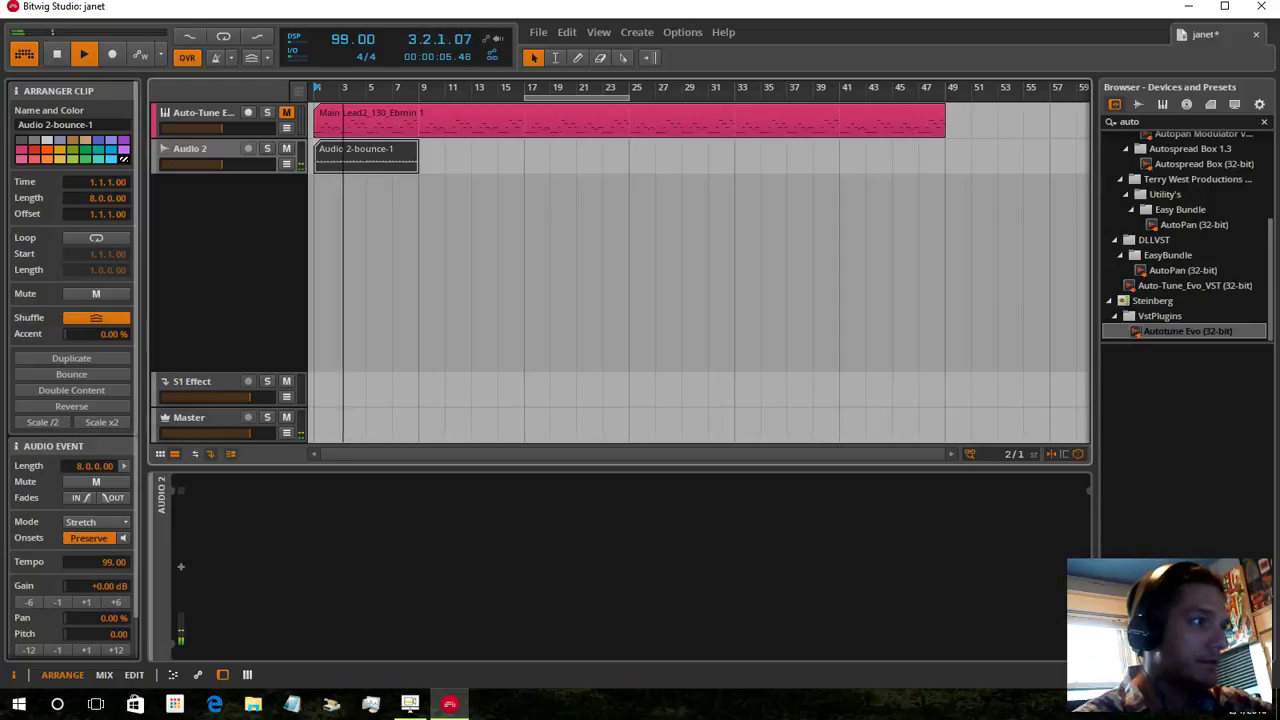
left_click(115, 602)
left_click(115, 602)
left_click(115, 602)
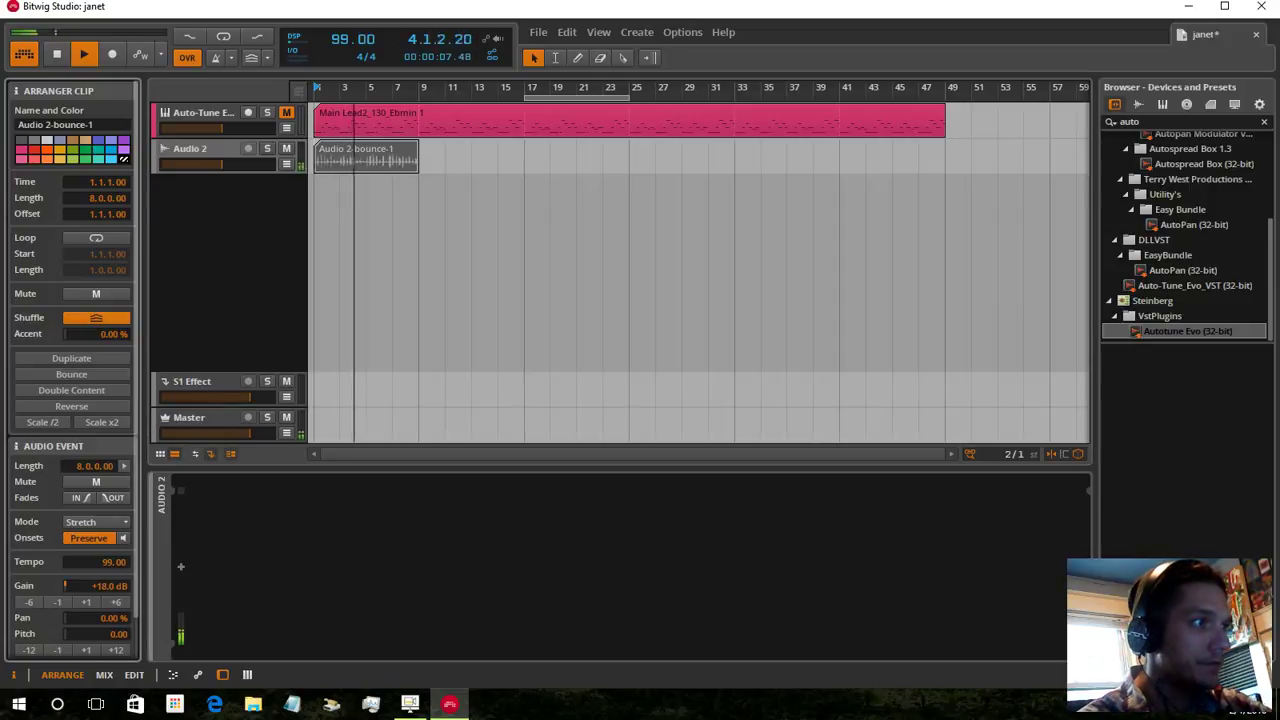
Route the bounced vocal track's output to the Auto-Tune Evo VST track and unmute that destination track
left_click(190, 149)
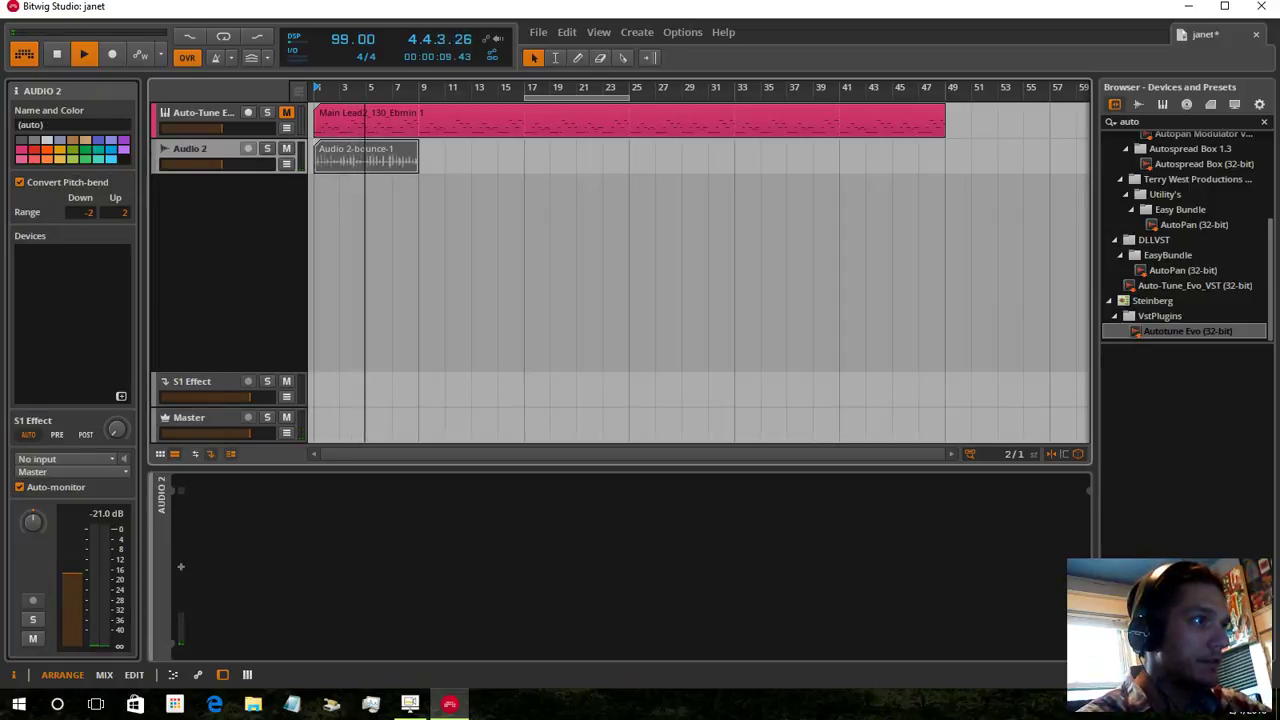
left_click(70, 471)
left_click(60, 449)
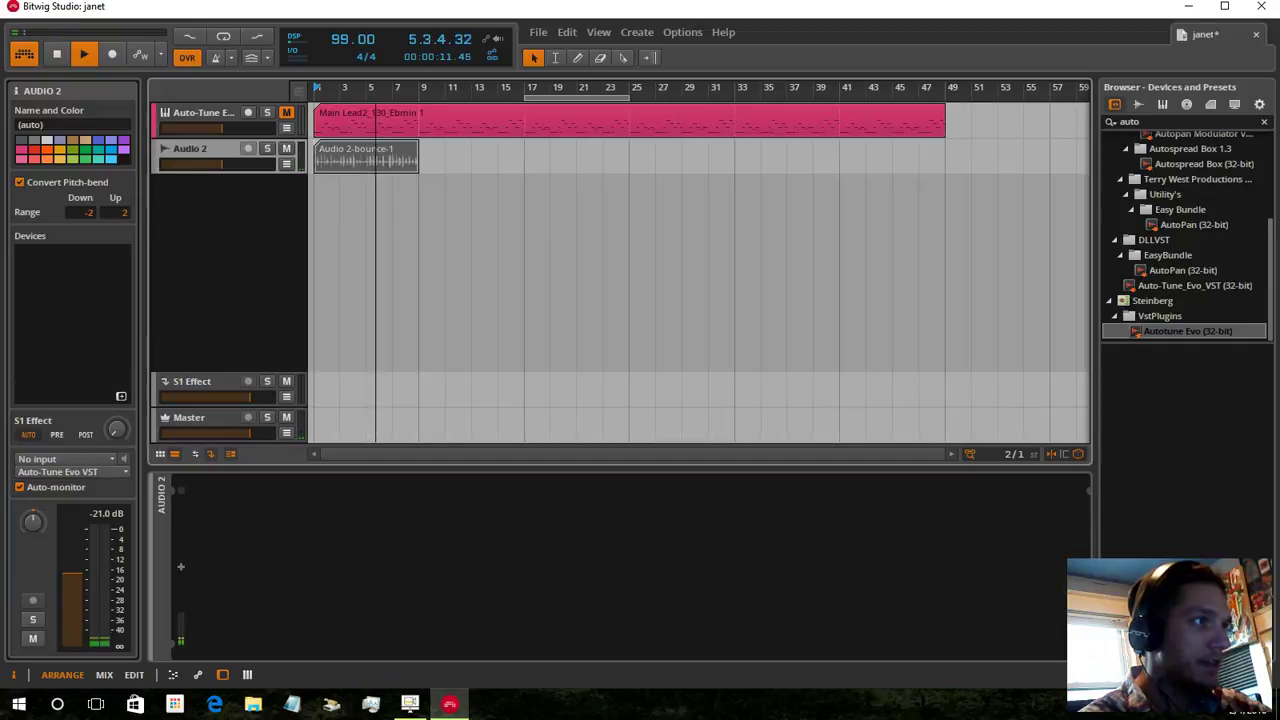
left_click(286, 113)
In Auto-Tune Evo, set Retune Speed to 0, Target Notes via MIDI, Octave to All, Input Type to Instrument and Pitch Amount to 100
left_click(203, 113)
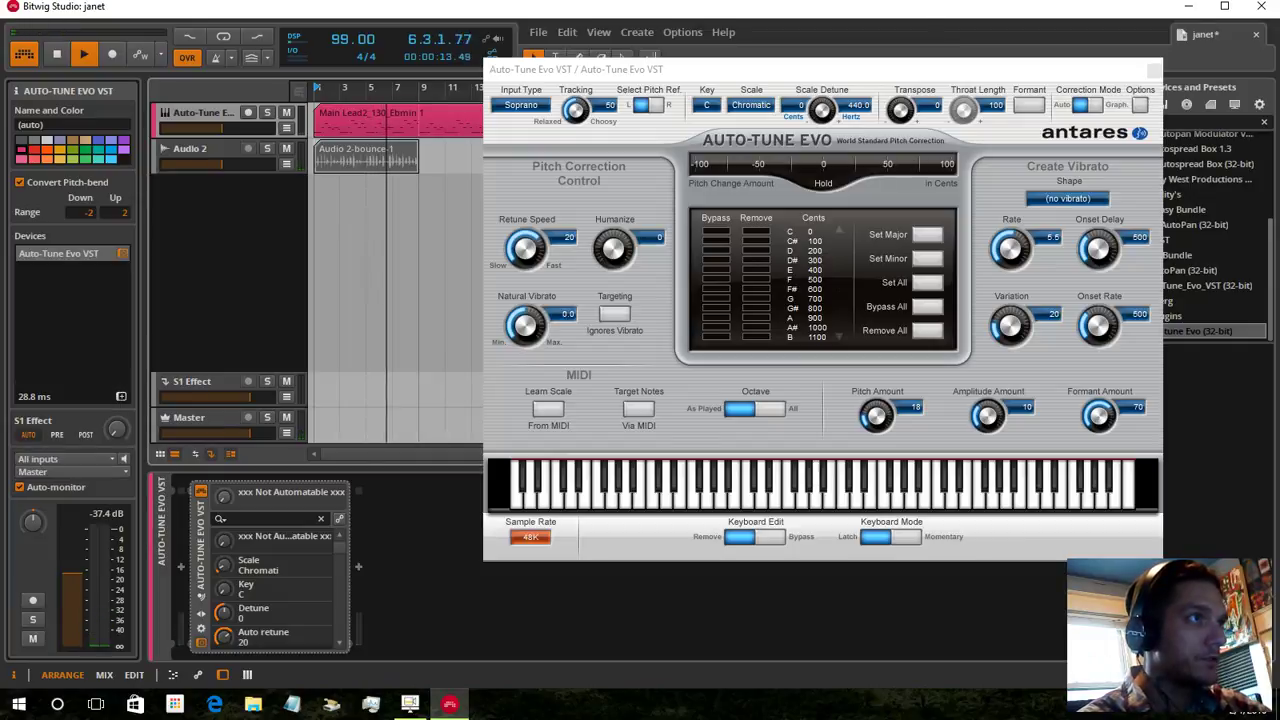
left_click_drag(525, 248, 525, 190)
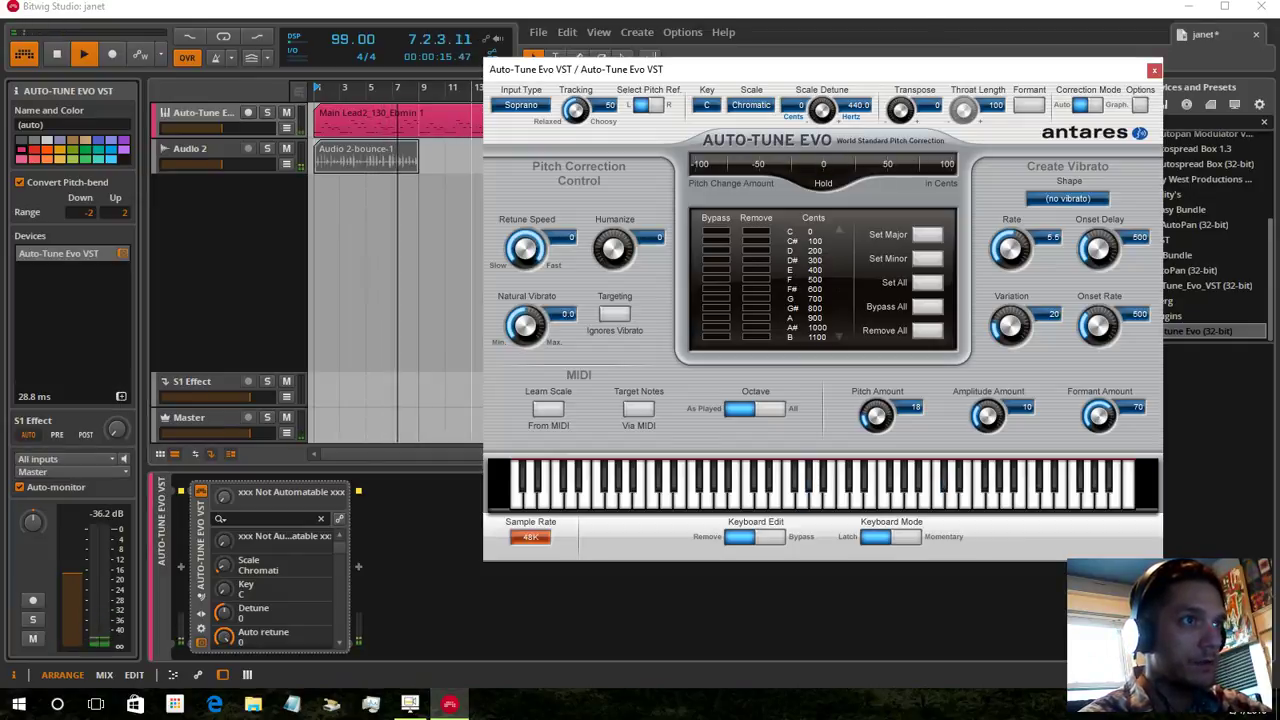
left_click(638, 409)
left_click(769, 409)
left_click(521, 105)
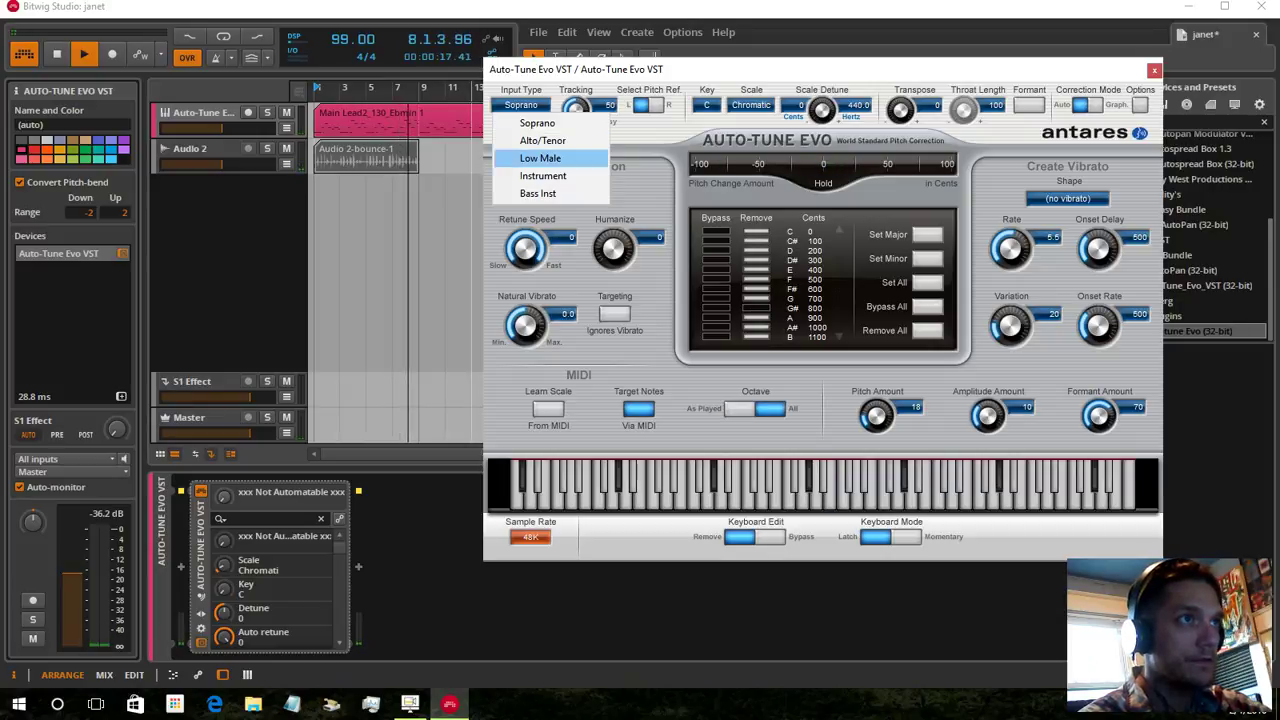
left_click(543, 175)
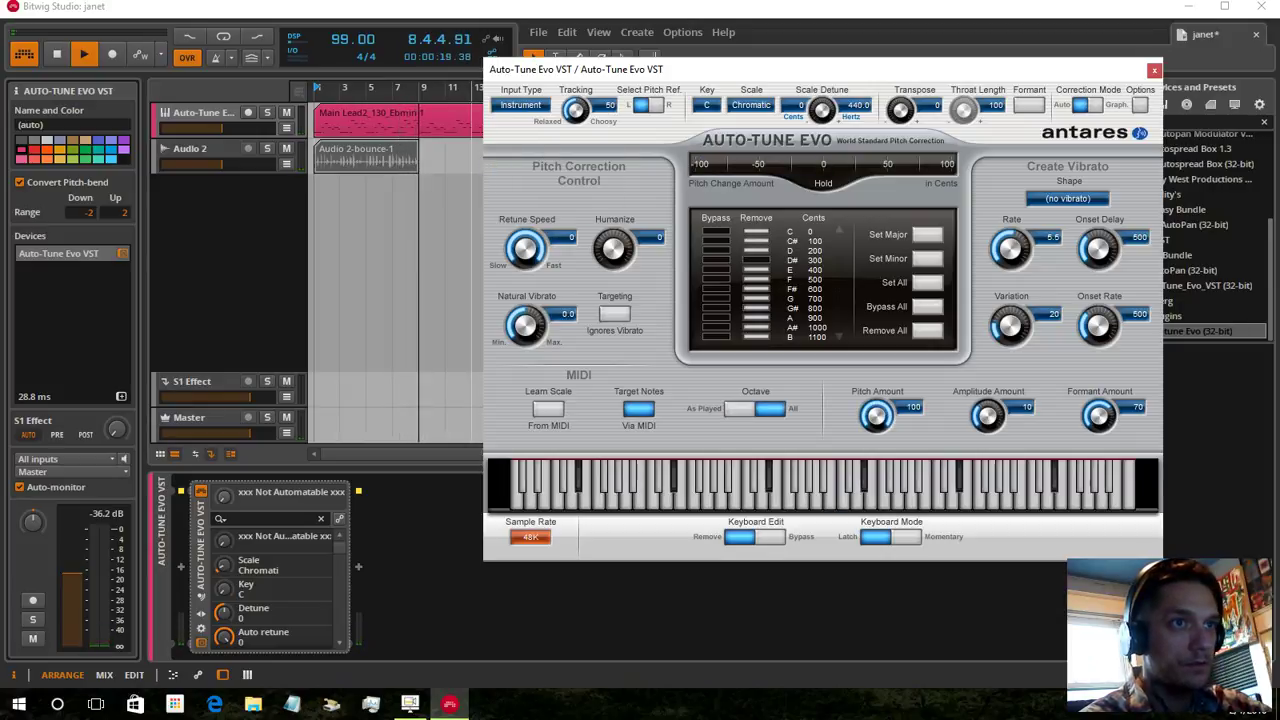
Set Amplitude Amount to 30, Formant Amount to 100, vibrato Rate to 0.1 and Variation, Onset Delay and Onset Rate to 0; close the plugin window
left_click_drag(988, 415, 988, 350)
left_click_drag(1099, 415, 1099, 350)
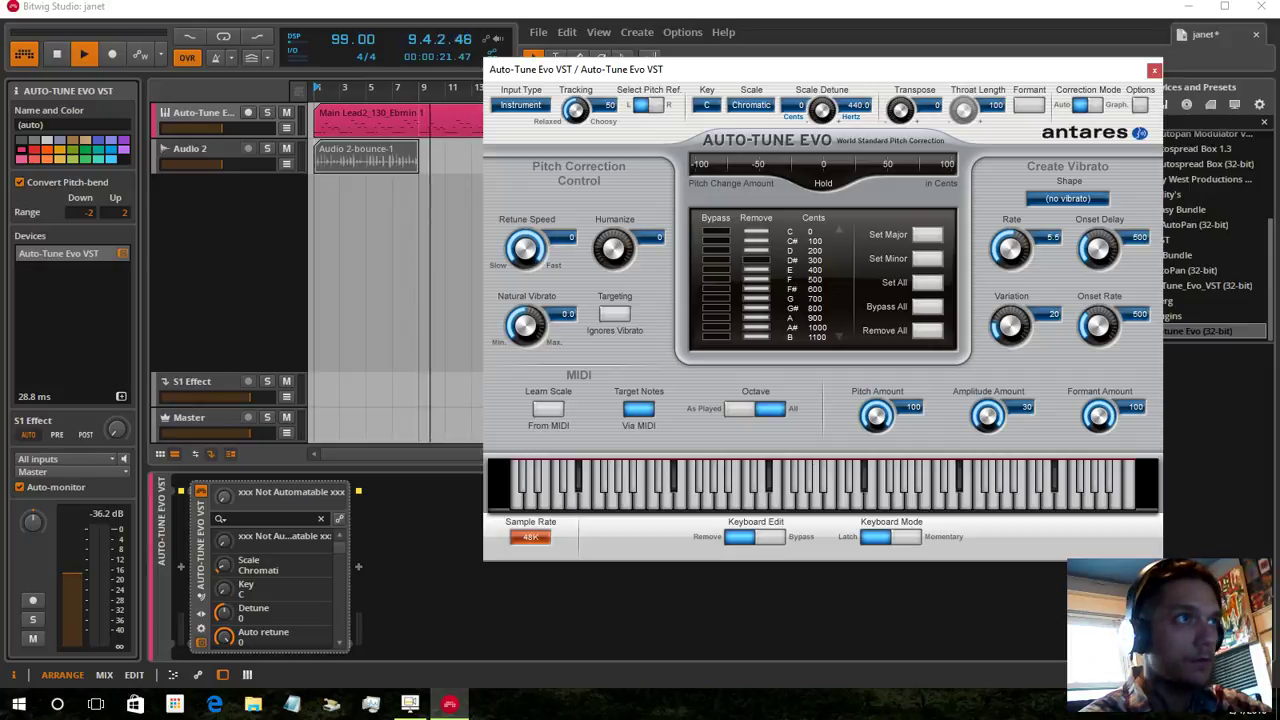
key("space")
key("space")
left_click_drag(1011, 249, 1011, 320)
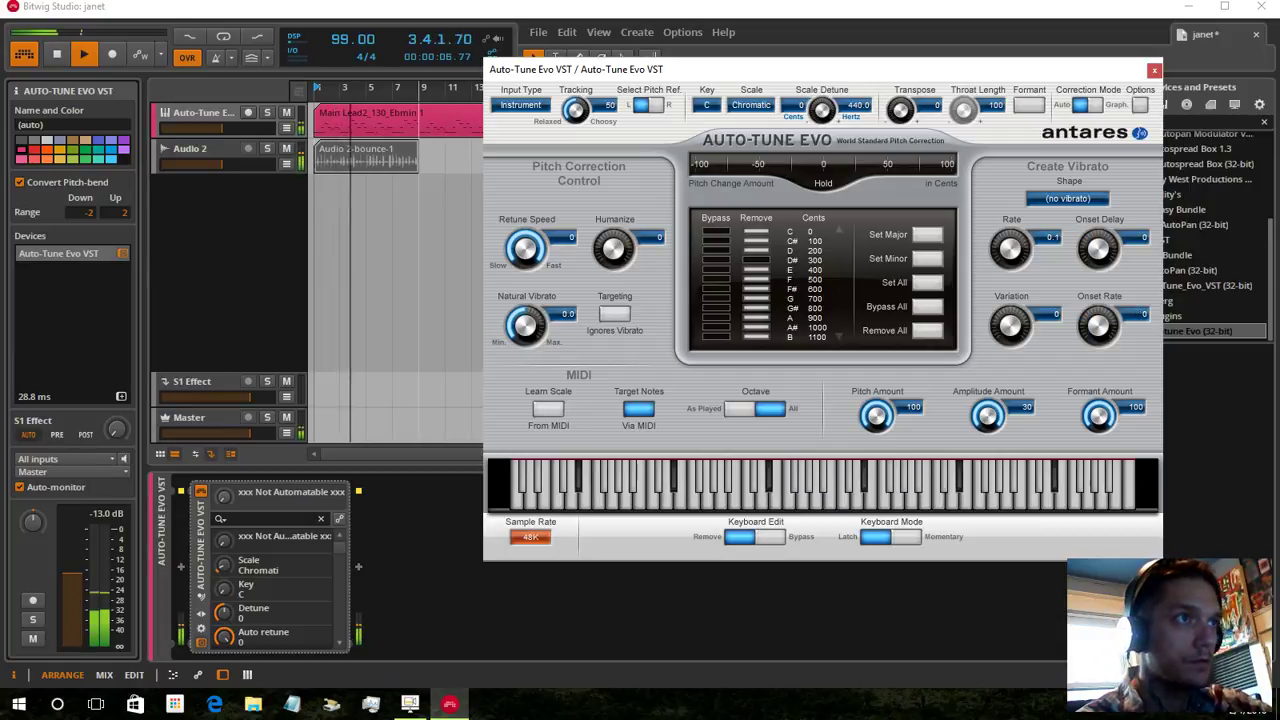
left_click(1154, 70)
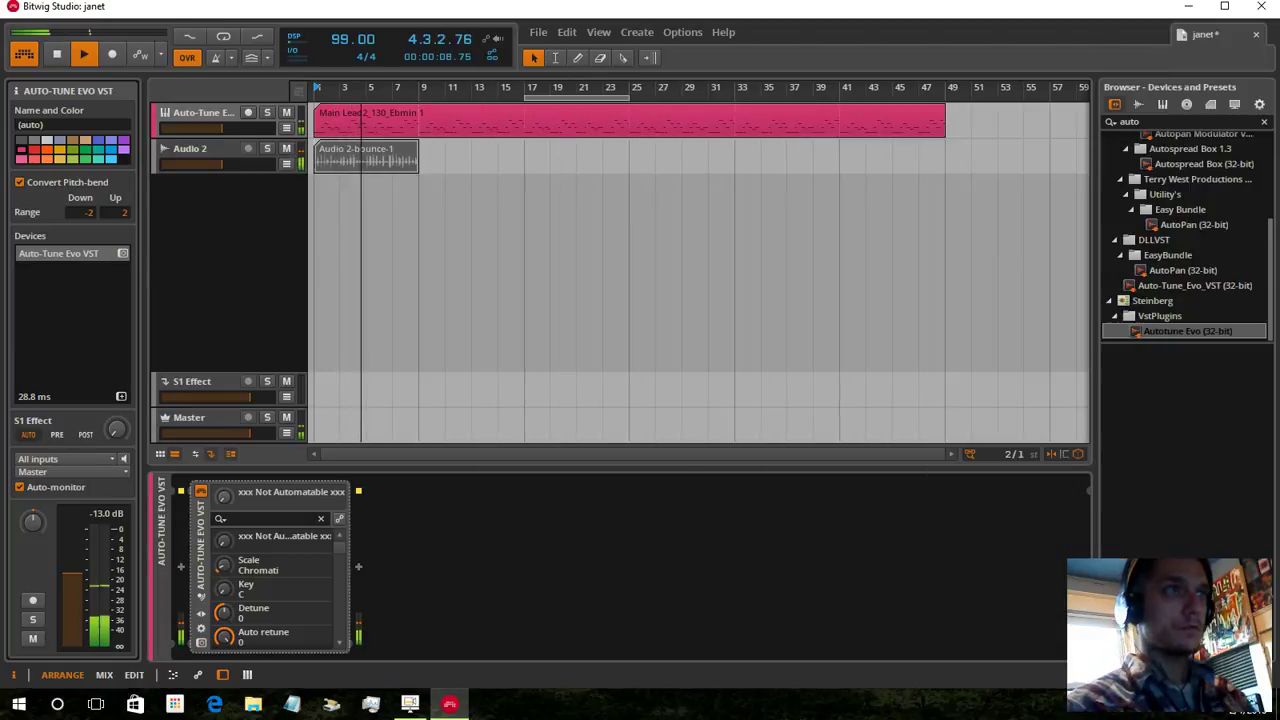
Lower the Audio 2 track's volume and slice its bounced clip to a multisample at 1/8 notes, bounced post-fader
left_click(190, 149)
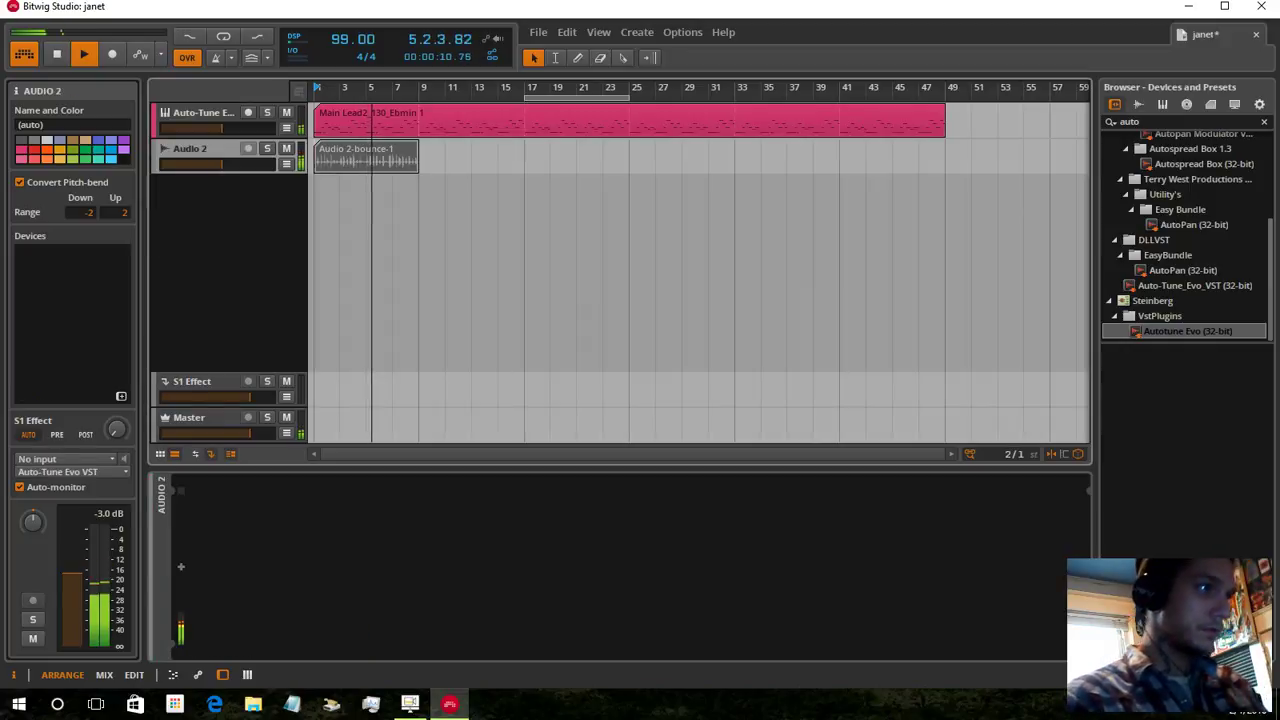
left_click_drag(72, 574, 72, 590)
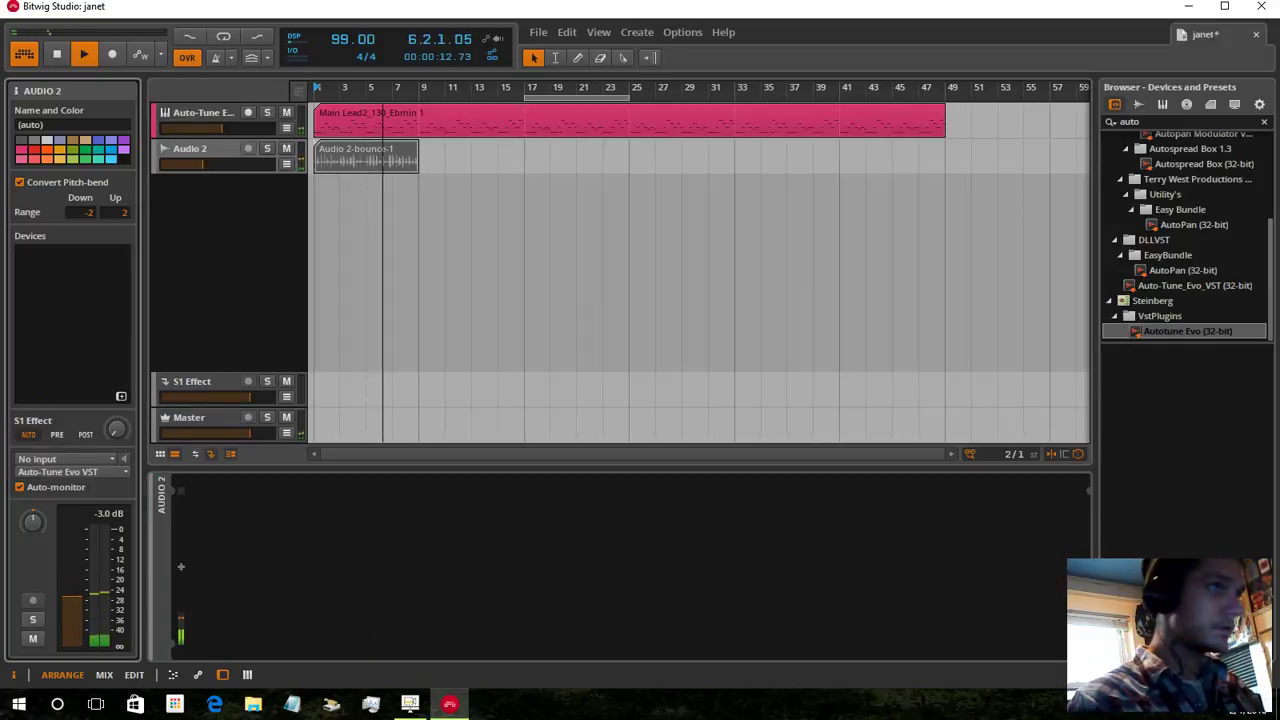
left_click(352, 154)
right_click(352, 154)
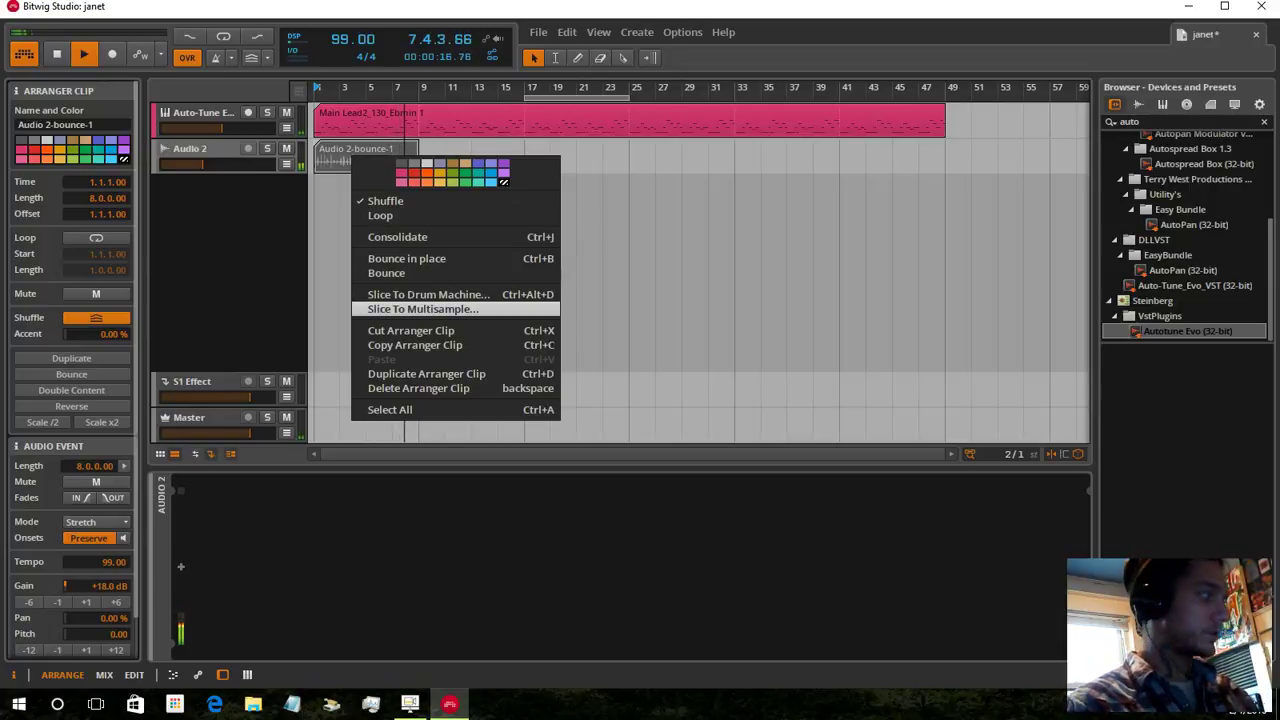
left_click(423, 309)
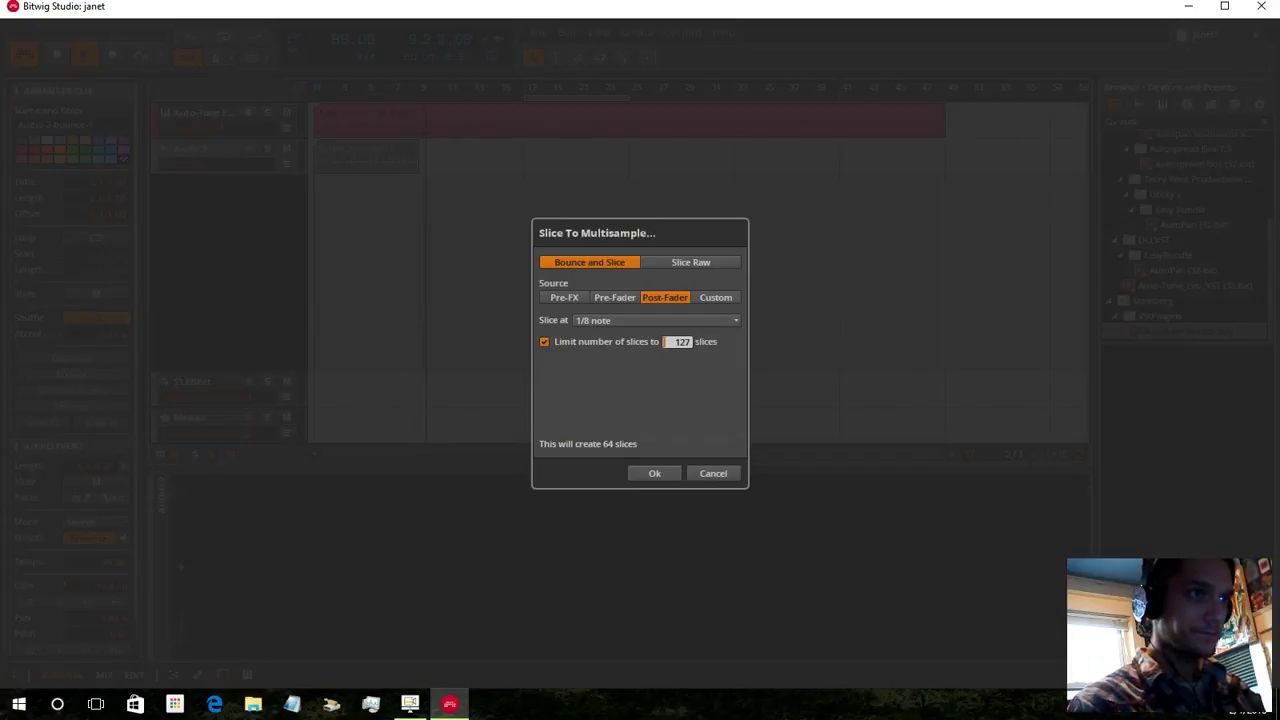
key("Return")
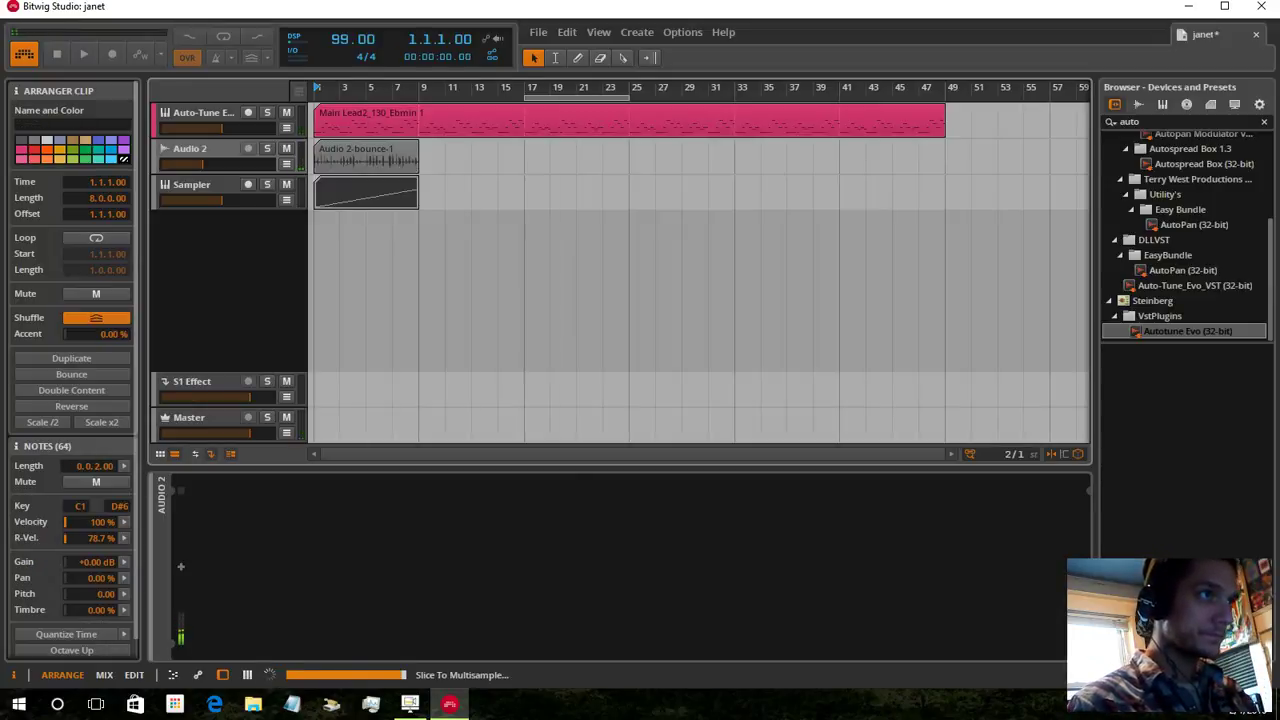
Record-arm the new Sampler track after a brief playback and route its output to the Auto-Tune Evo VST track
key("space")
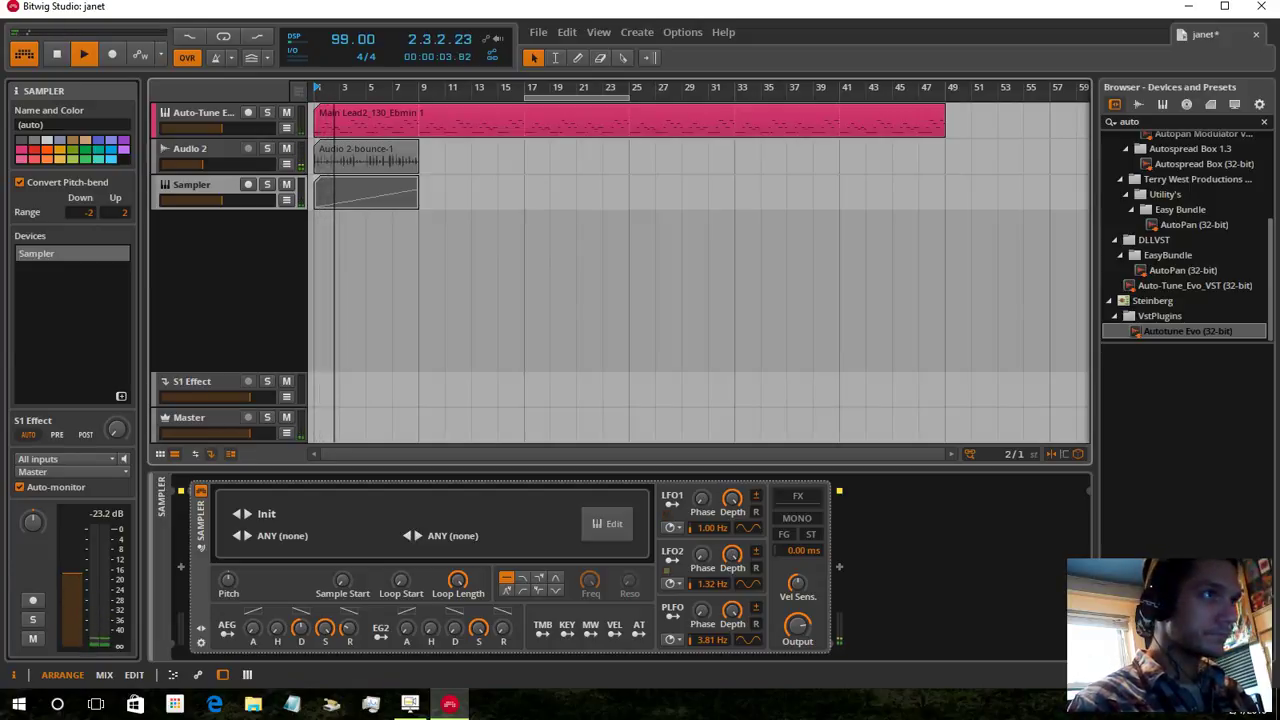
key("space")
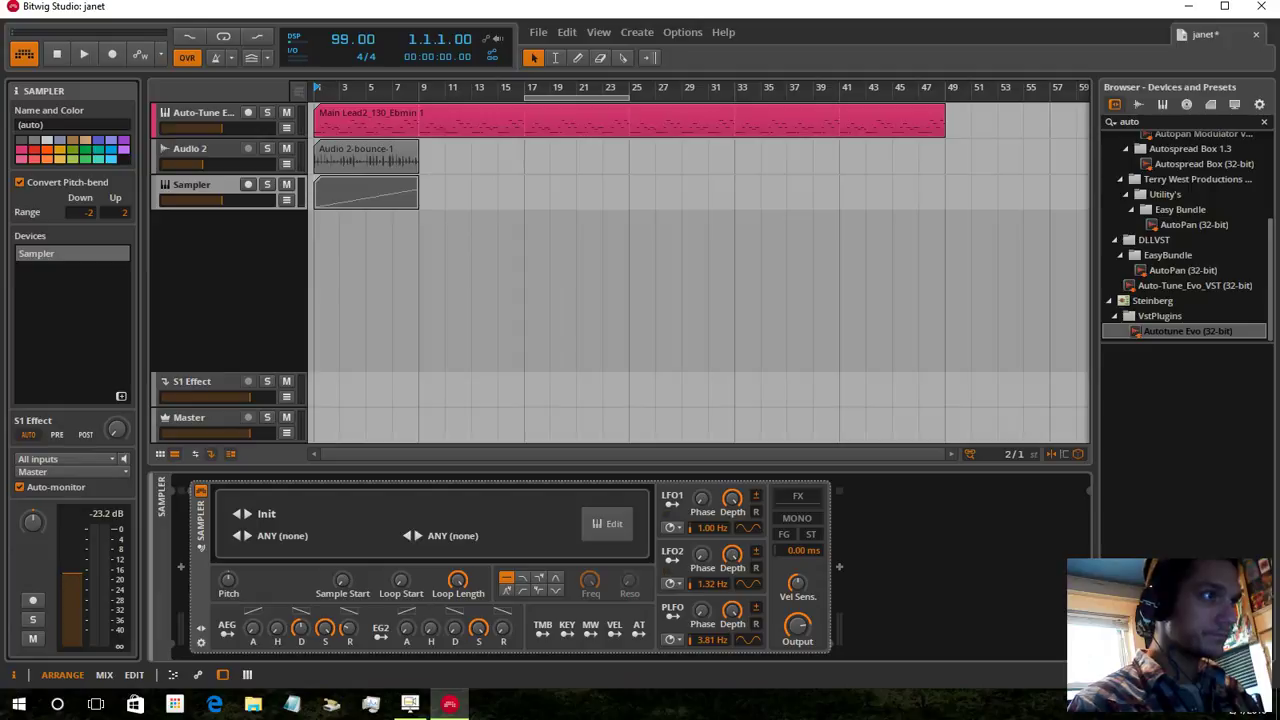
left_click(248, 184)
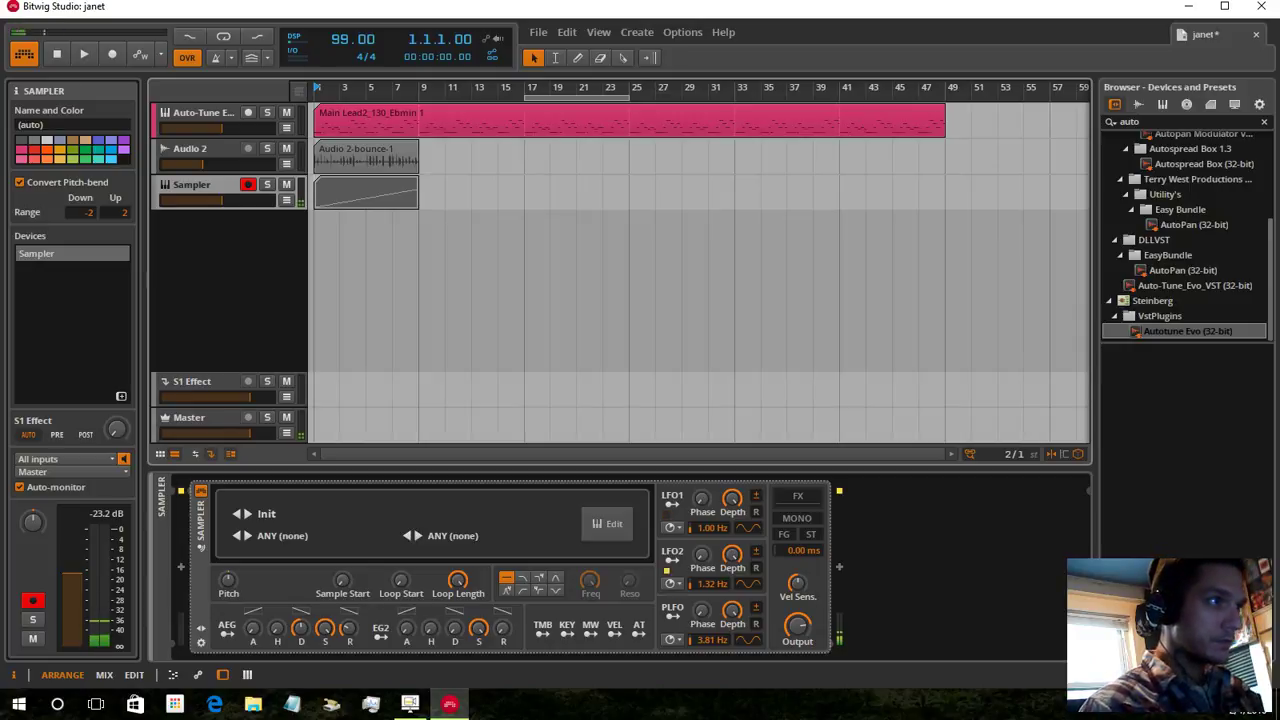
left_click(70, 472)
left_click(59, 431)
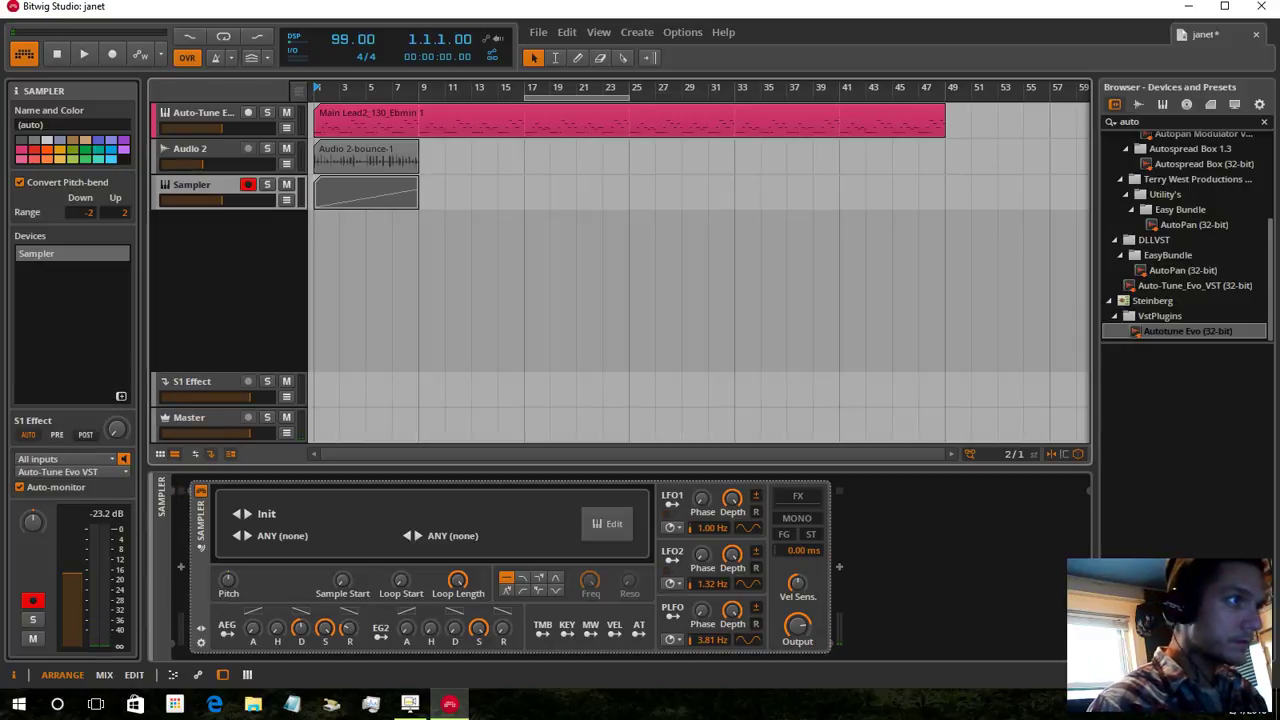
Delete the slice note clip from the Sampler track and raise that track's volume
left_click(366, 192)
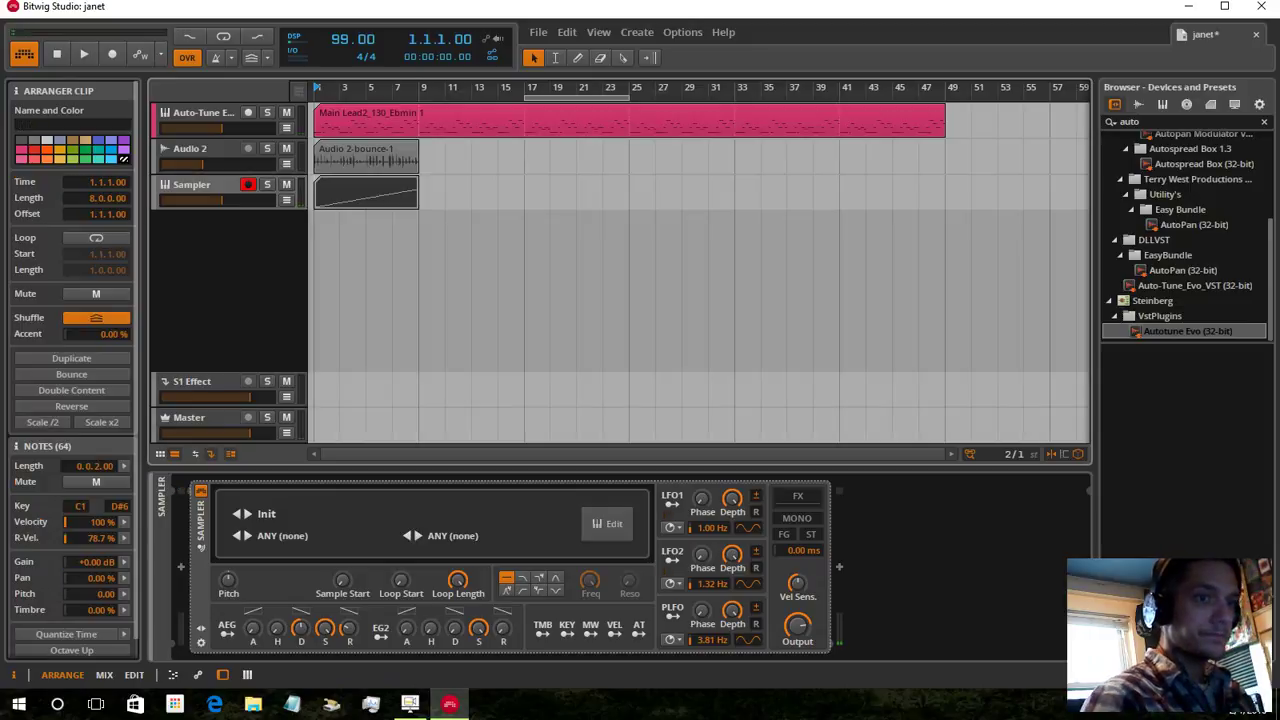
key("Delete")
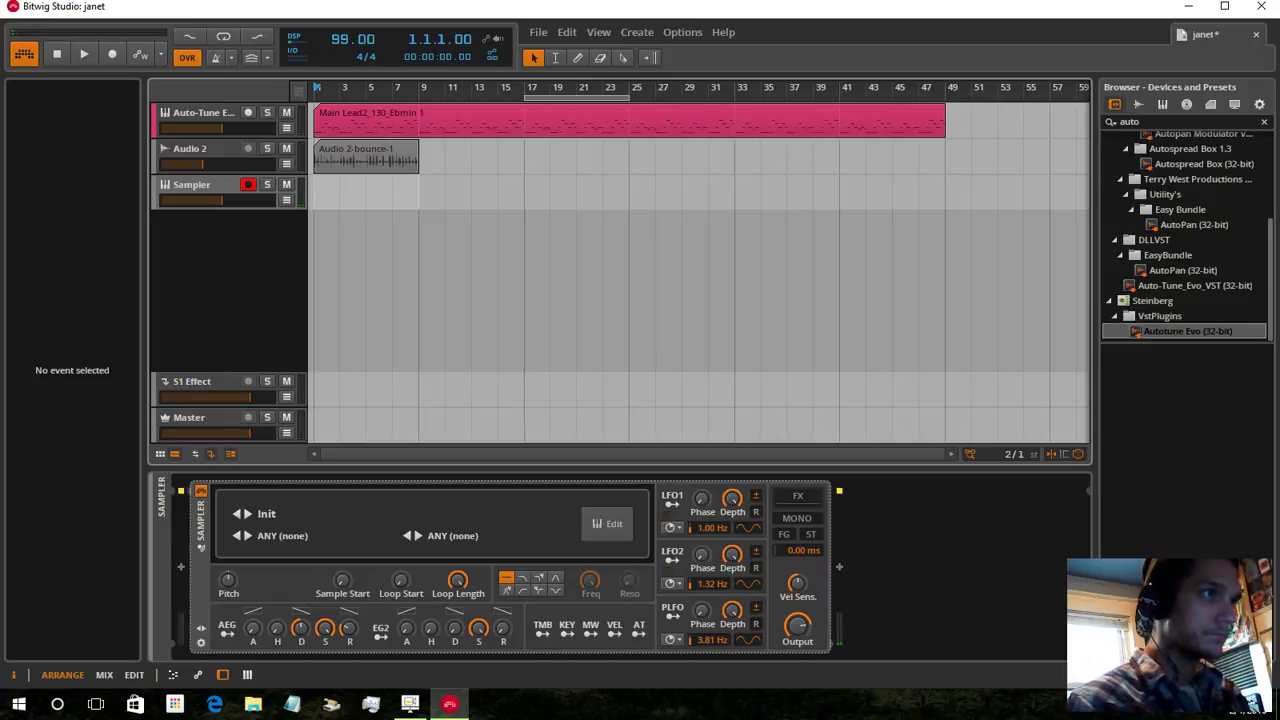
left_click(192, 185)
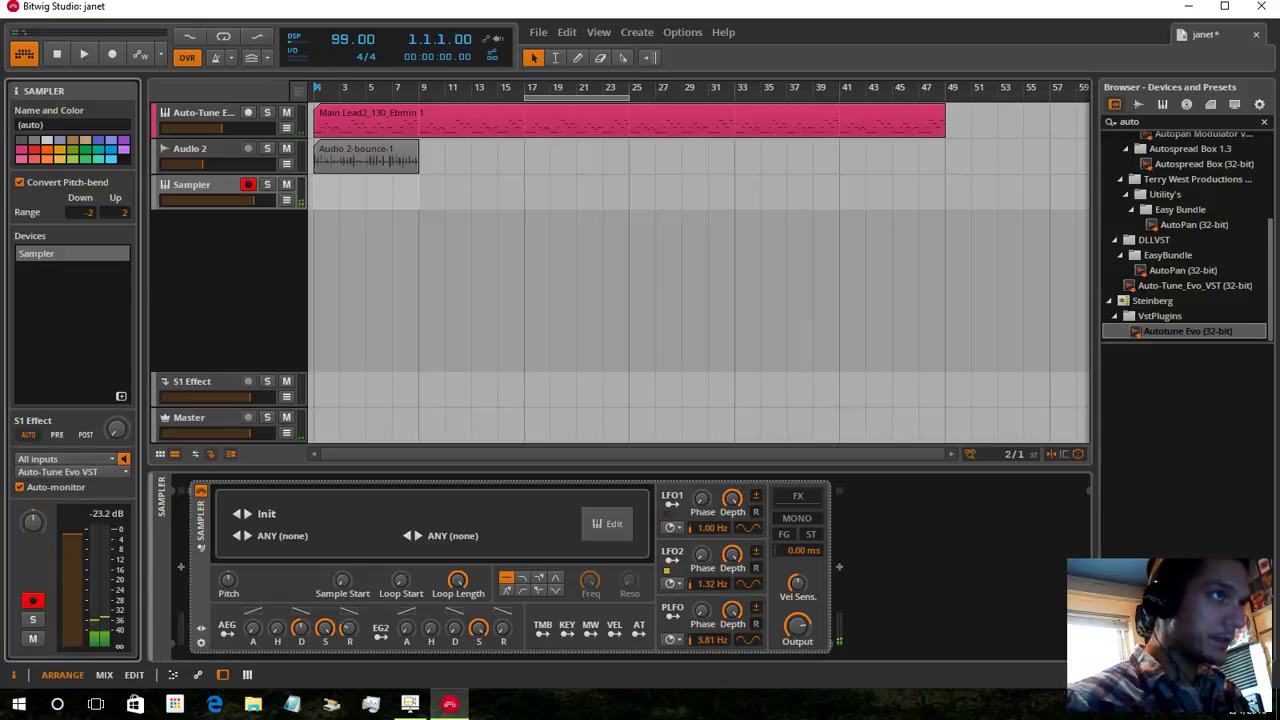
Copy the Main Lead2_130_Ebmin 1 clip to a new instrument track and load the Polysynth preset Antonio on it
left_click(420, 113)
left_click_drag(420, 113, 420, 221)
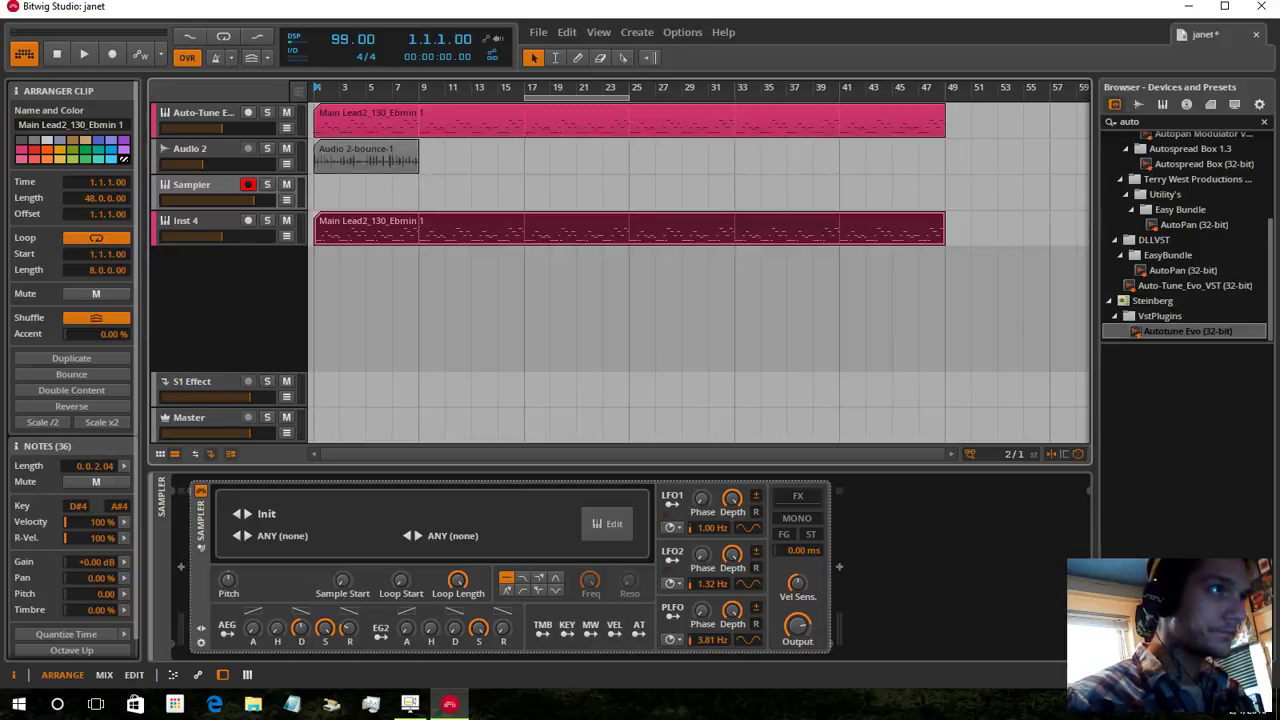
key("space")
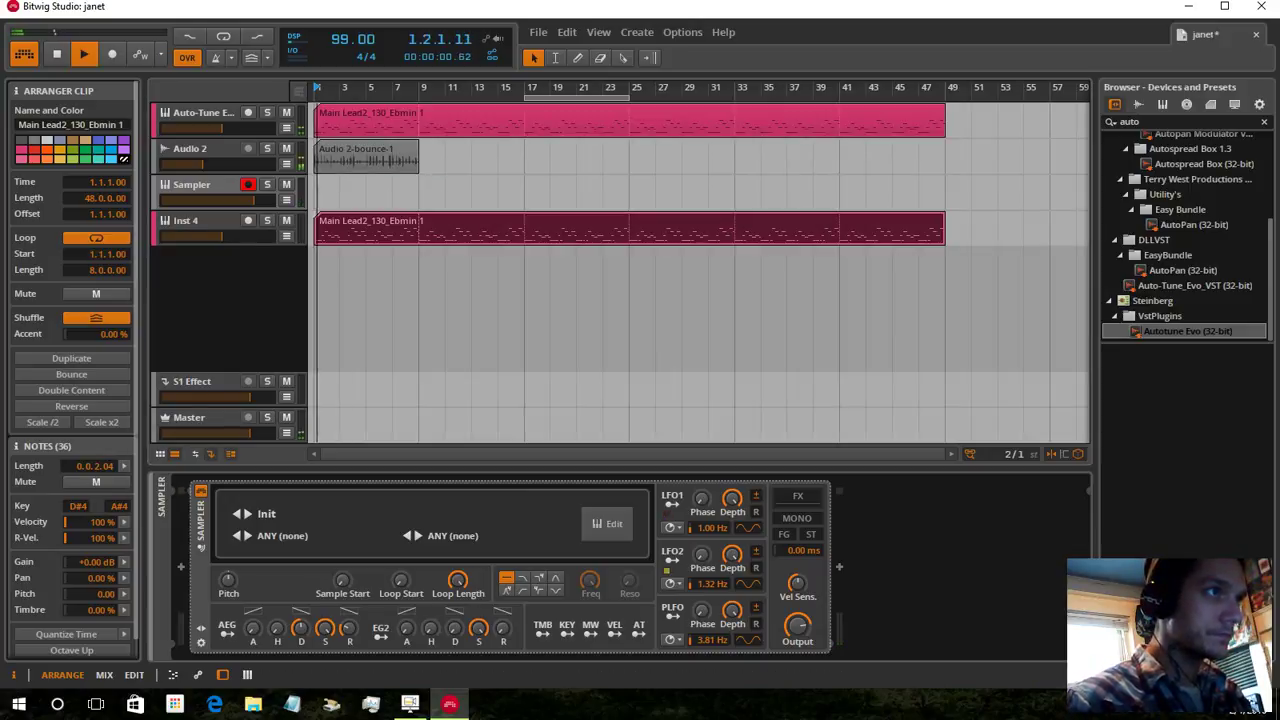
left_click(190, 221)
left_click(1150, 122)
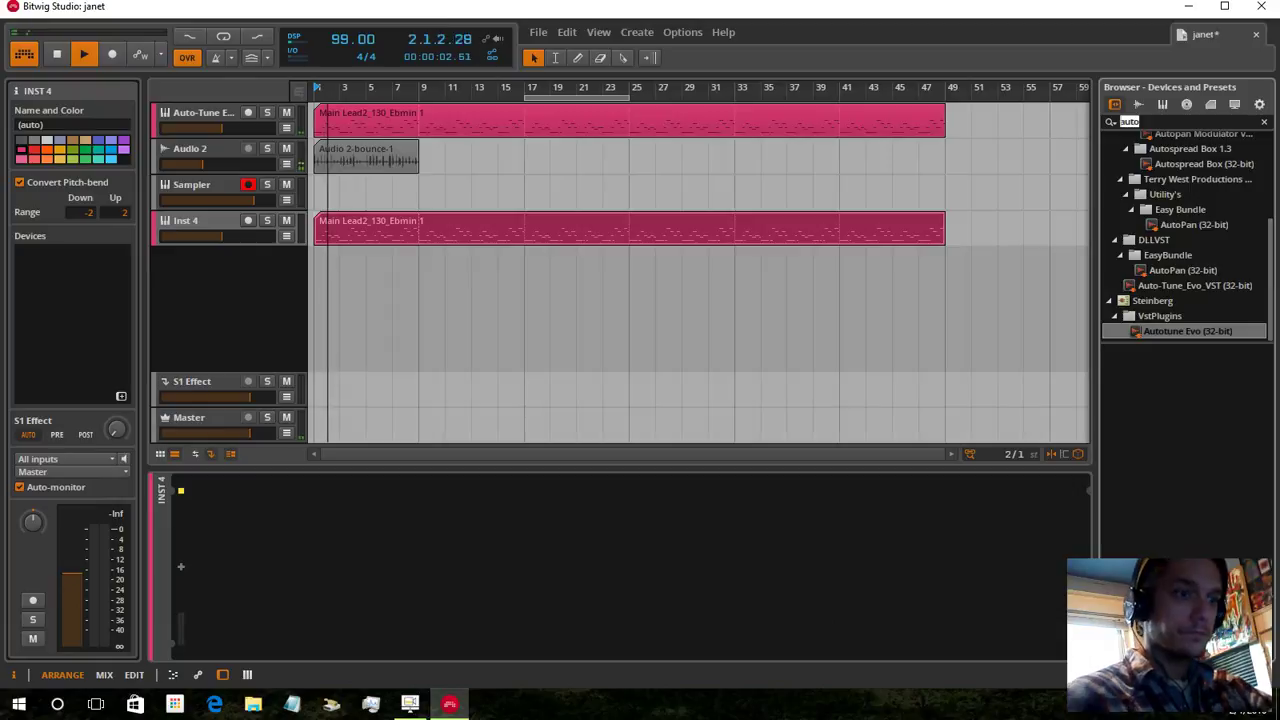
type("poly")
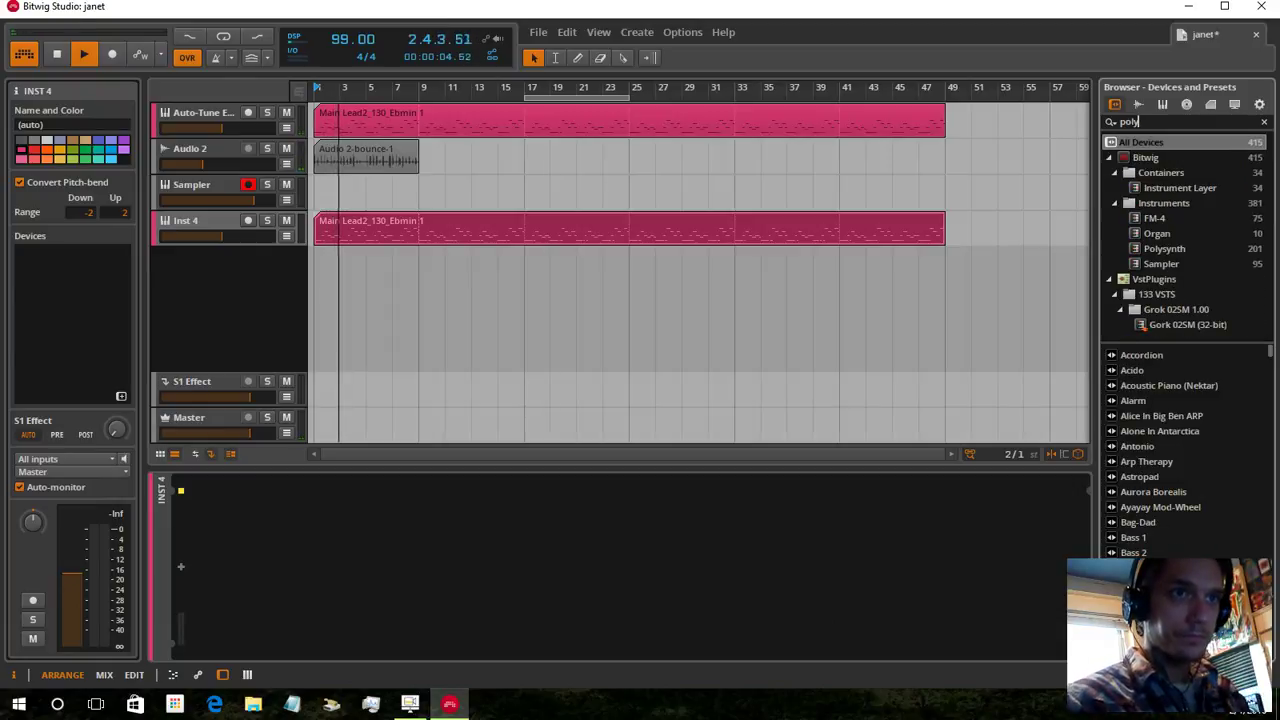
double_click(1138, 446)
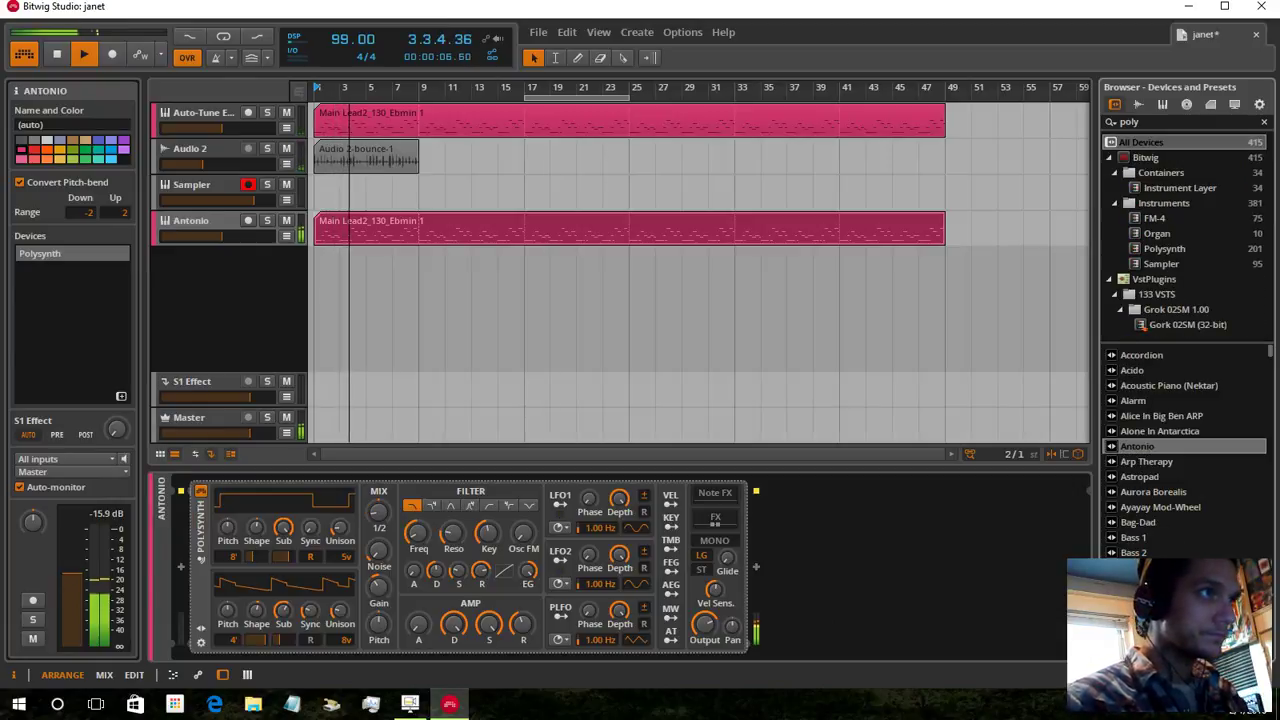
Delete the Audio 2 track
left_click(190, 149)
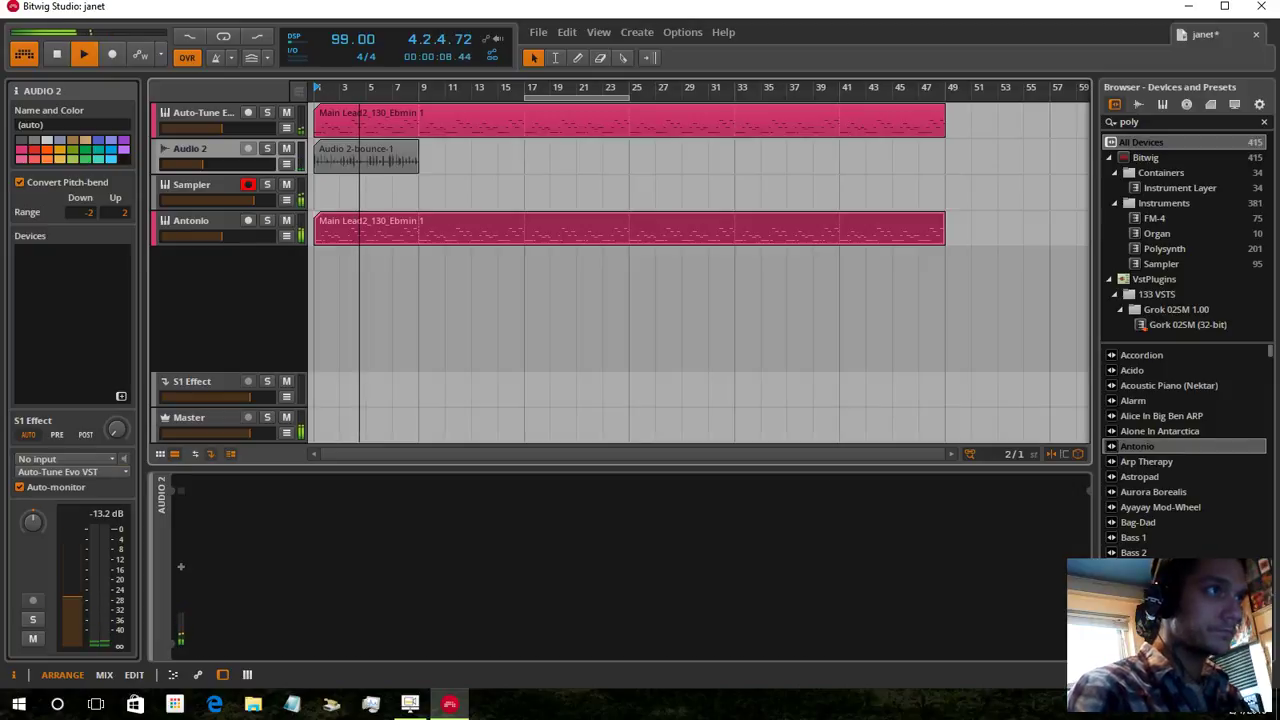
key("Delete")
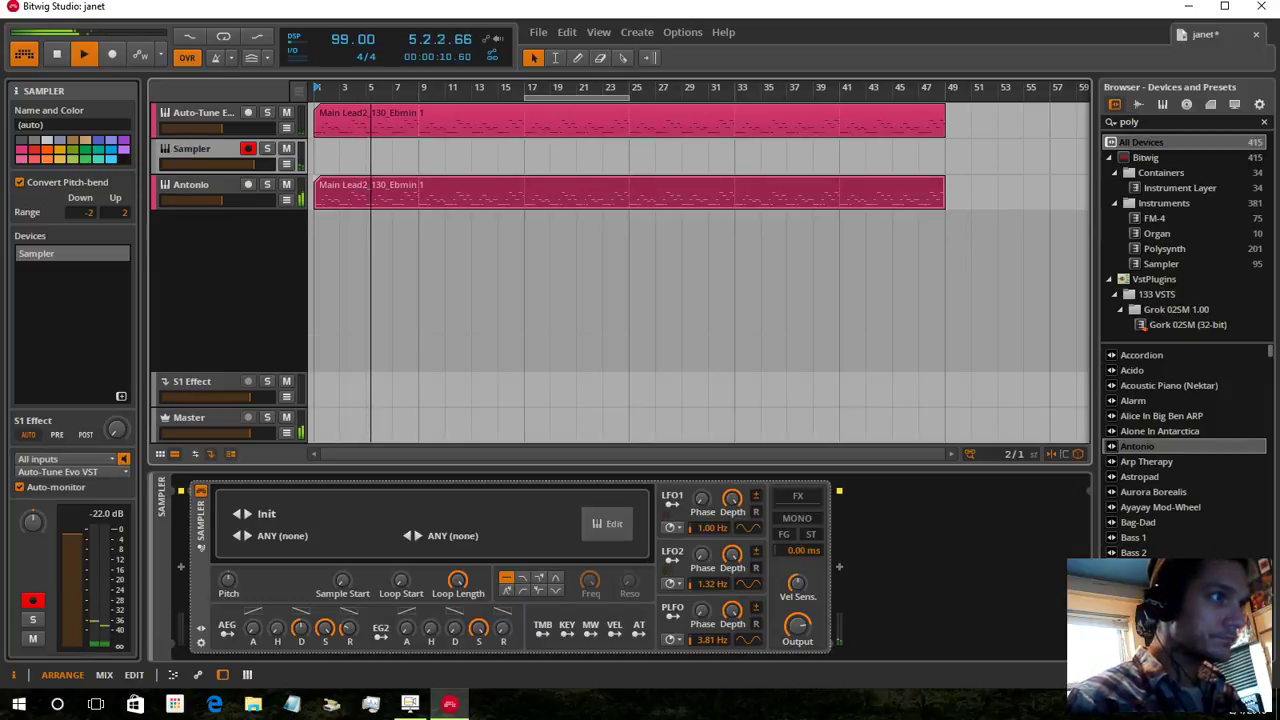
Balance the levels: Sampler track at +6.02 dB, Auto-Tune Evo VST track at maximum, and the Antonio track lowered
left_click_drag(72, 535, 72, 512)
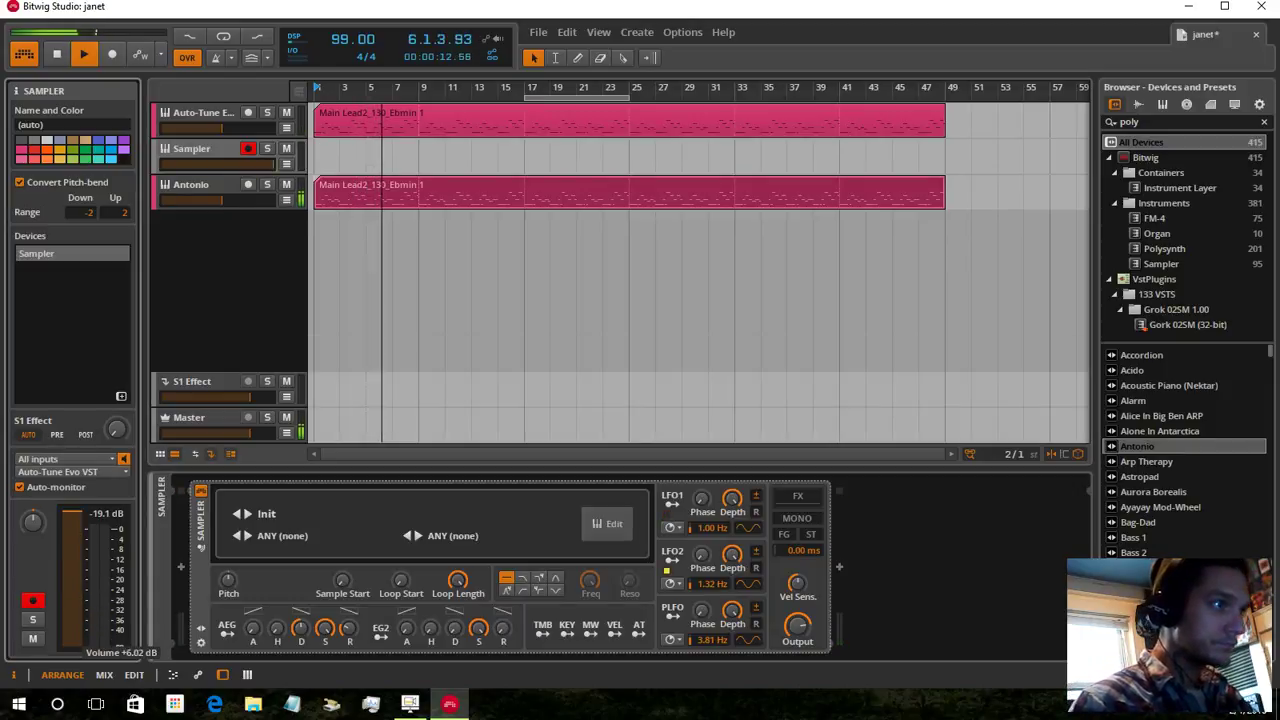
left_click(203, 113)
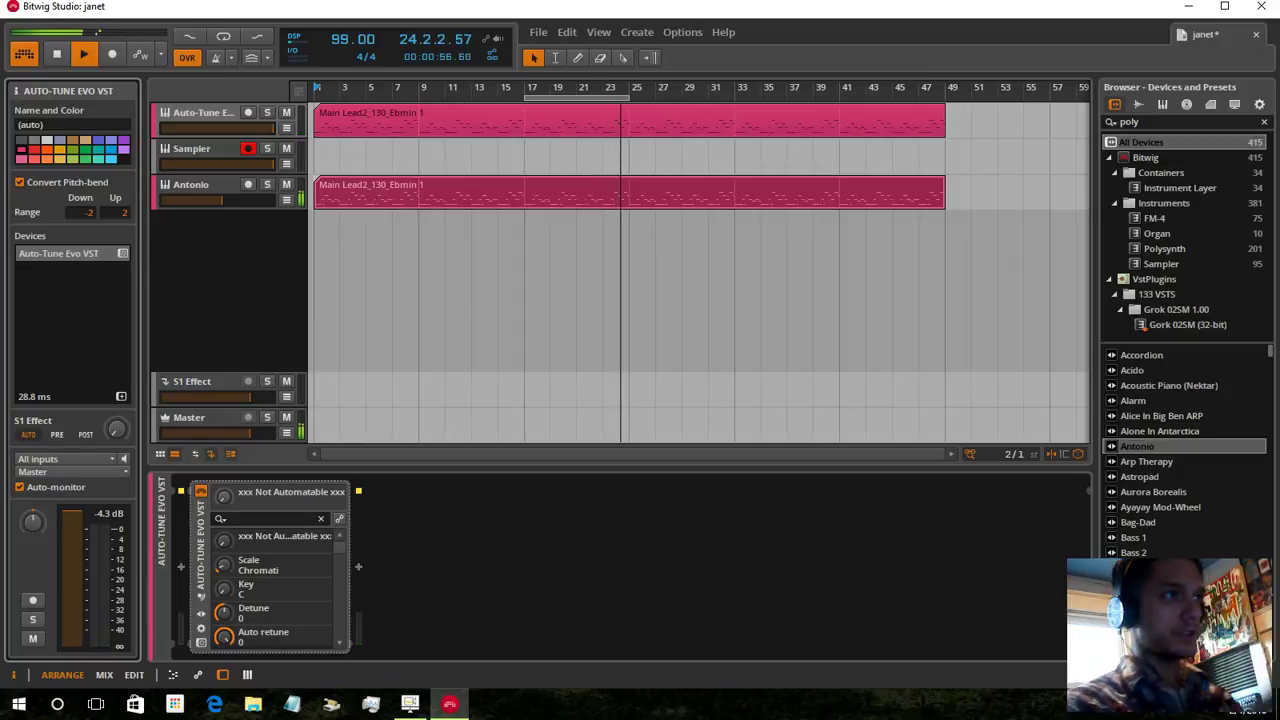
left_click(192, 185)
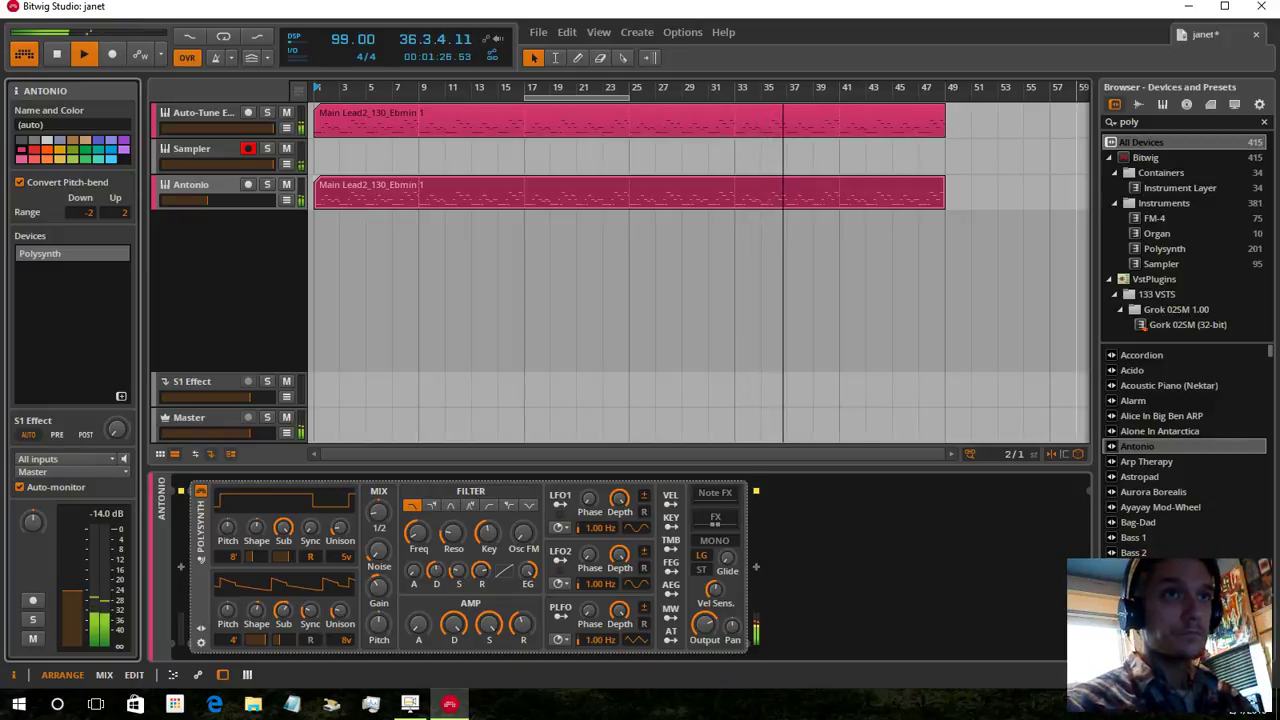
Search the sample library for "bea" and audition beat loops such as 150.010.wav and Hardbeatz140_078.wav
left_click(1138, 104)
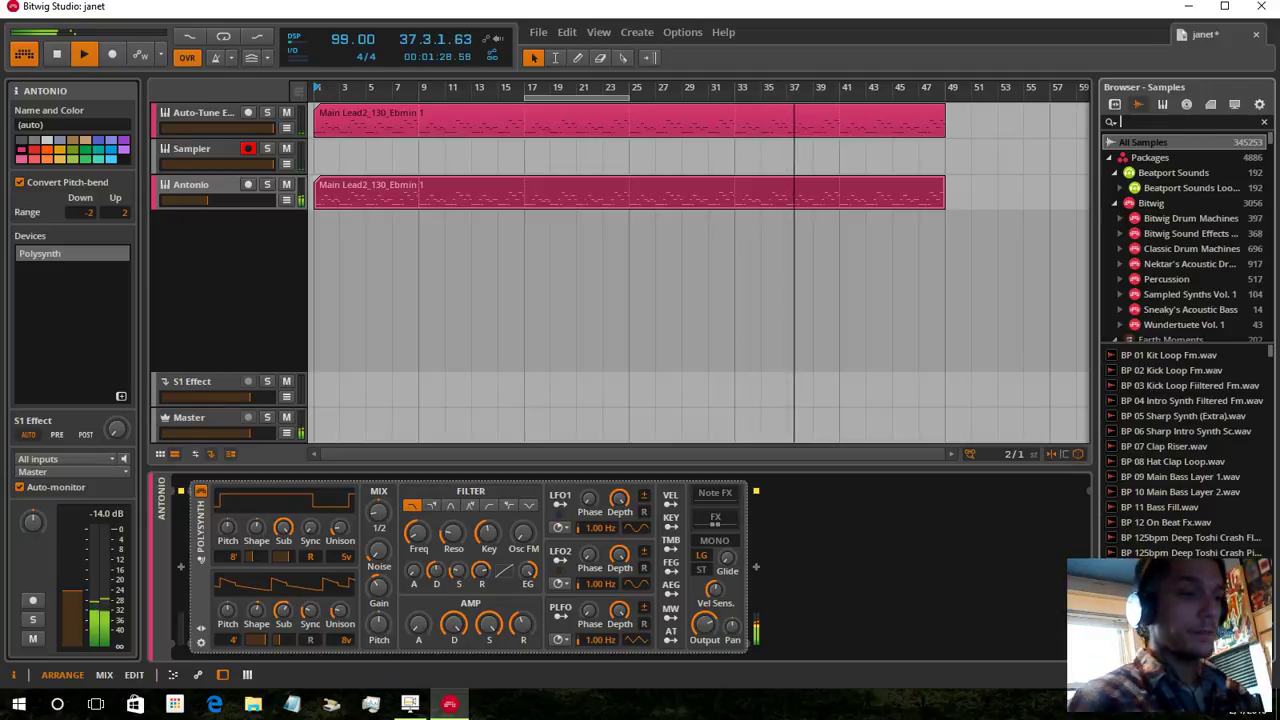
type("bea")
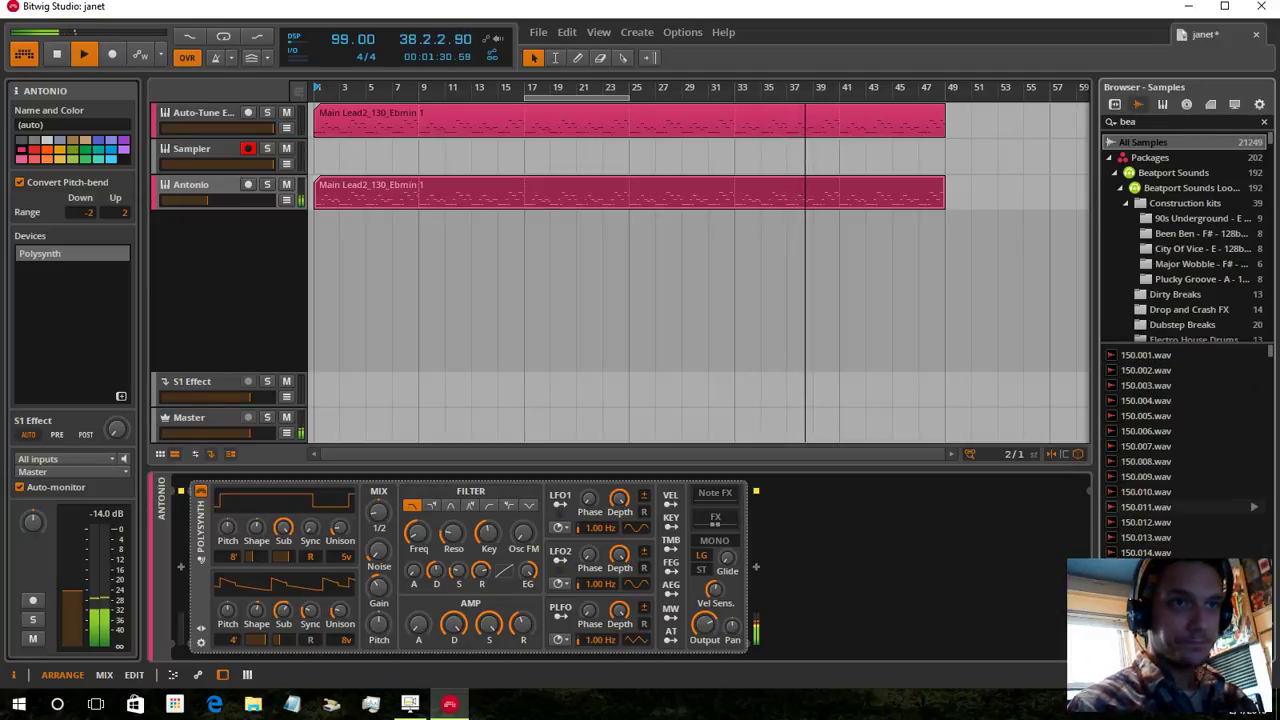
left_click(1152, 492)
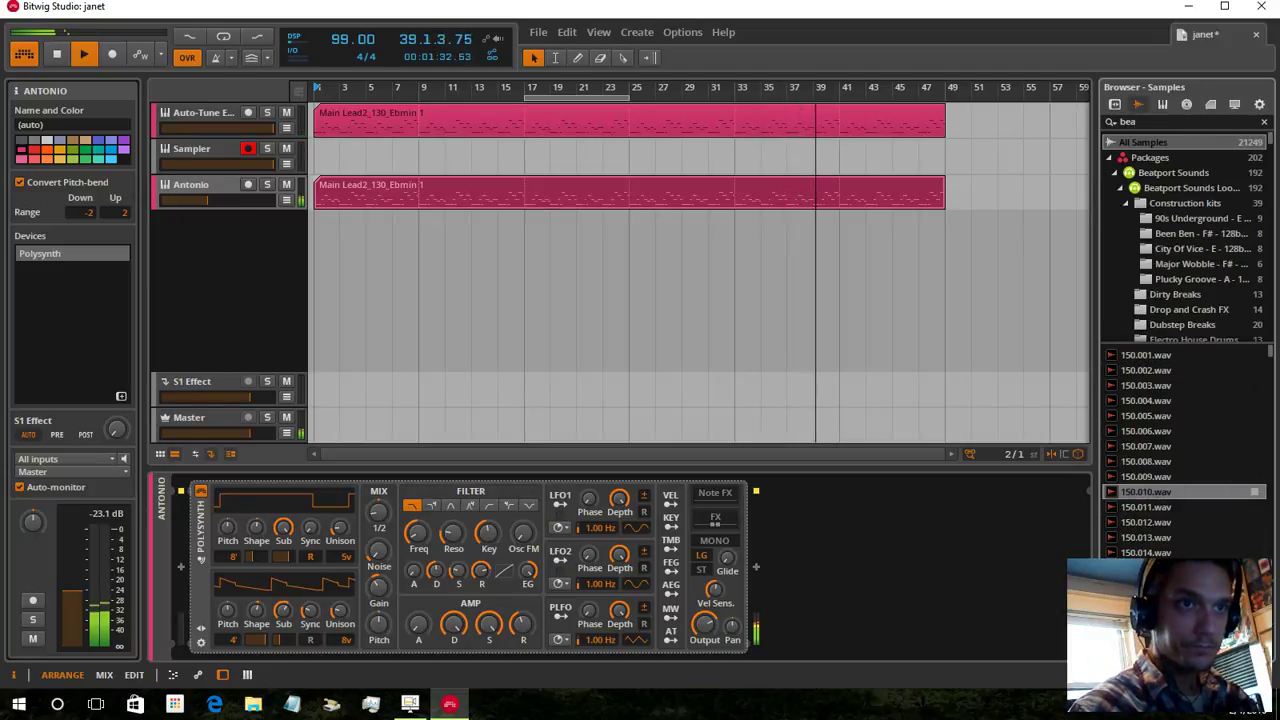
scroll(1185, 450, "down", 10)
left_click_drag(1270, 364, 1270, 458)
left_click(1170, 426)
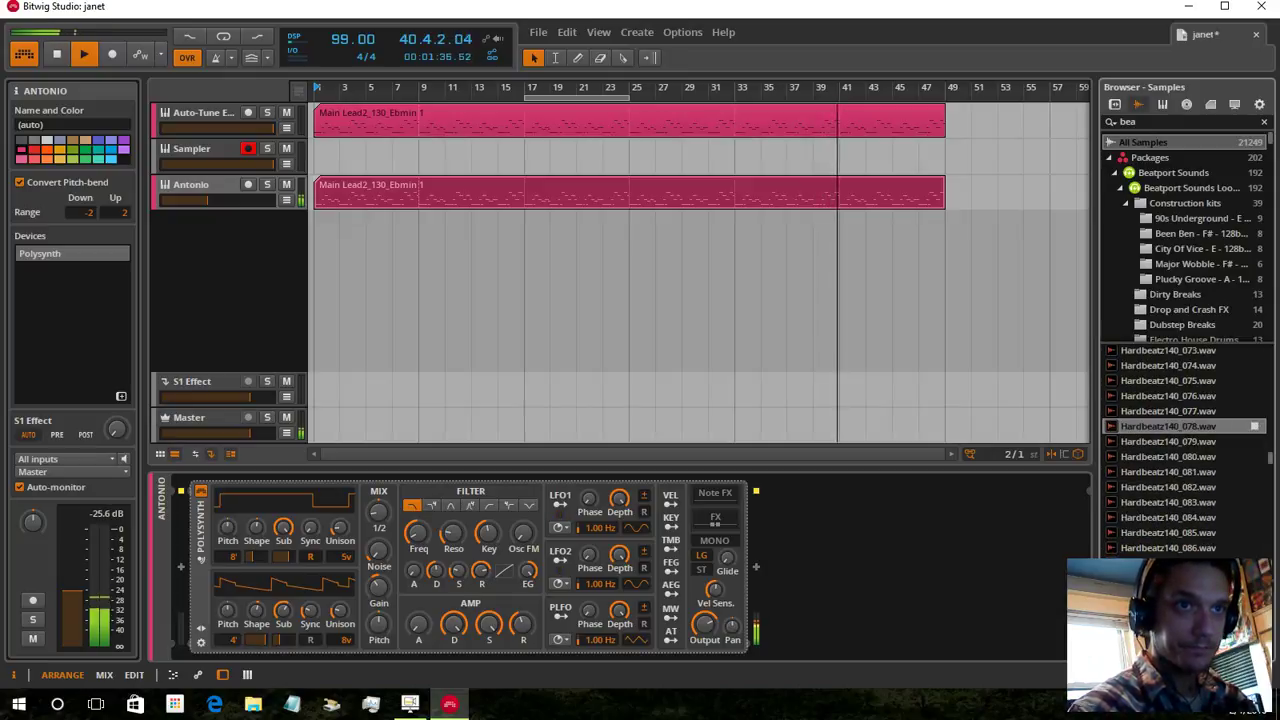
scroll(1168, 430, "down", 5)
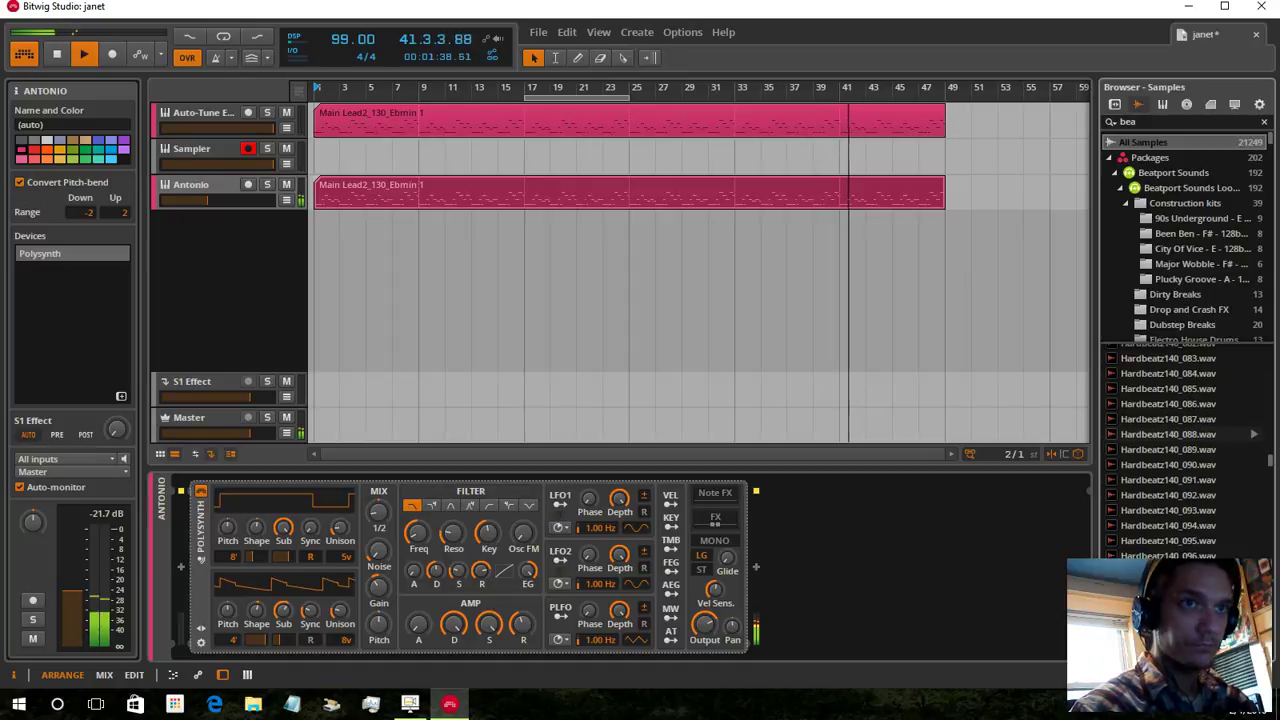
scroll(1185, 444, "up", 5)
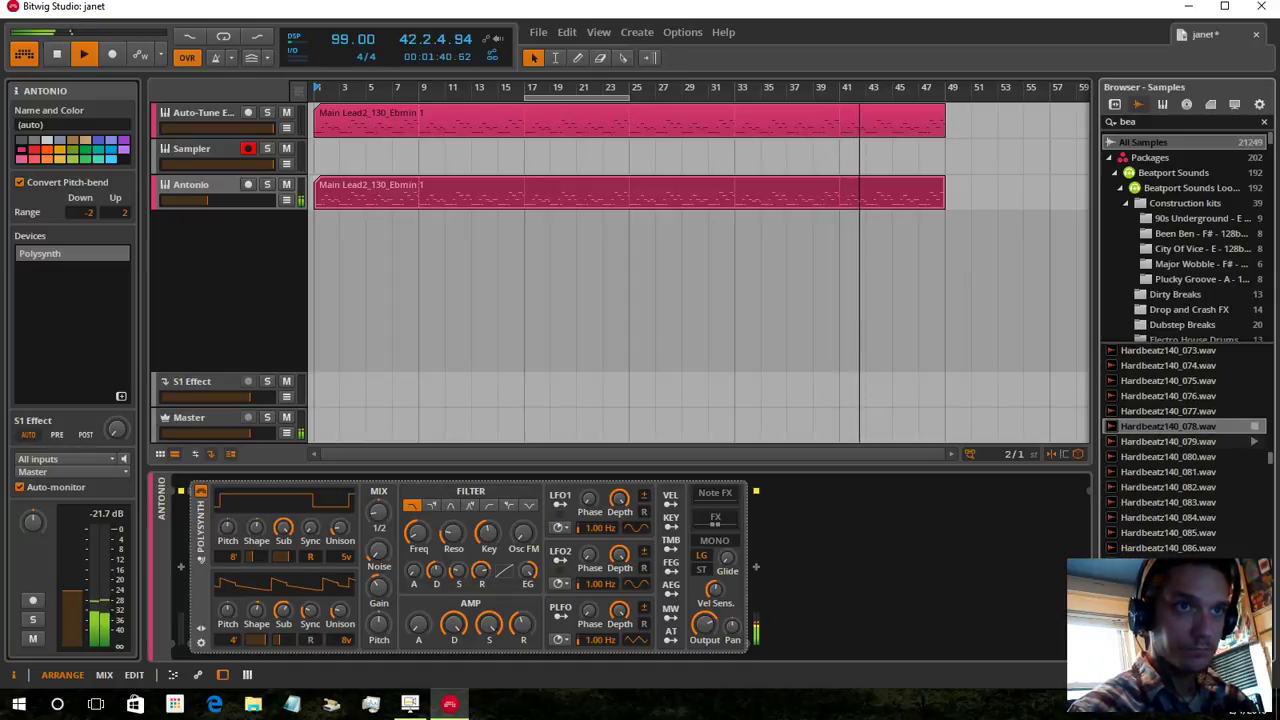
Place Hardbeatz140_080.wav at bar 1 on a new audio track and scale the clip ×2 to two bars
left_click(1216, 457)
left_click_drag(1180, 457, 318, 229)
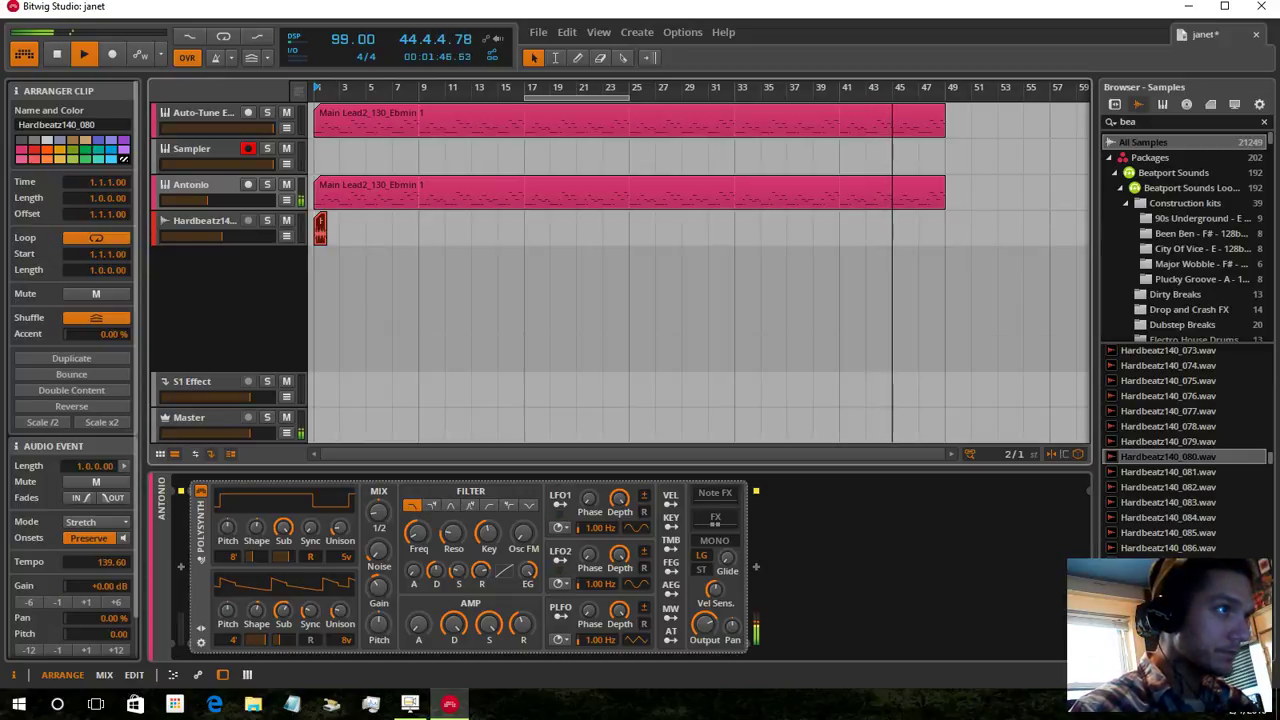
left_click(102, 422)
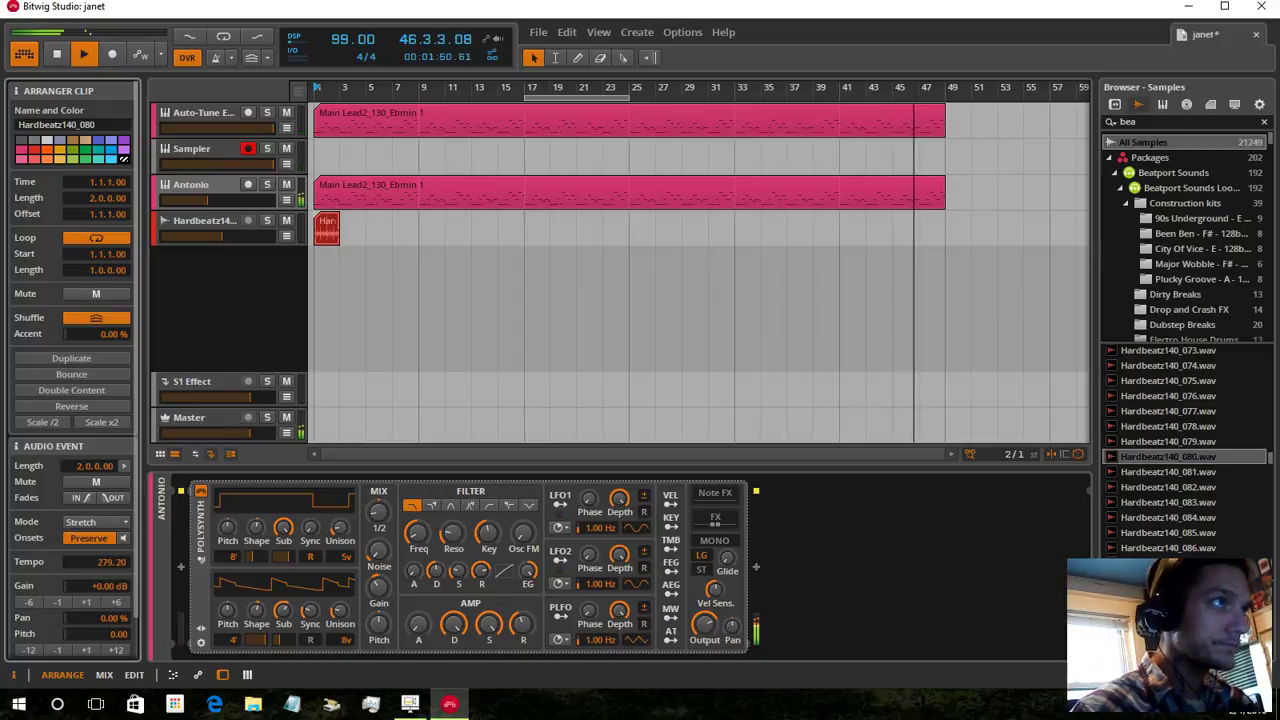
Play from the start, lower the Hardbeatz140_080 track's volume and extend its looped clip to 16 bars
key("space")
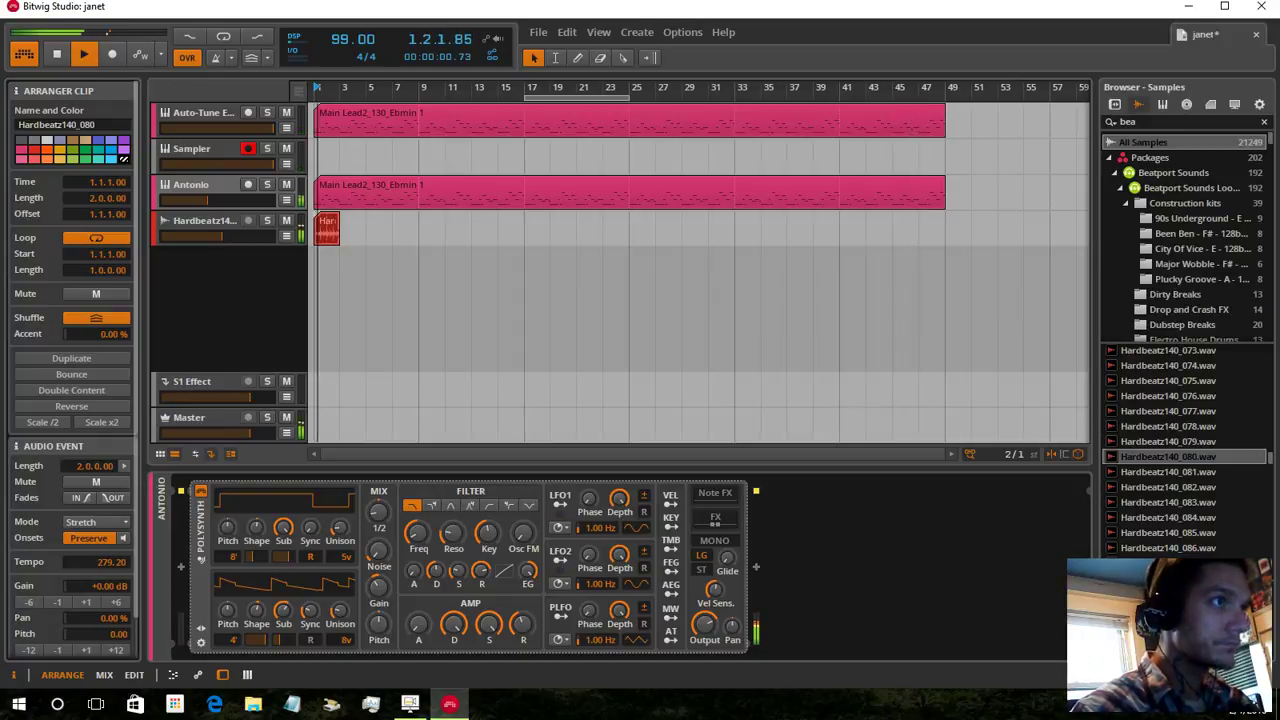
left_click(204, 221)
left_click_drag(72, 572, 72, 592)
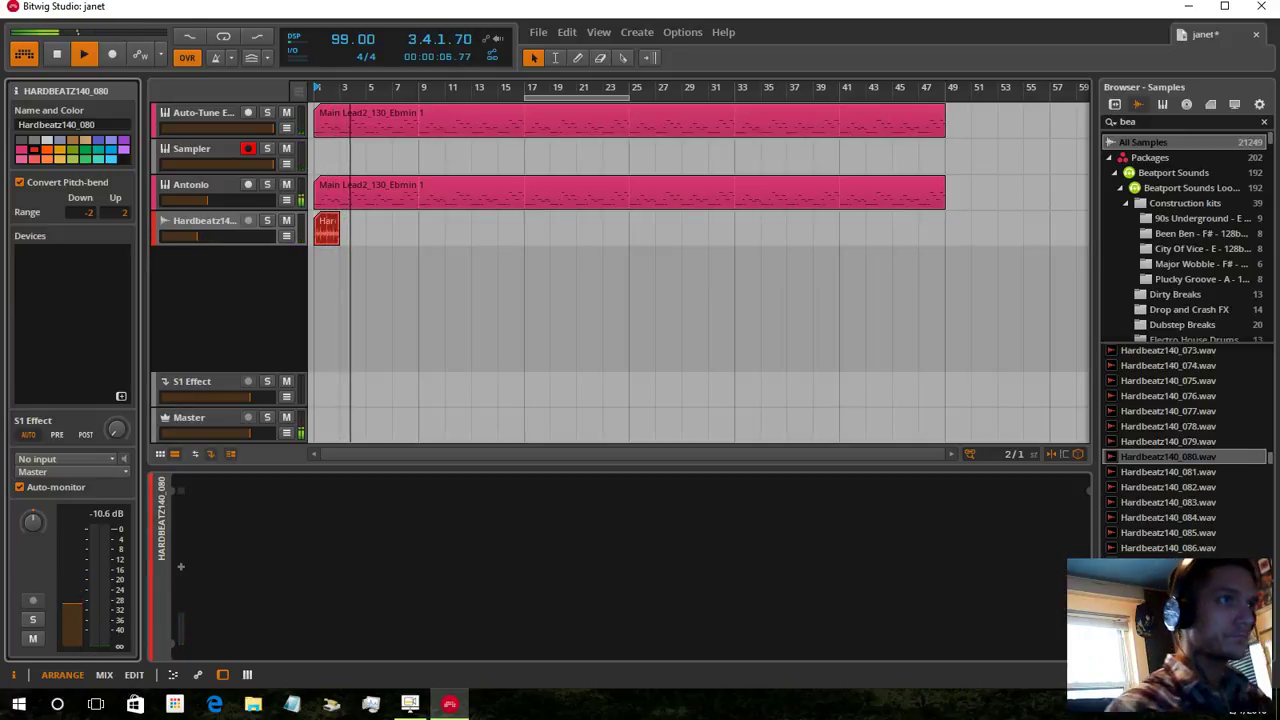
left_click_drag(338, 228, 523, 228)
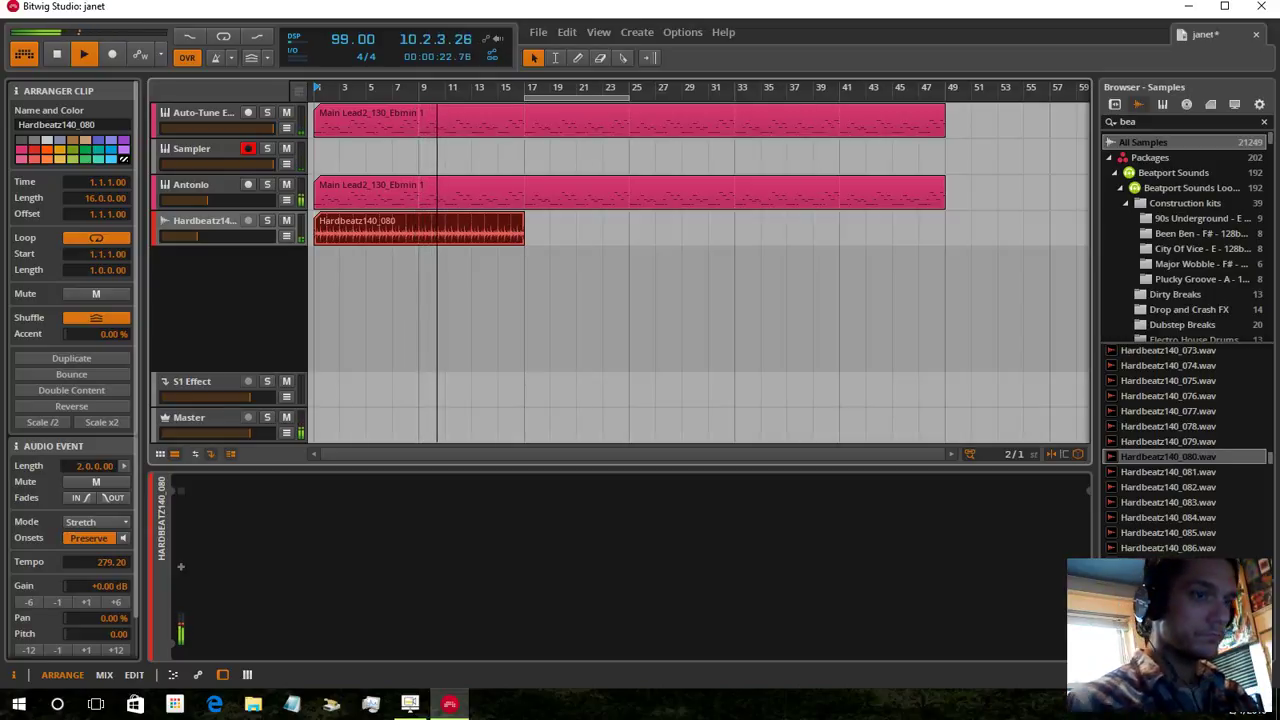
Delete the Hardbeatz140_080 clip and look through the remaining "bea" samples for a replacement beat
key("Delete")
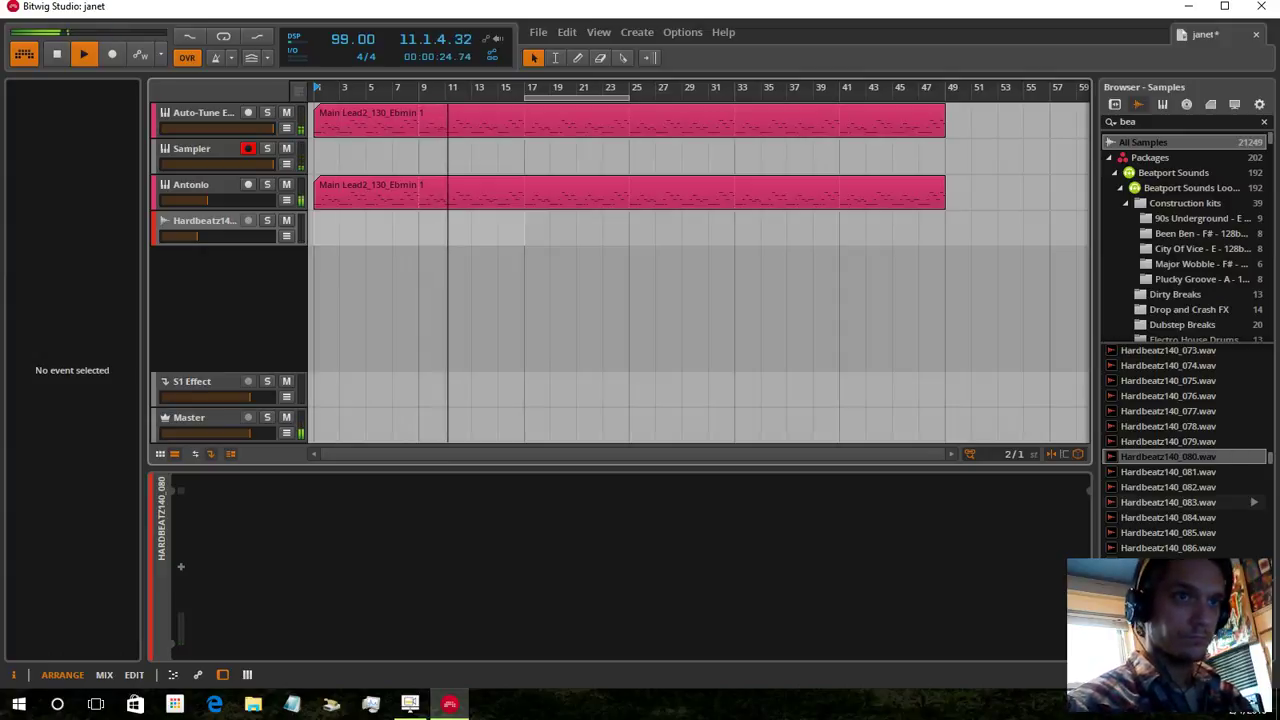
scroll(1180, 487, "down", 6)
scroll(1180, 487, "down", 20)
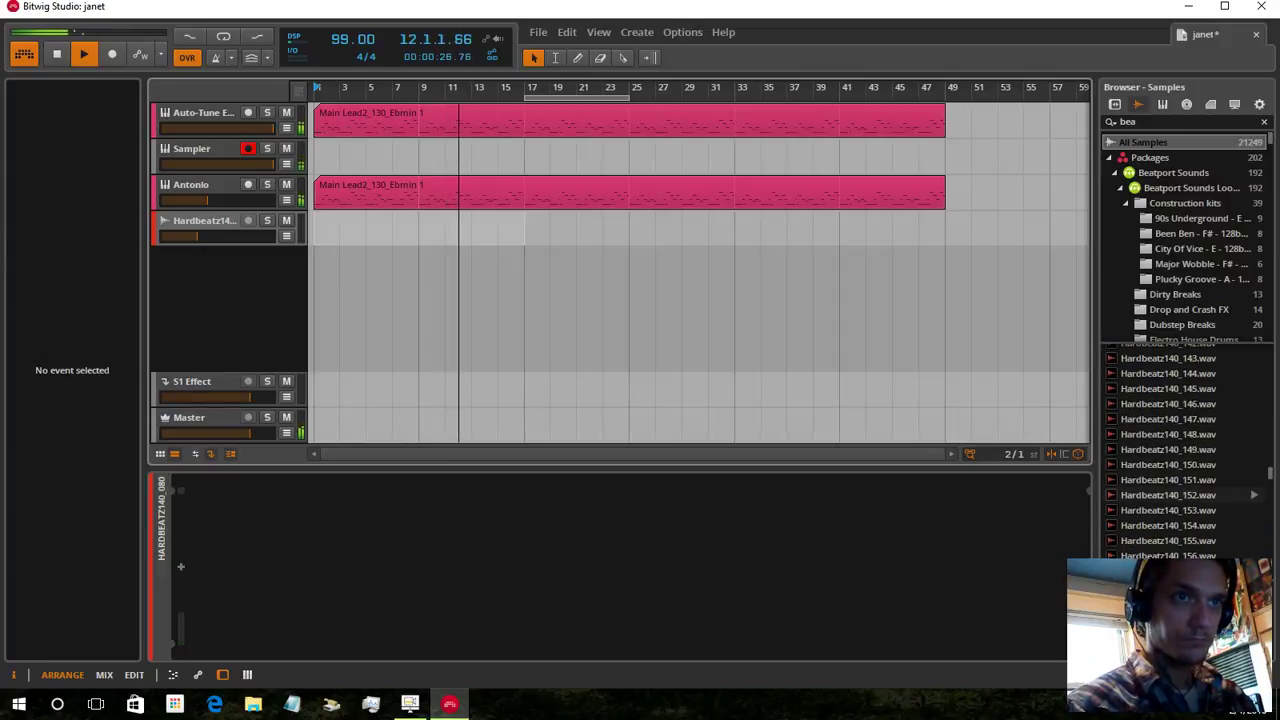
scroll(1180, 487, "down", 15)
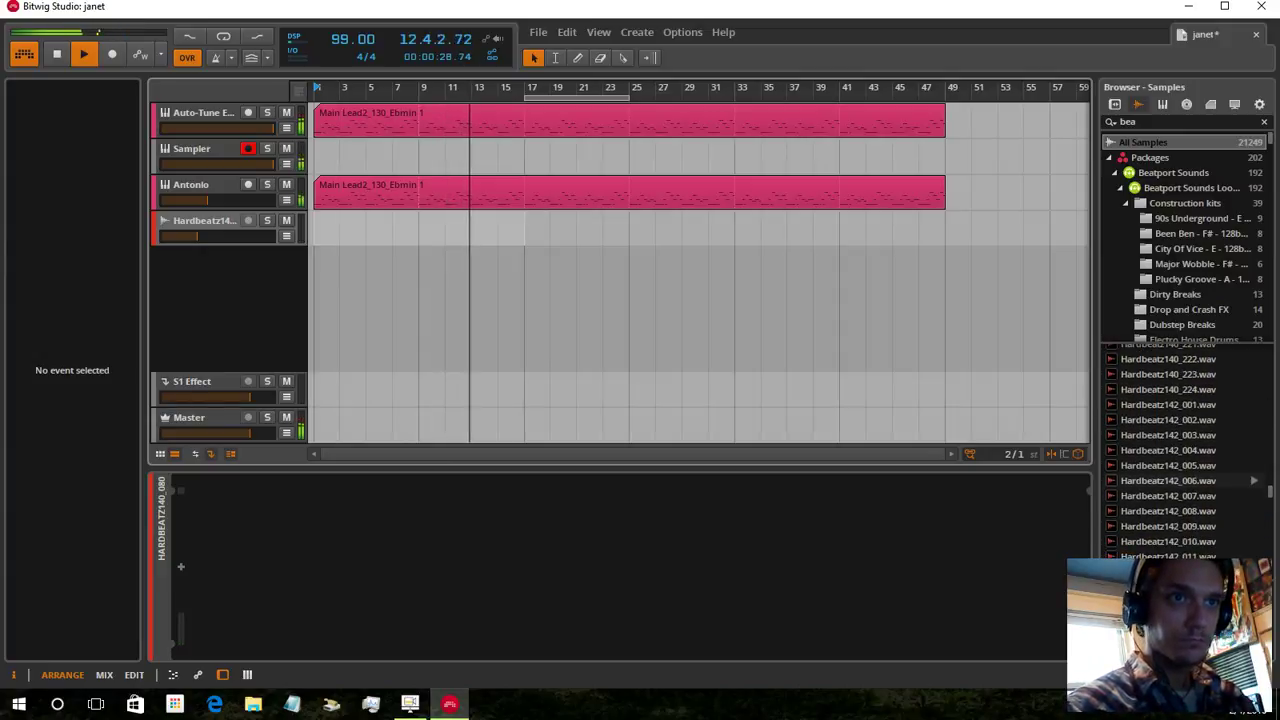
Try JB - Sounds & Instruments (5).wav from bar 1 as a 24-bar loop on a new audio track, and delete that track
left_click_drag(1270, 491, 318, 262)
left_click_drag(602, 265, 643, 265)
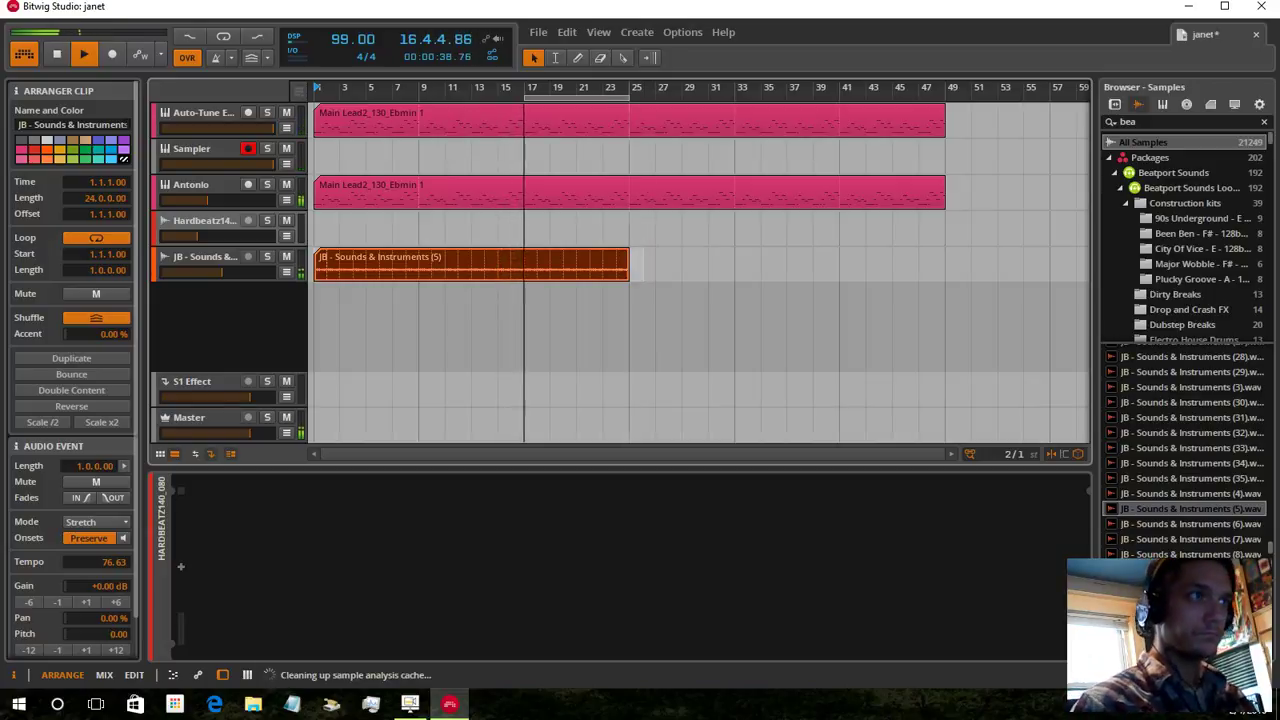
left_click(204, 257)
key("Delete")
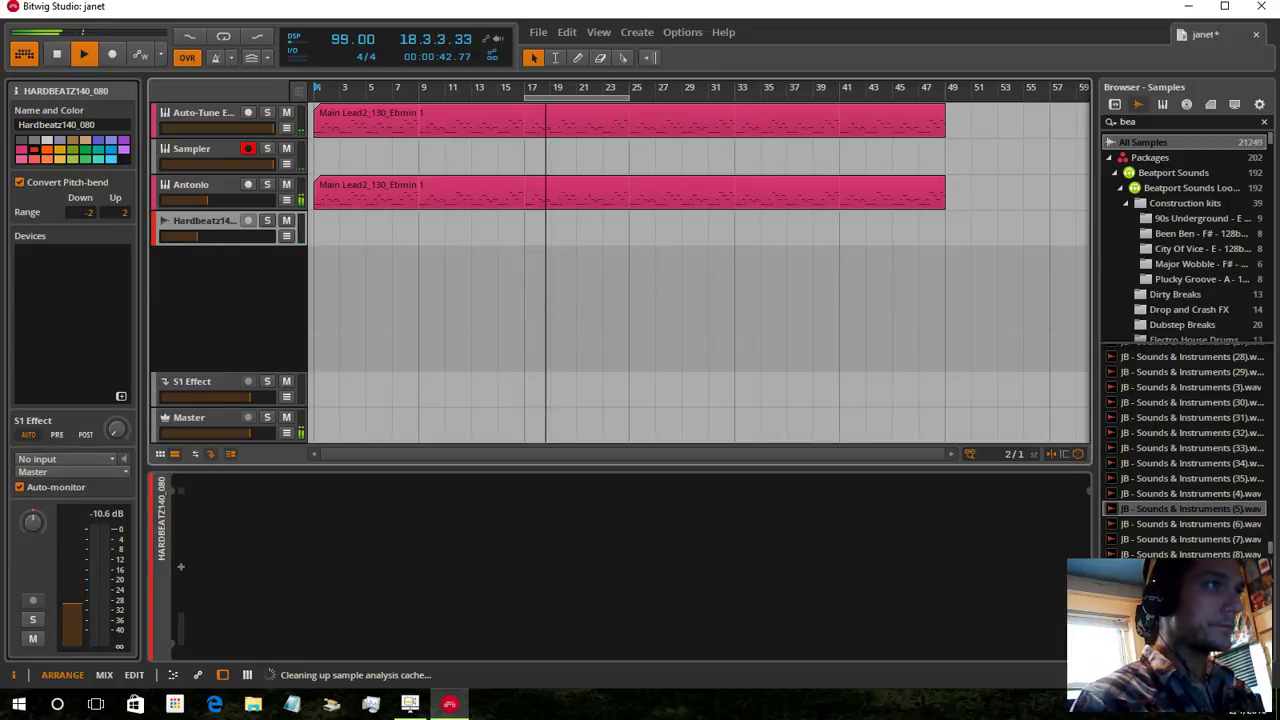
Lower the Auto-Tune Evo VST track's volume, and add a Compressor after Auto-Tune with an adjusted ratio
left_click(192, 185)
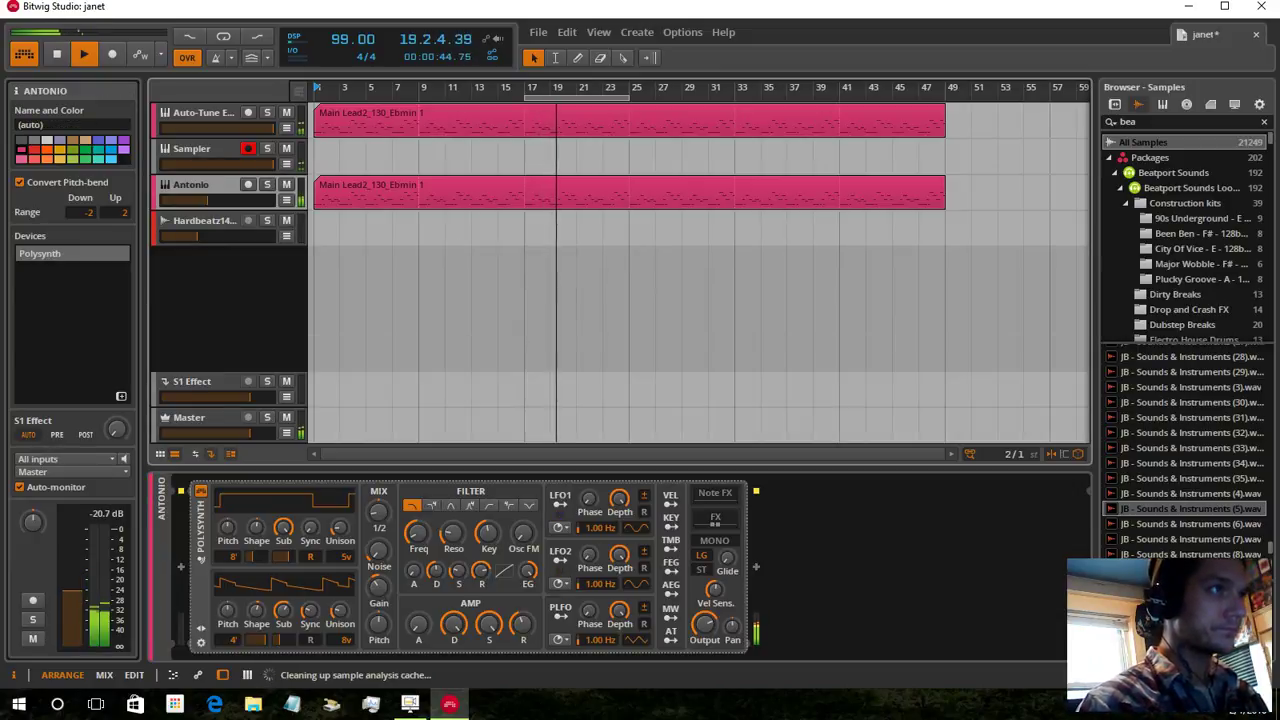
left_click(203, 113)
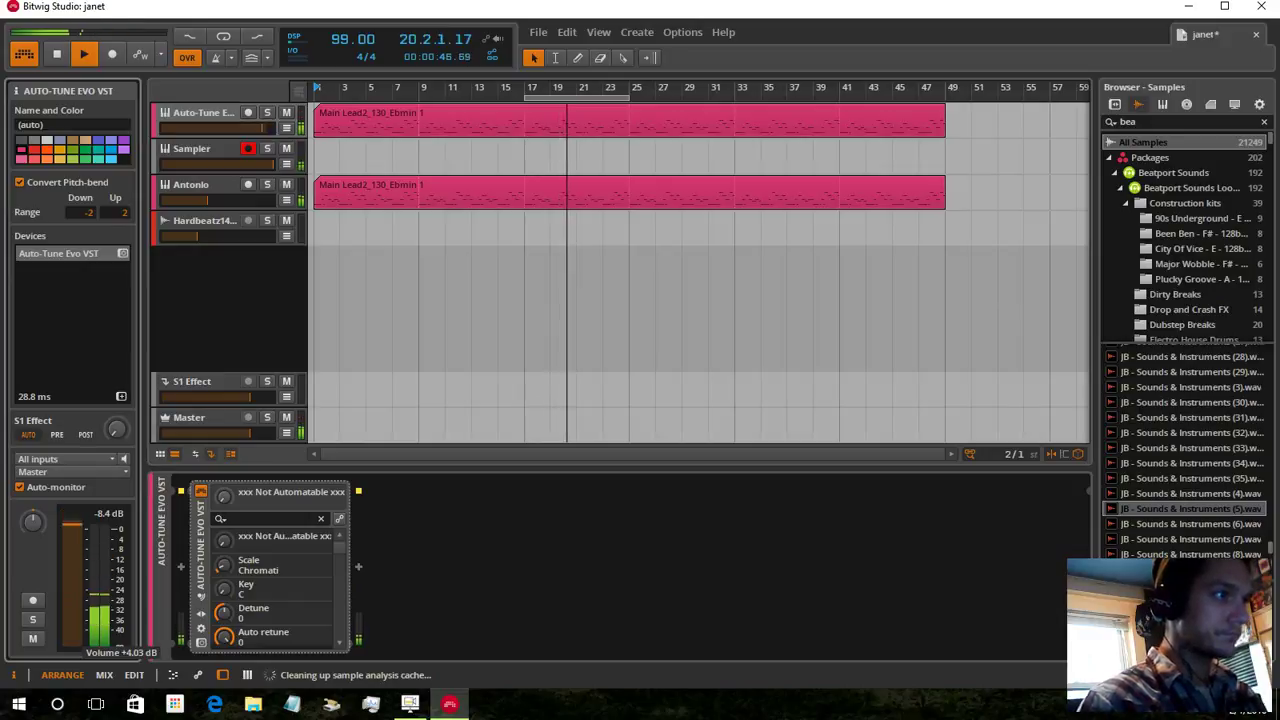
left_click(121, 397)
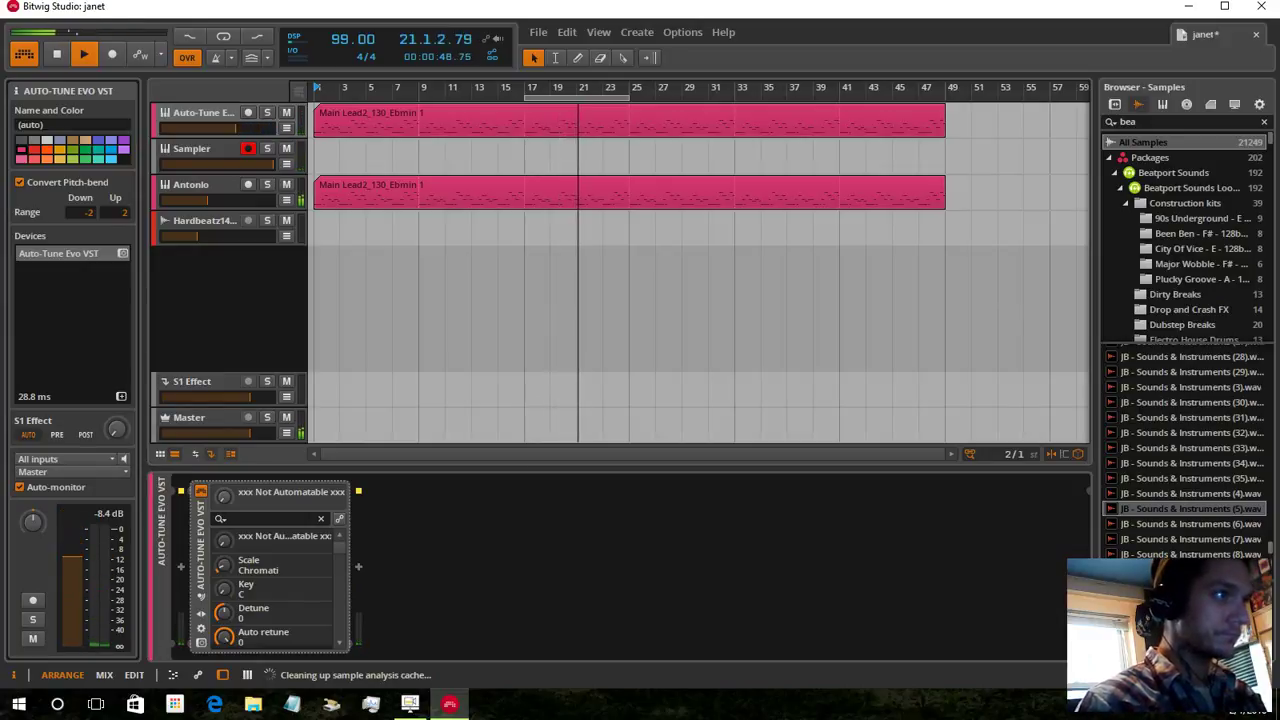
left_click(308, 412)
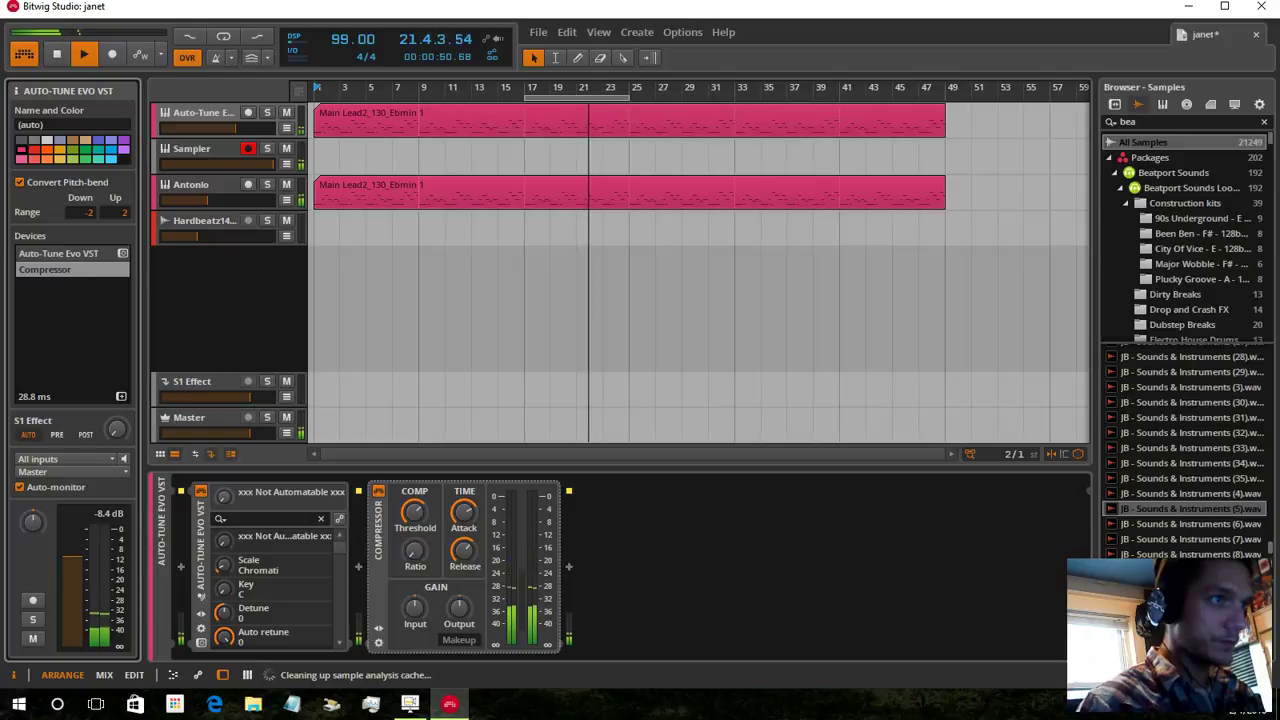
left_click_drag(464, 513, 464, 560)
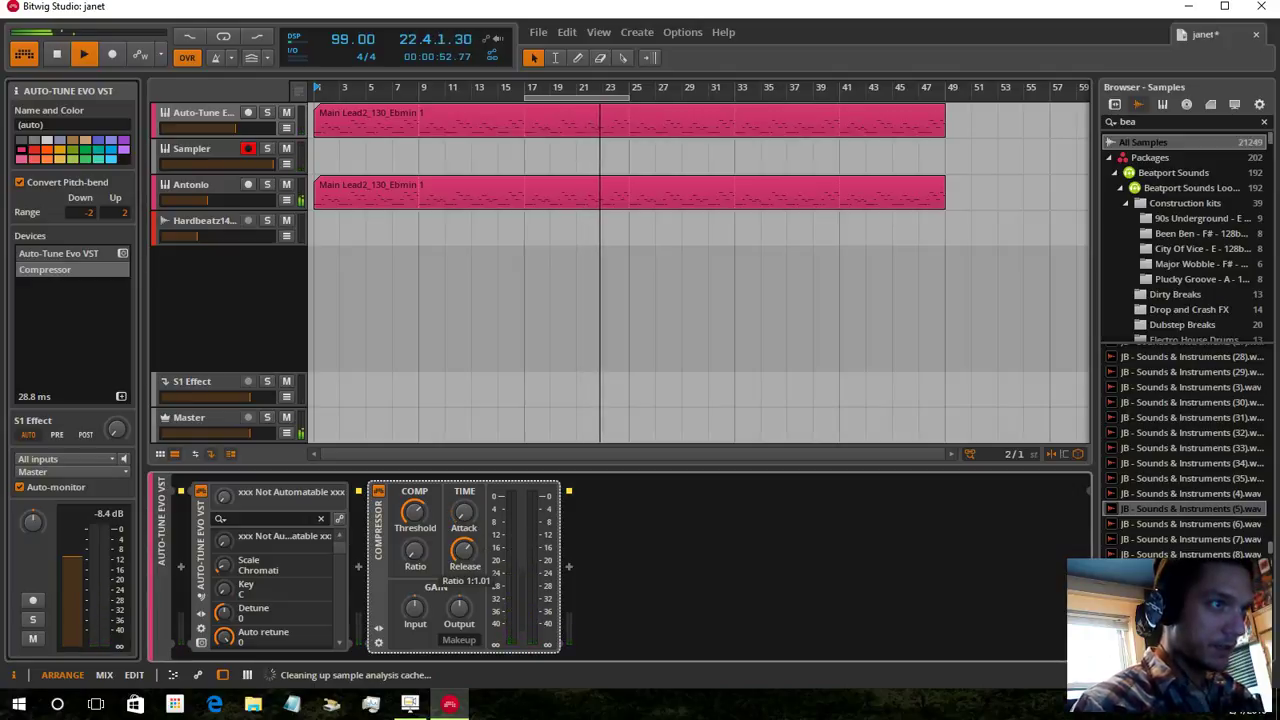
Add a Delay-2 after the Compressor on the Auto-Tune Evo VST track and bring up the Antonio track's devices
left_click(121, 397)
left_click(174, 428)
left_click(192, 185)
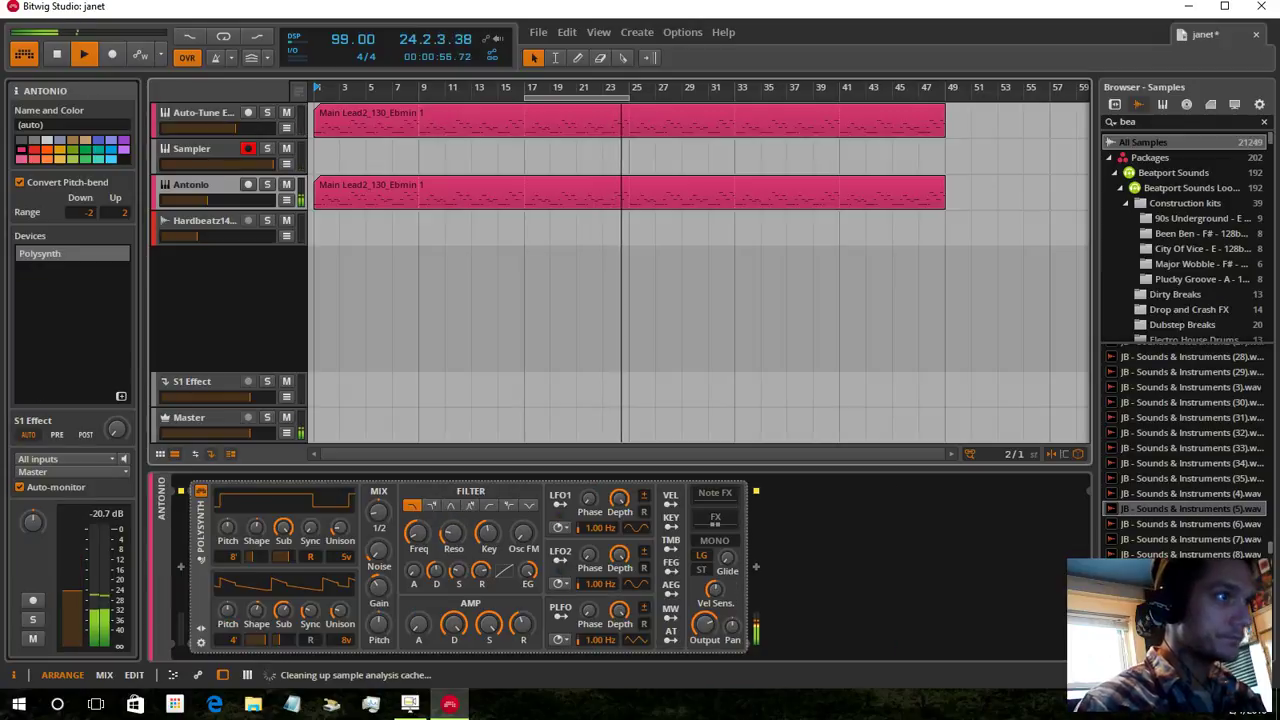
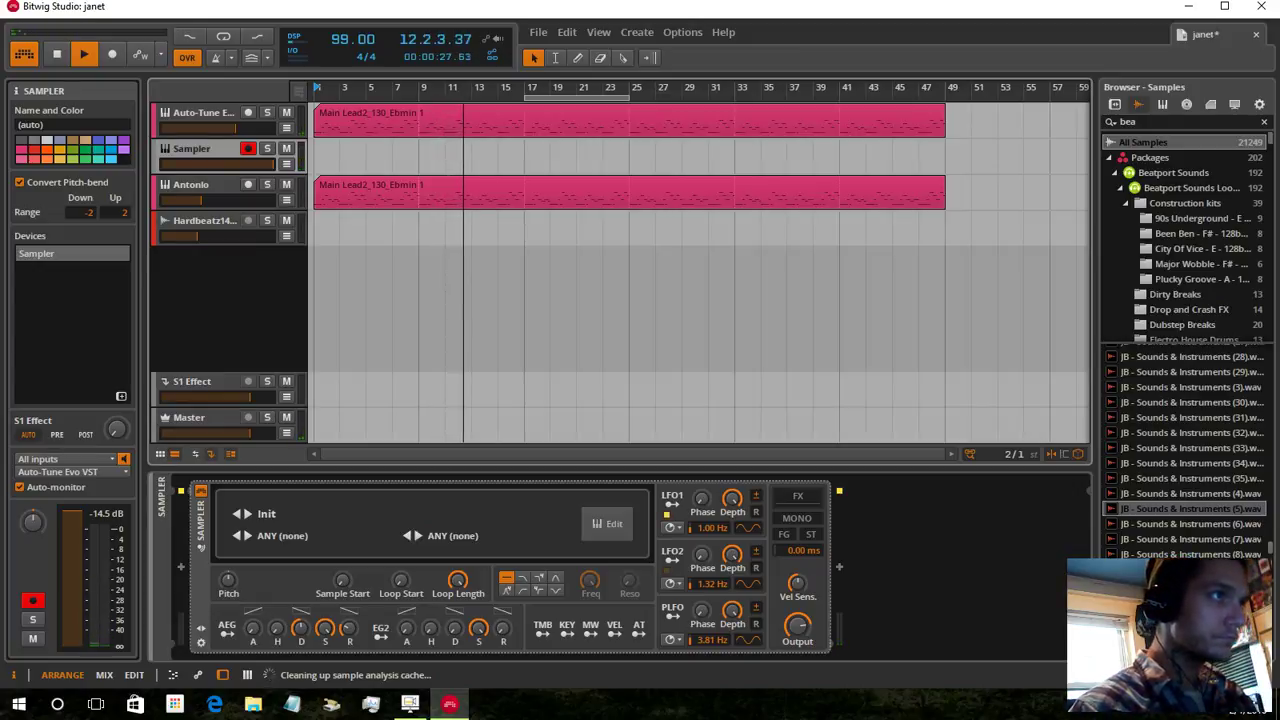
Check the Filter cutoff automation lane on the Antonio track and hide it again
left_click(191, 185)
left_click(286, 201)
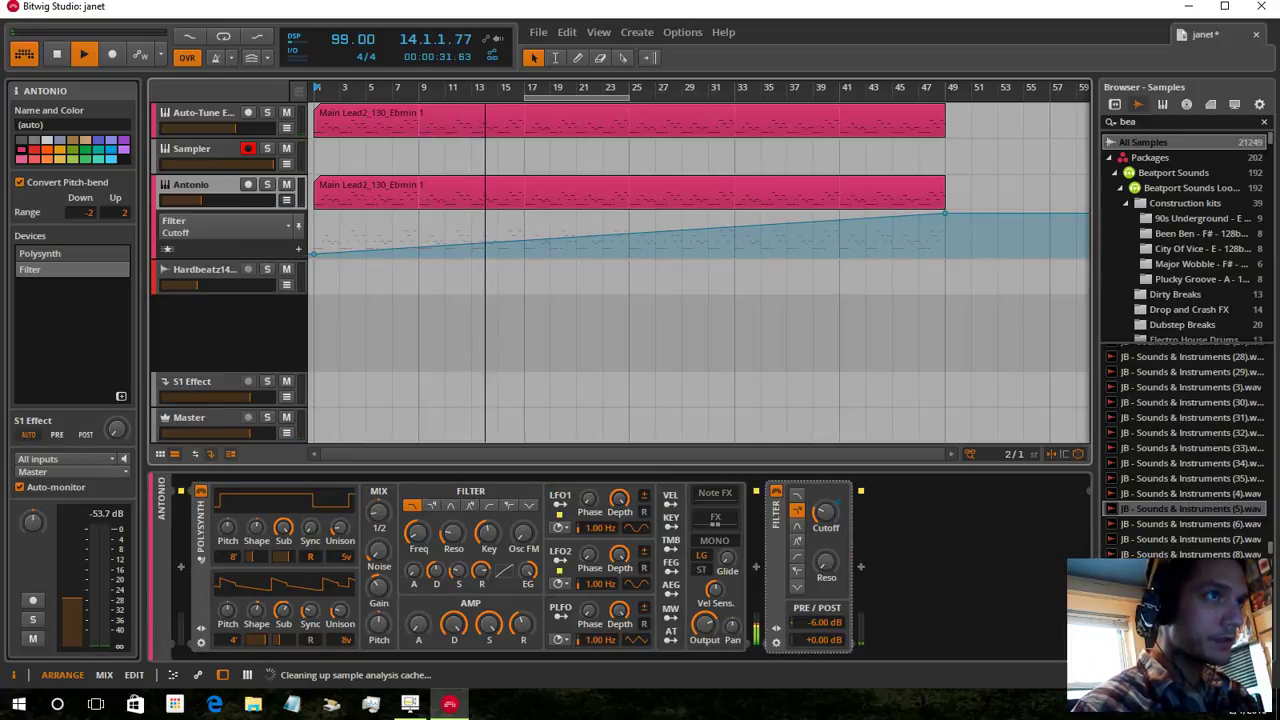
key("a")
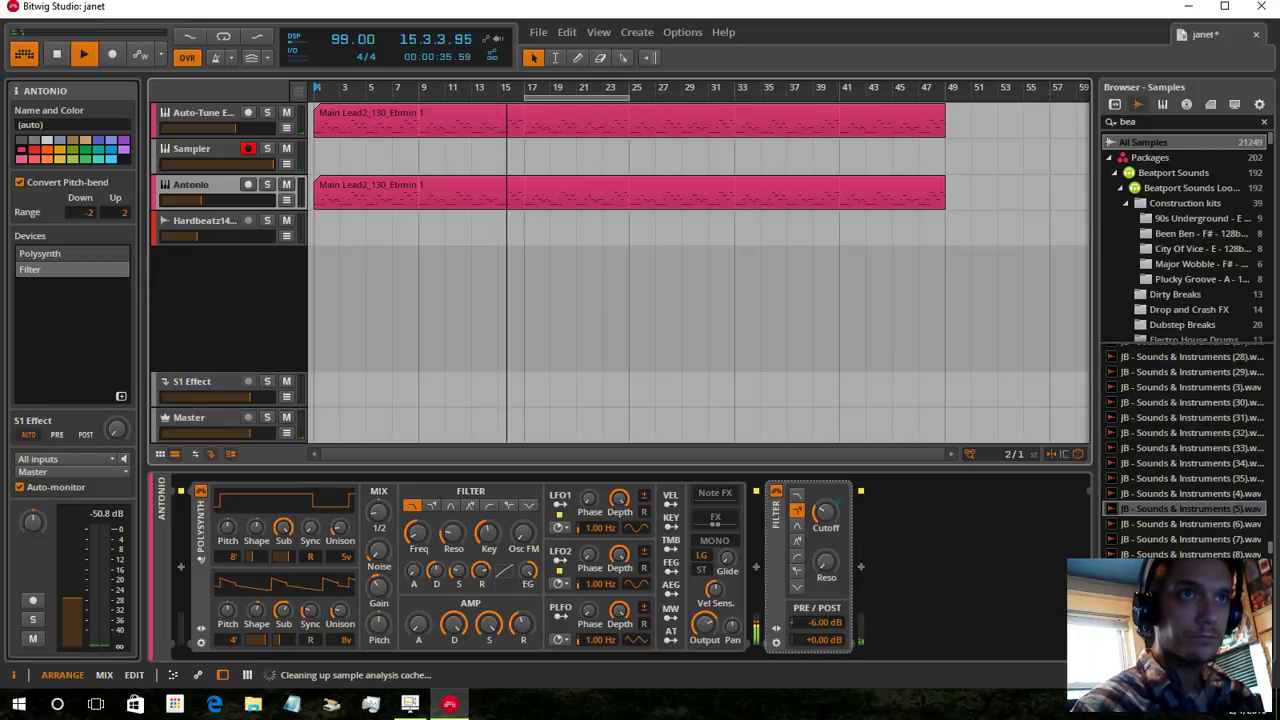
Search the sample library for "hip" and audition ZG HH JAZZ 02.wav
left_click(1130, 122)
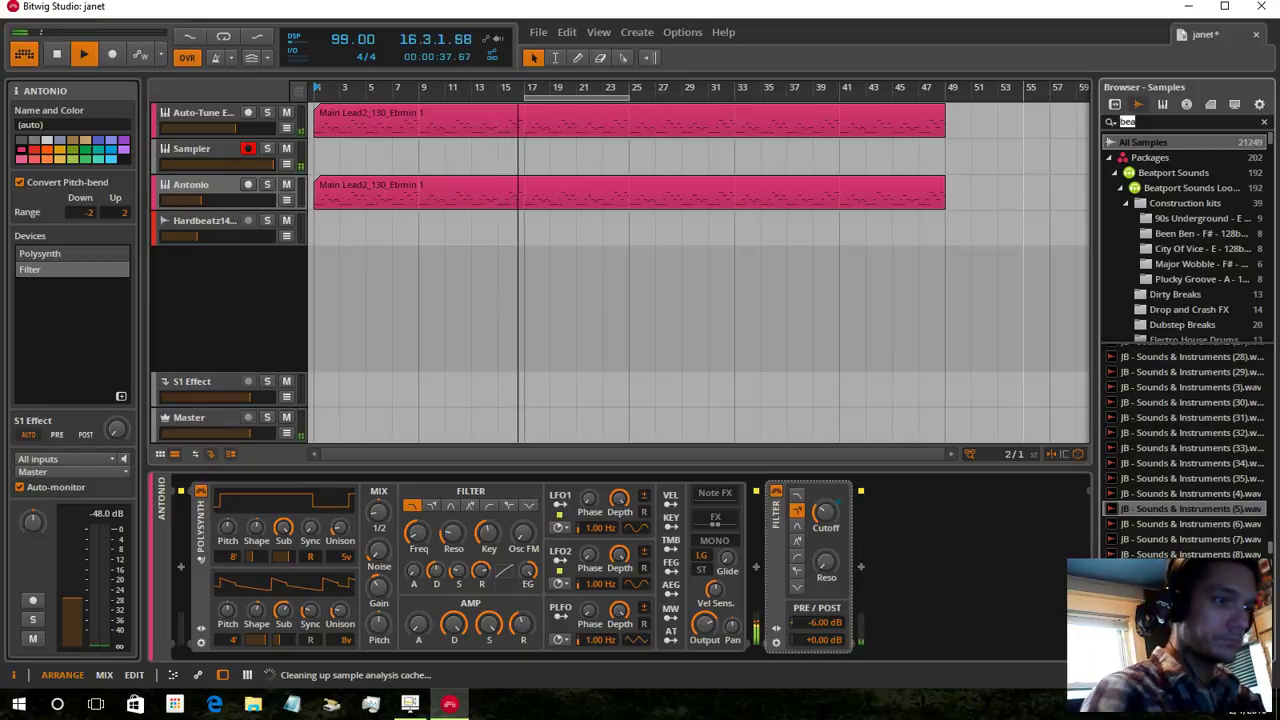
type("hip")
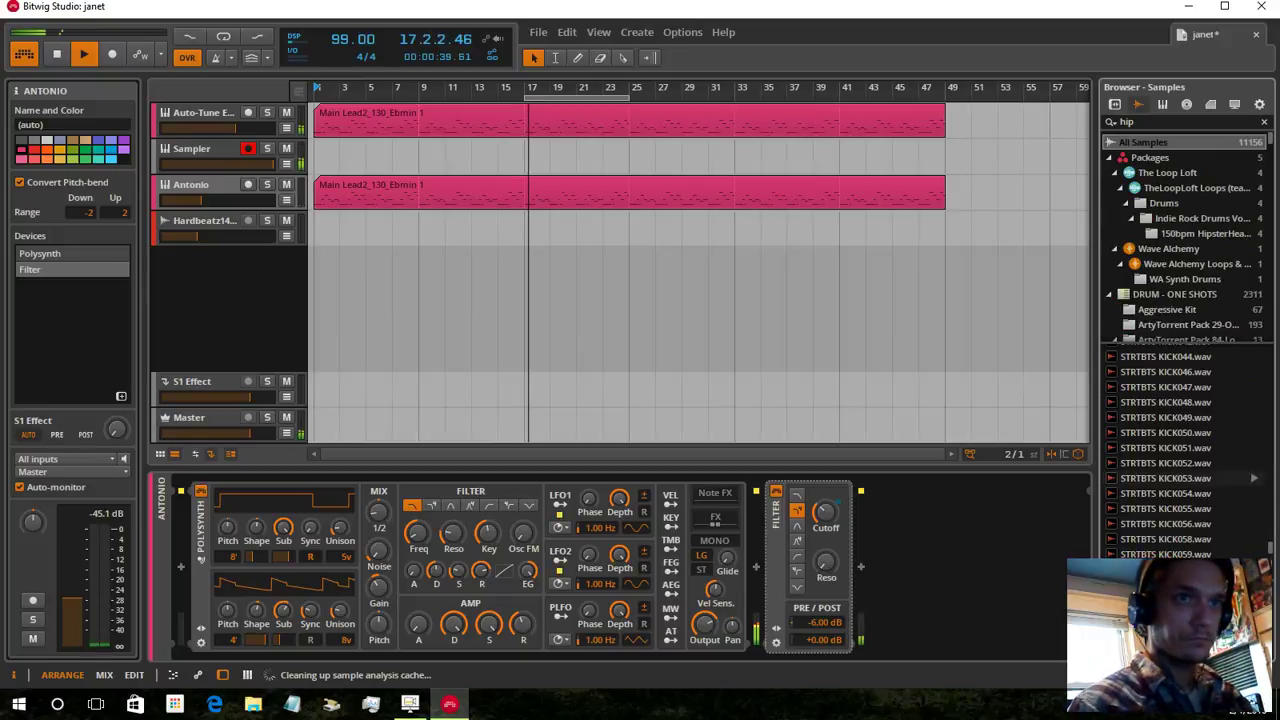
scroll(1190, 388, "down", 10)
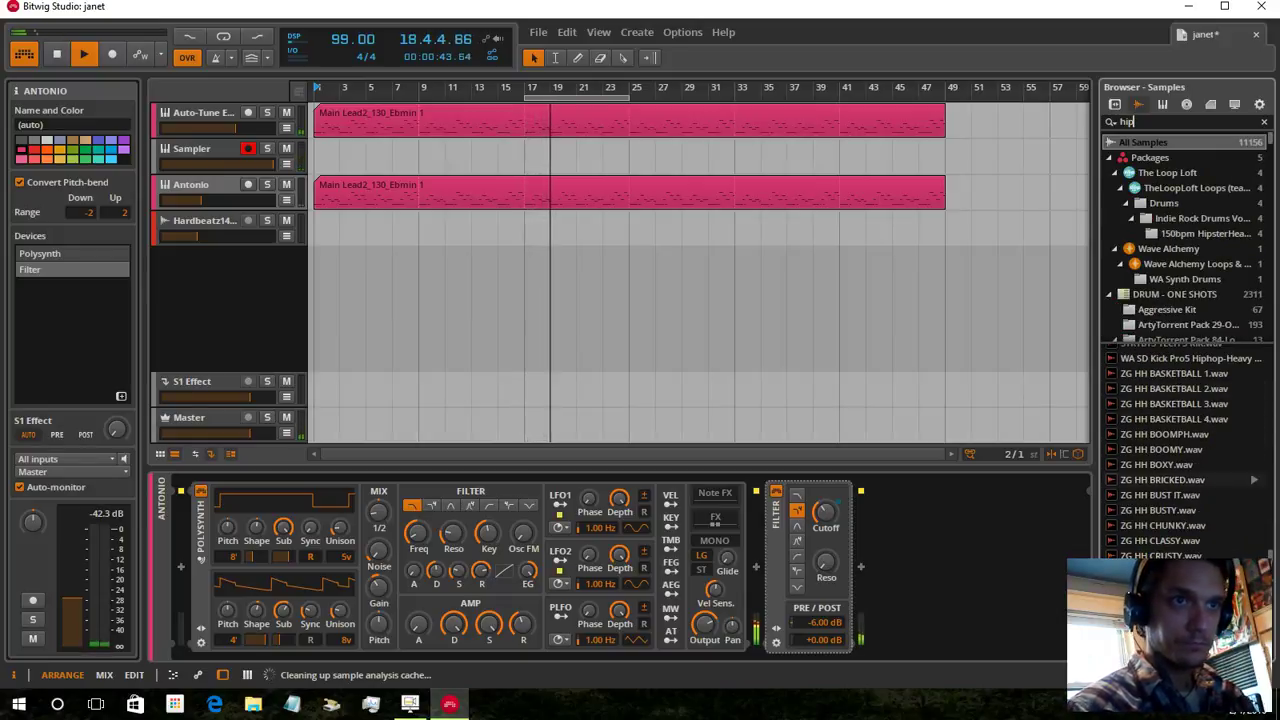
scroll(1190, 479, "down", 5)
left_click(1190, 478)
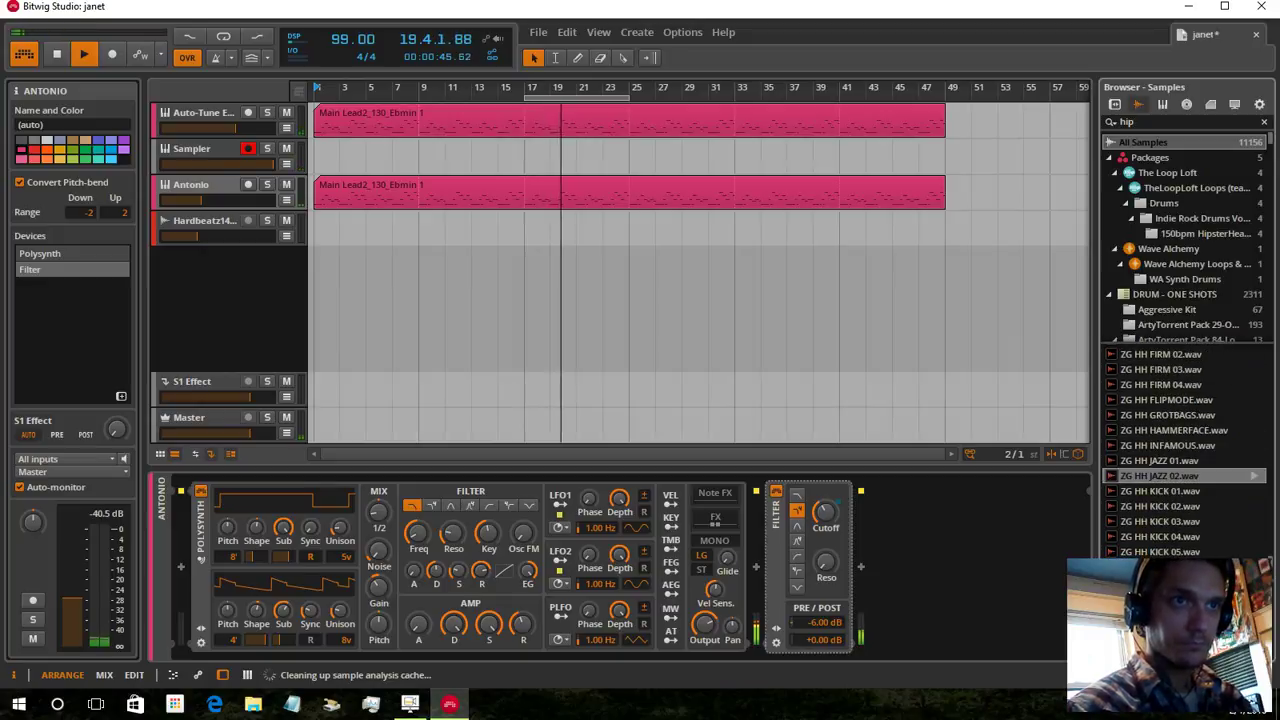
left_click(1190, 489)
left_click(1190, 476)
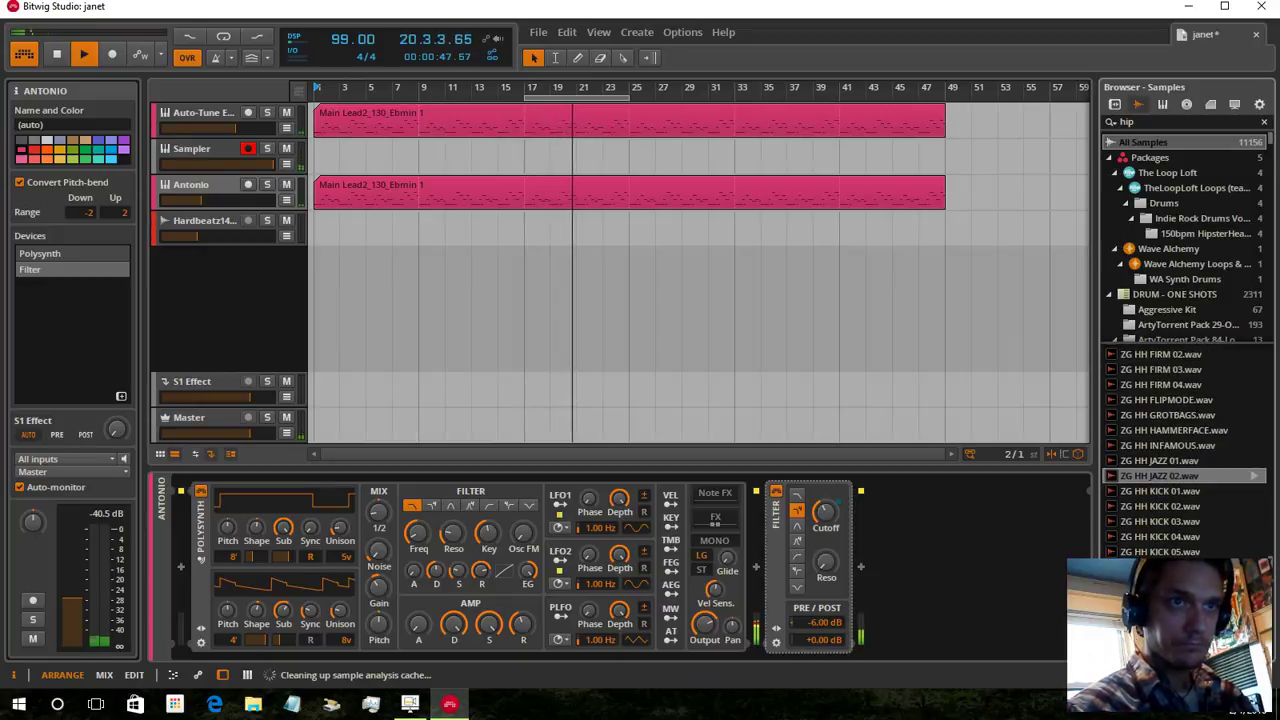
Place ZG HH JAZZ 02.wav at bar 1 on a new audio track and select its clip
left_click_drag(1190, 476, 315, 252)
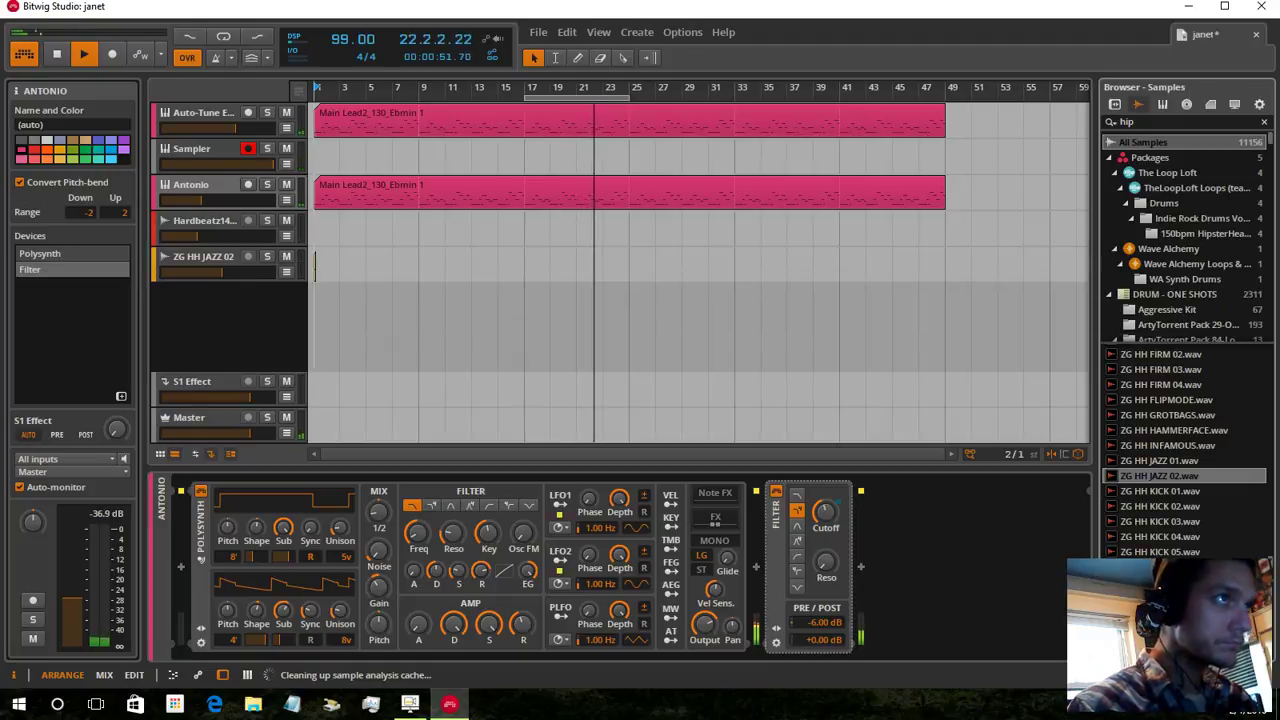
left_click(318, 265)
scroll(320, 265, "up", 4)
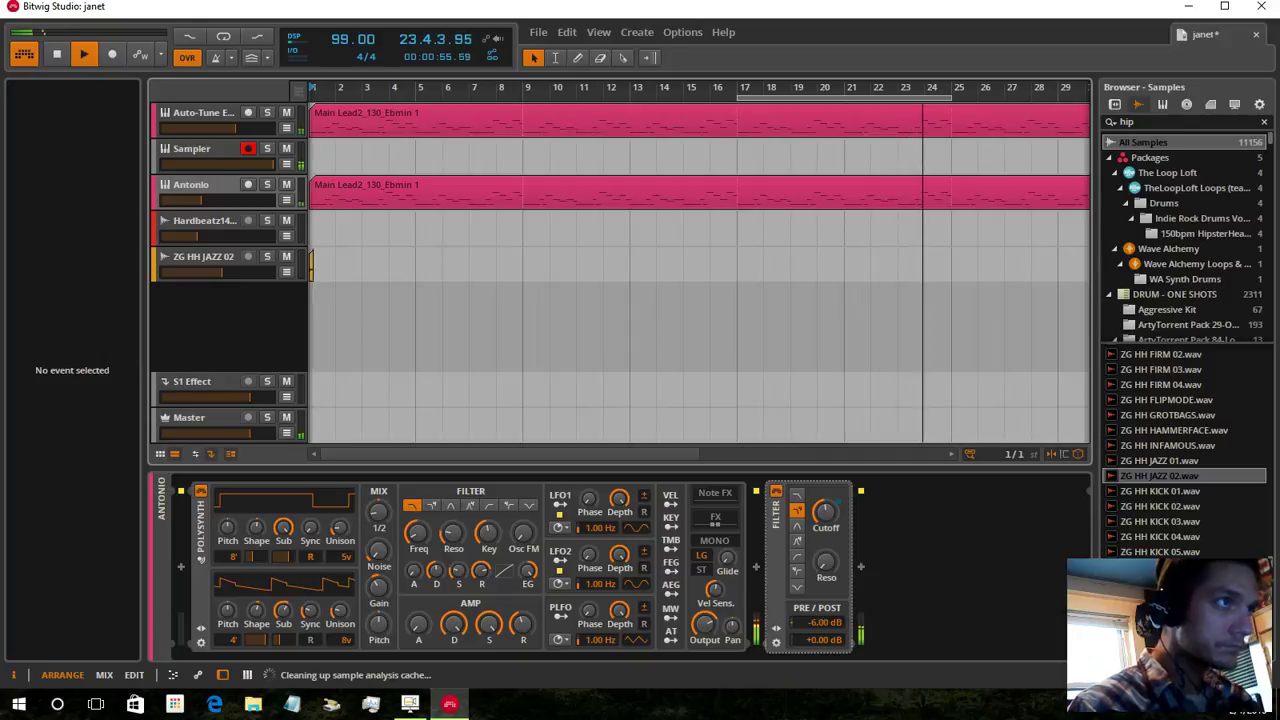
left_click(311, 263)
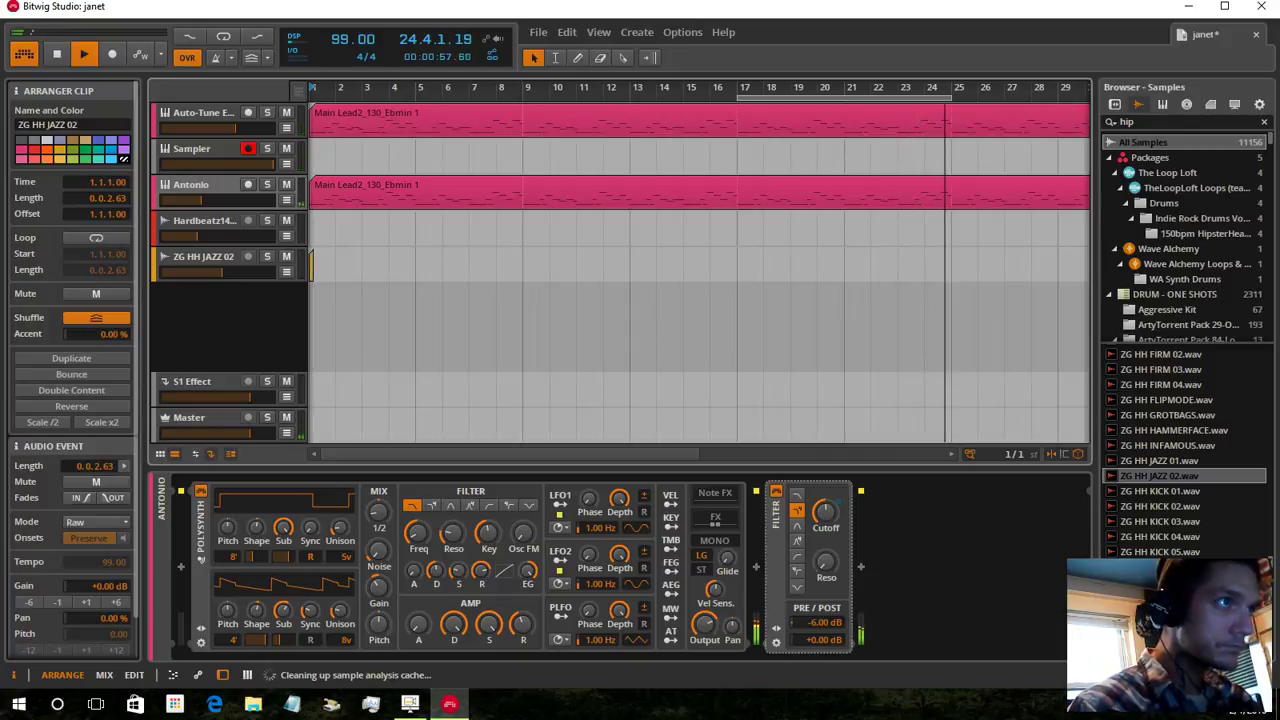
Narrow the sample search to "hip loop" and replace the ZG HH JAZZ 02 clip with Summer Jam (Drums 02), looped over 57 bars
scroll(1180, 440, "down", 6)
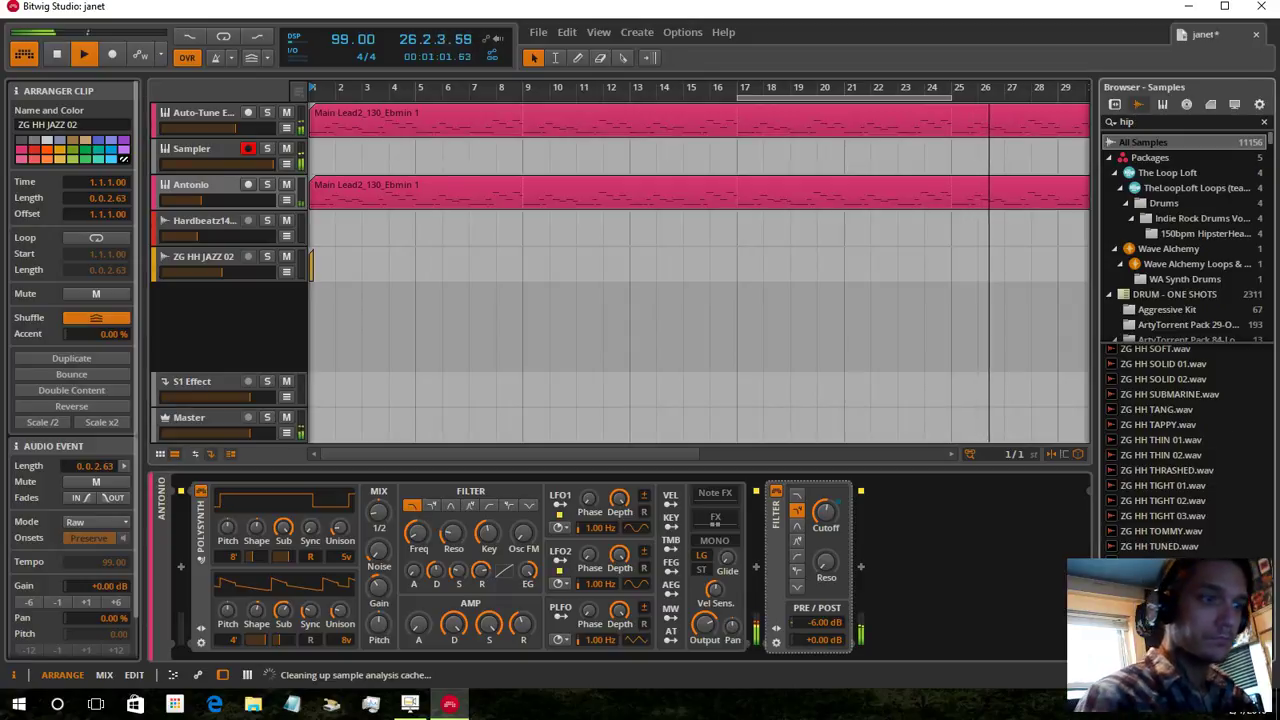
type("loop")
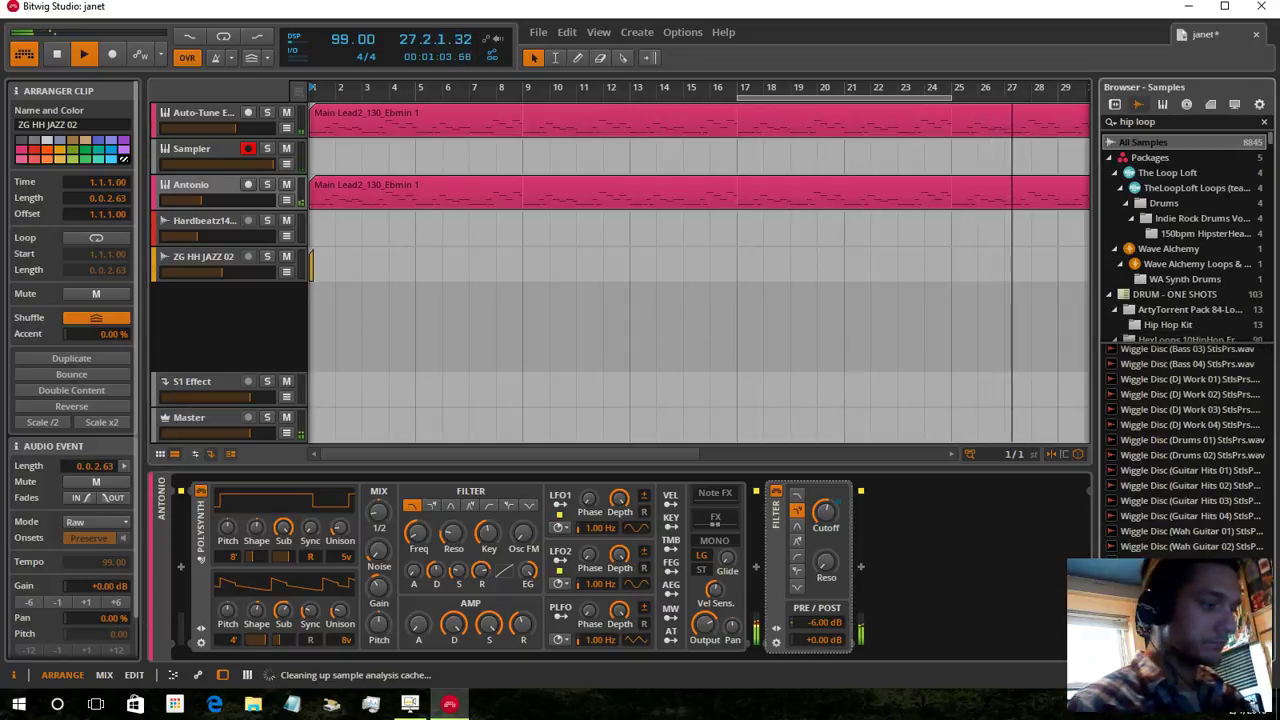
scroll(1252, 481, "up", 3)
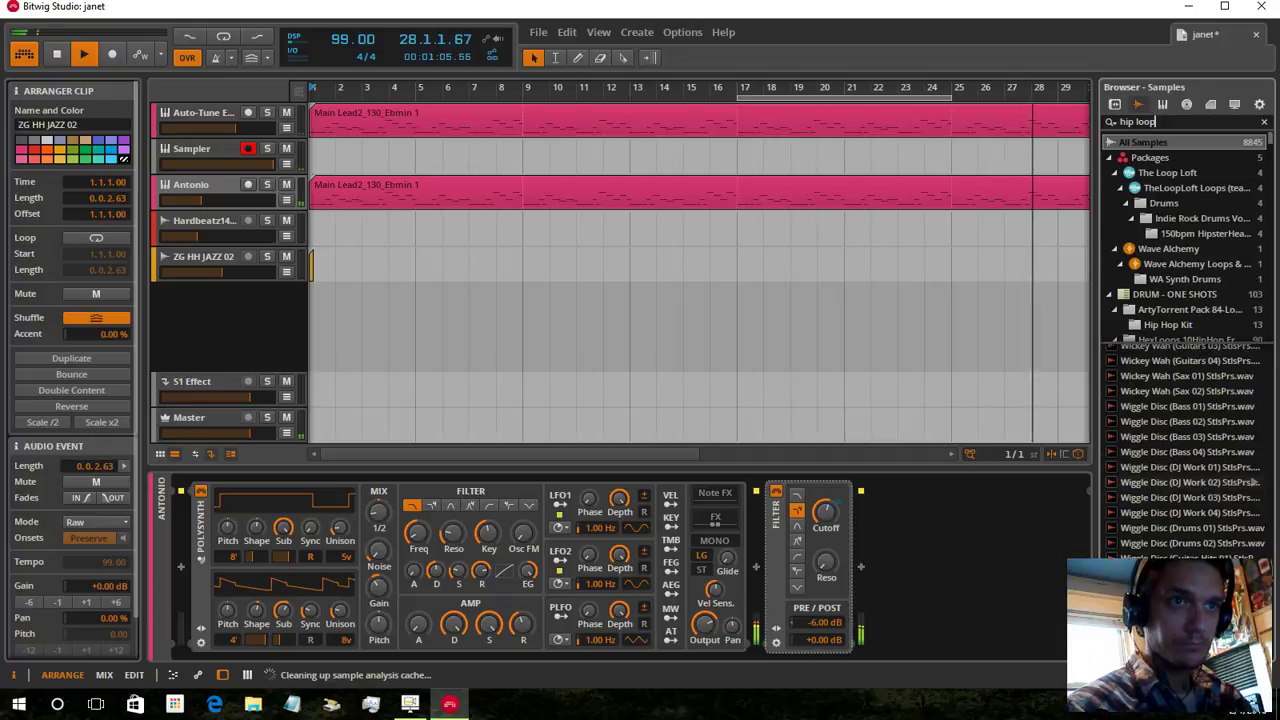
scroll(1252, 481, "up", 10)
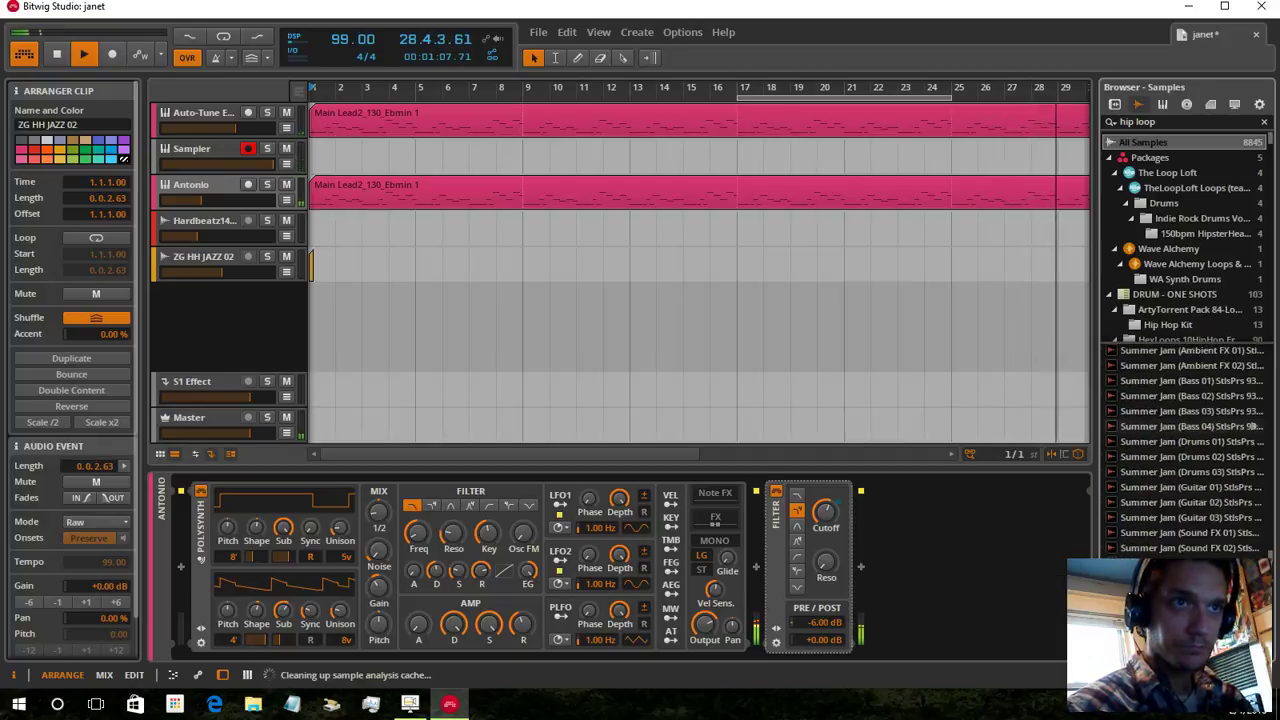
scroll(1252, 430, "down", 2)
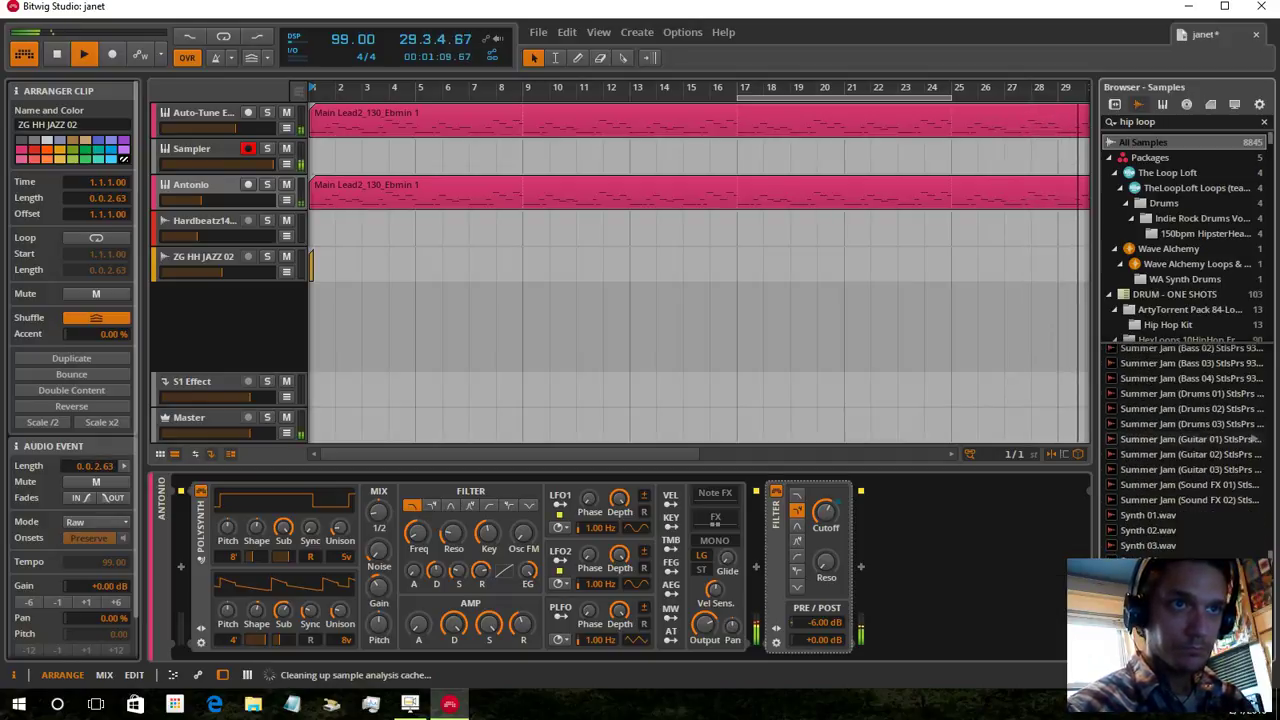
left_click(1253, 408)
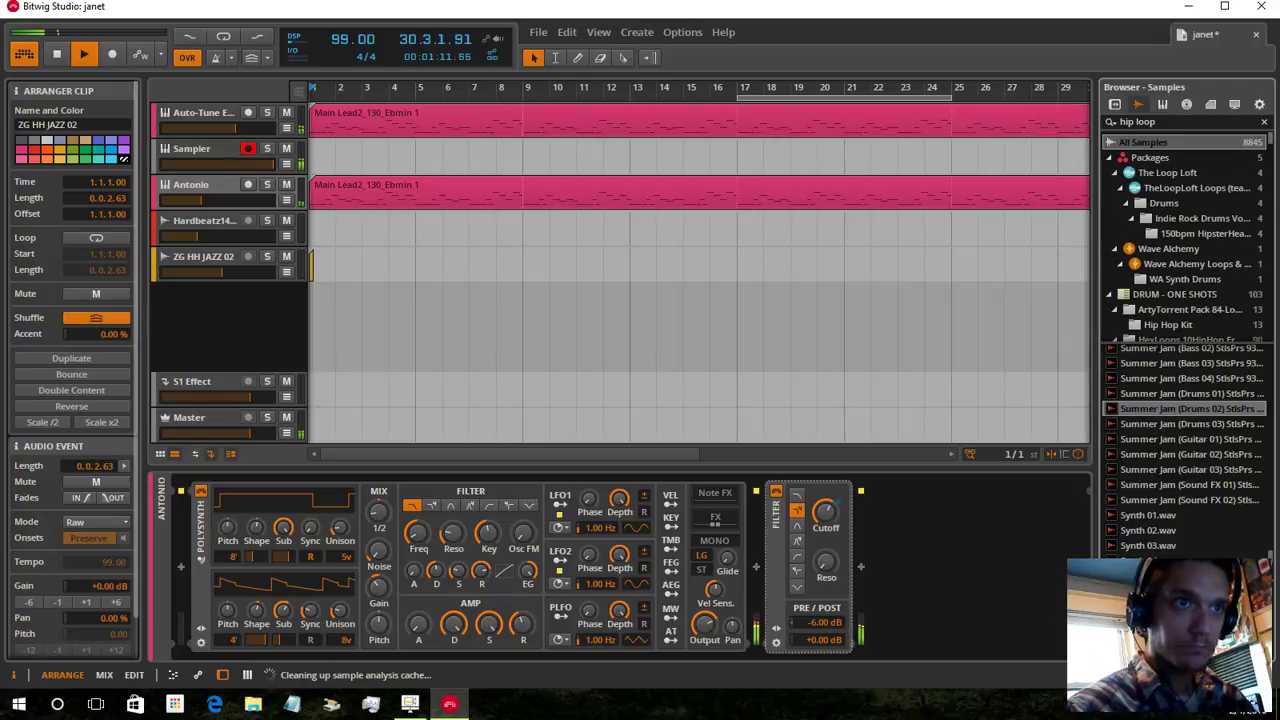
left_click_drag(1253, 408, 1088, 263)
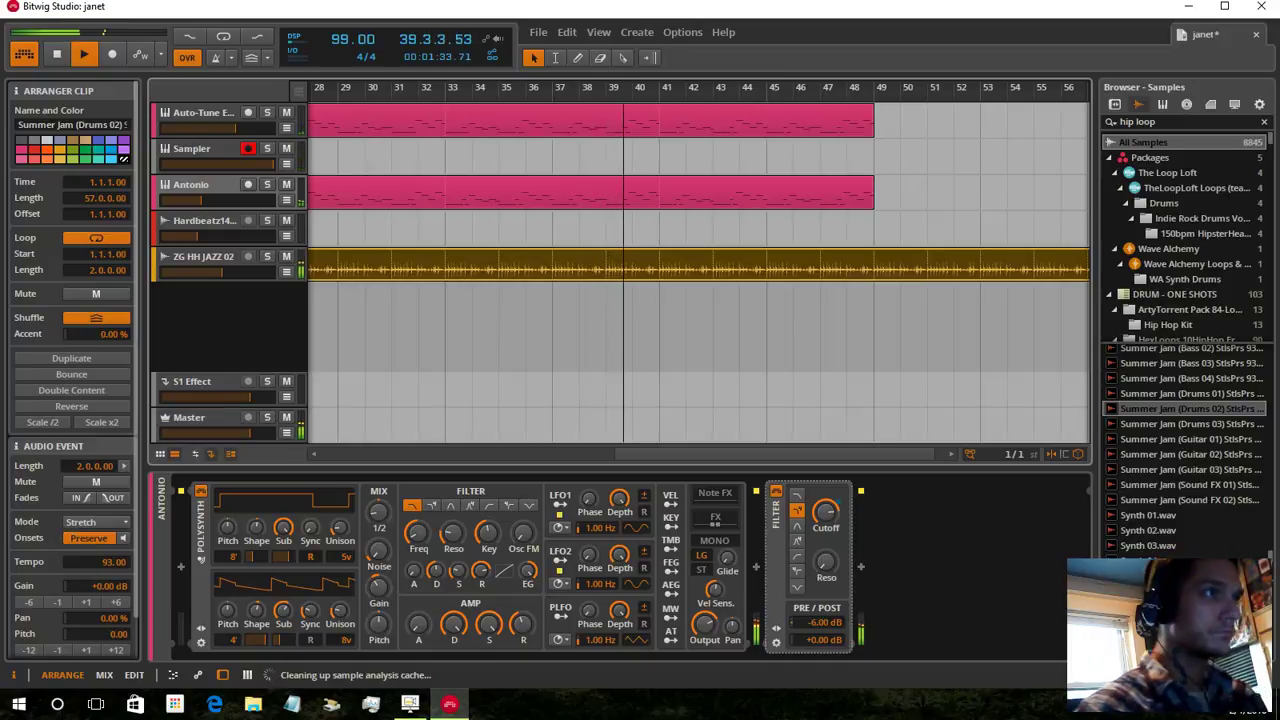
left_click(203, 113)
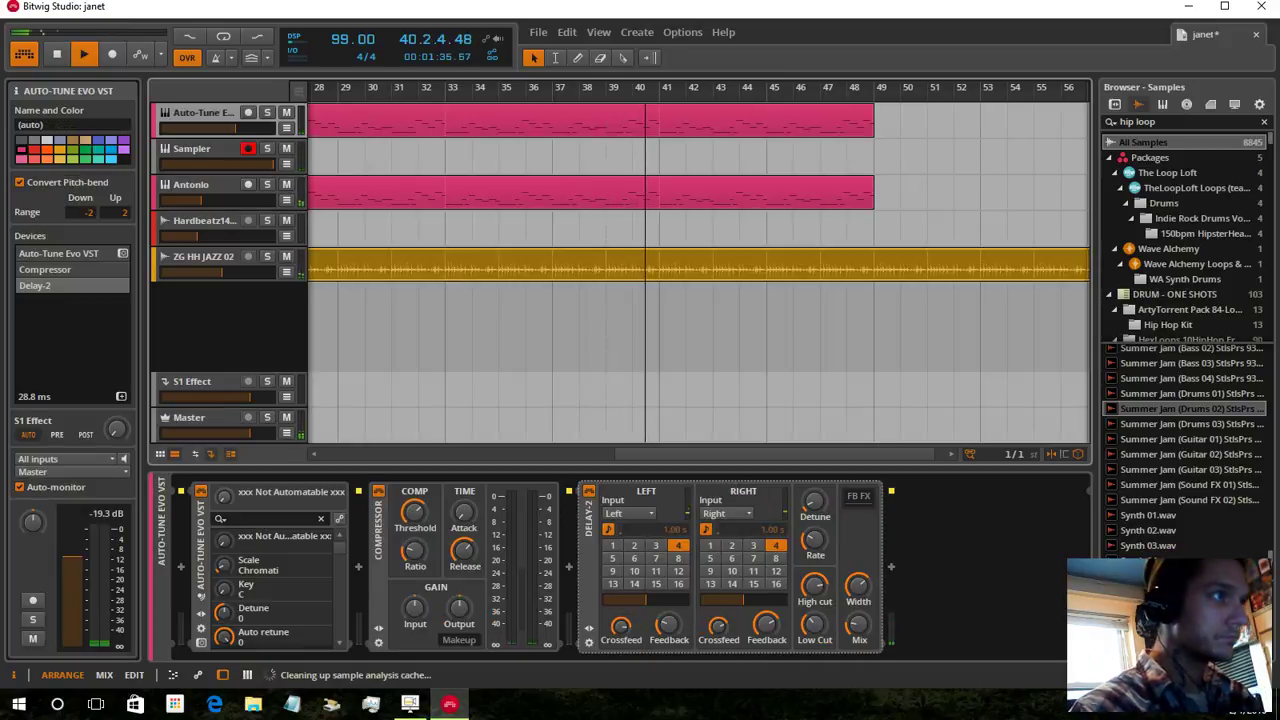
left_click(65, 471)
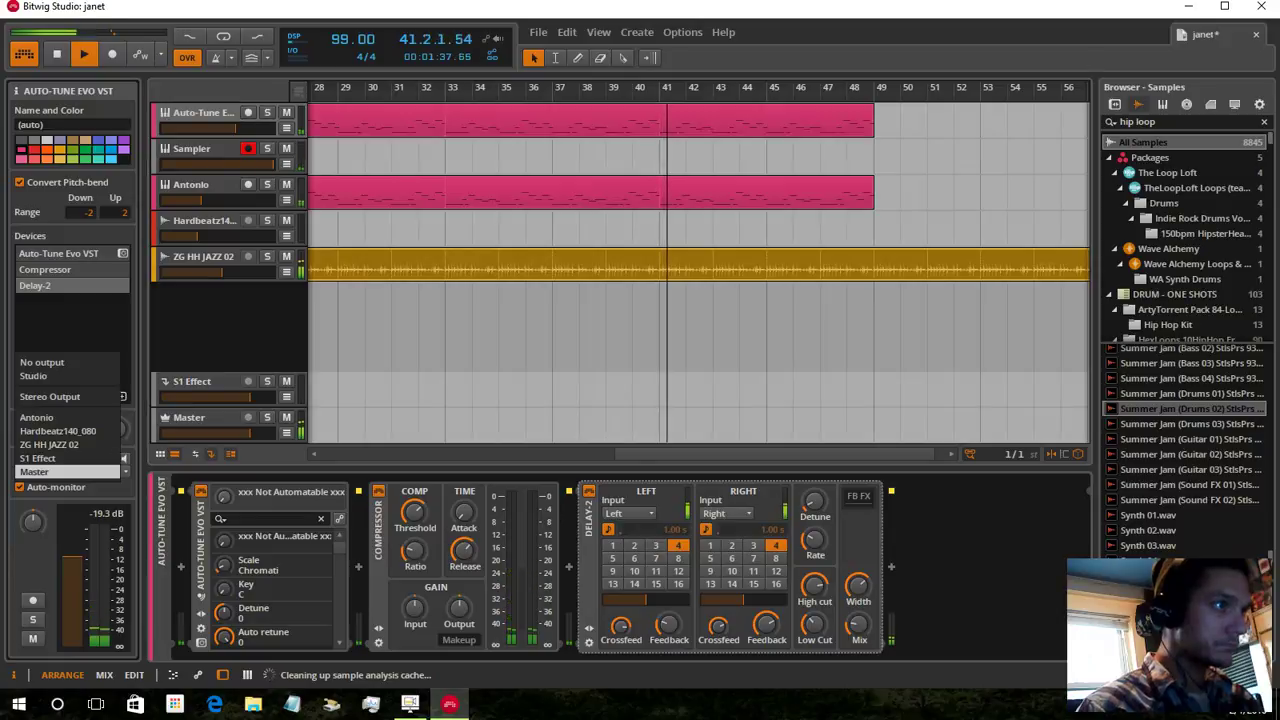
left_click(66, 326)
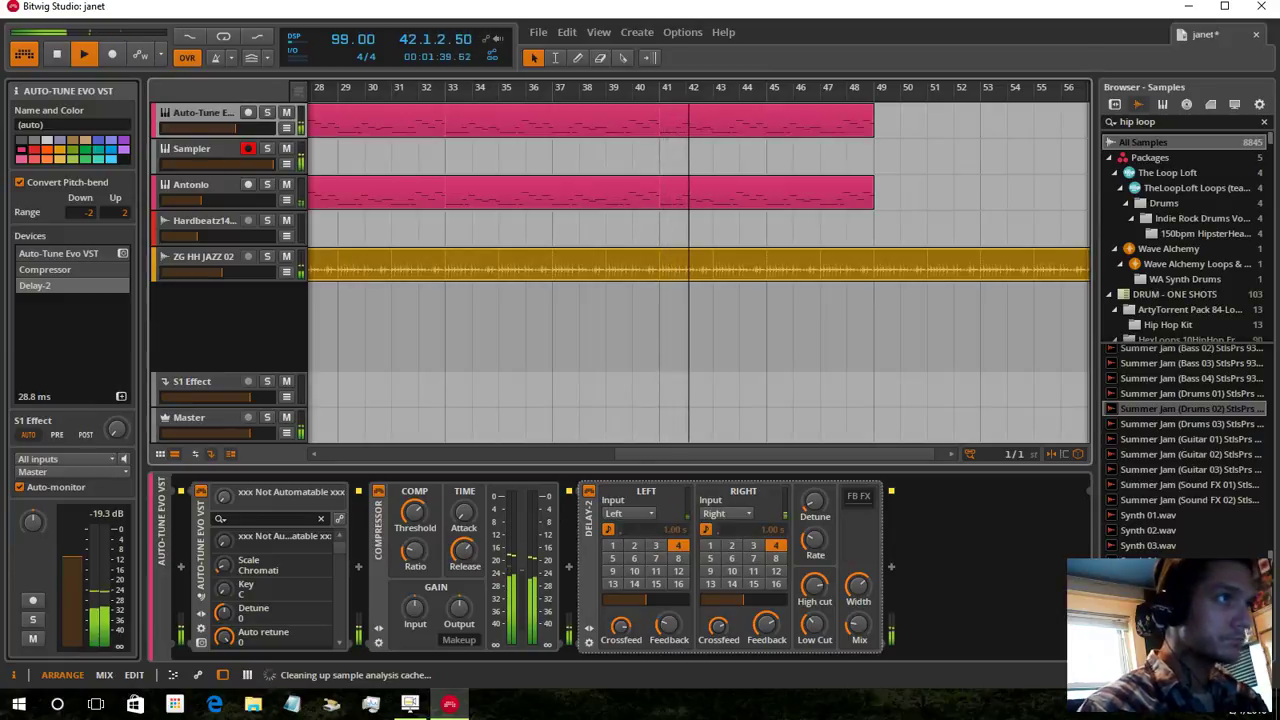
Set both the output and the input of the Hardbeatz140_080 track to Auto-Tune Evo VST
left_click(204, 221)
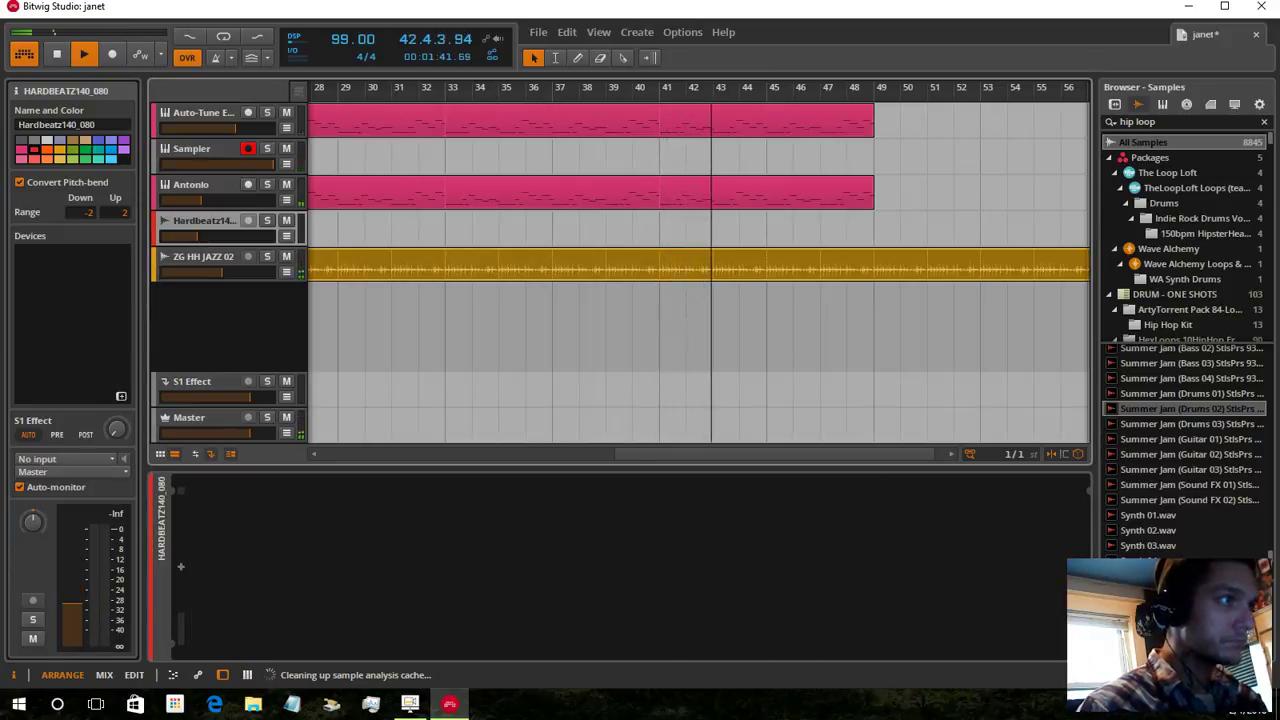
left_click(65, 471)
left_click(60, 400)
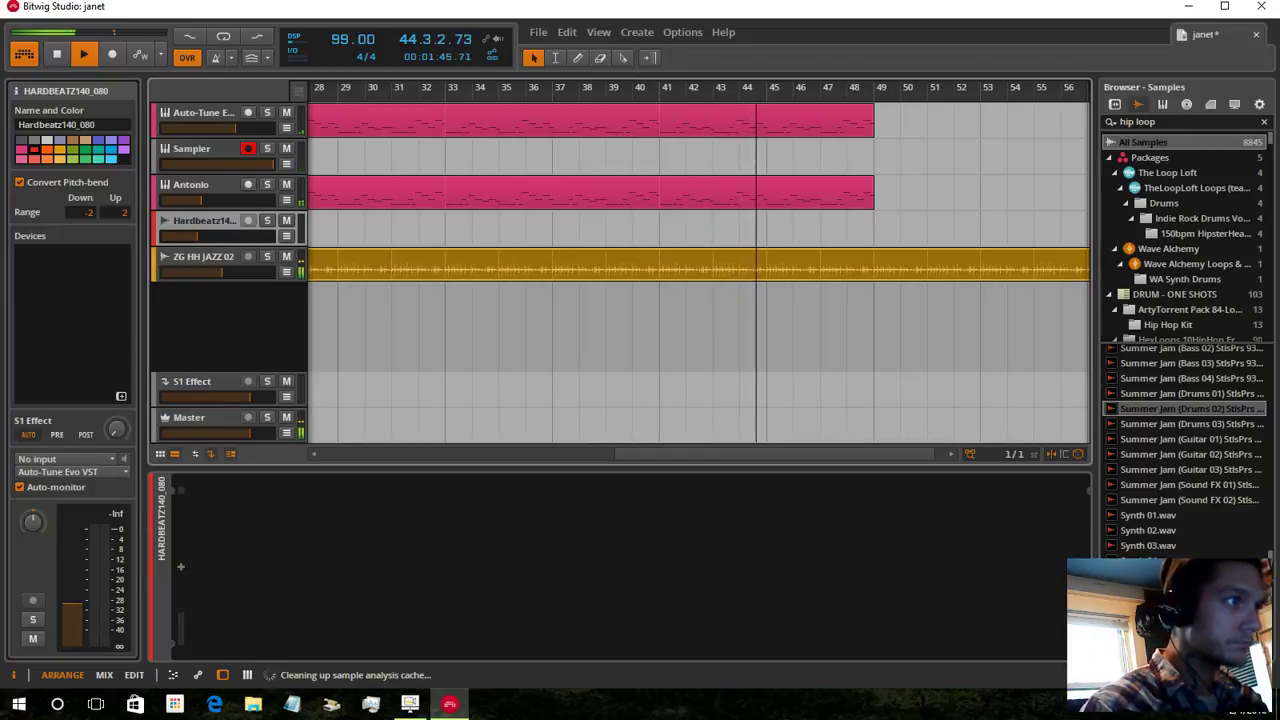
left_click(65, 458)
left_click(60, 508)
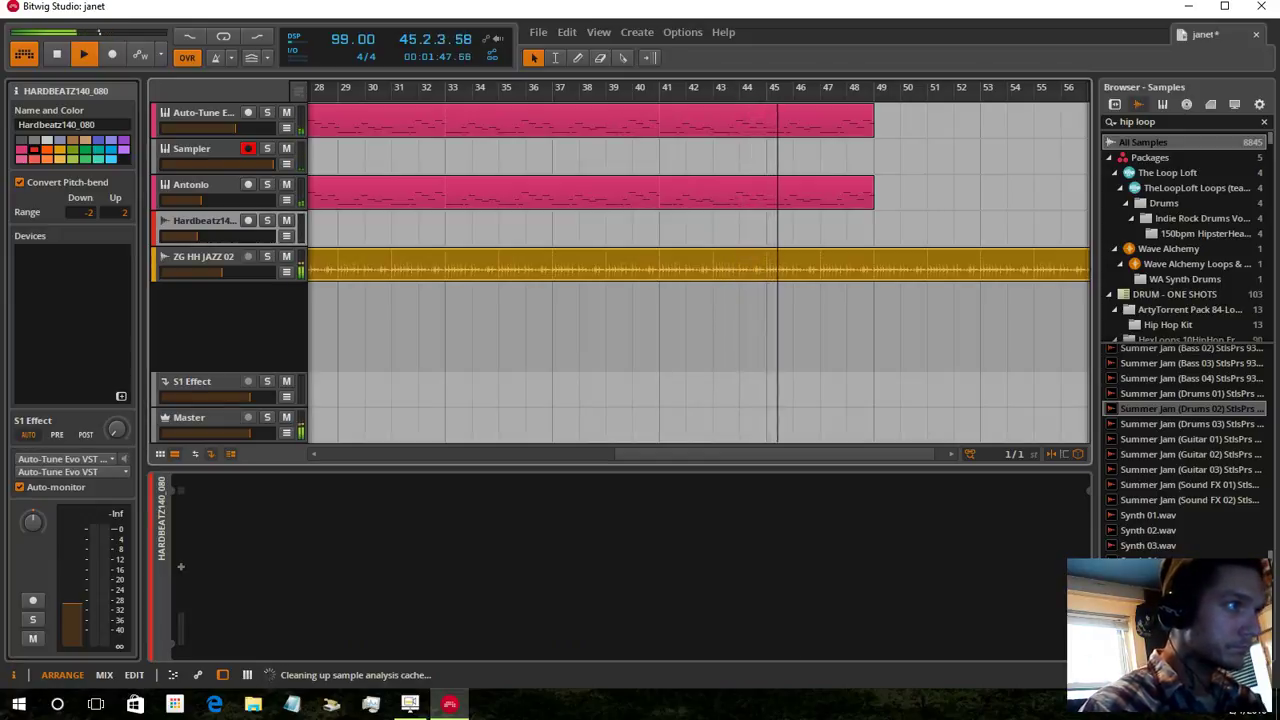
Route the Hardbeatz140_080 track's output to Master and arm the track for recording
left_click(65, 471)
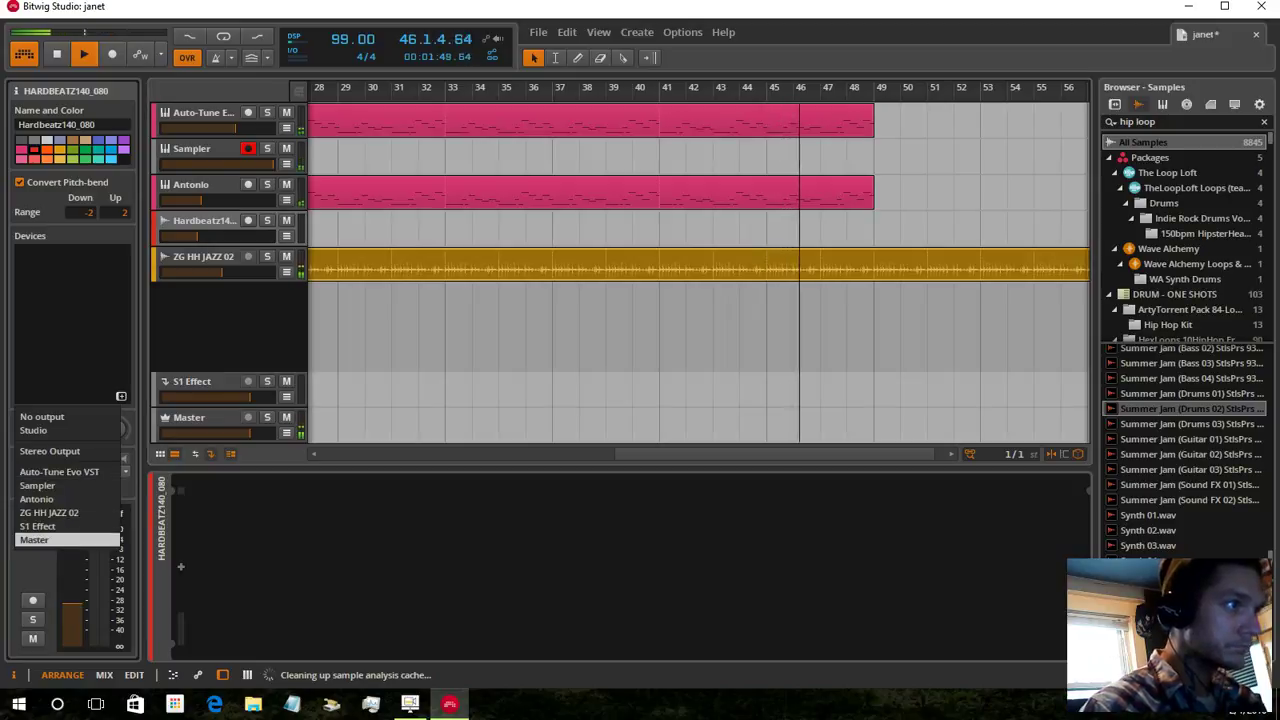
left_click(60, 531)
left_click(248, 220)
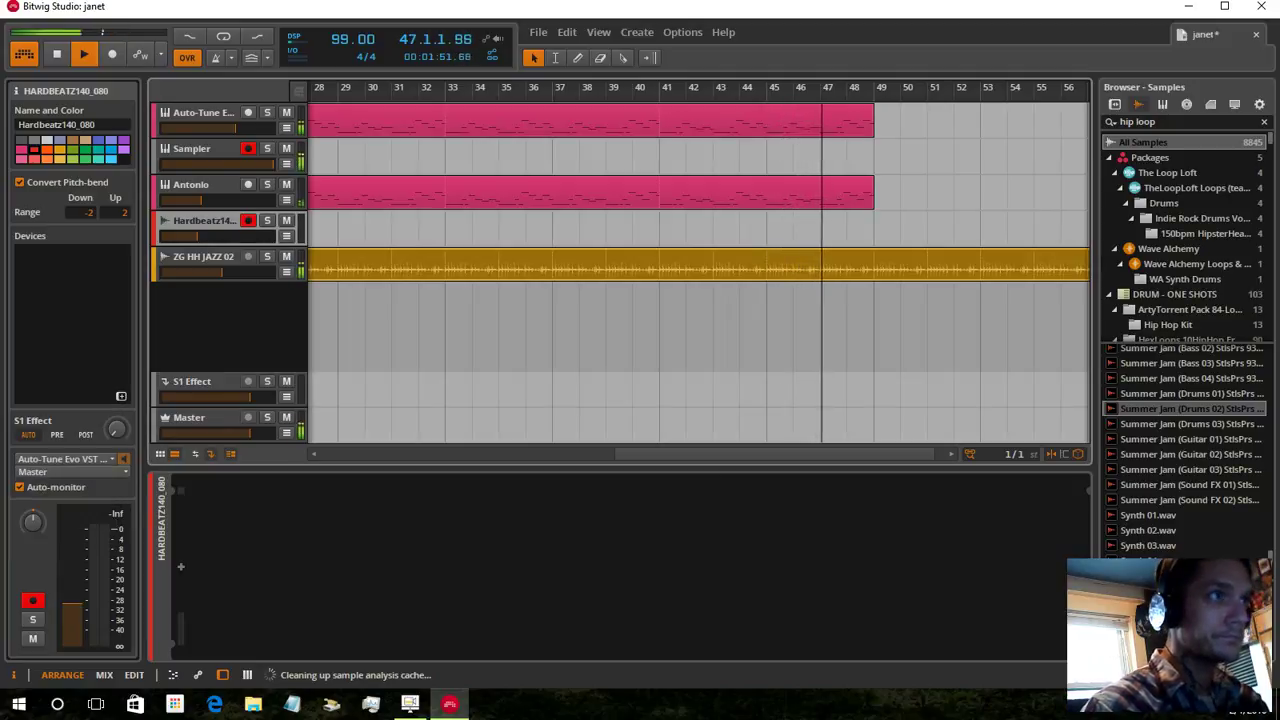
Record a take from bar 1 on the armed Sampler and Hardbeatz140_080 tracks and cut both recordings to 8 bars
key("space")
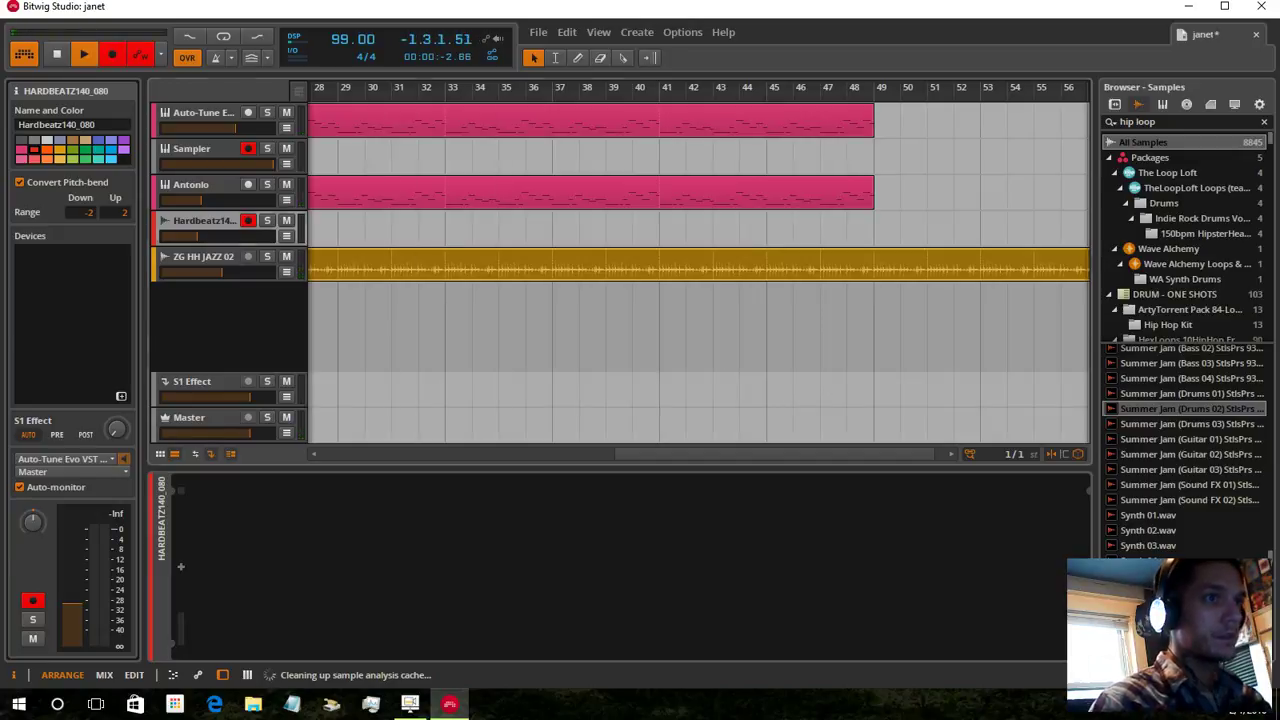
left_click(420, 258)
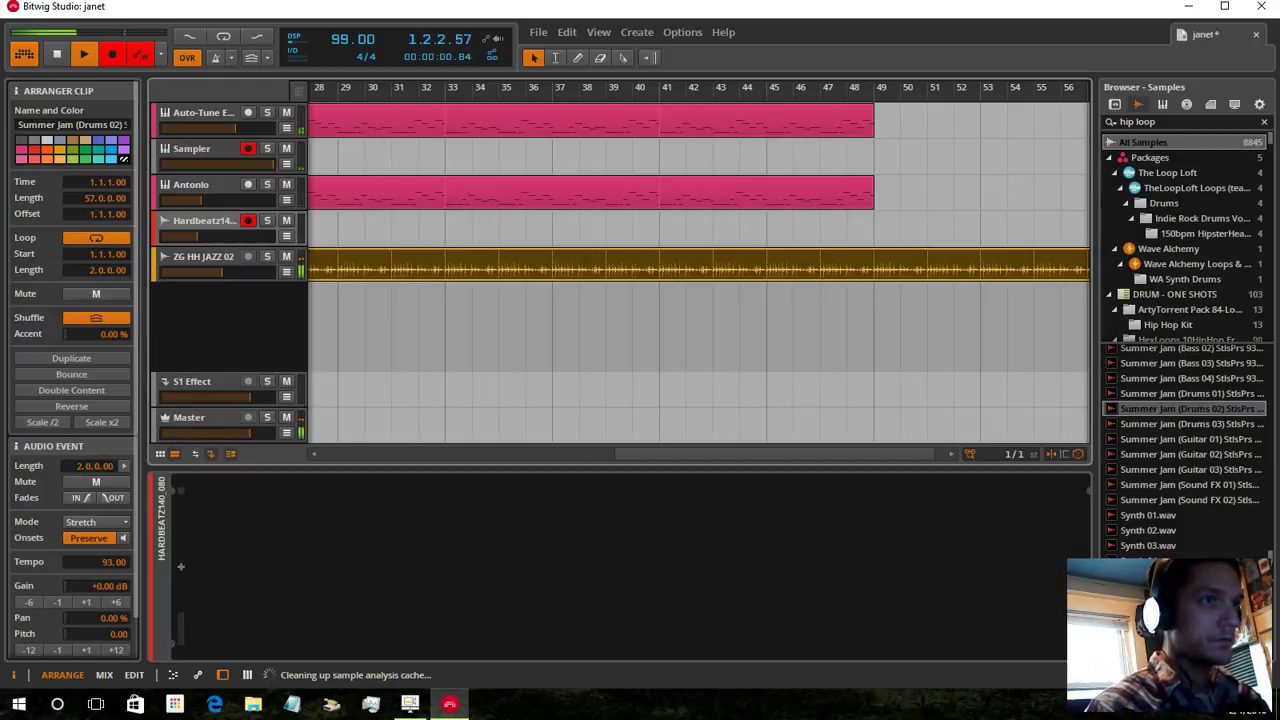
left_click_drag(380, 88, 1075, 72)
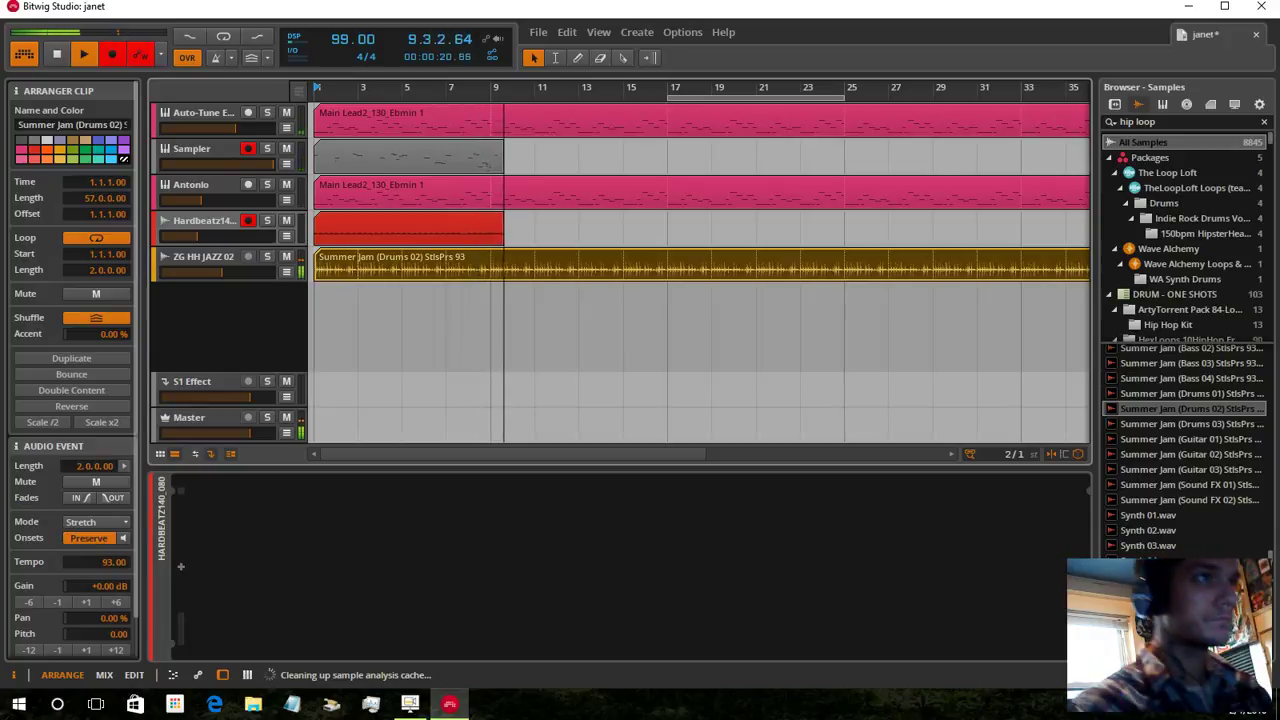
key("space")
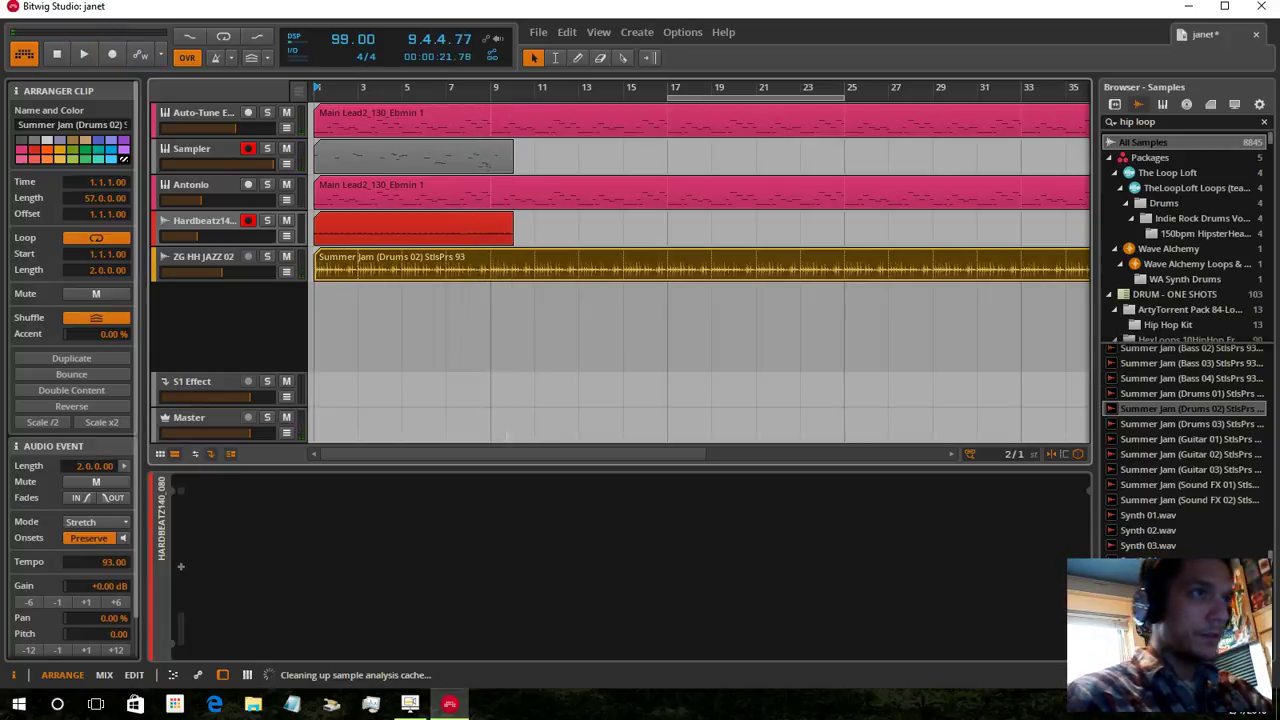
key("space")
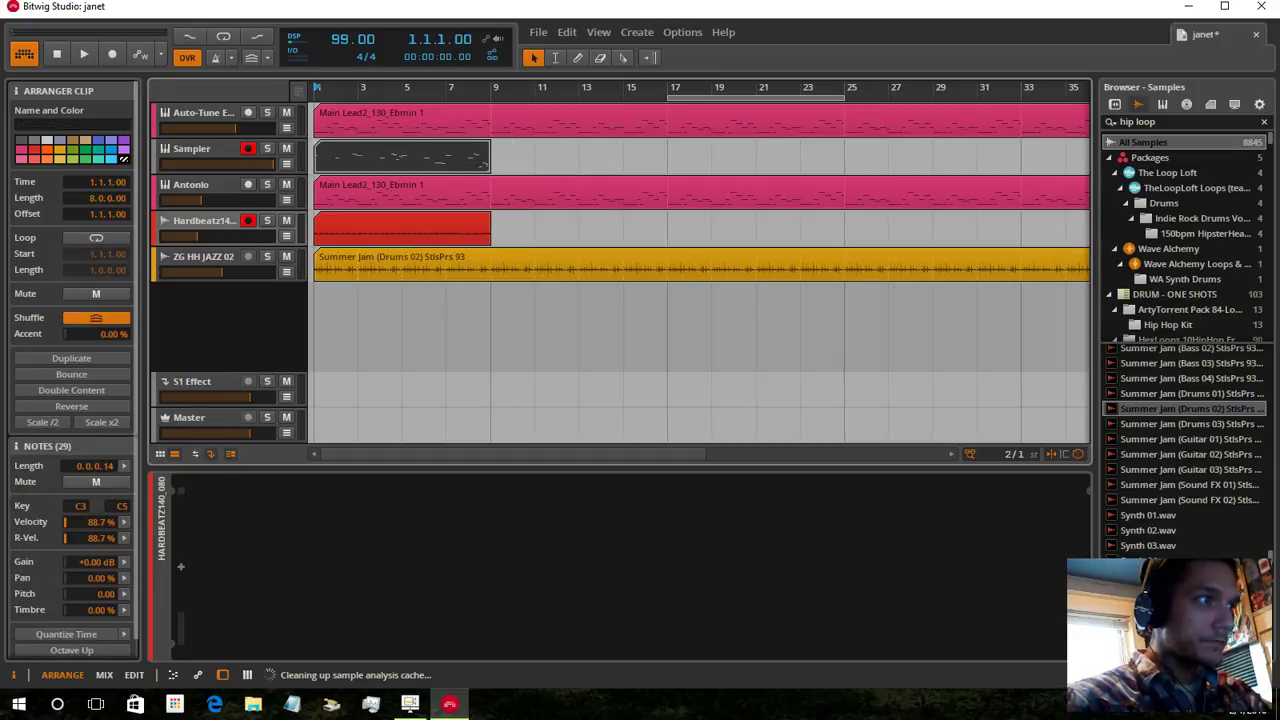
Quantize the recorded Sampler notes to a straight 1/16 grid with a 100% start amount
left_click(123, 634)
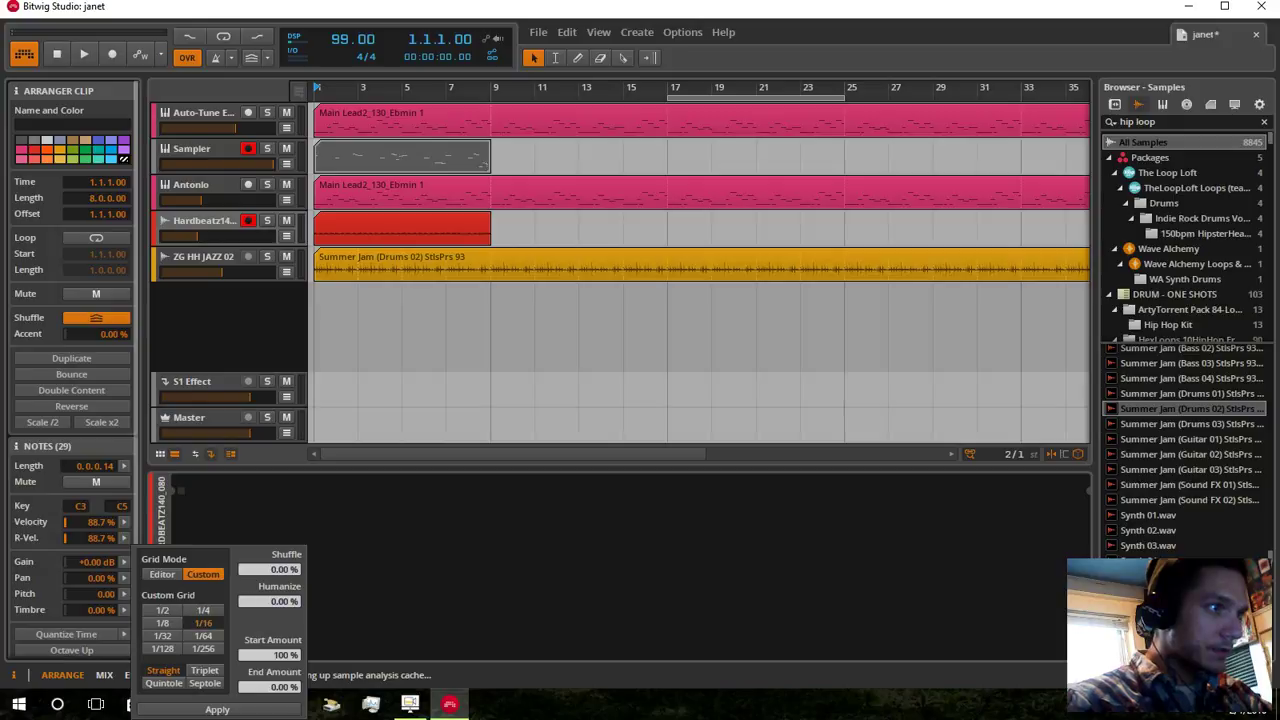
left_click(217, 709)
key("Escape")
Disarm the Sampler track and replace the Hardbeatz140_080 take with a new recording of about eight bars from bar 1
key("space")
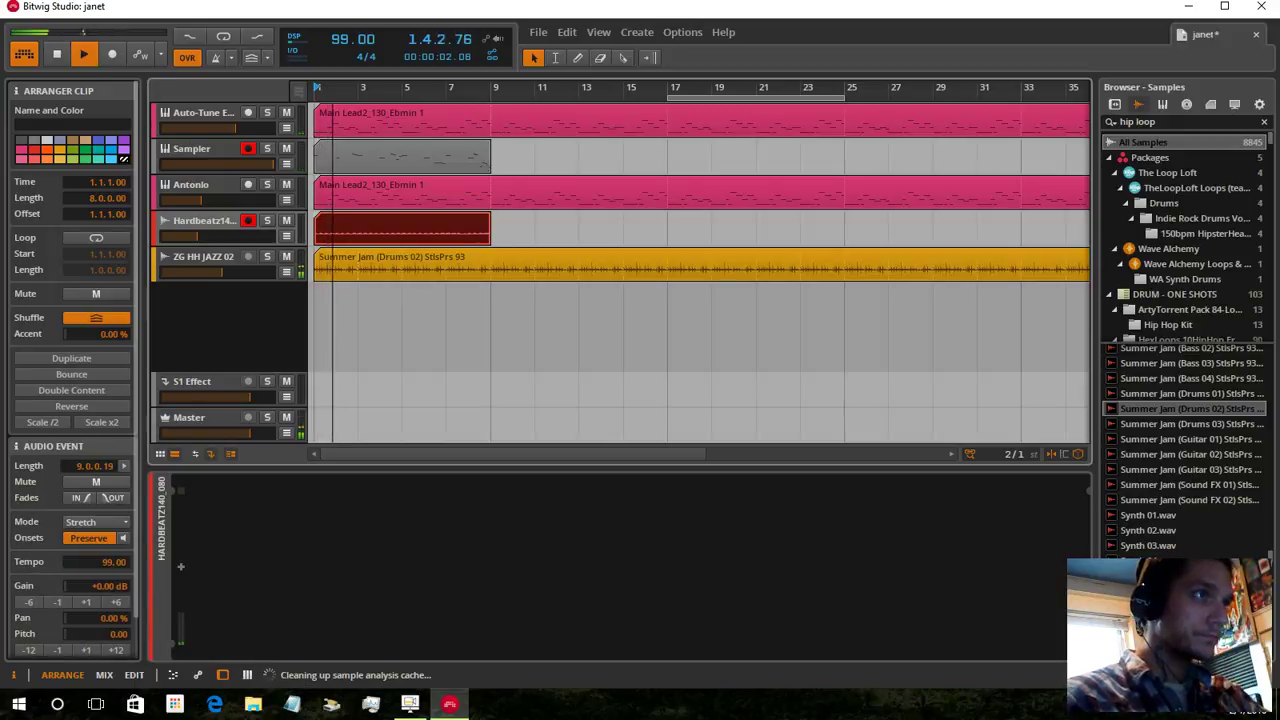
key("Delete")
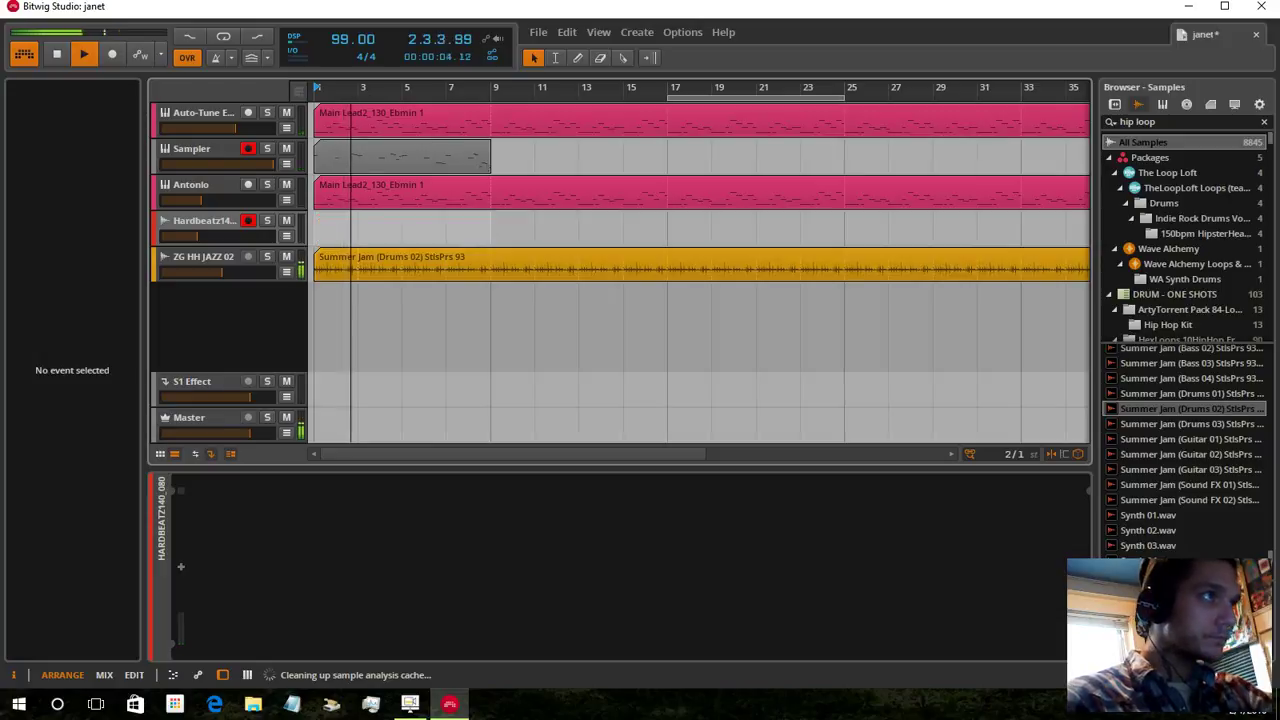
left_click(204, 220)
key("space")
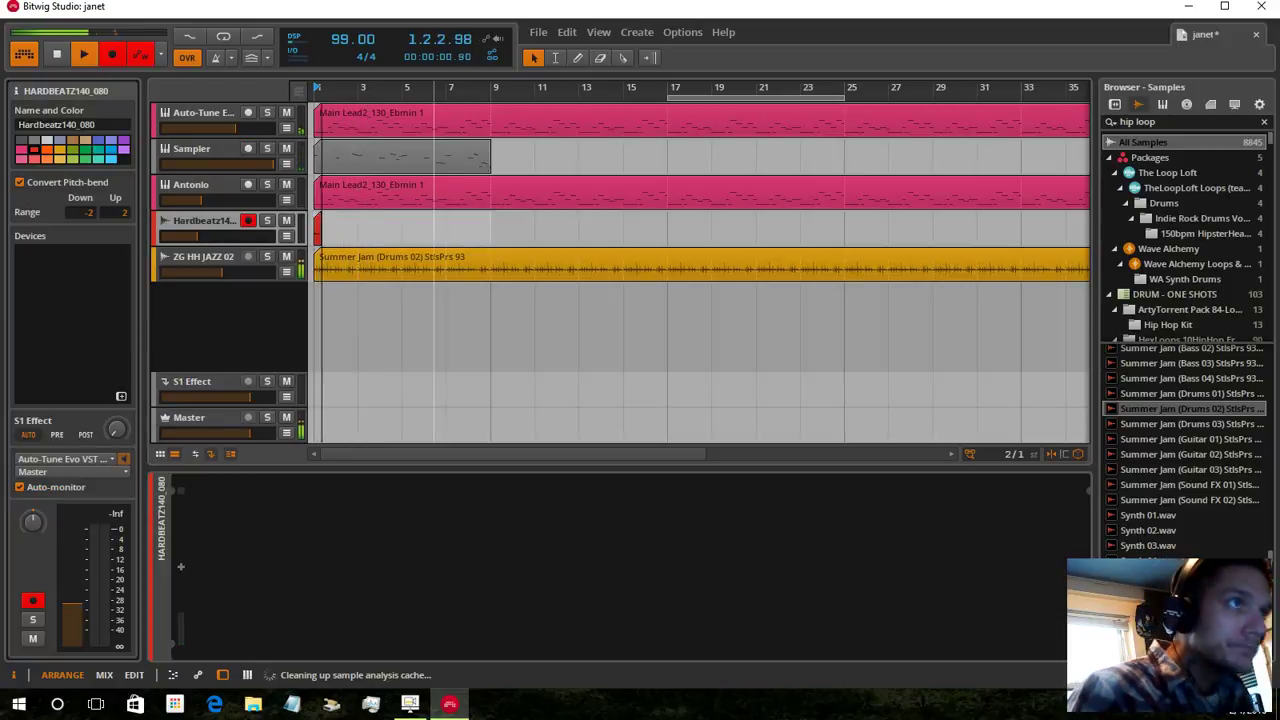
left_click_drag(434, 88, 428, 45)
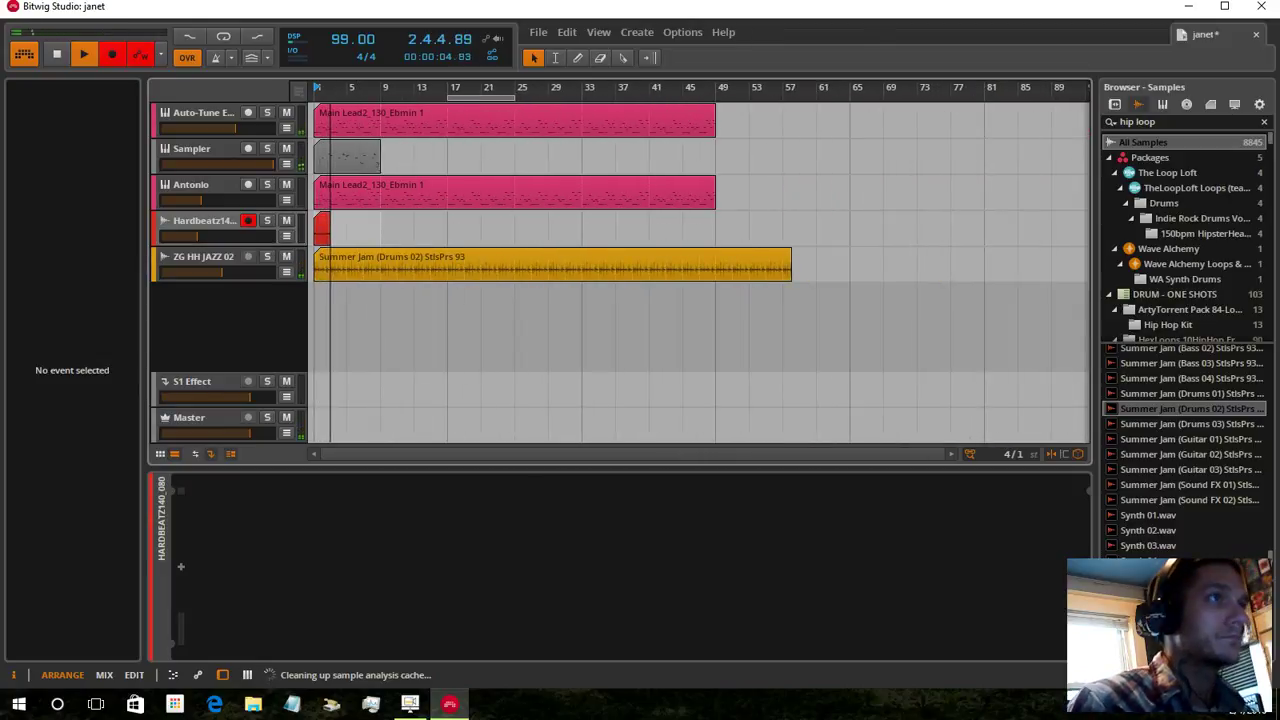
key("plus")
key("plus")
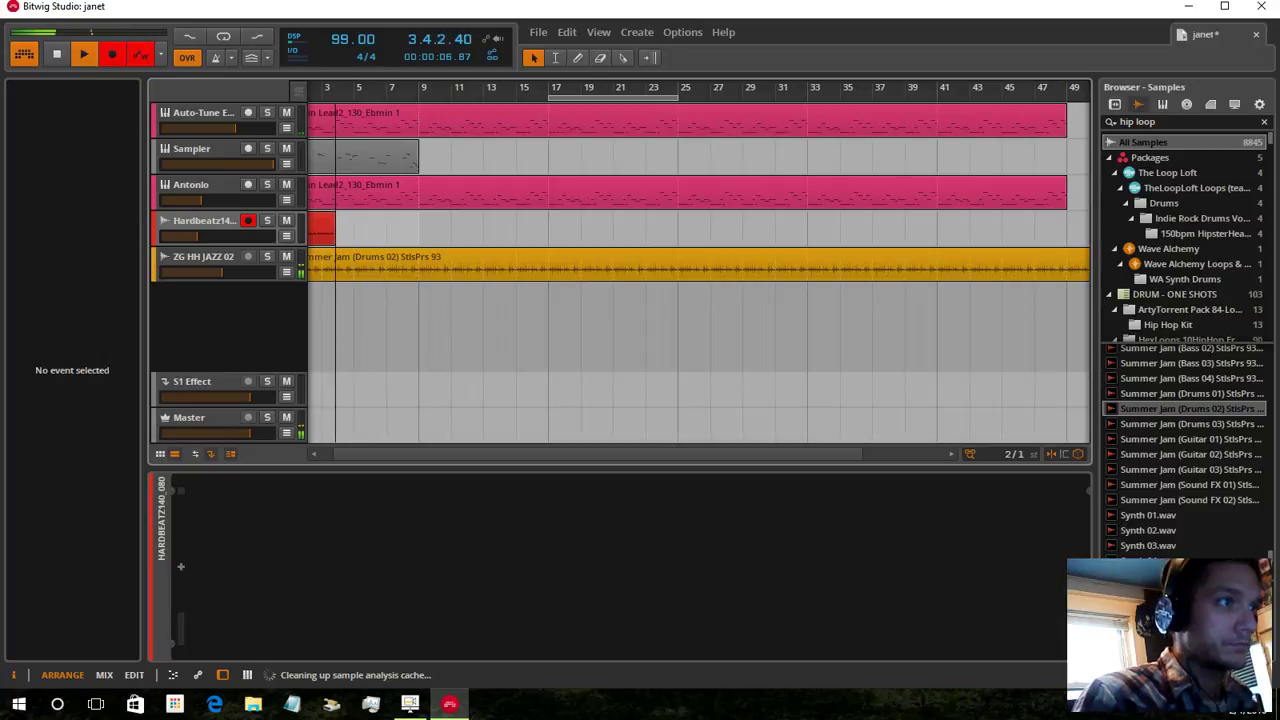
scroll(698, 264, "left", 1)
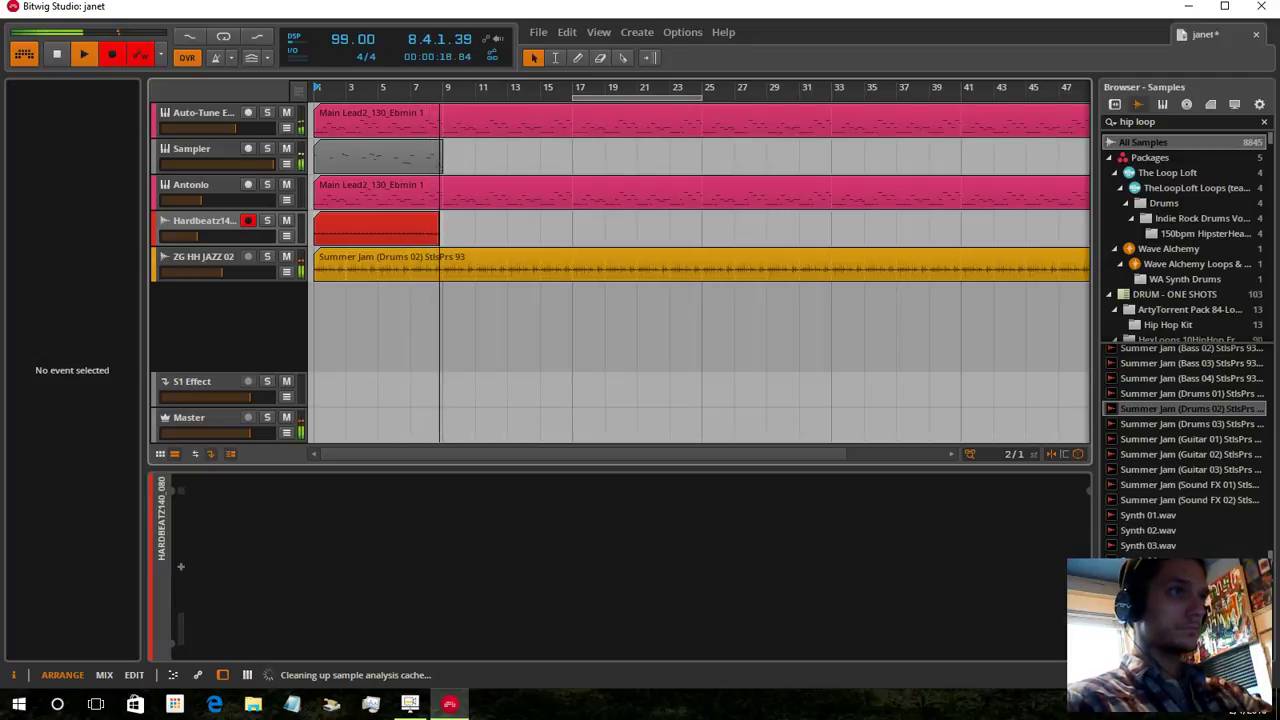
key("space")
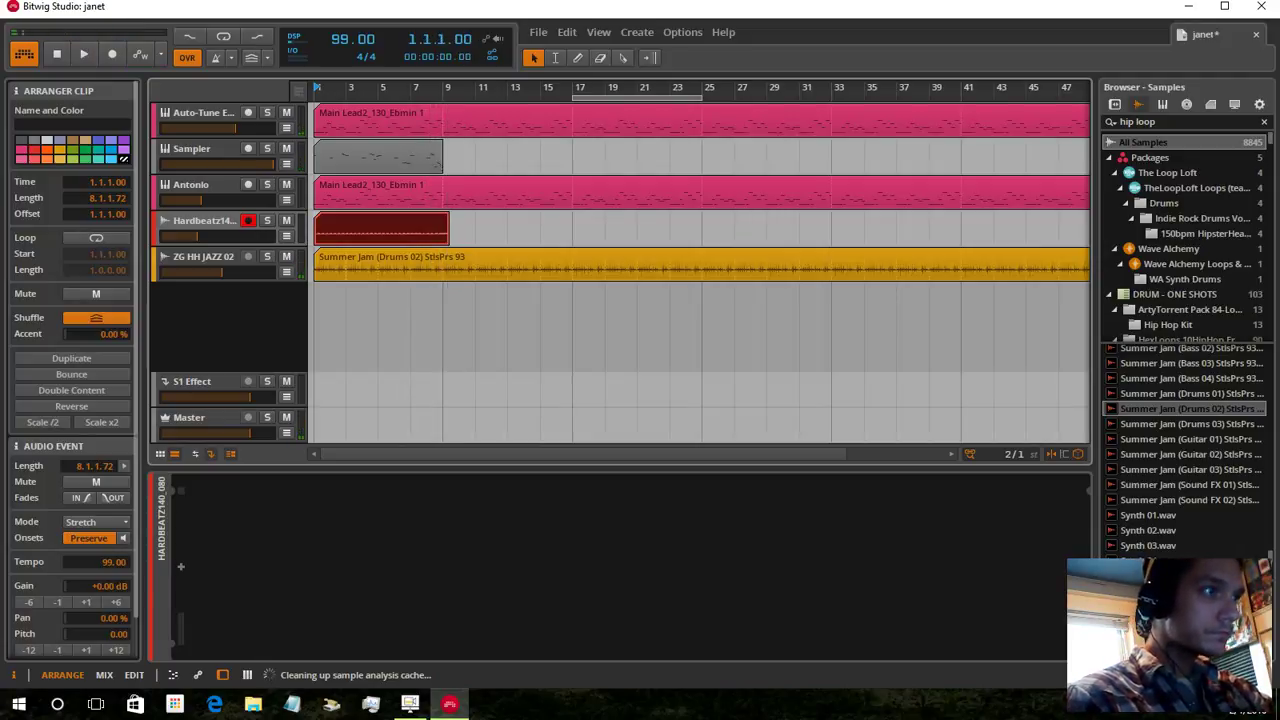
Set the new Hardbeatz140_080 clip's gain to +12 dB and loop its 8 bars over 48 bars
left_click(116, 602)
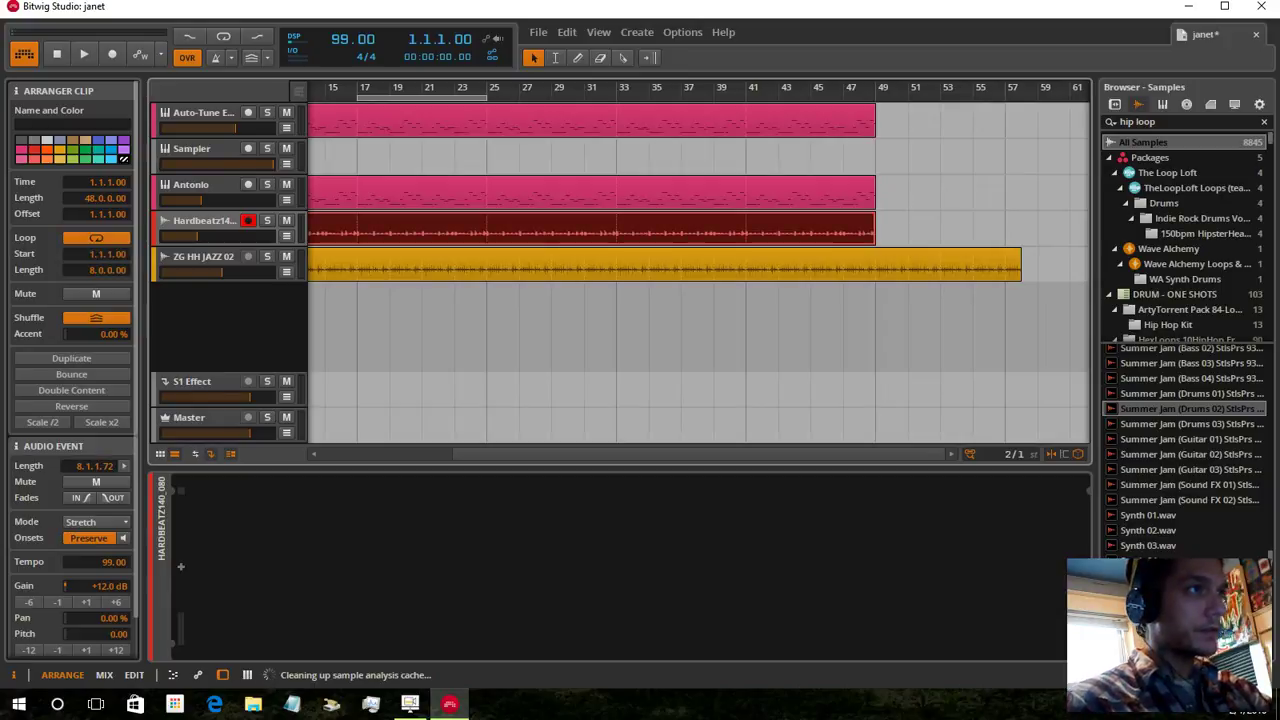
Delete the Sampler track and play the arrangement from bar 1
left_click(192, 149)
key("Delete")
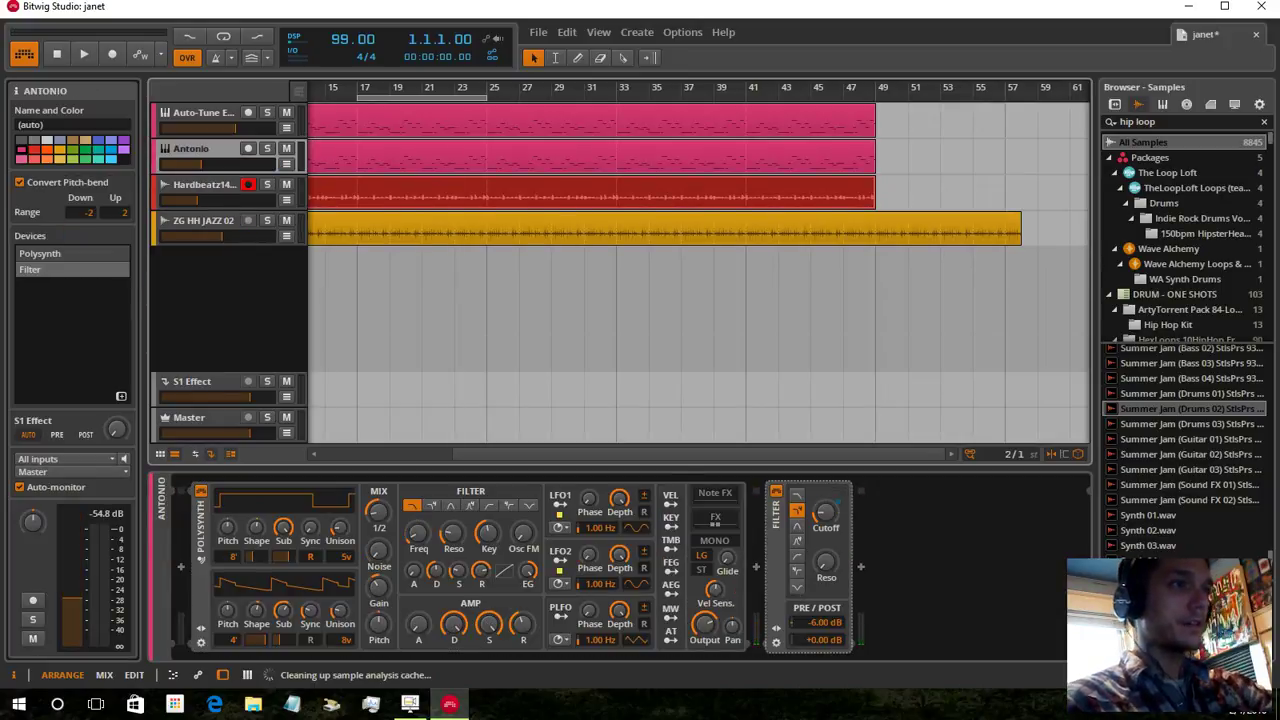
left_click(592, 193)
scroll(592, 193, "left", 3)
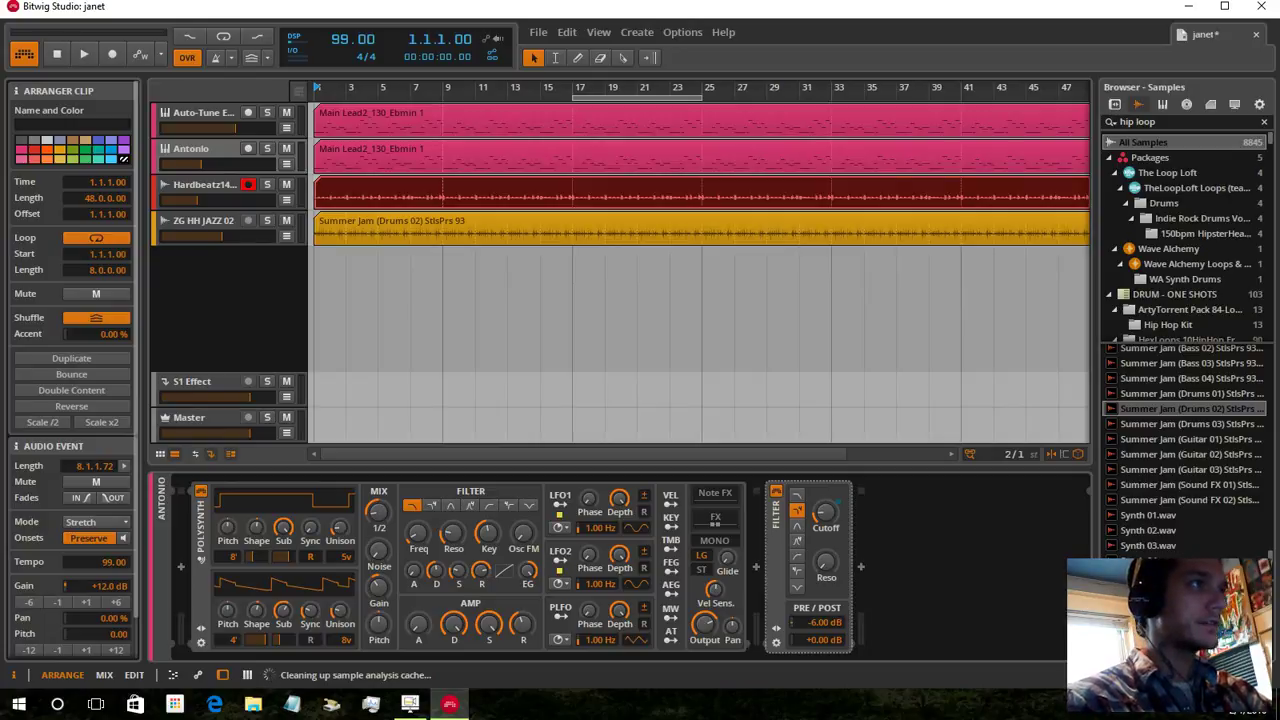
key("space")
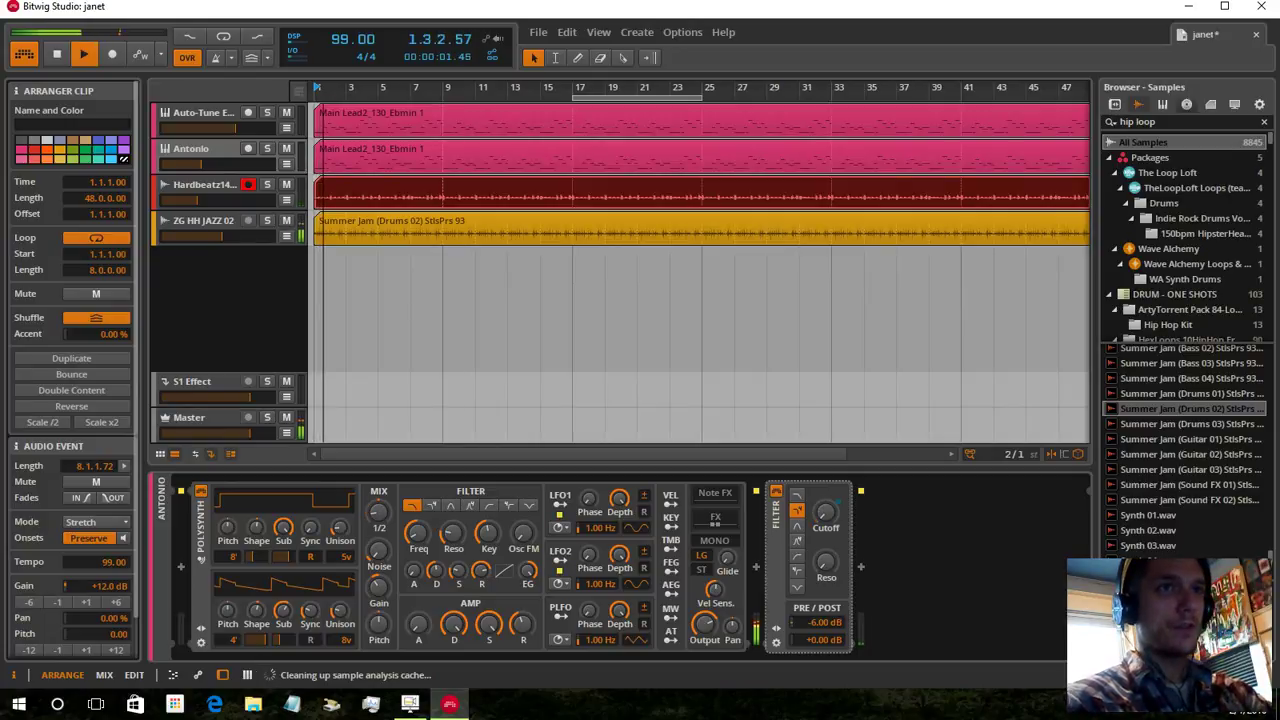
Search the device library for "effectr" and clear the search
left_click(1115, 104)
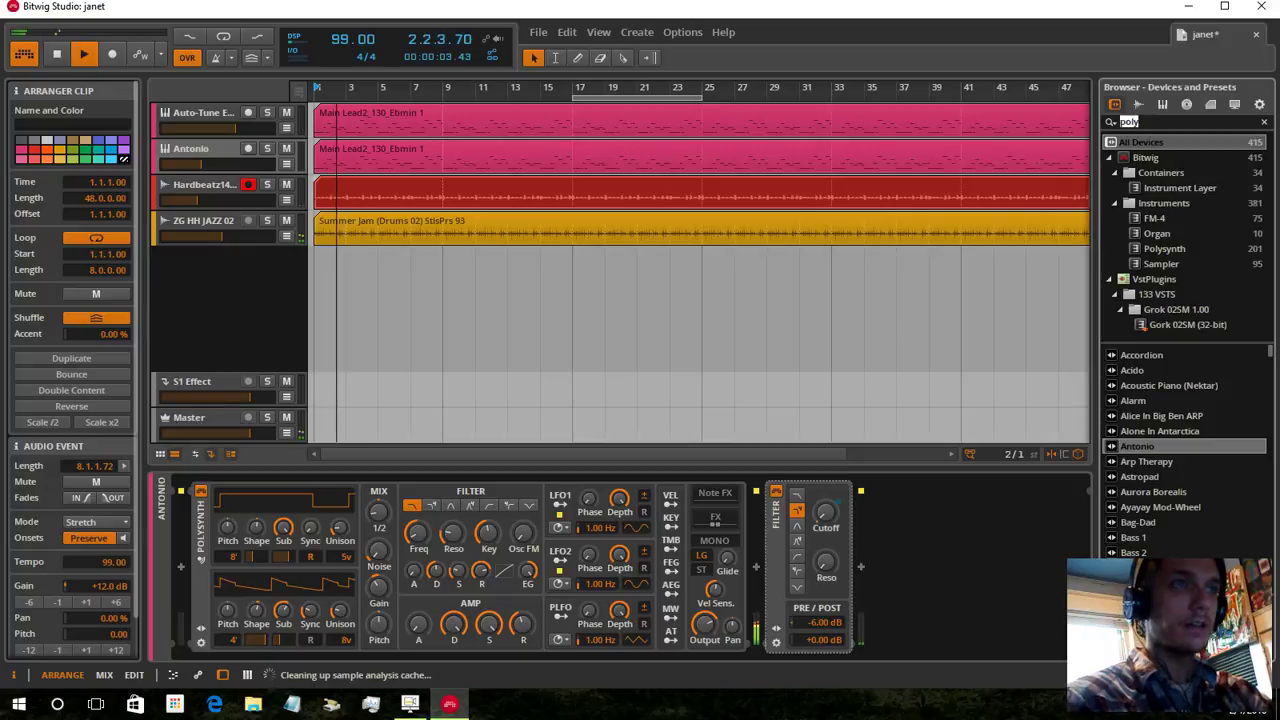
type("effectr")
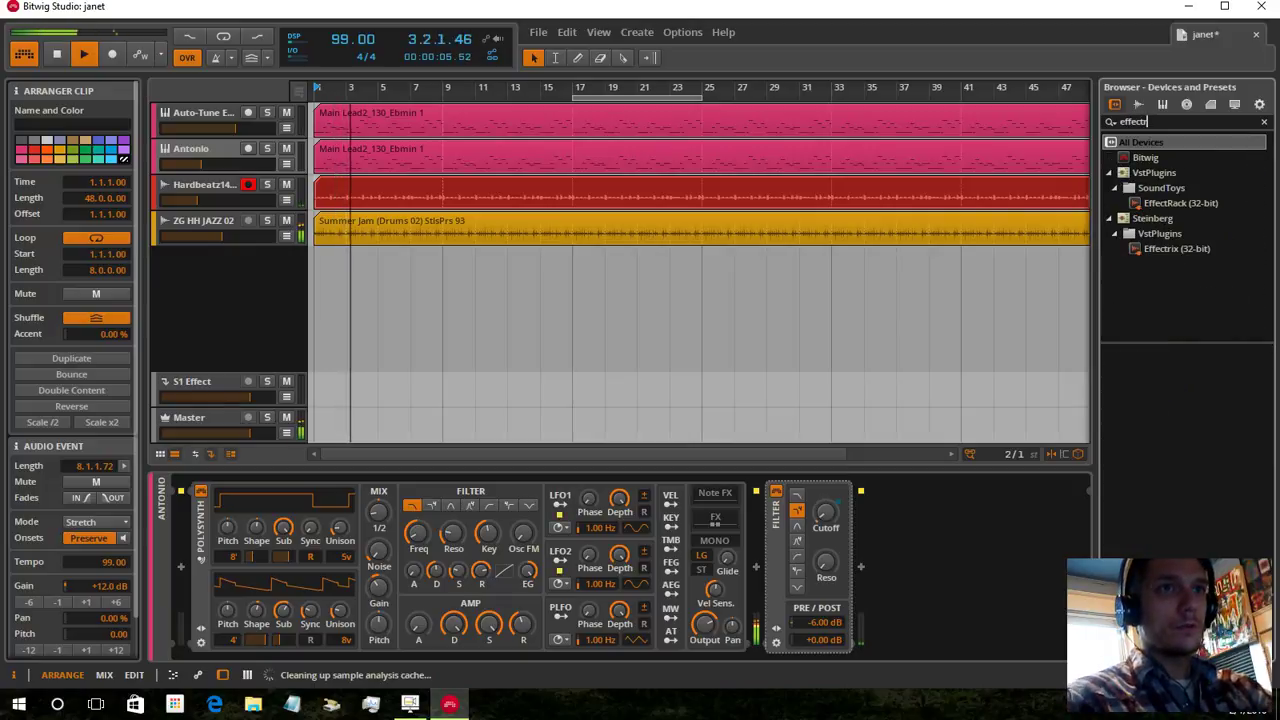
key("BackSpace")
key("BackSpace")
key("BackSpace")
key("BackSpace")
key("BackSpace")
key("BackSpace")
key("BackSpace")
Search the device library for "glitch" and add Glitch2 (32-bit) to the Hardbeatz140_080 track
type("glit")
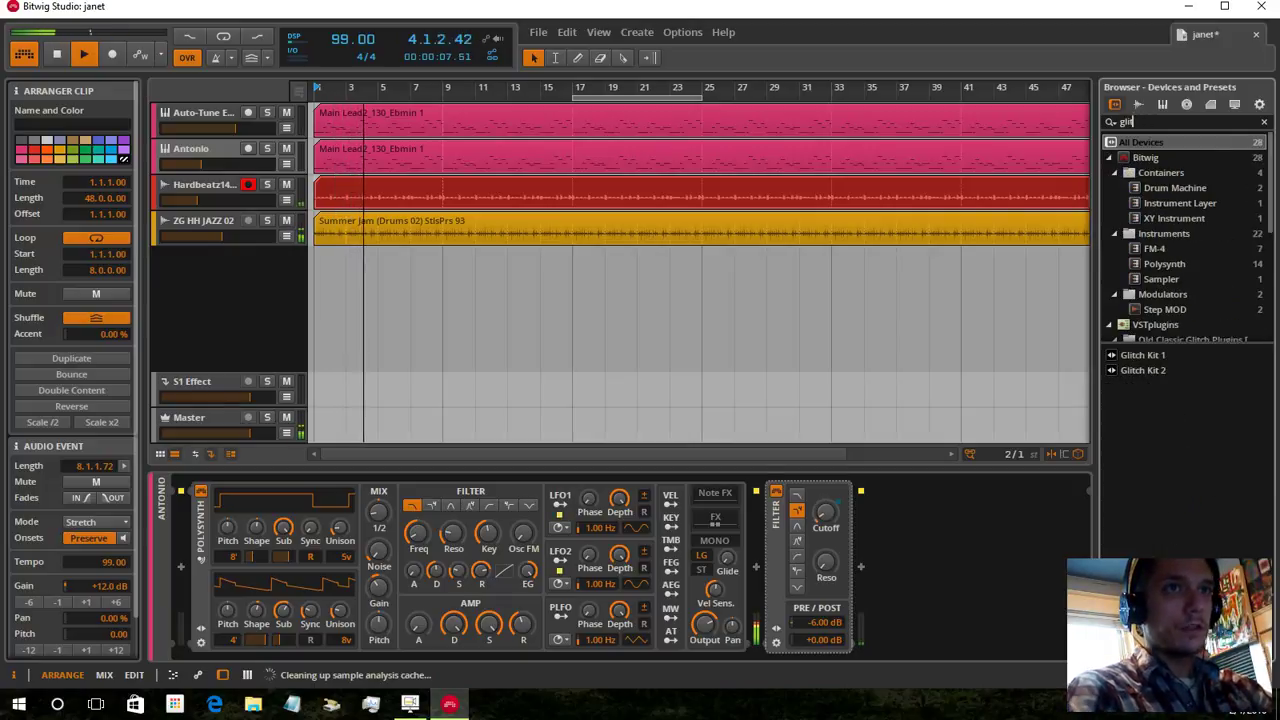
type("ch")
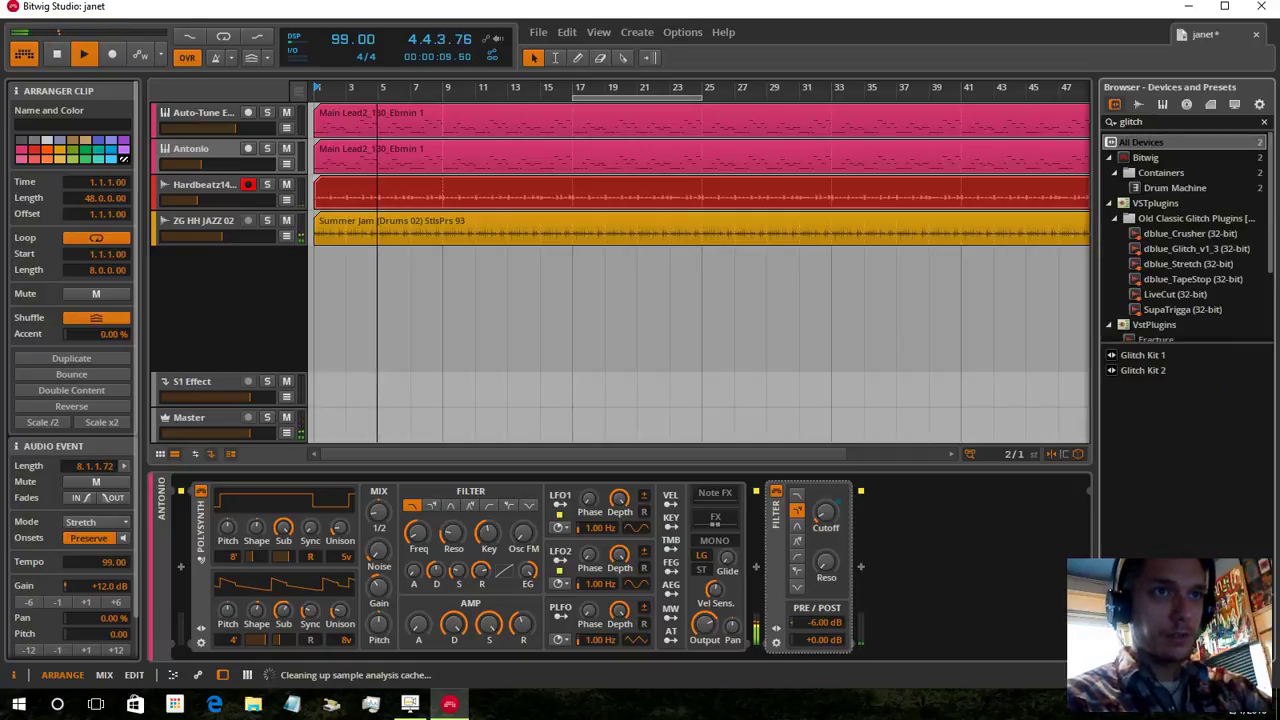
scroll(1185, 240, "down", 3)
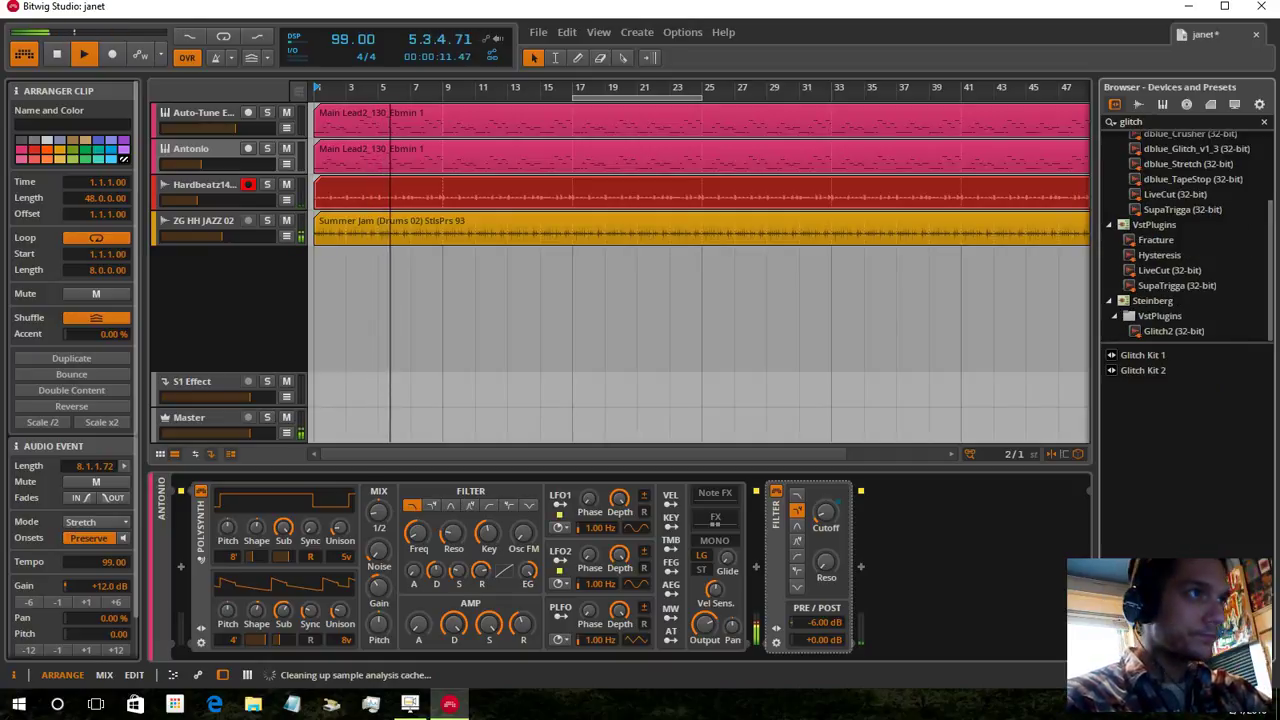
left_click(204, 185)
double_click(1174, 331)
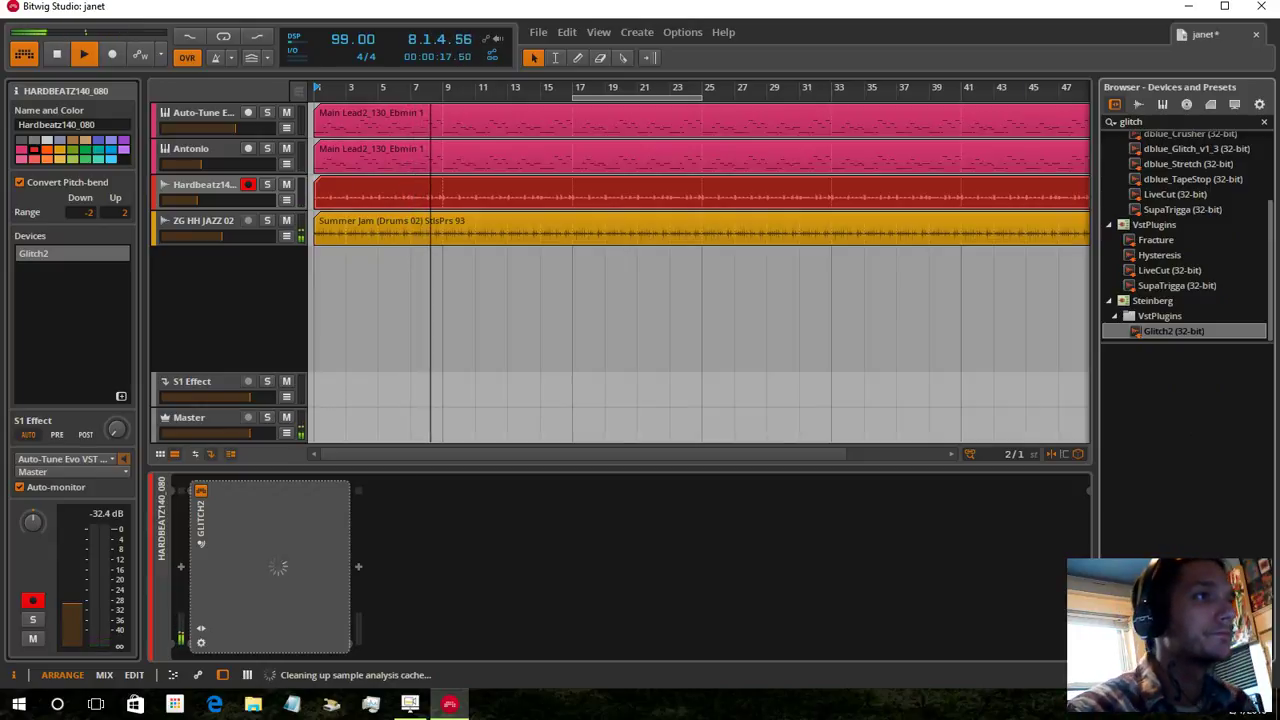
Slightly raise the starting point of the filter cutoff automation on the Antonio track
left_click(286, 164)
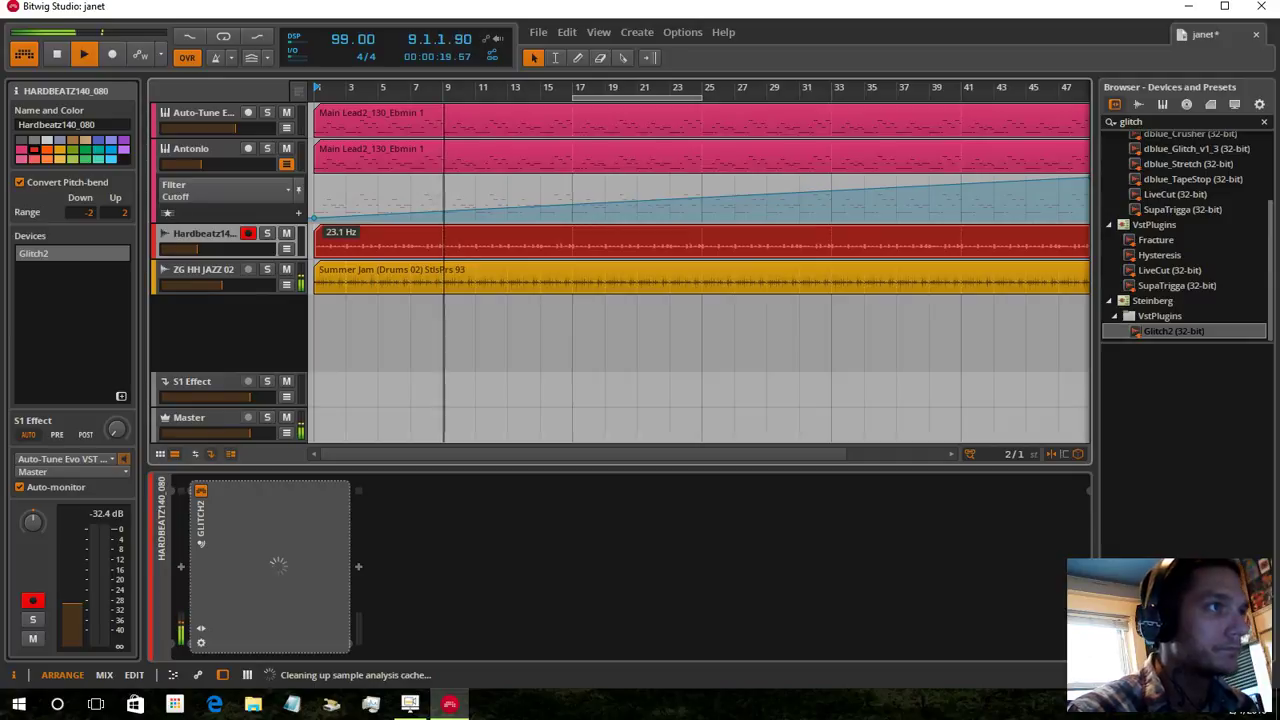
left_click_drag(314, 218, 314, 213)
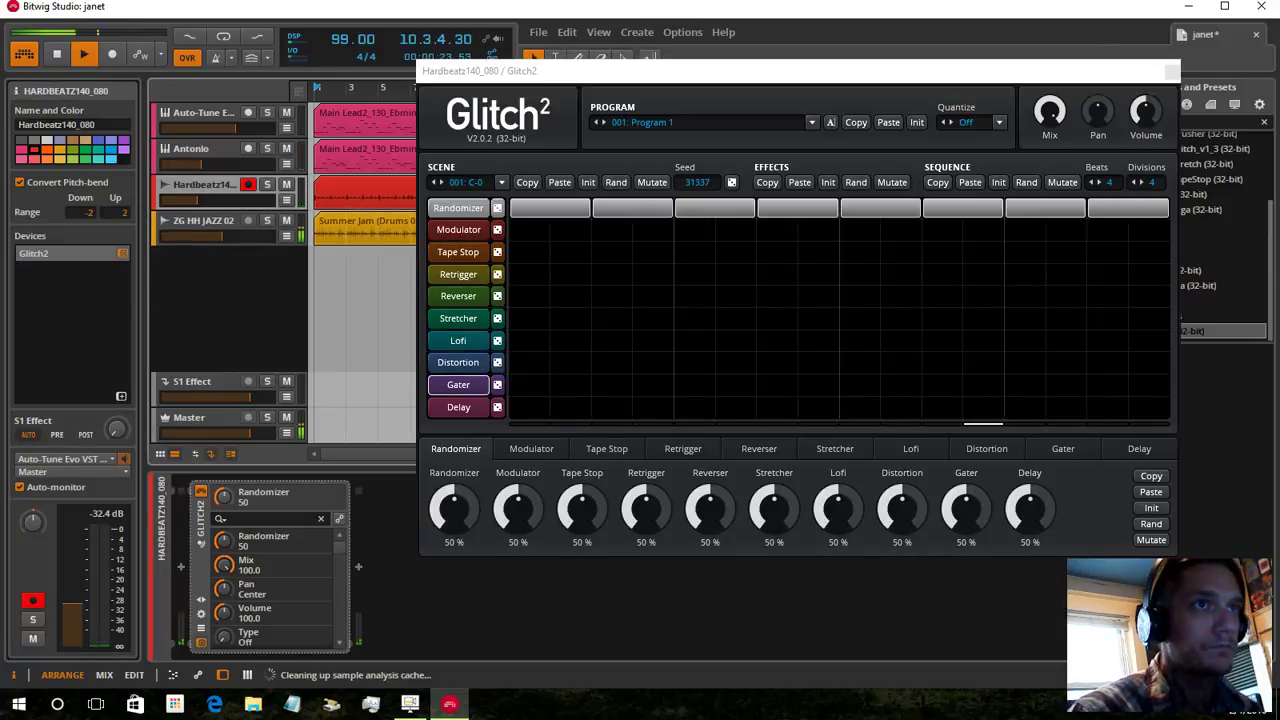
Randomize the Glitch2 scene several times and remove the Tape Stop block at the start of its sequence
left_click(616, 182)
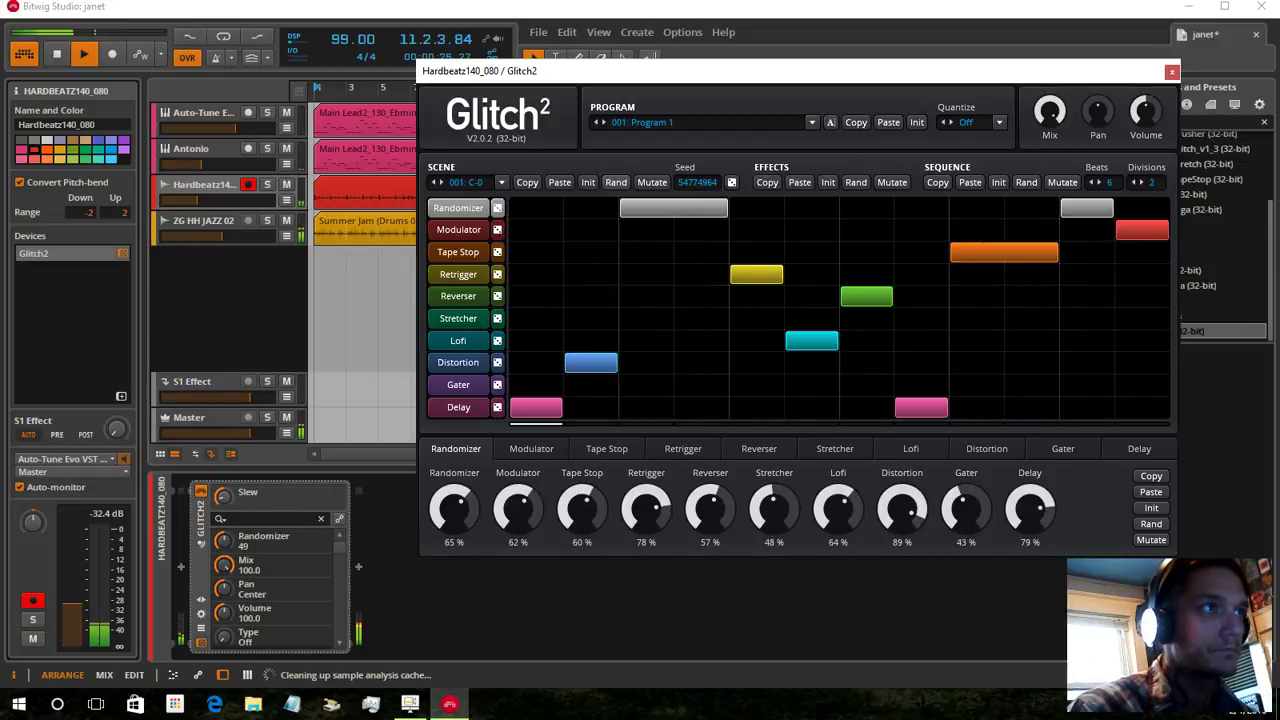
left_click(616, 182)
left_click(616, 182)
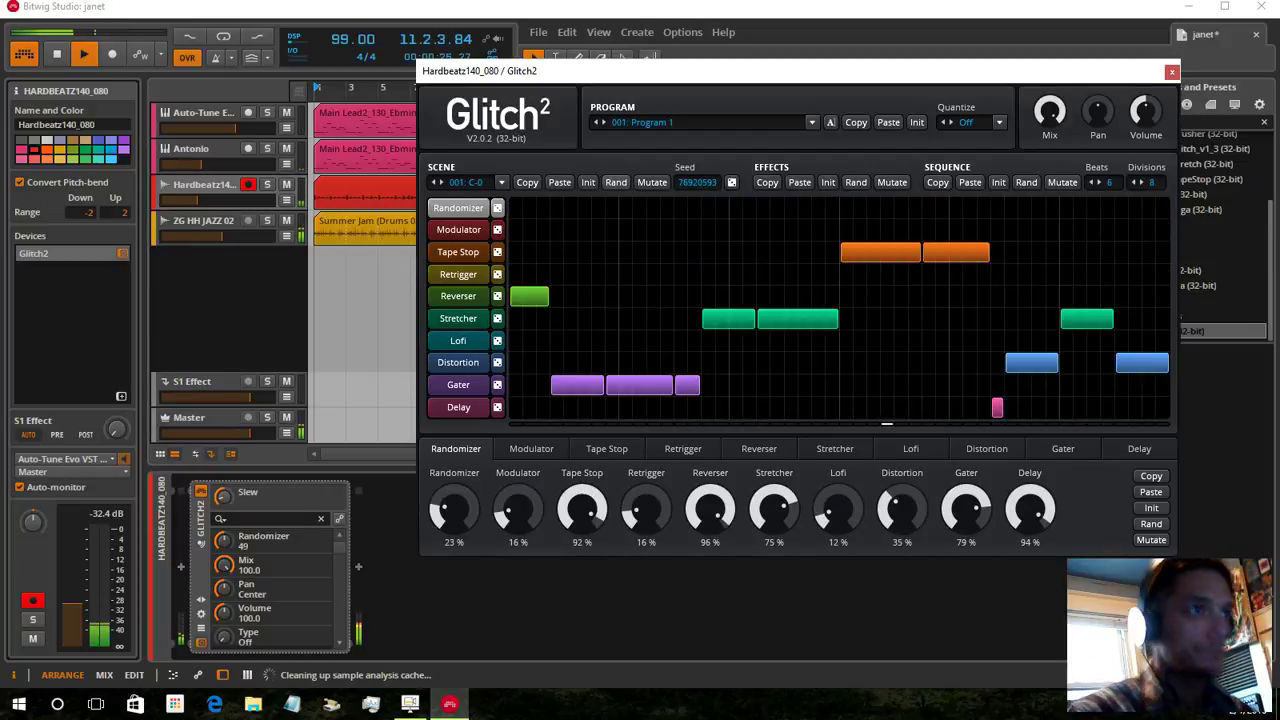
left_click(616, 182)
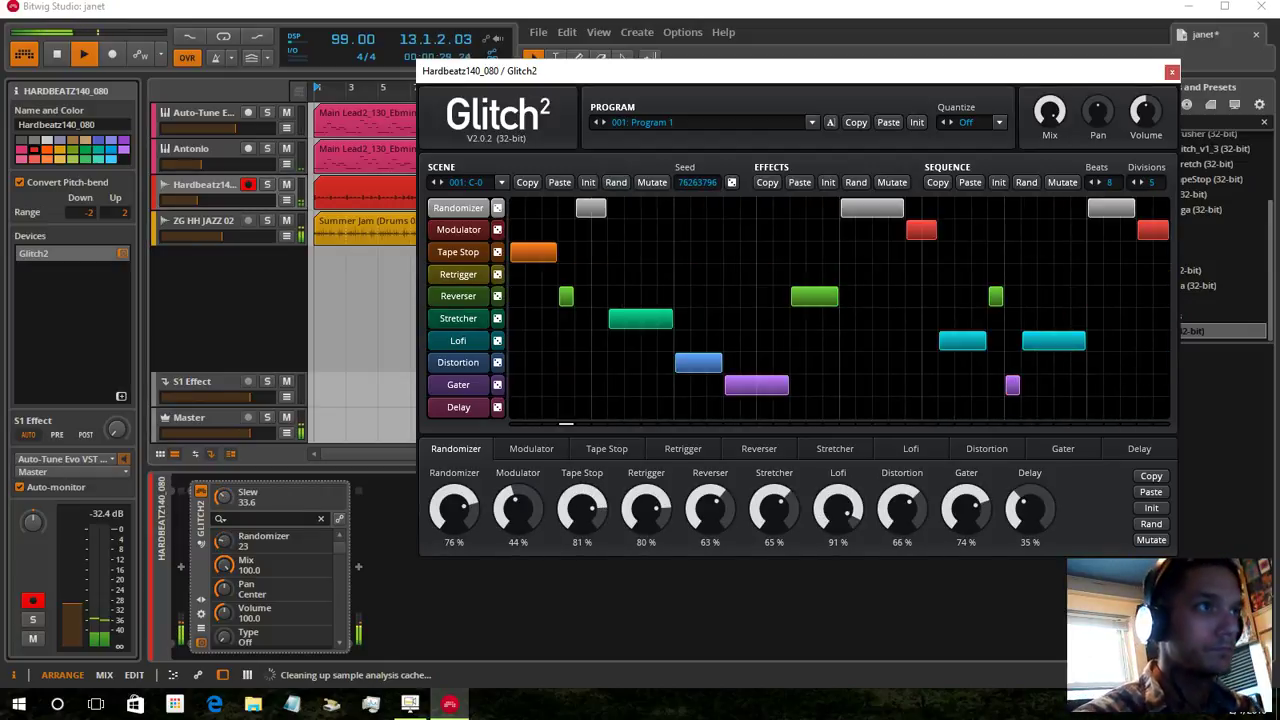
right_click(533, 252)
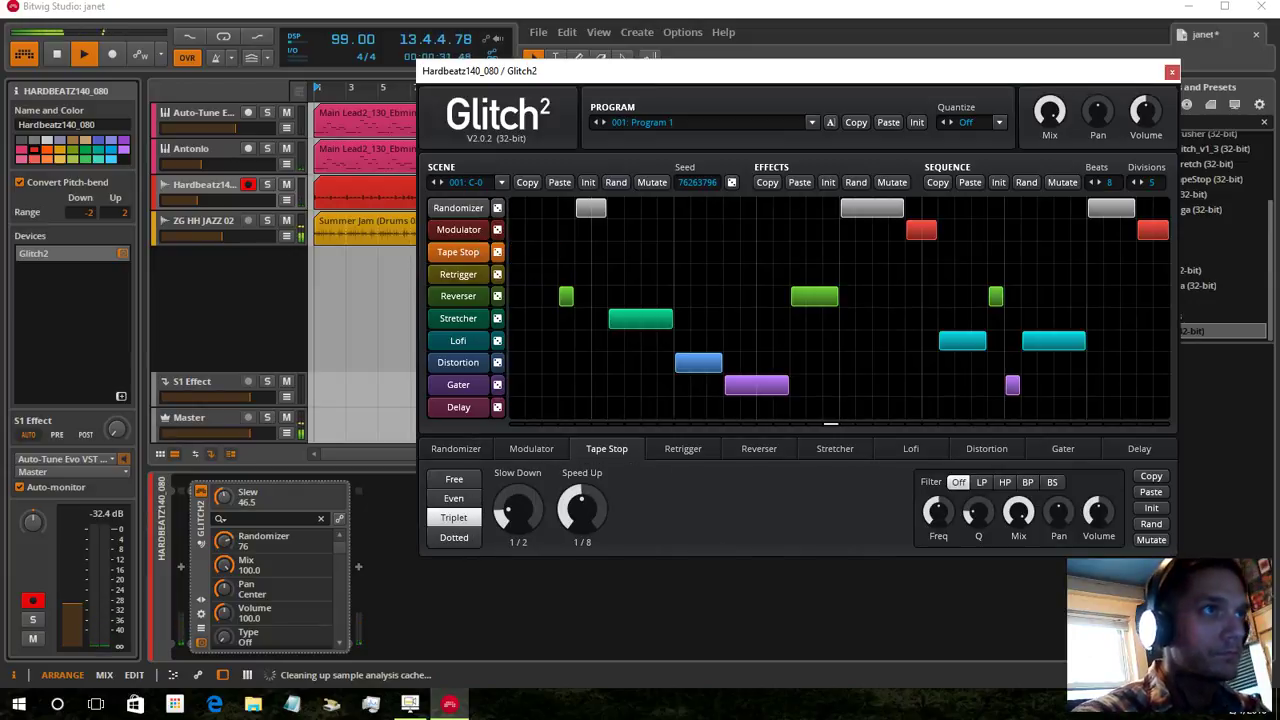
Raise the Hardbeatz140_080 track's volume and randomize the Glitch2 scene again for a different effect sequence
left_click(205, 185)
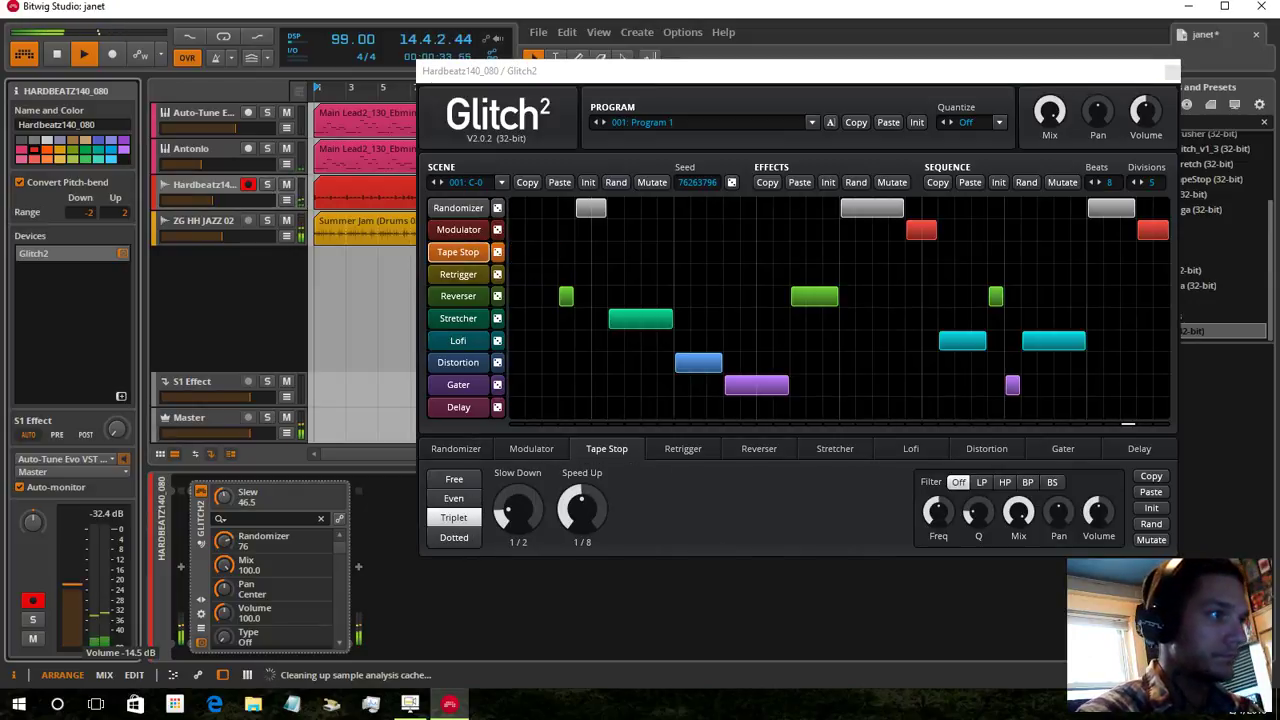
left_click(615, 182)
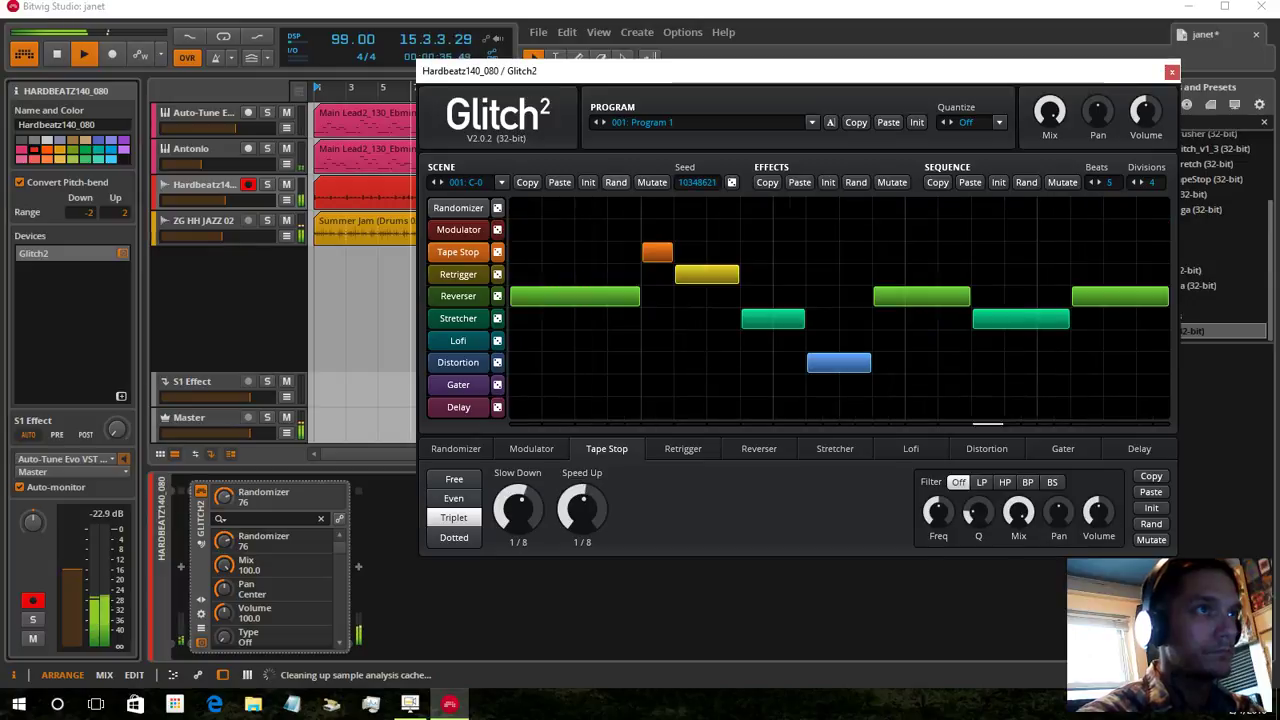
left_click(616, 182)
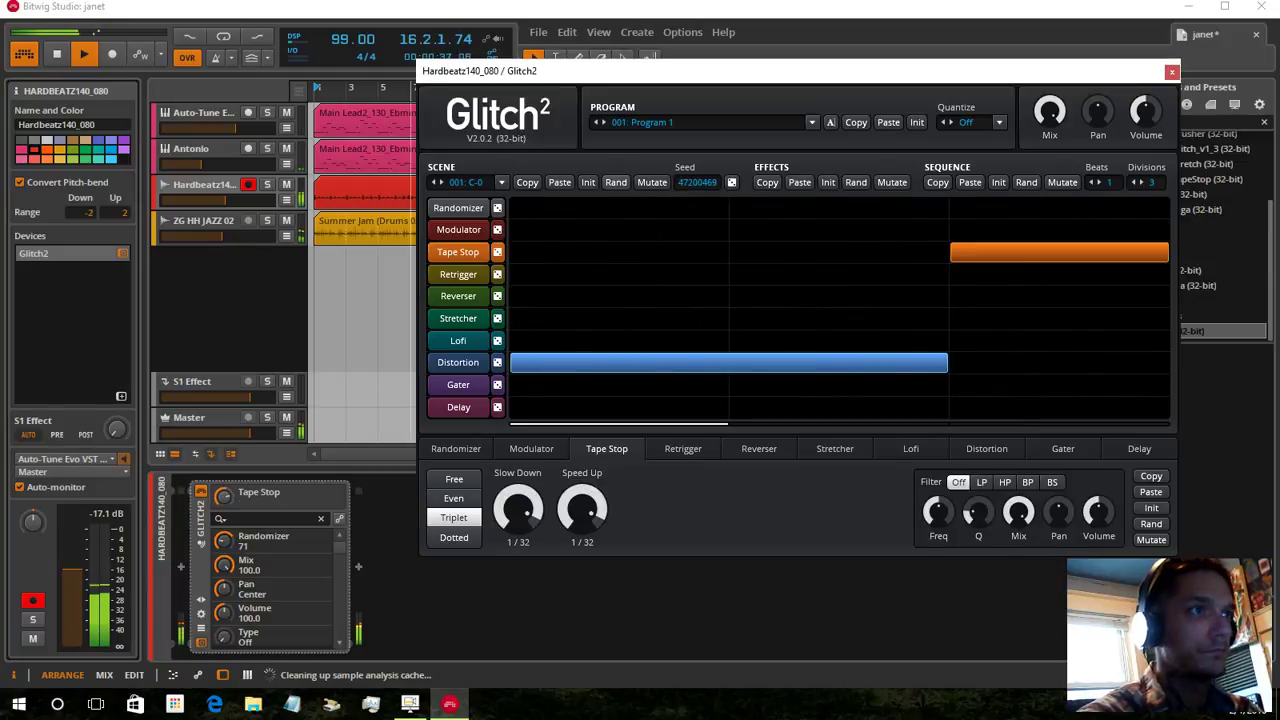
left_click(616, 182)
left_click(616, 182)
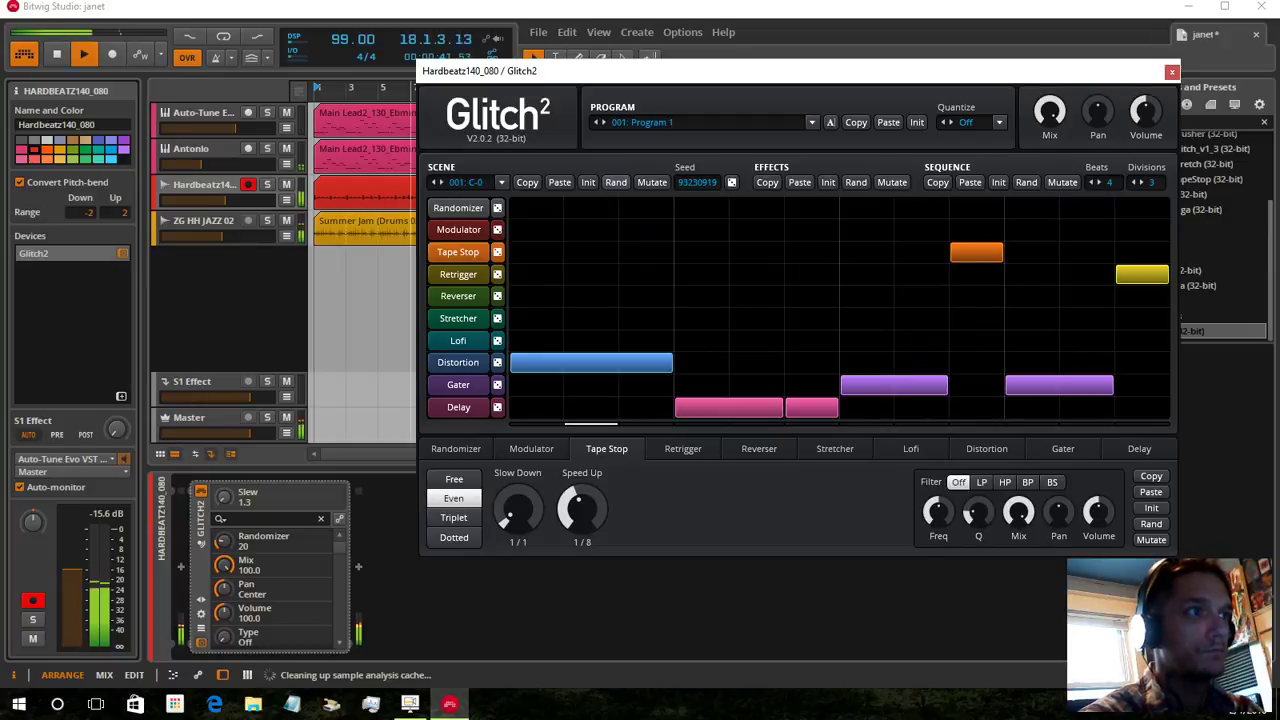
Replace the Distortion block at the start of the Glitch2 sequence with a Stretcher block followed by a short Reverser block
right_click(545, 363)
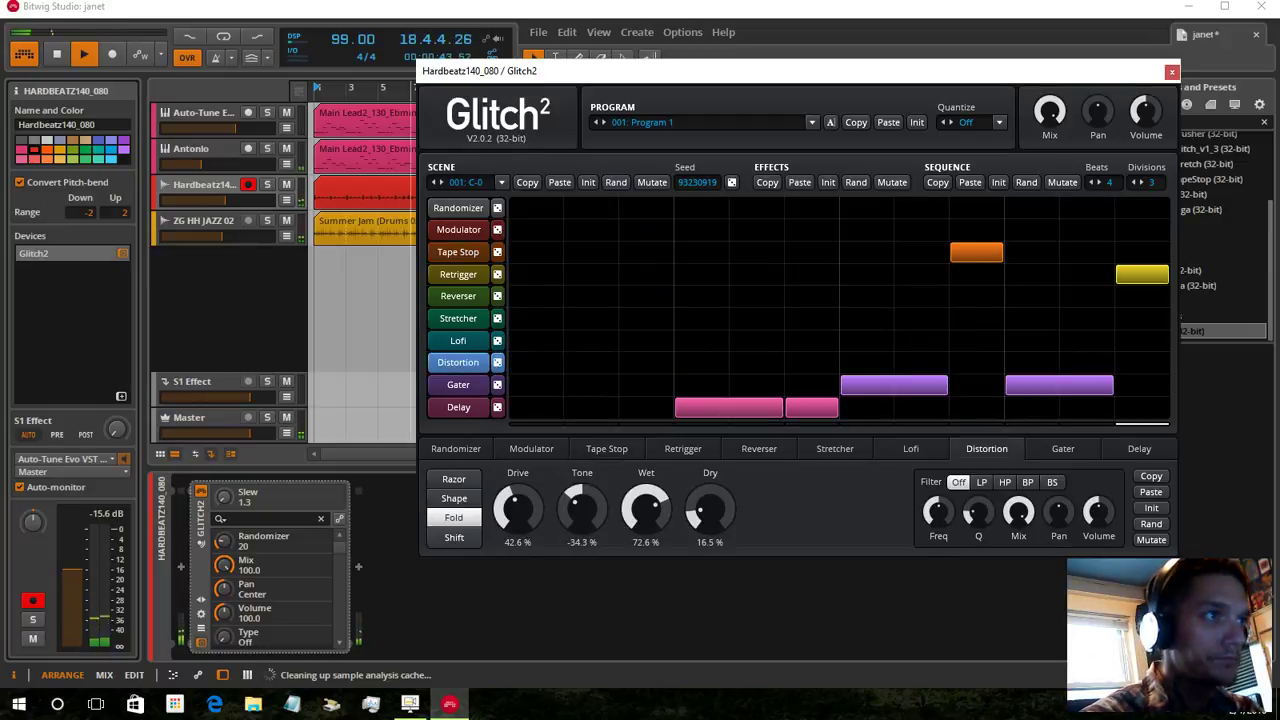
left_click_drag(537, 319, 596, 319)
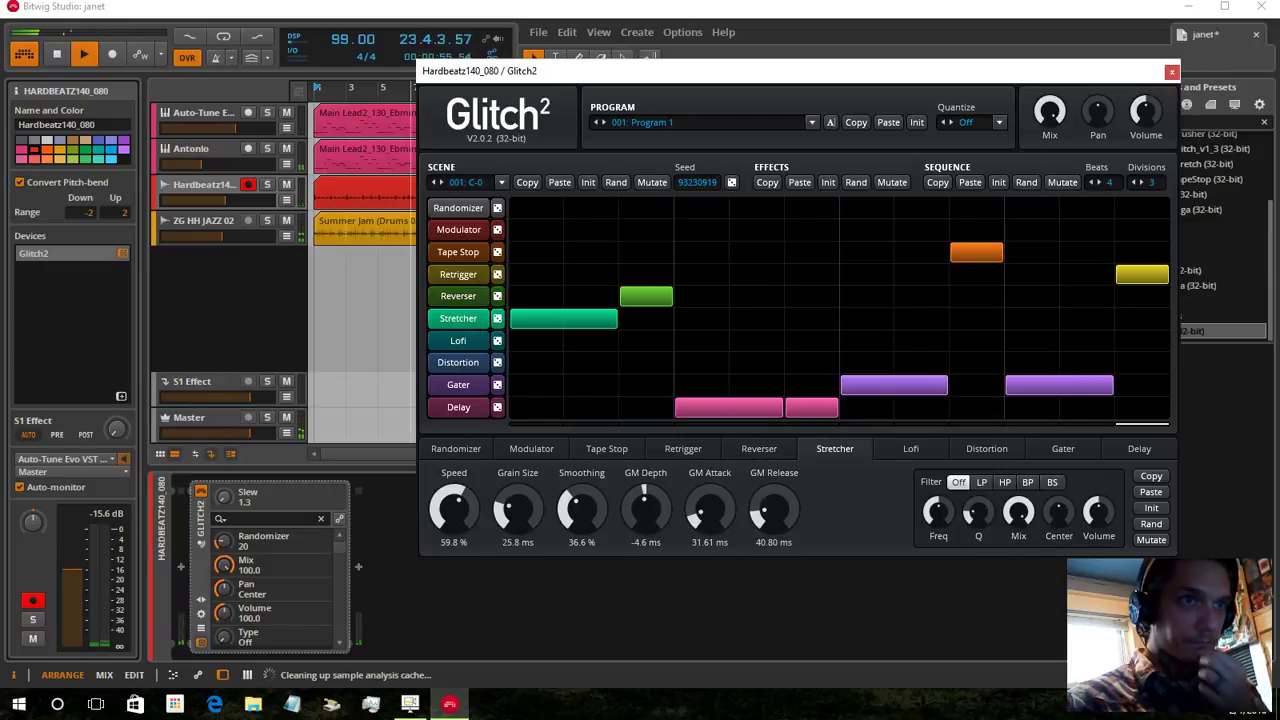
Pan the individual glitch effects off-centre, with Tape Stop at 48 L, and set the Stretcher's grain size to 38 ms
left_click(458, 407)
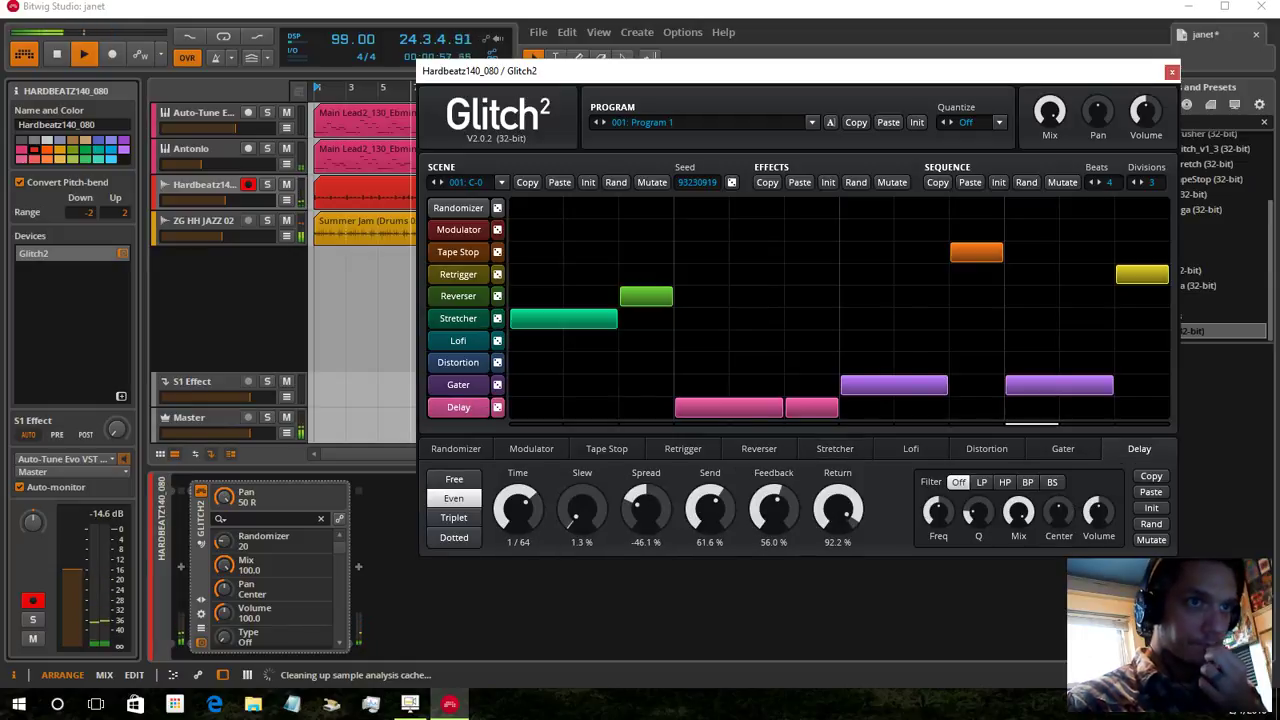
left_click_drag(1058, 512, 1058, 560)
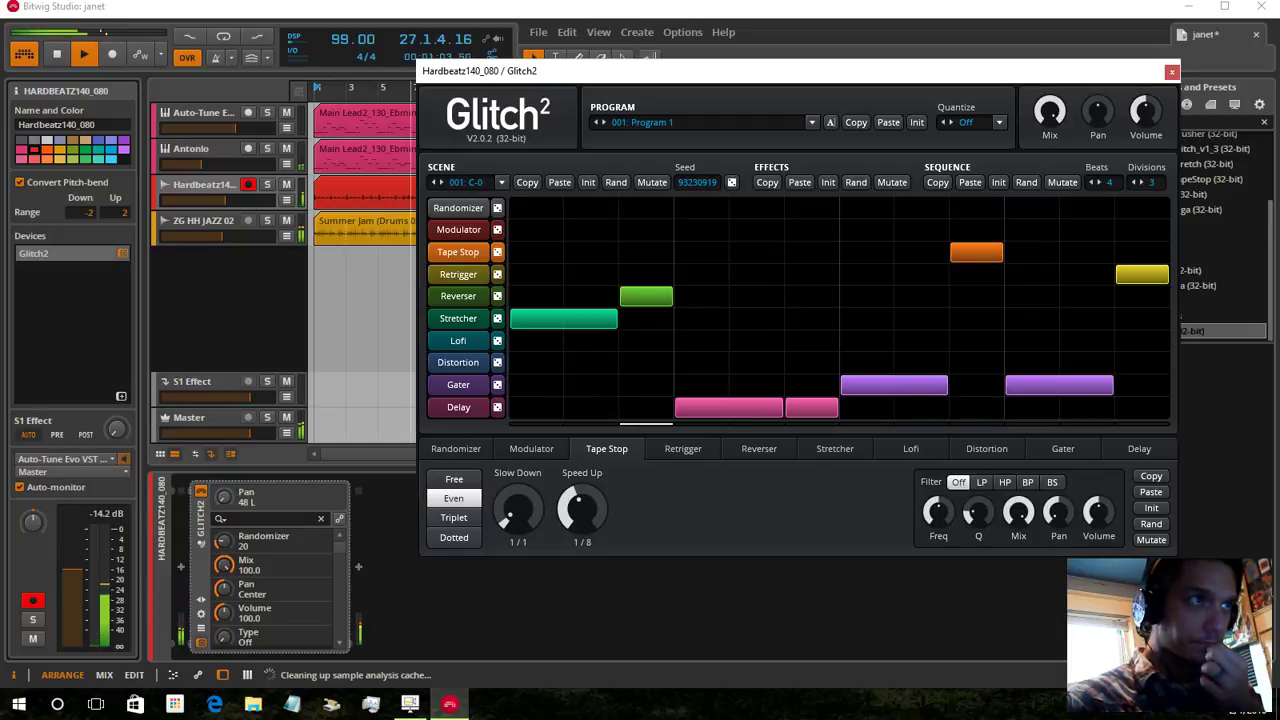
left_click(683, 449)
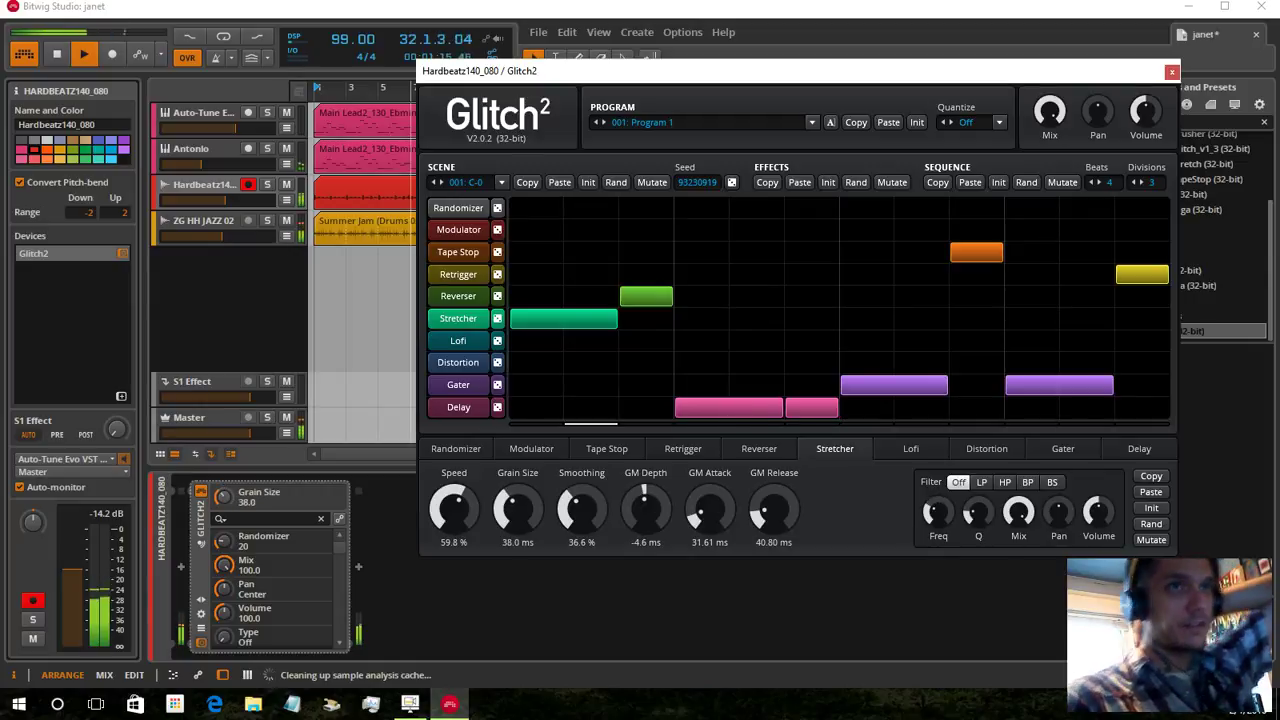
Set the Glitch2 quantize to 1/8th and close the plug-in window
left_click(999, 122)
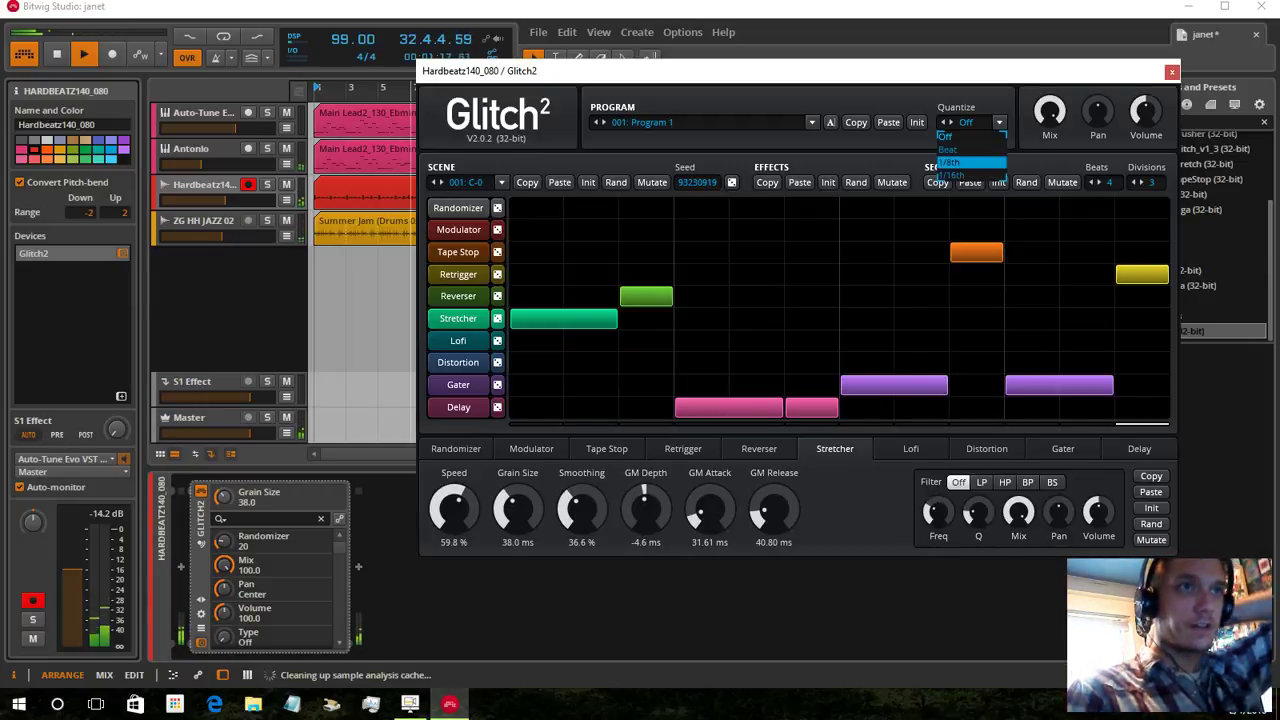
left_click(955, 162)
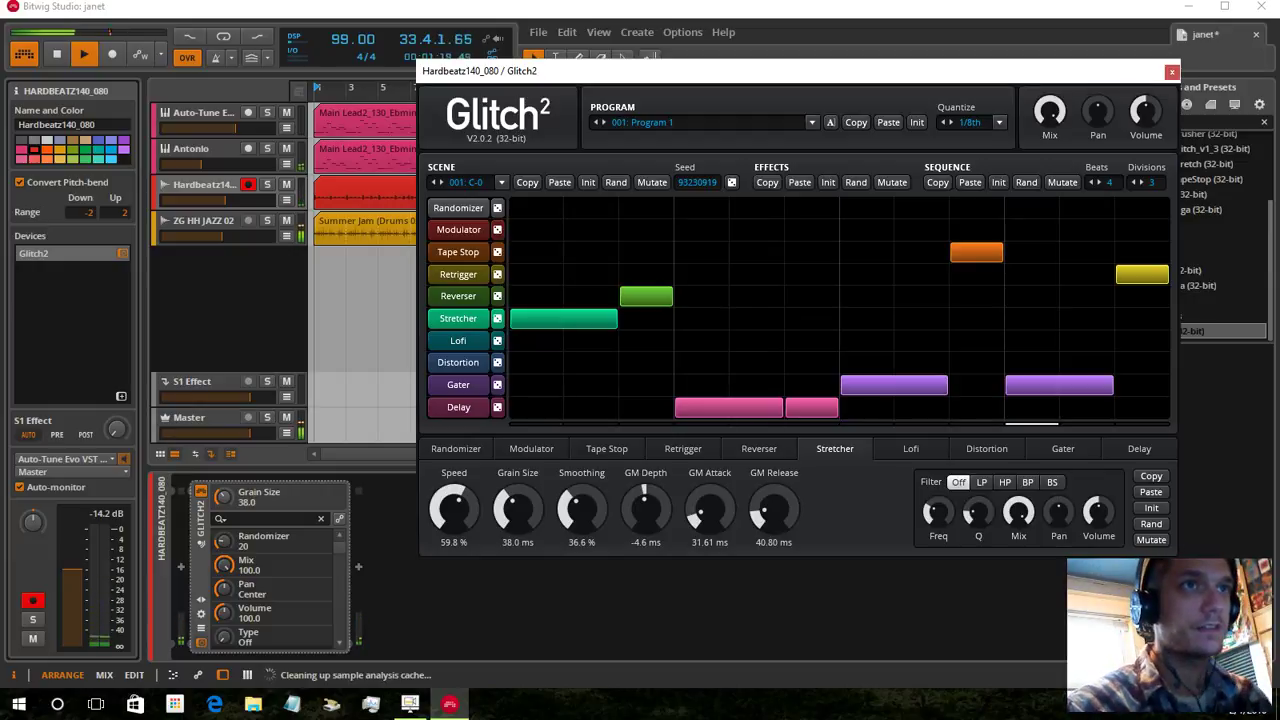
left_click(1171, 72)
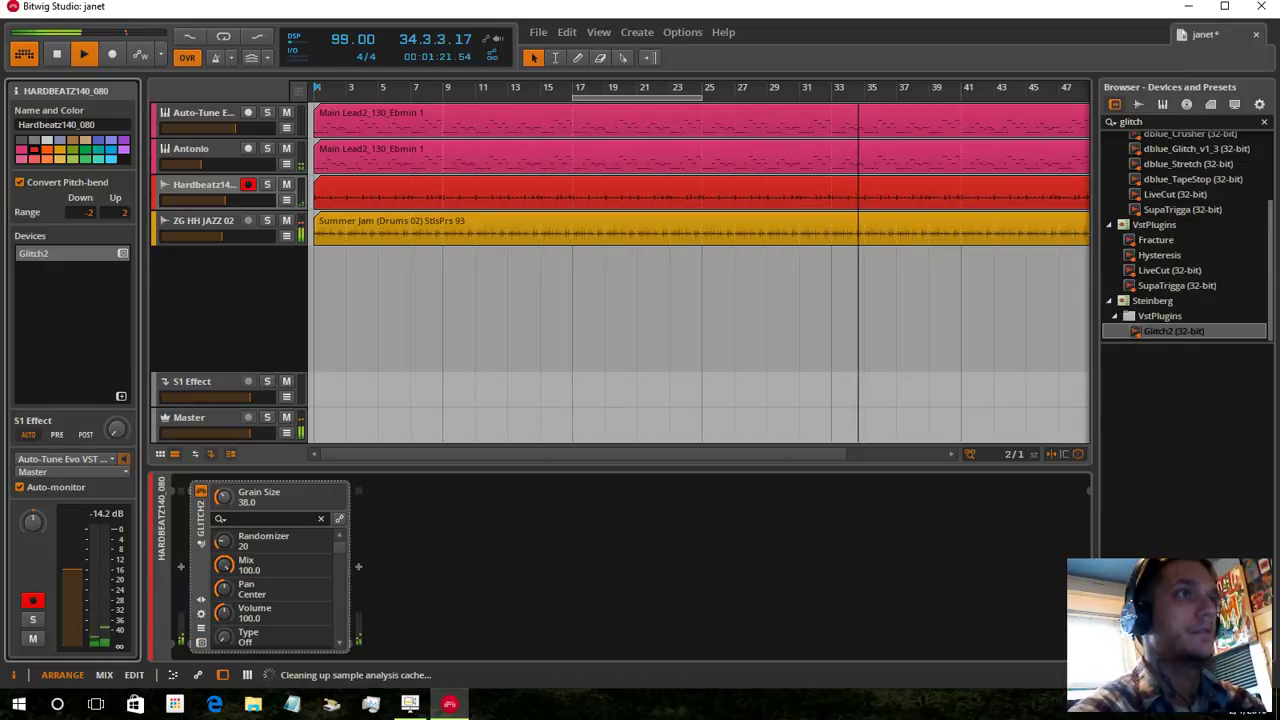
Add a Reverb device after Glitch2 on the Hardbeatz140_080 track
left_click_drag(860, 86, 860, 30)
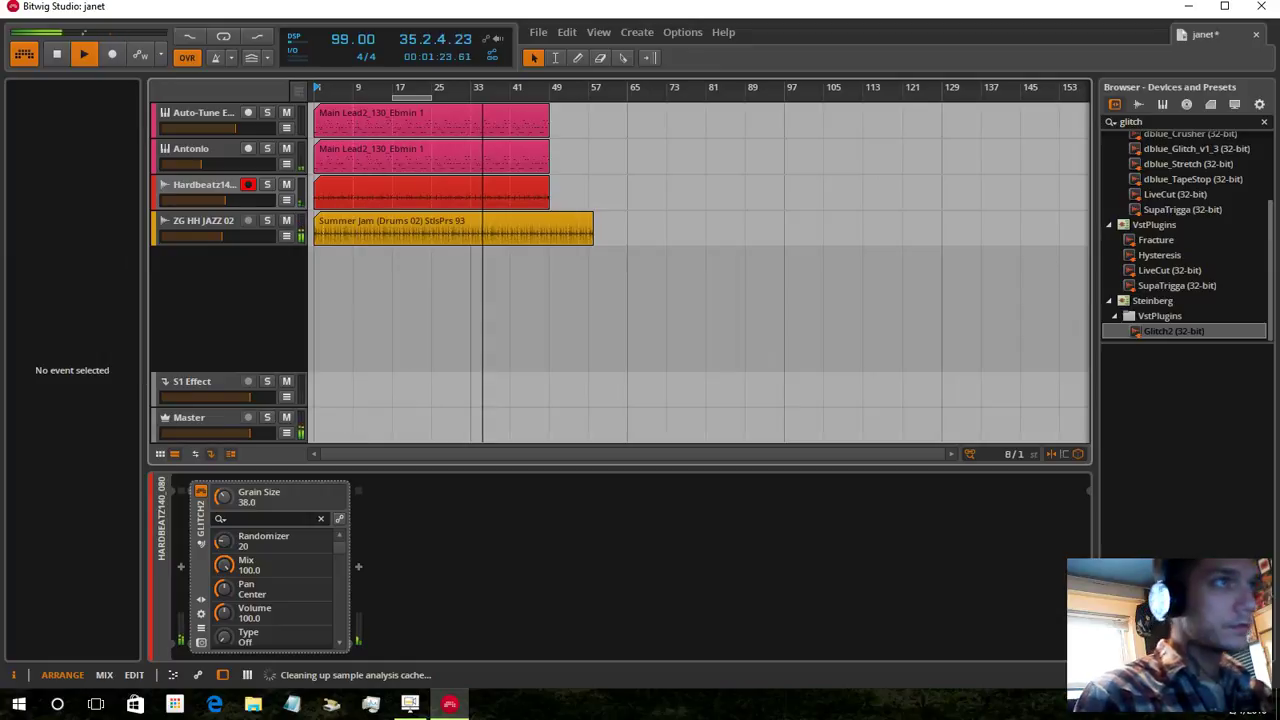
left_click(204, 185)
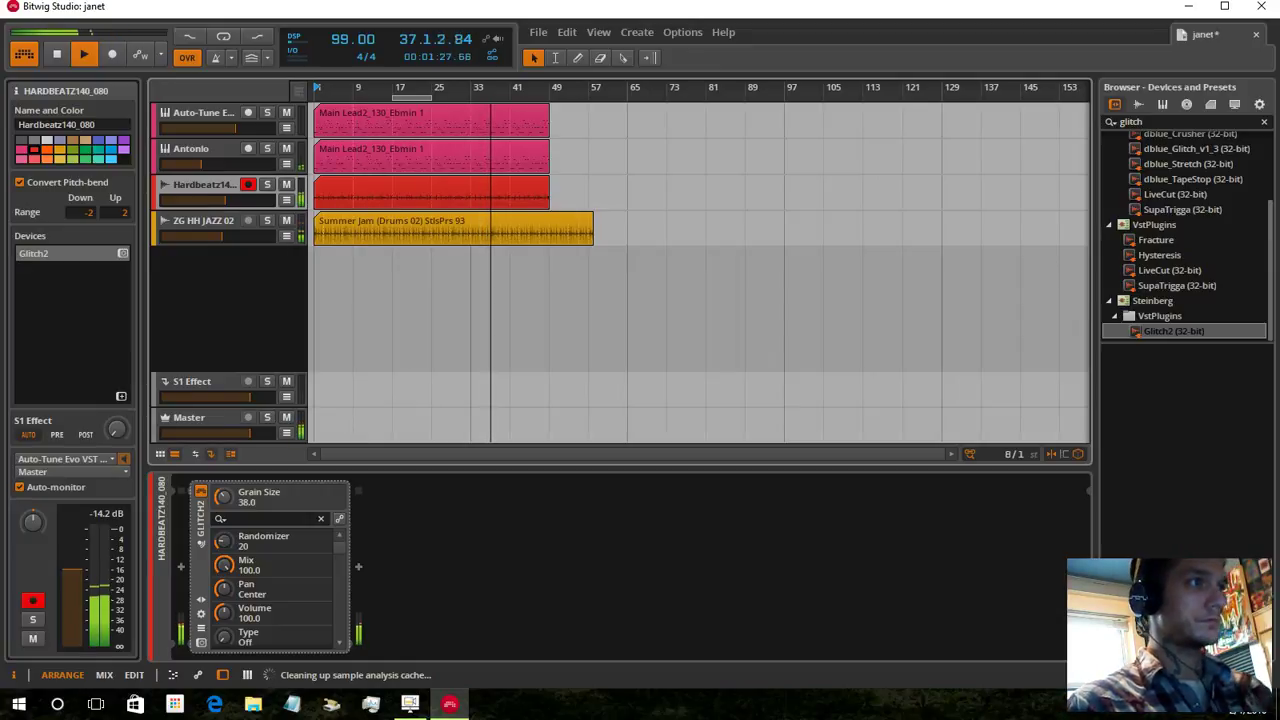
left_click(121, 397)
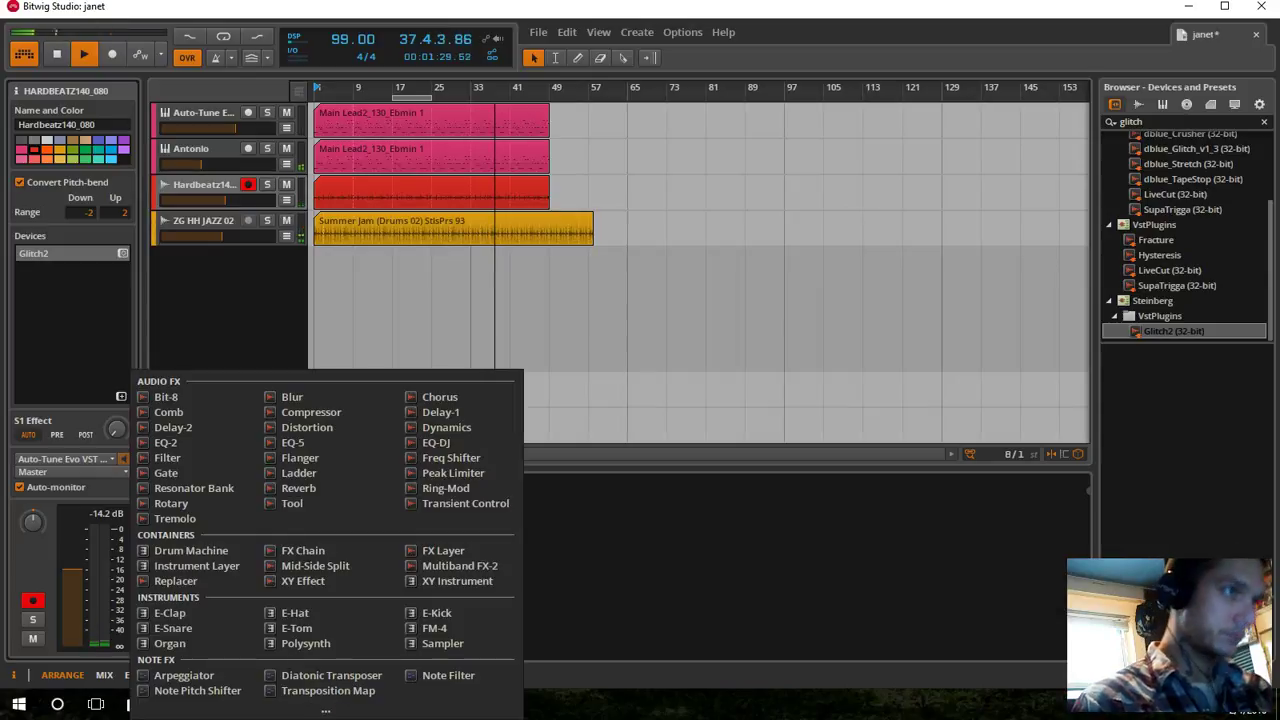
left_click(298, 488)
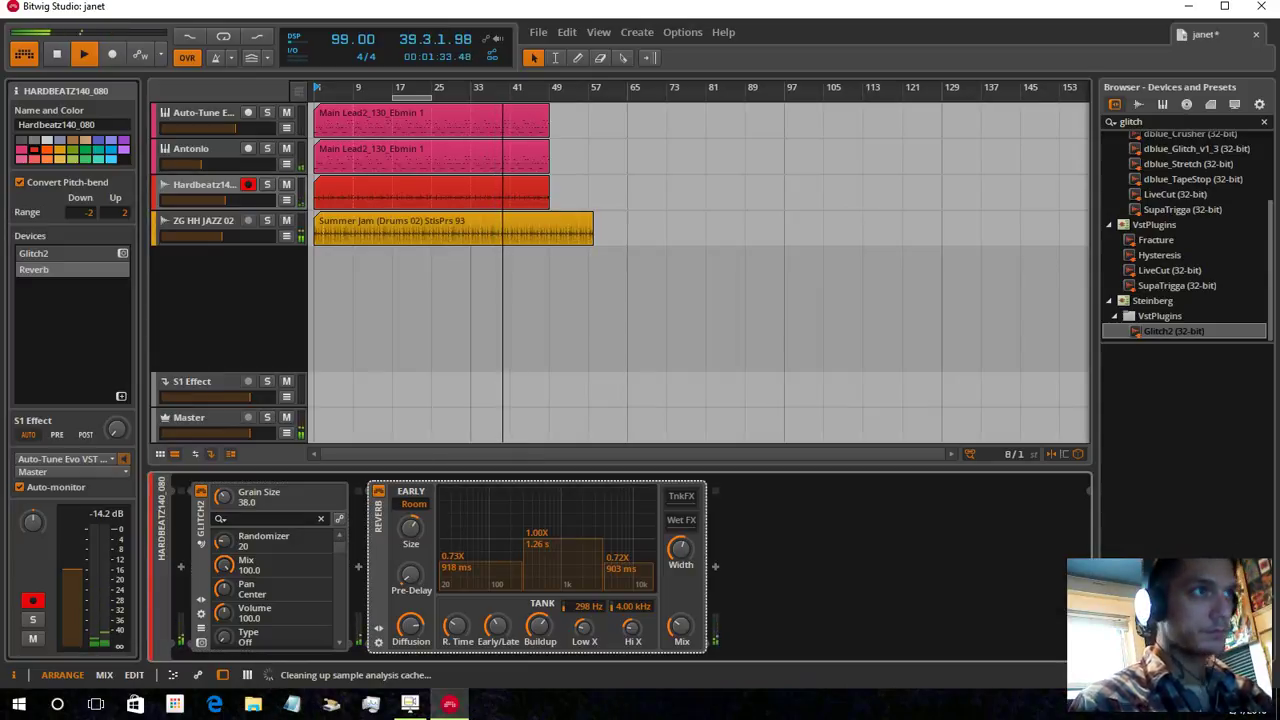
Search the device library for "warm" and add AVOX WARM (32-bit) to the ZG HH JAZZ 02 track
key("Down")
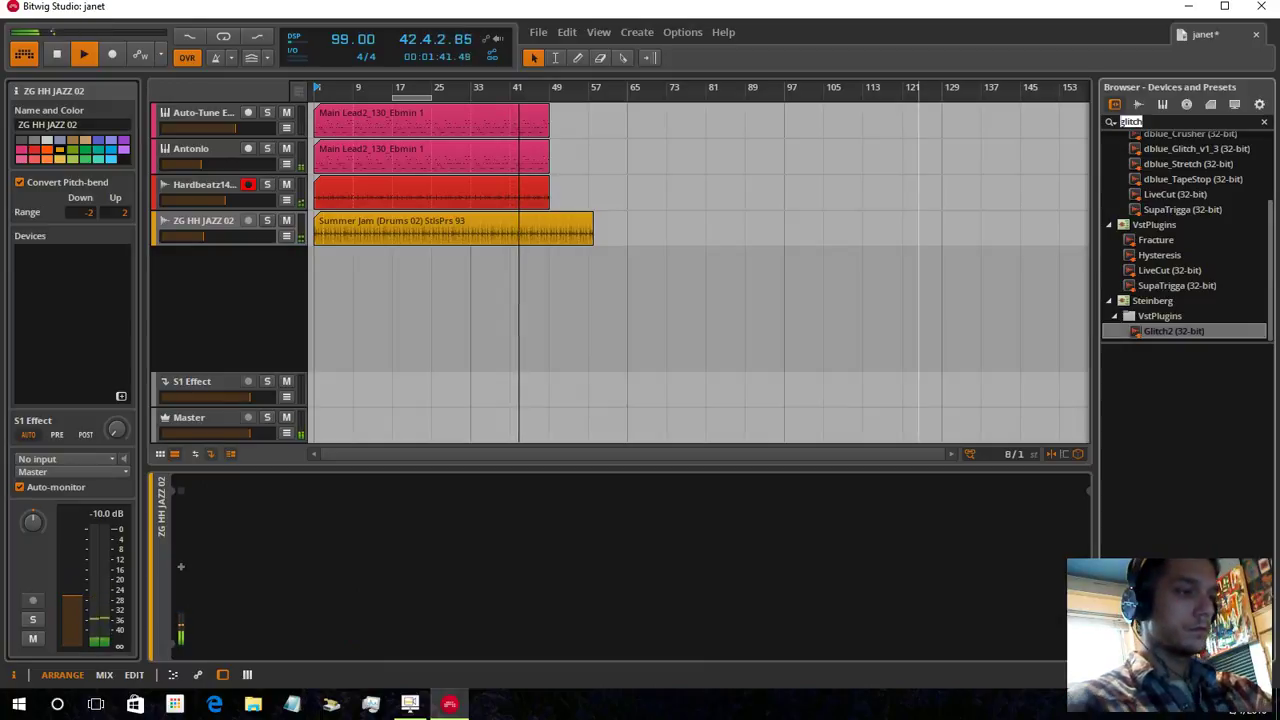
type("warm")
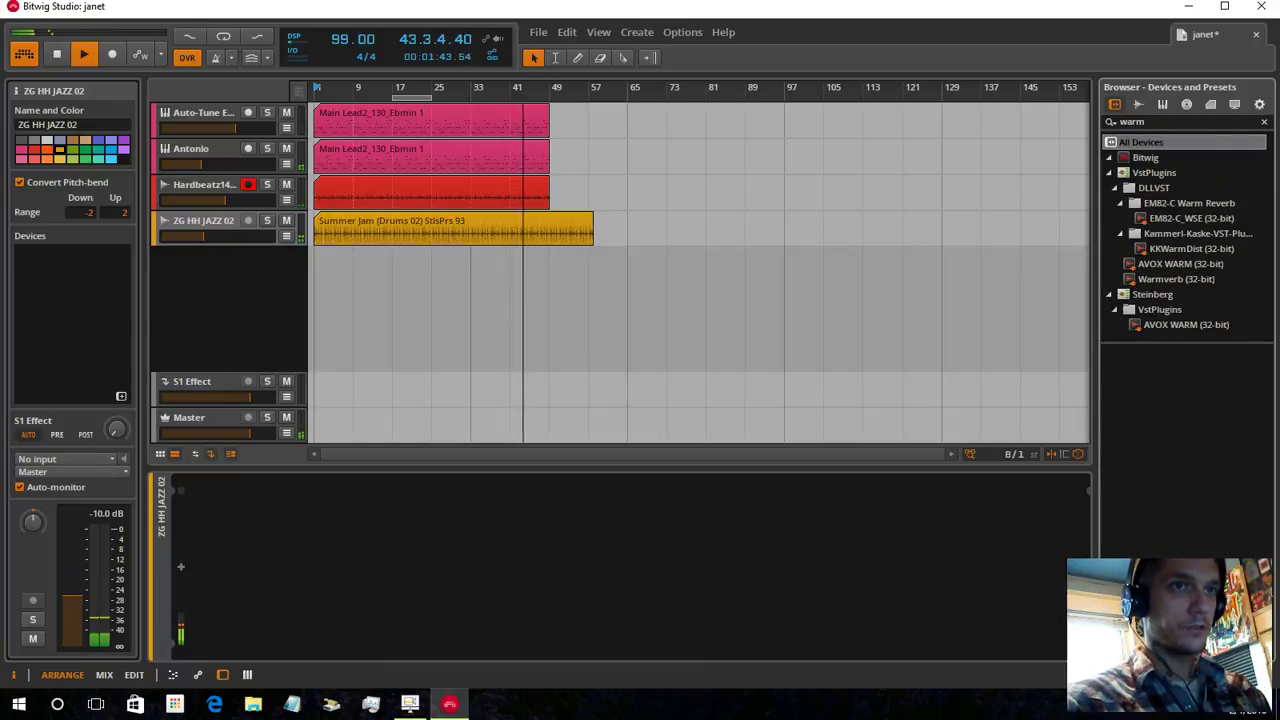
left_click(1186, 325)
double_click(1186, 325)
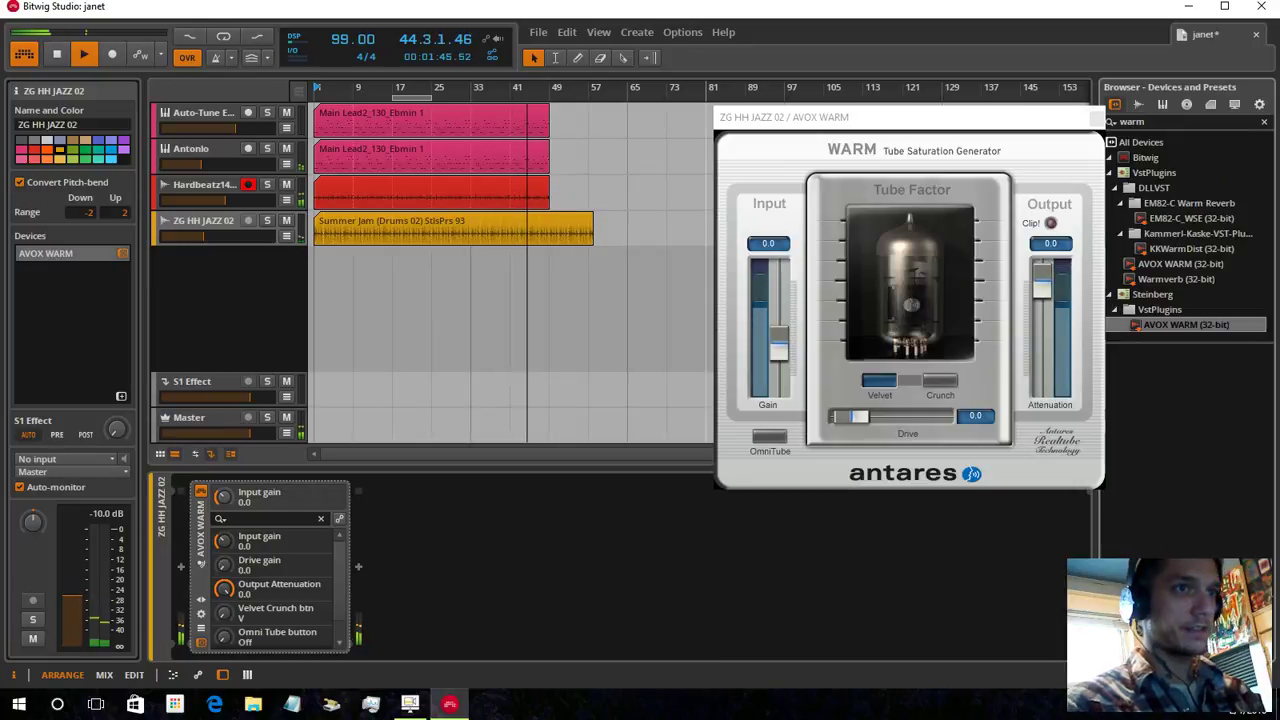
Set AVOX WARM's drive to 6.2 and output attenuation to -3.6, raise the ZG HH JAZZ 02 track's volume, and stop playback
left_click_drag(850, 417, 896, 417)
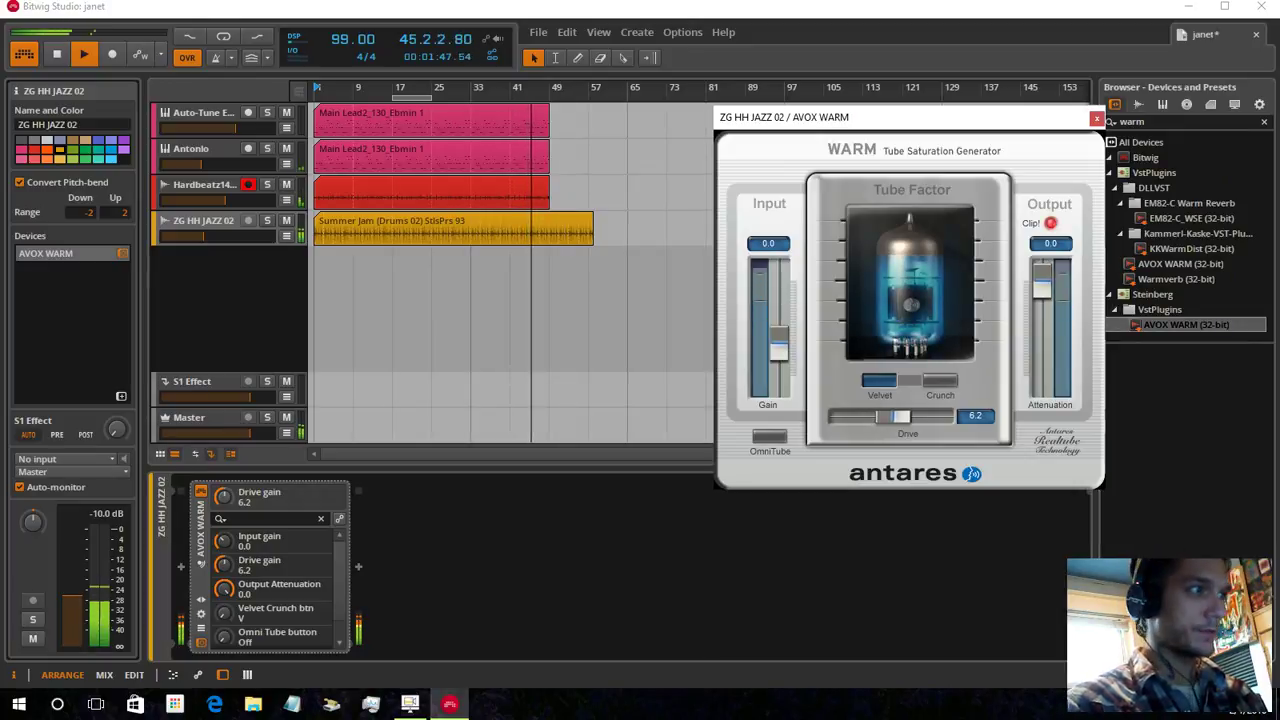
left_click_drag(72, 597, 72, 587)
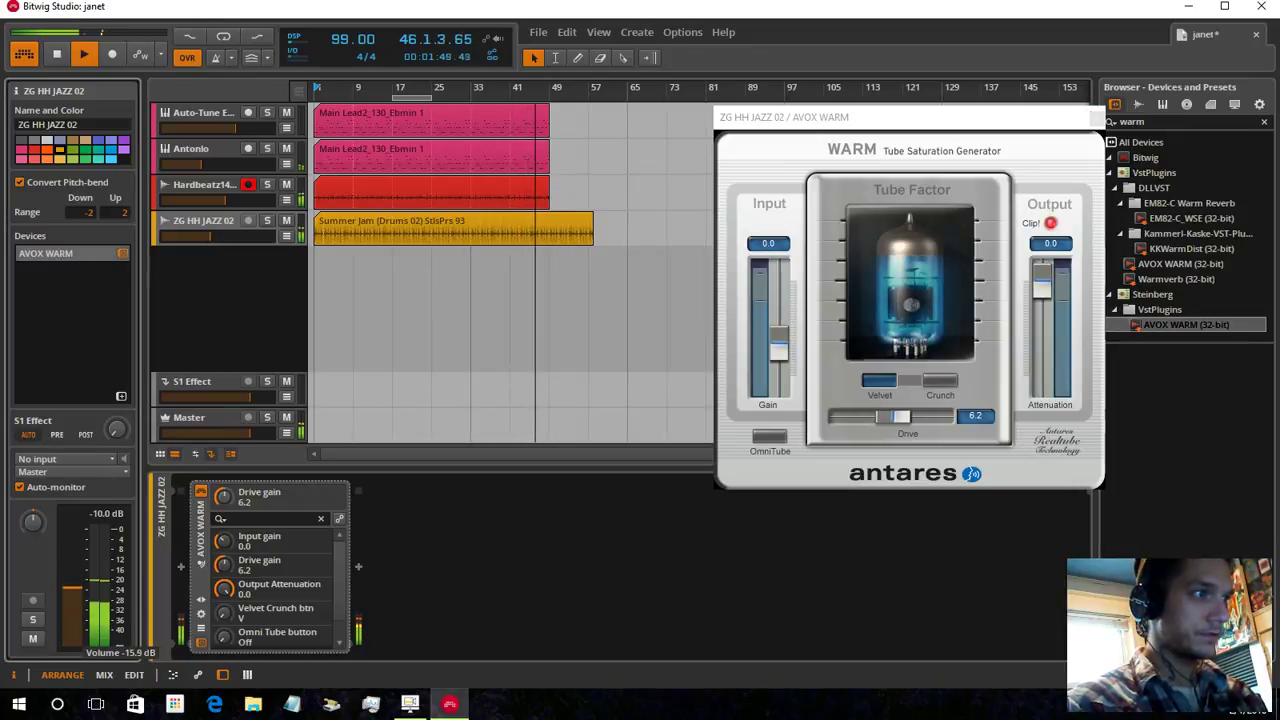
left_click_drag(1042, 286, 1042, 319)
left_click(1097, 119)
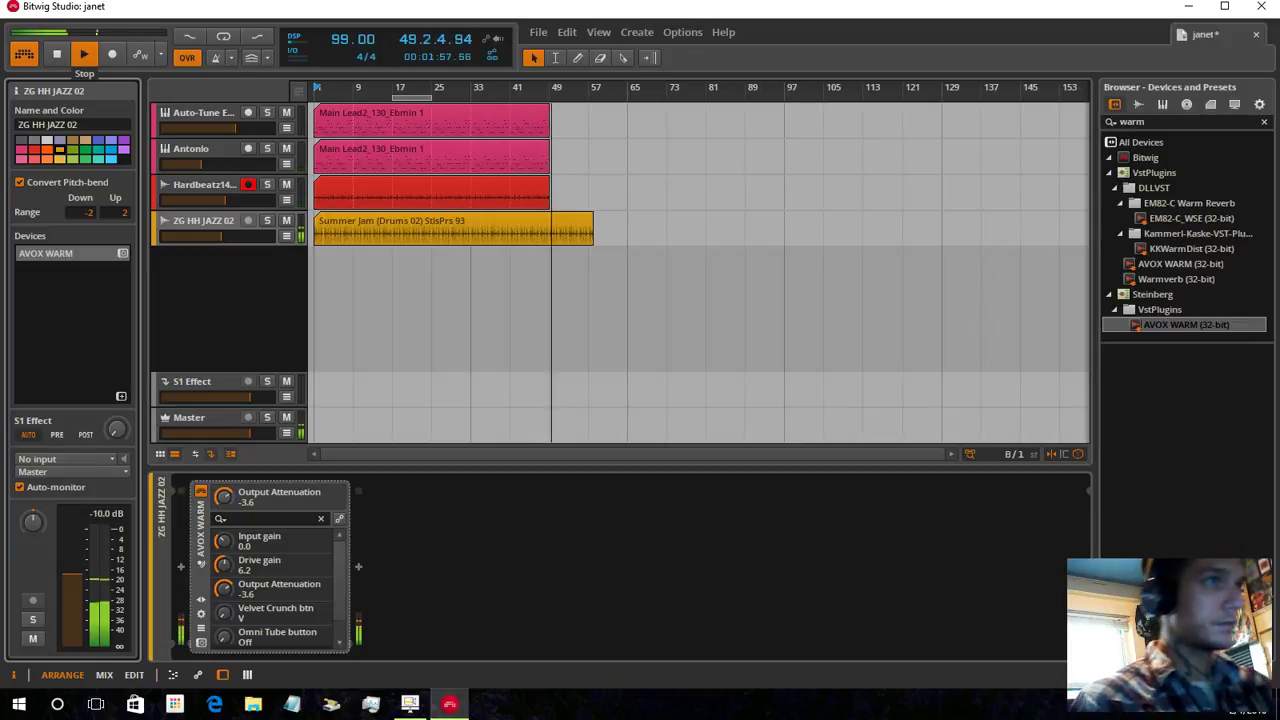
left_click(84, 55)
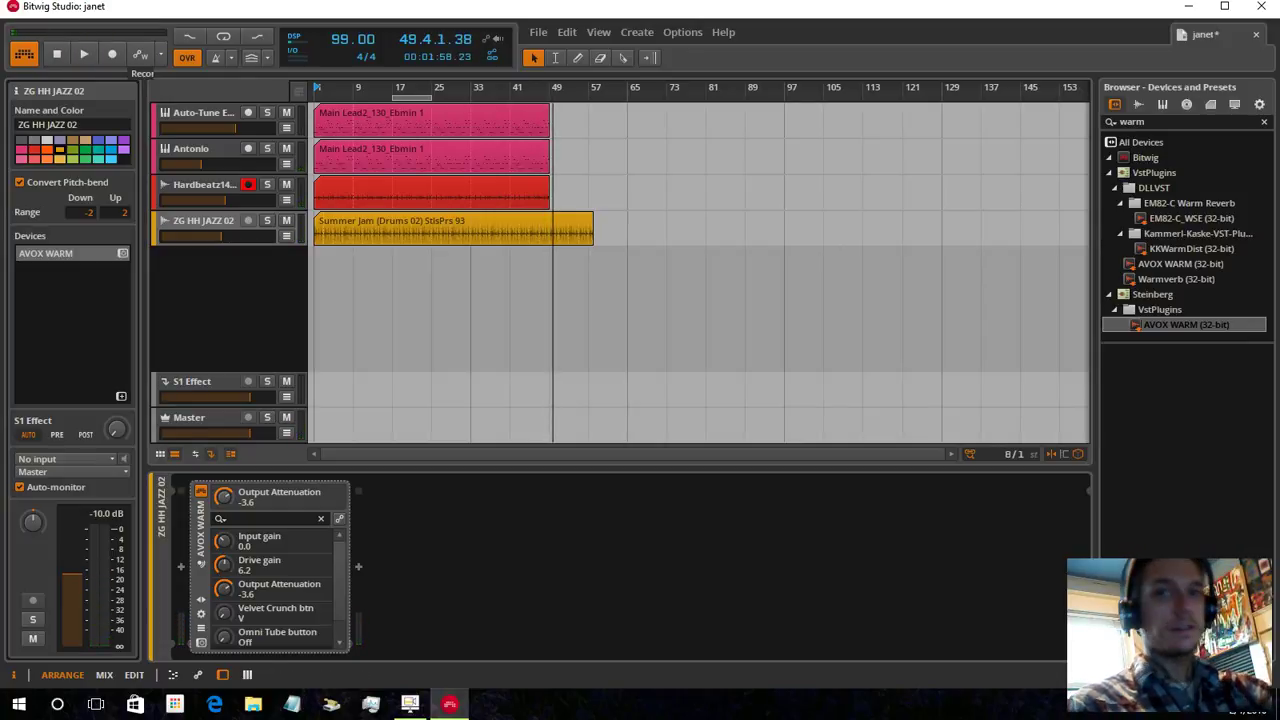